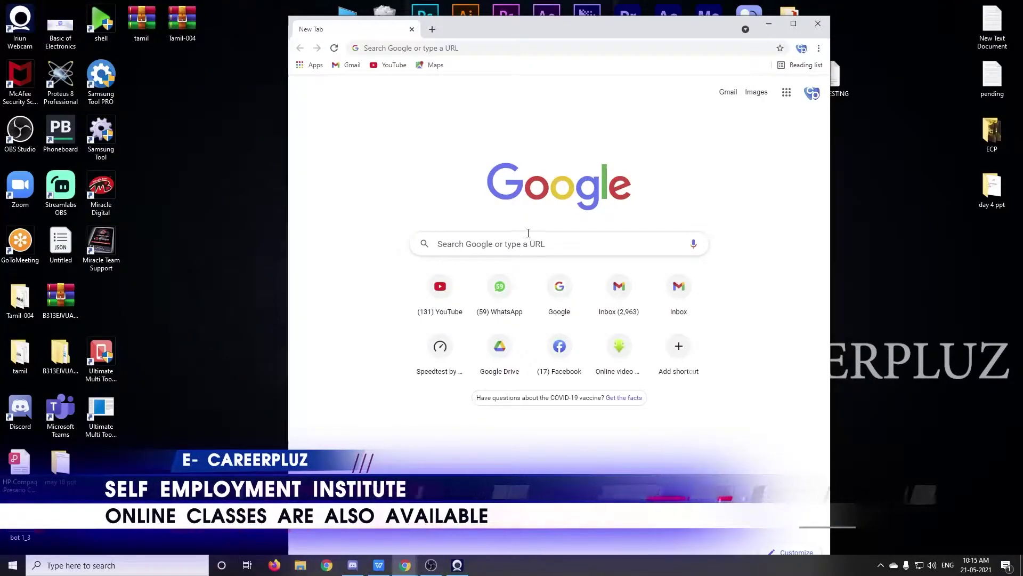
- Search Google for 'redmi 2s schematic diagram'
left_click(552, 243)
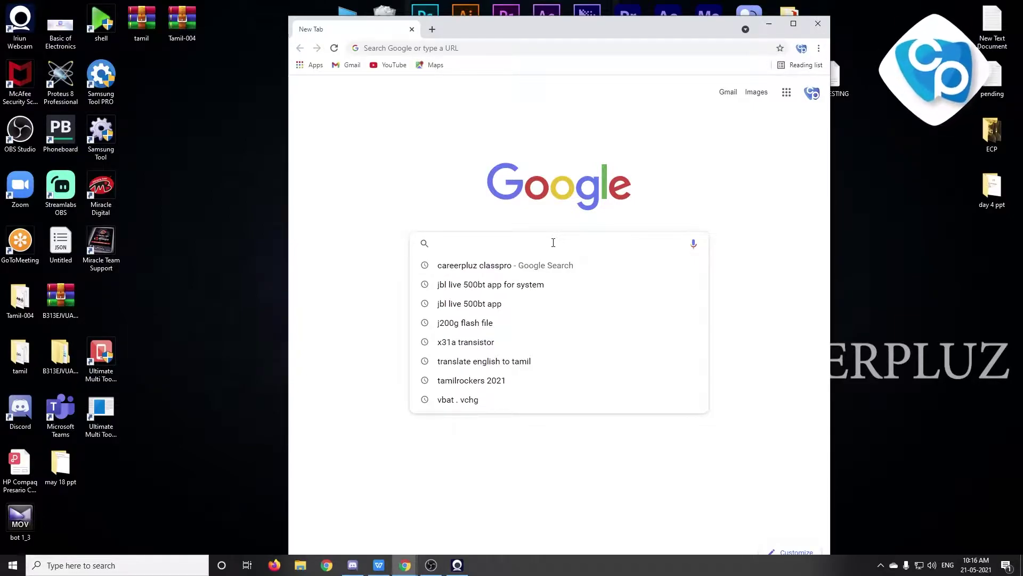
type("s")
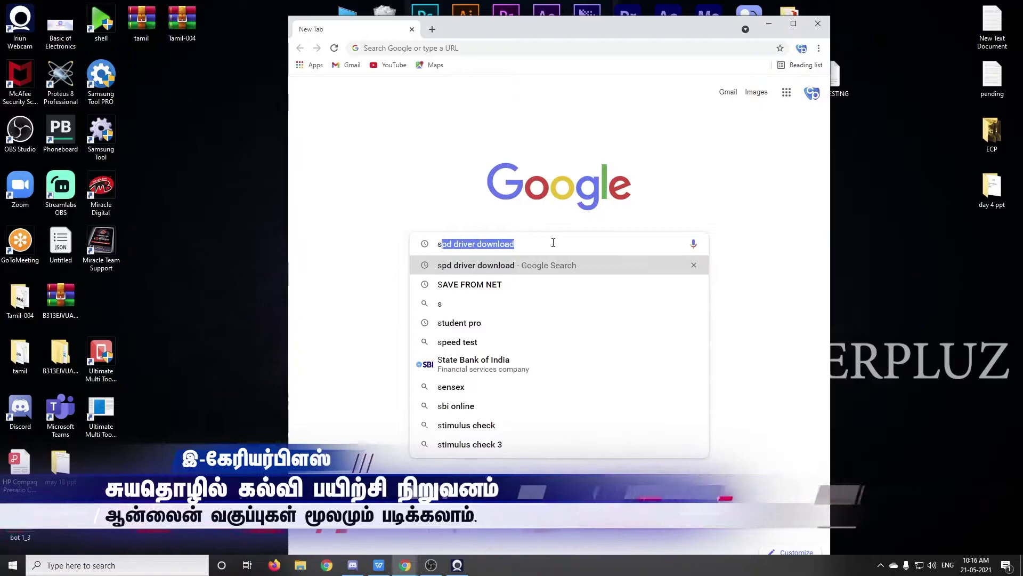
key("BackSpace")
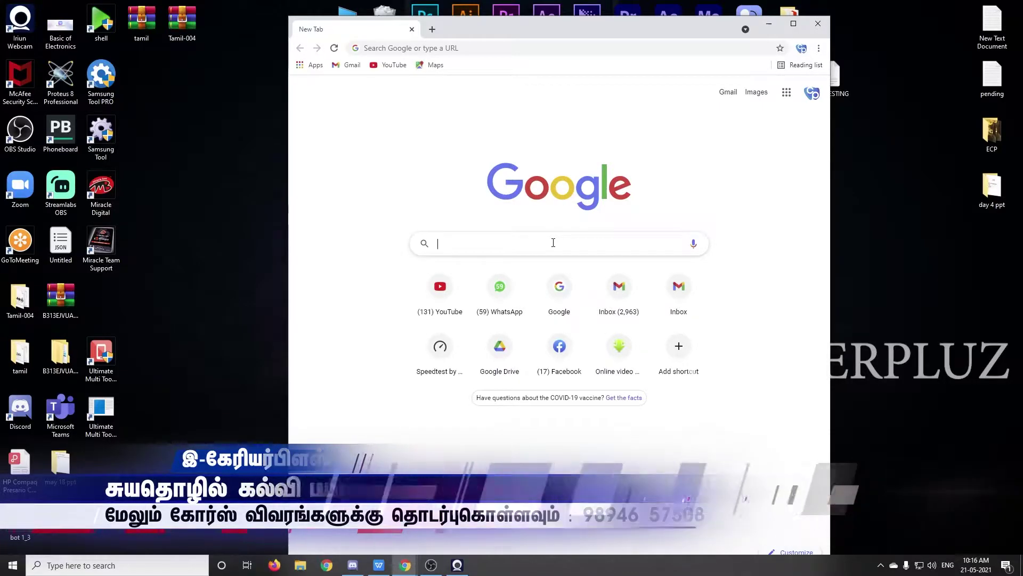
left_click(553, 242)
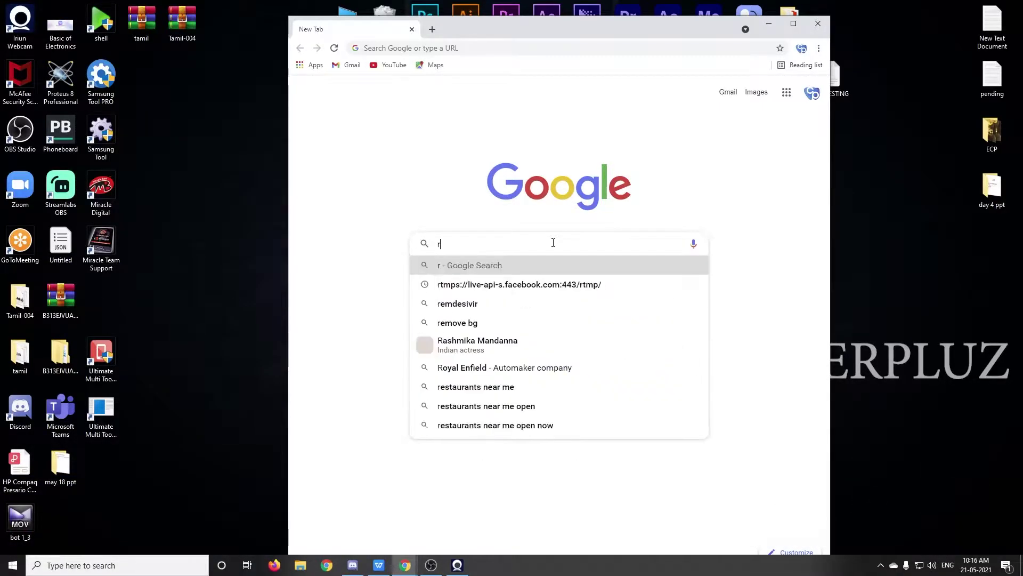
type("redmi ")
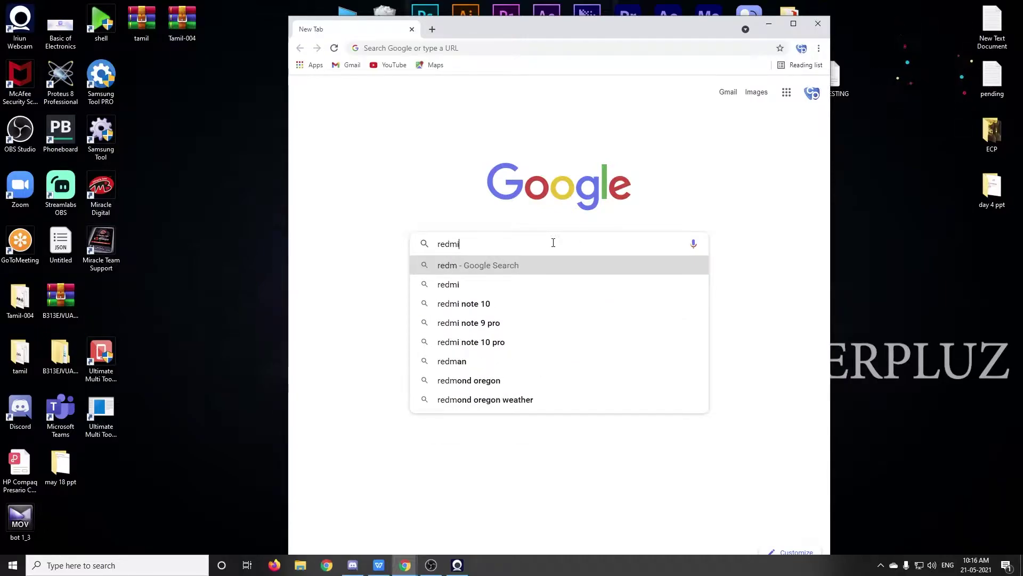
type("2")
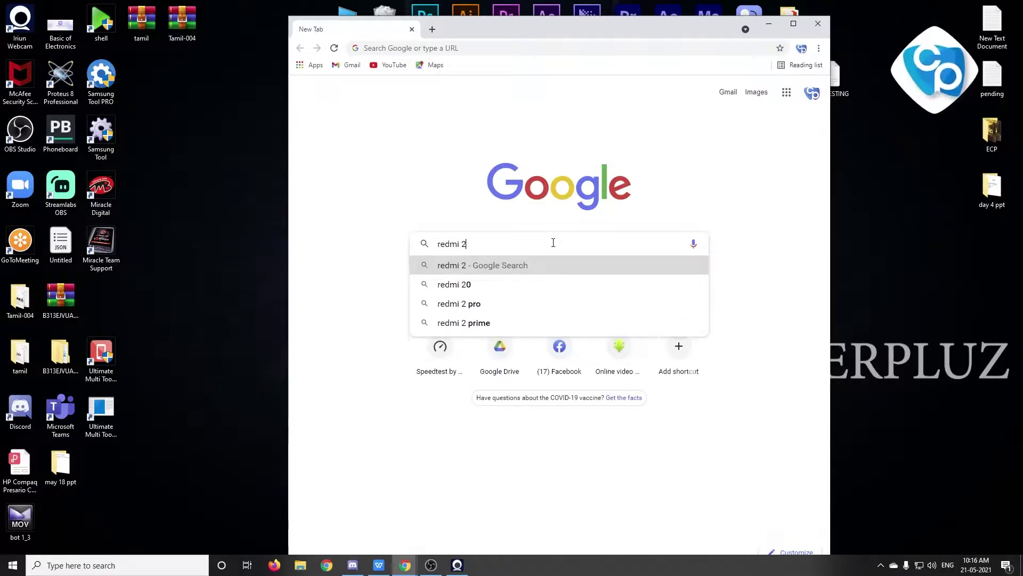
type("s s")
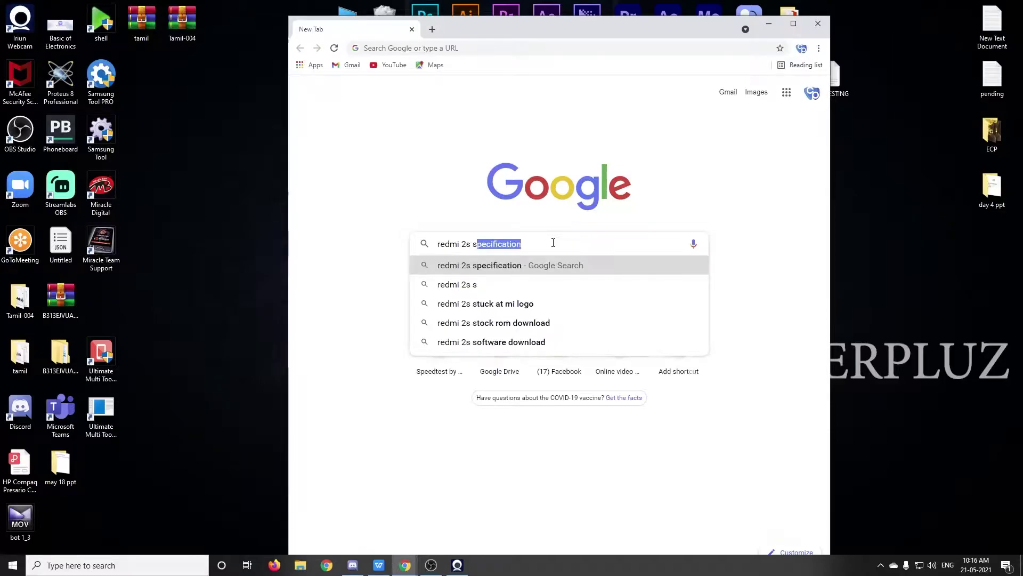
type("chematic dia")
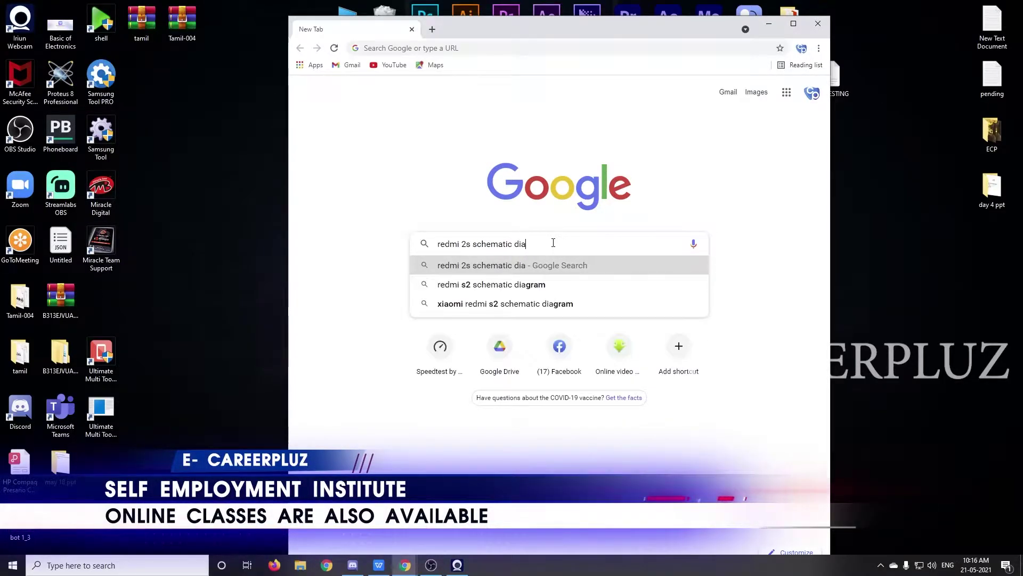
type("gram")
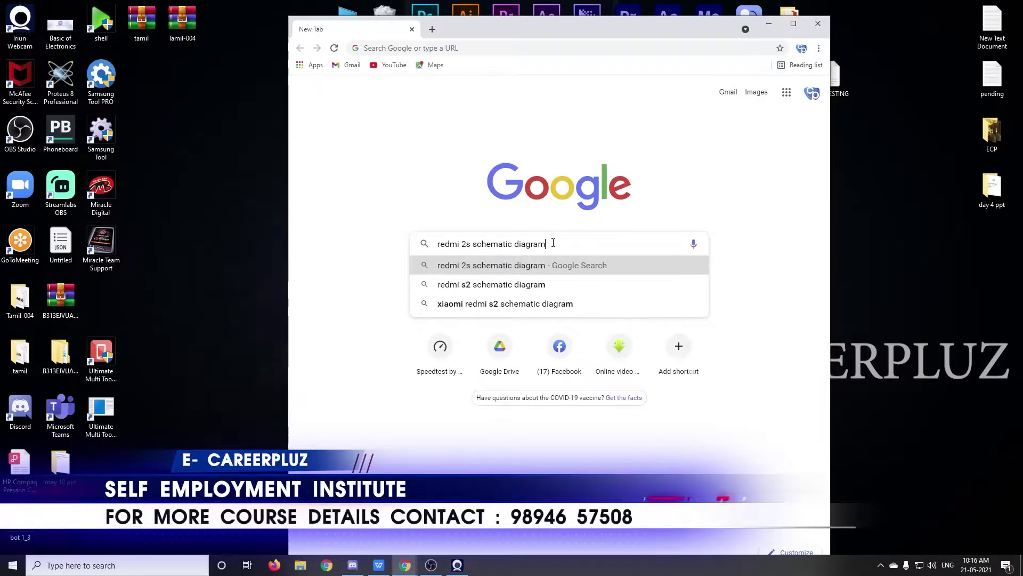
key("Return")
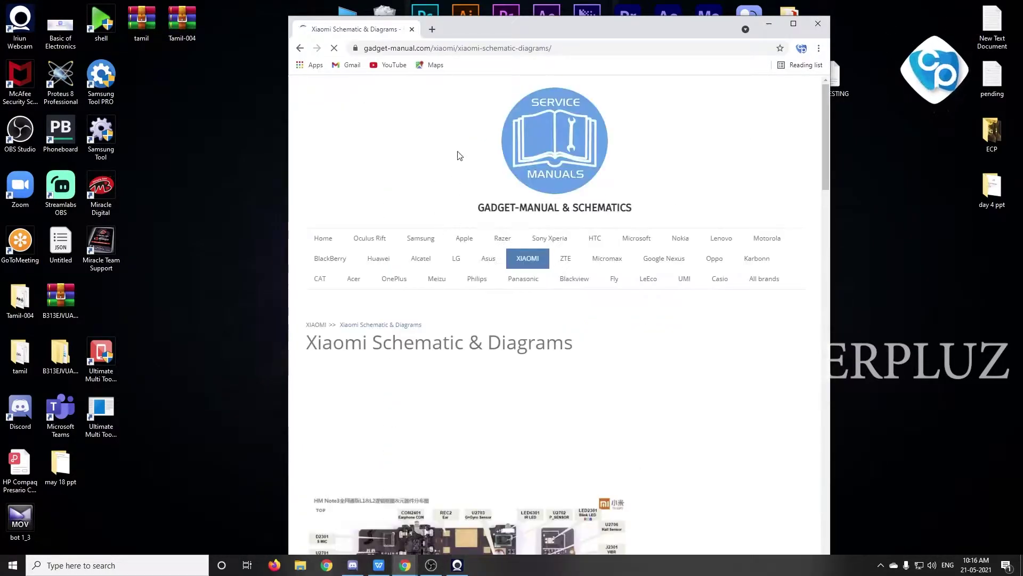
- Open the Samsung manuals section from gadget-manual.com's brand menu
mouse_move(530, 259)
mouse_move(542, 291)
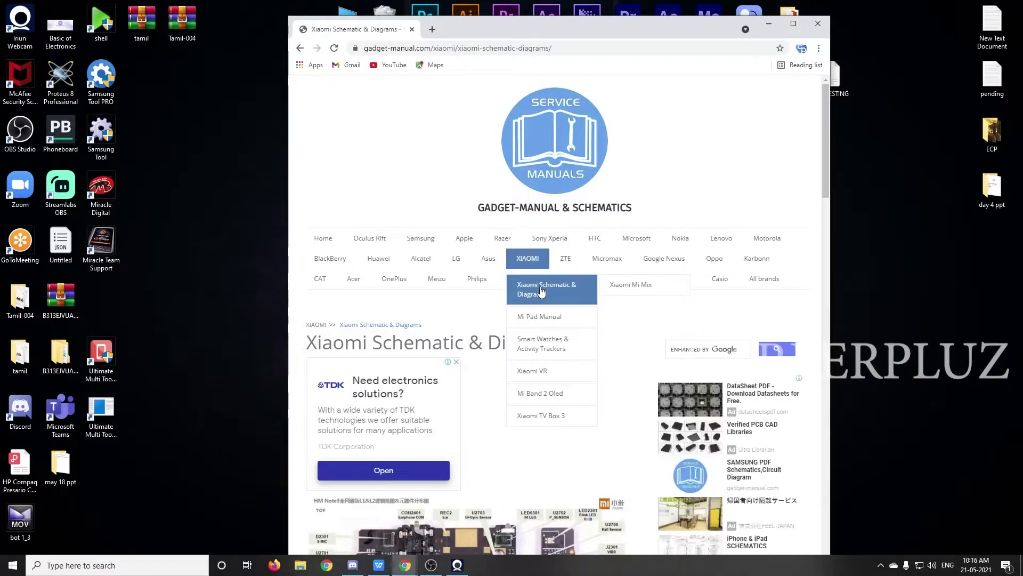
scroll(434, 357, "down", 7)
scroll(479, 346, "up", 6)
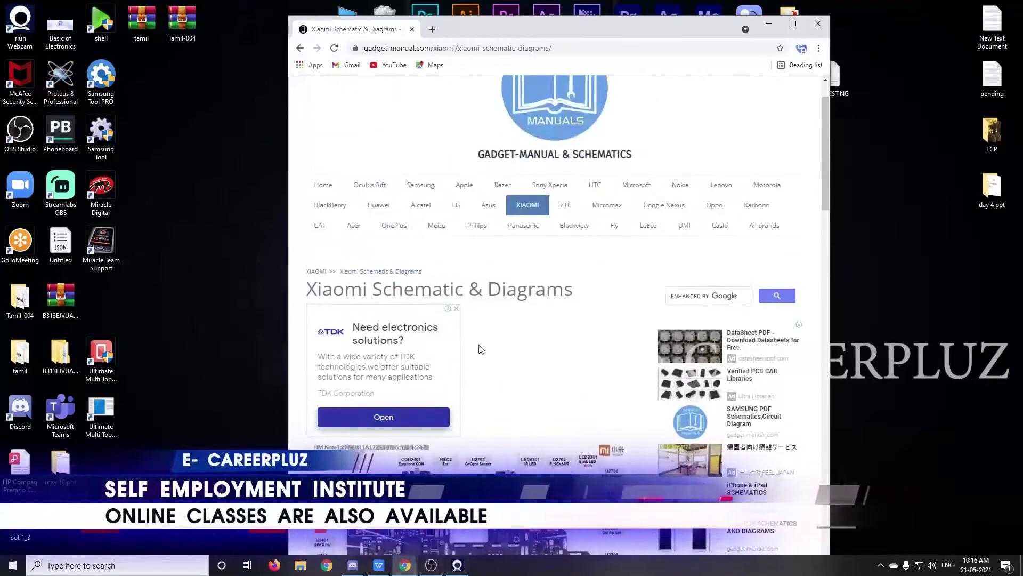
left_click(428, 186)
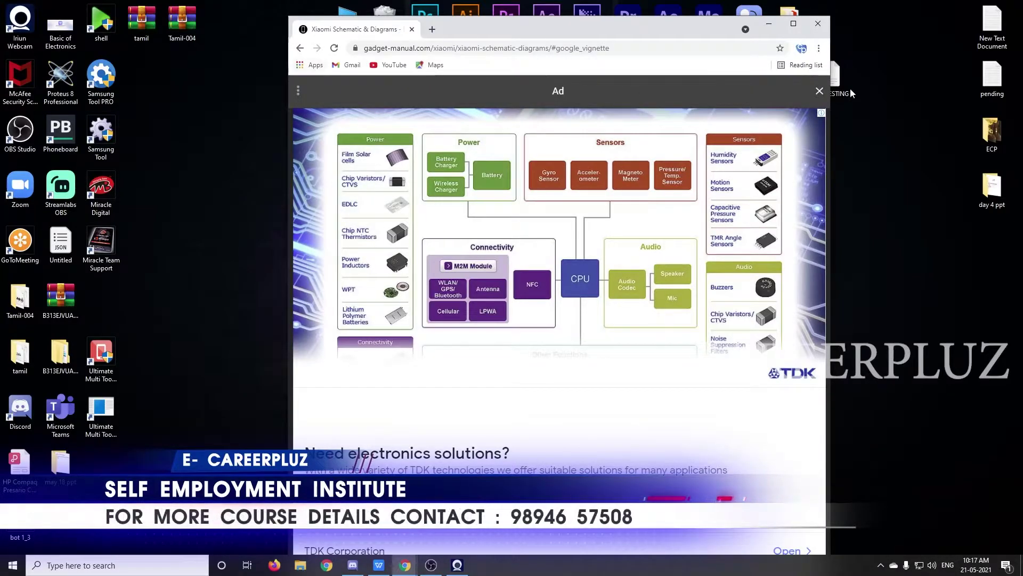
- Dismiss the full-page vignette ad covering the Samsung Free Manuals page
left_click(820, 91)
mouse_move(429, 240)
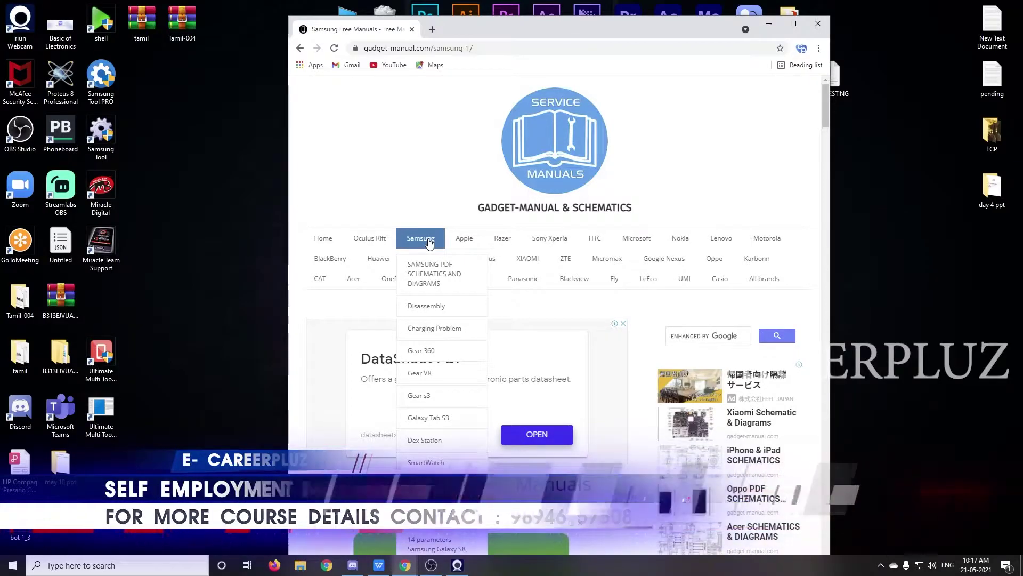
mouse_move(434, 284)
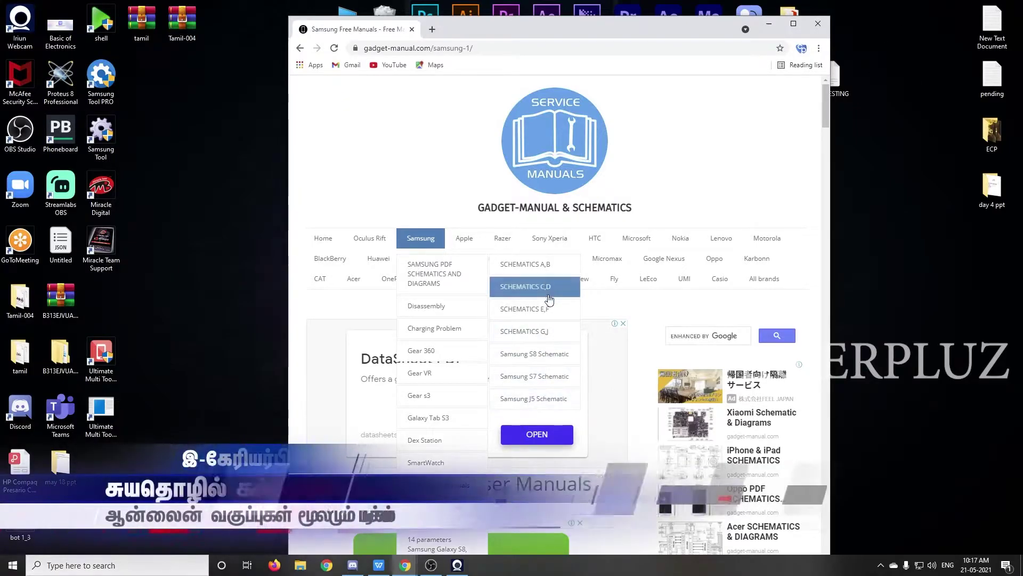
mouse_move(514, 270)
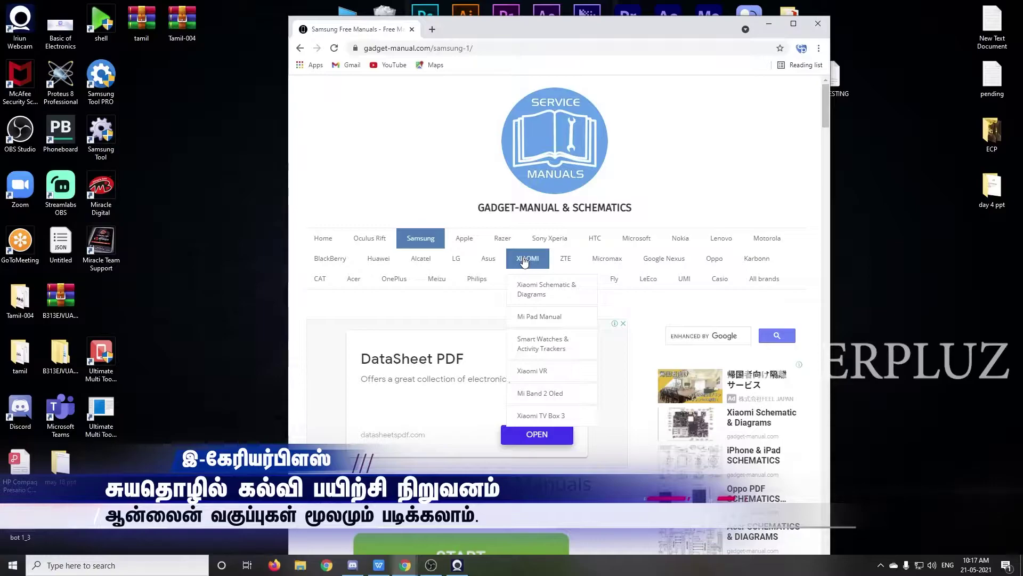
- Open the Xiaomi Schematic & Diagrams page on gadget-manual.com
left_click(538, 290)
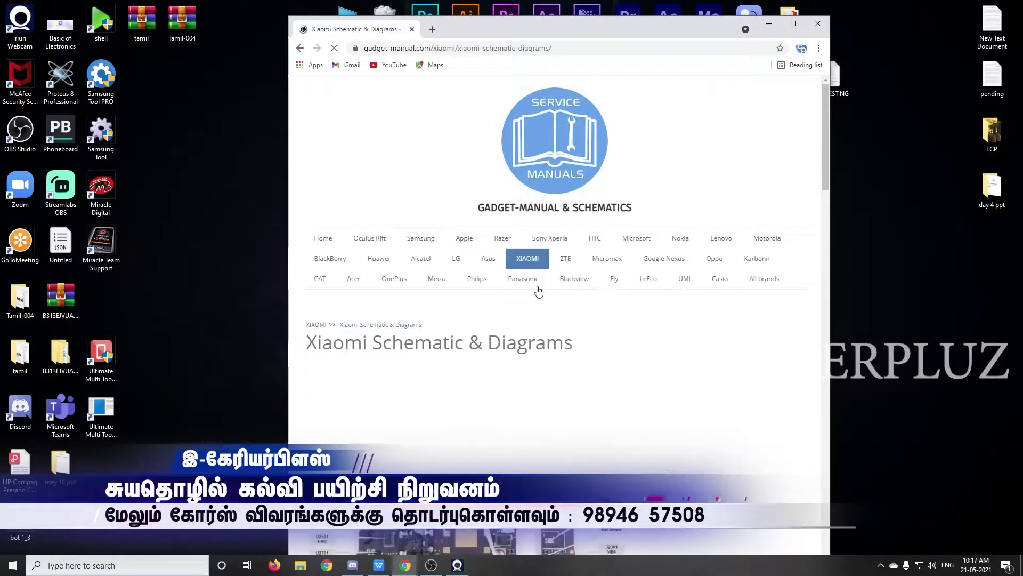
scroll(518, 290, "down", 5)
scroll(503, 186, "up", 3)
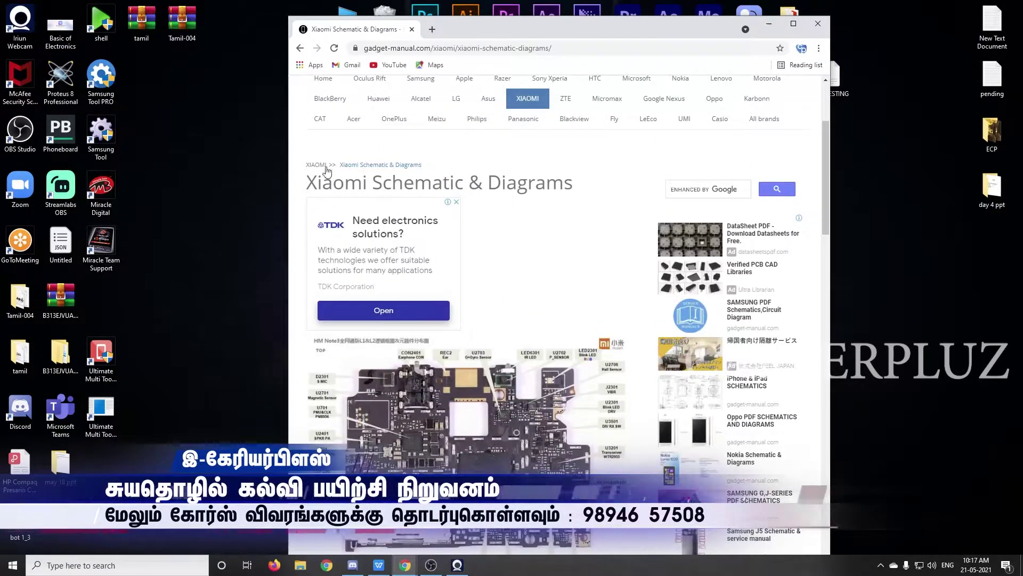
scroll(503, 187, "down", 3)
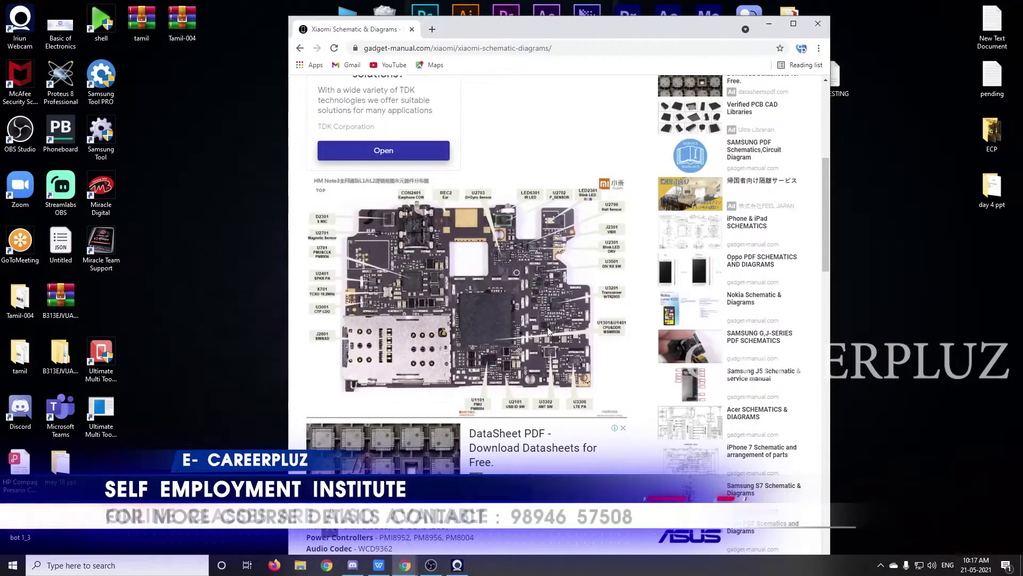
- Zoom the page to 150% and scroll down to the Xiaomi Redmi 2X Schematic link
key("ctrl+plus")
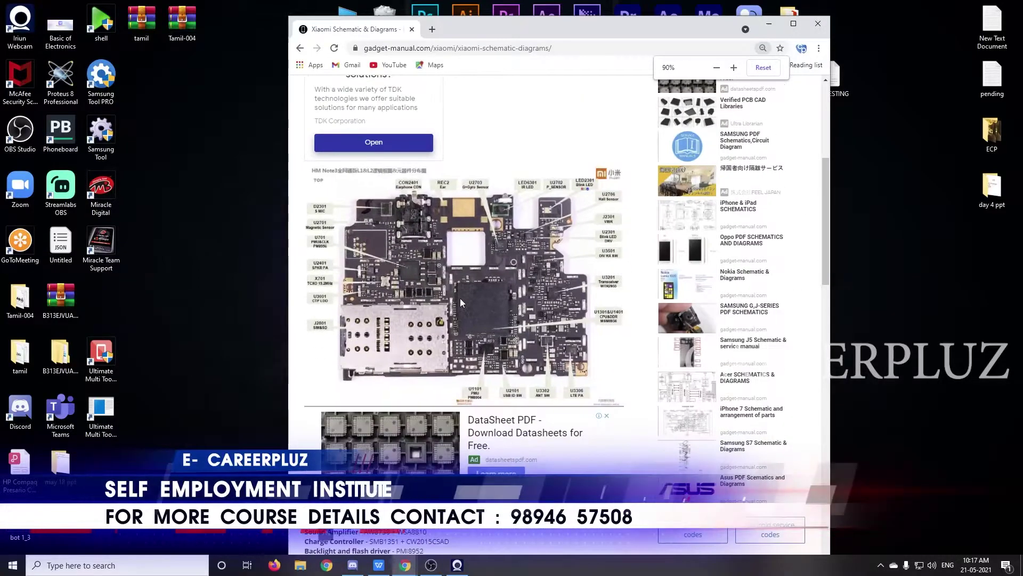
key("ctrl+plus")
key("ctrl+plus")
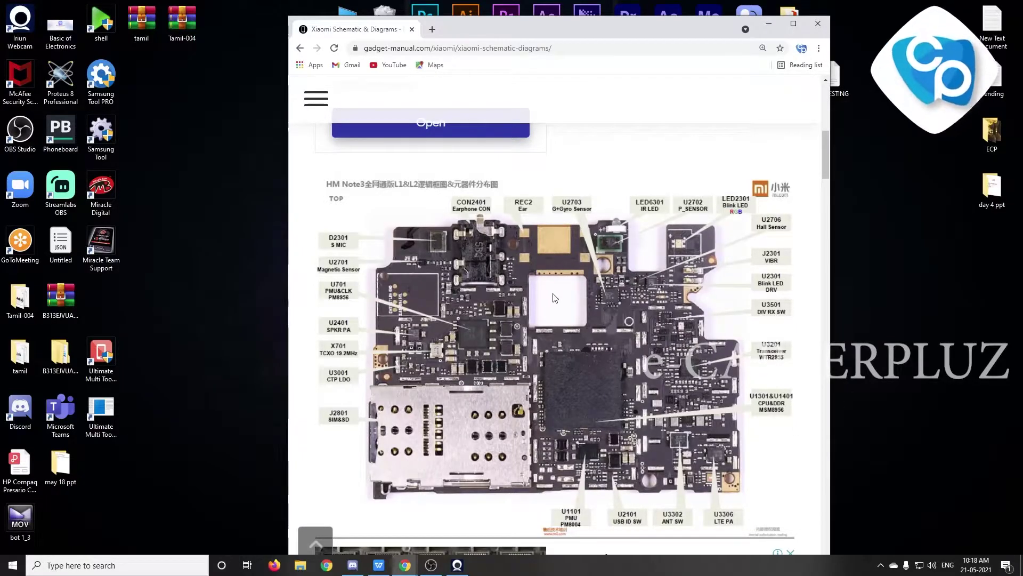
scroll(554, 299, "down", 4)
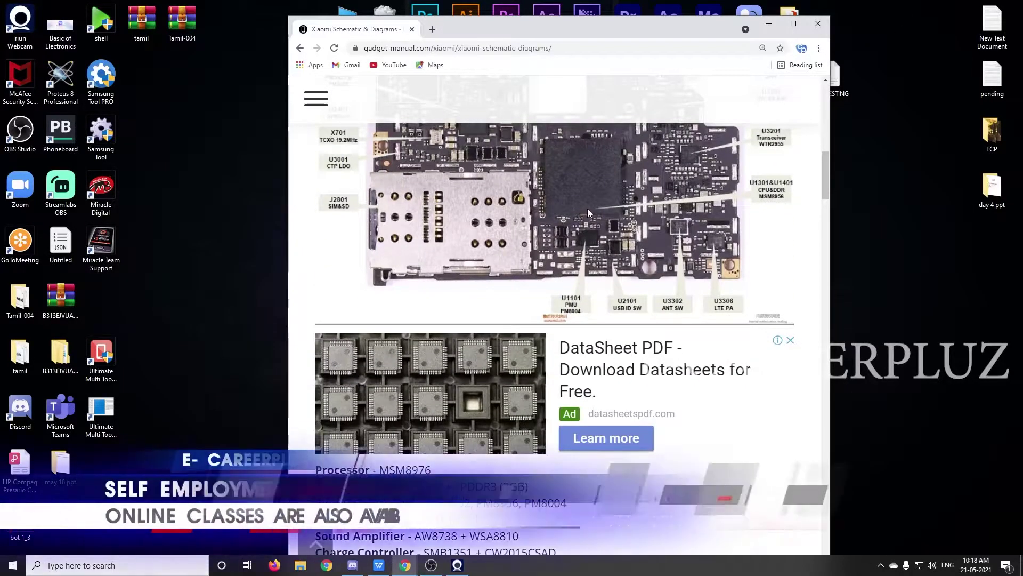
scroll(587, 211, "down", 4)
scroll(588, 209, "down", 7)
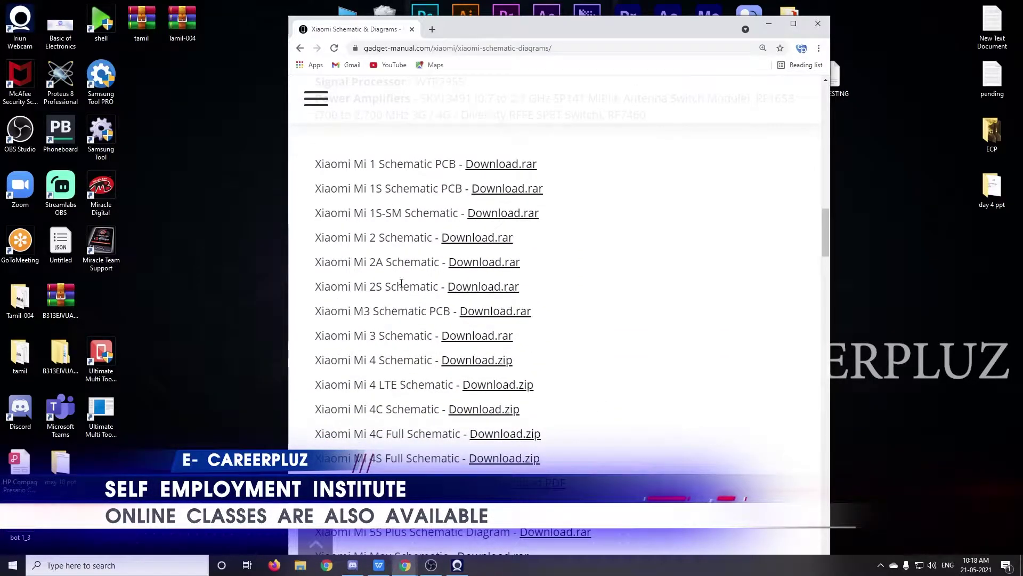
scroll(482, 314, "down", 2)
scroll(482, 315, "down", 6)
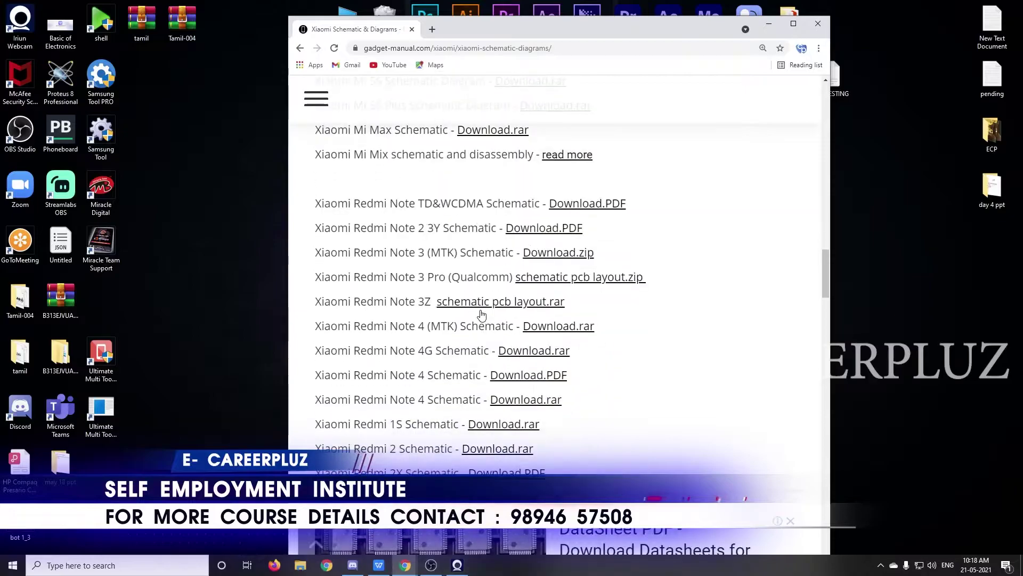
scroll(495, 416, "down", 2)
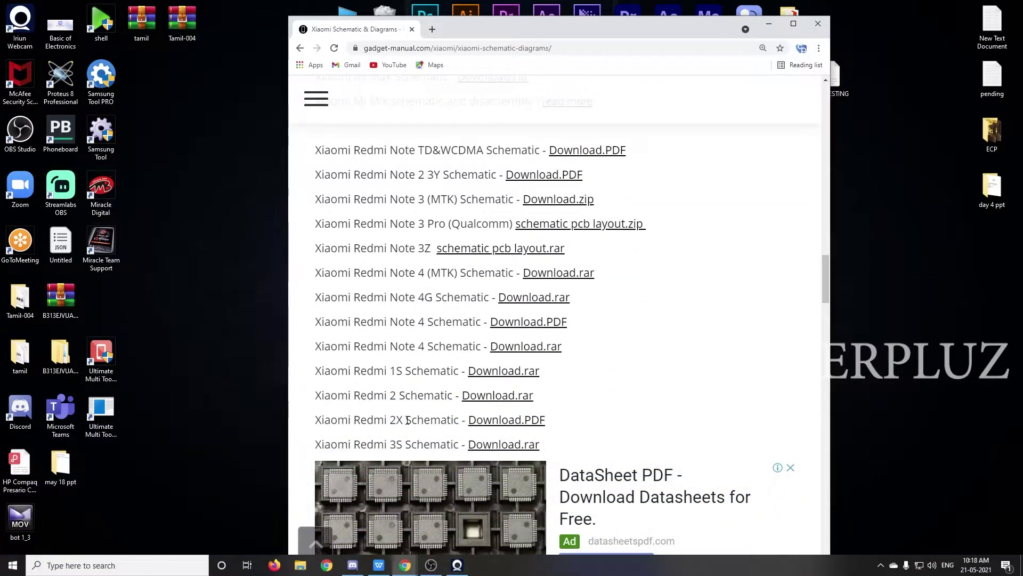
- Download the Xiaomi Redmi 2X Schematic PDF from Google Drive and show it in its folder
left_click(495, 421)
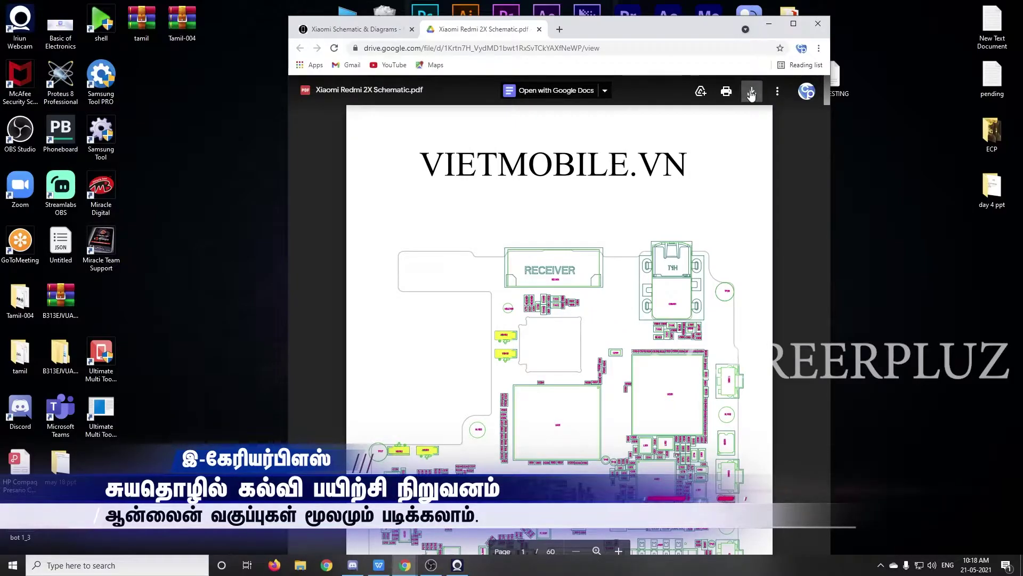
left_click(751, 93)
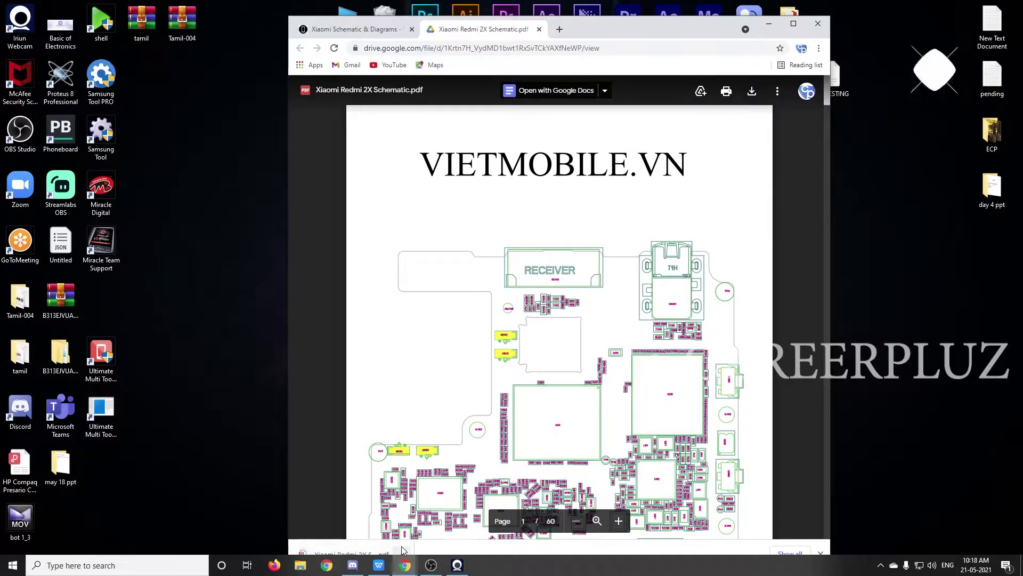
left_click_drag(650, 24, 653, 8)
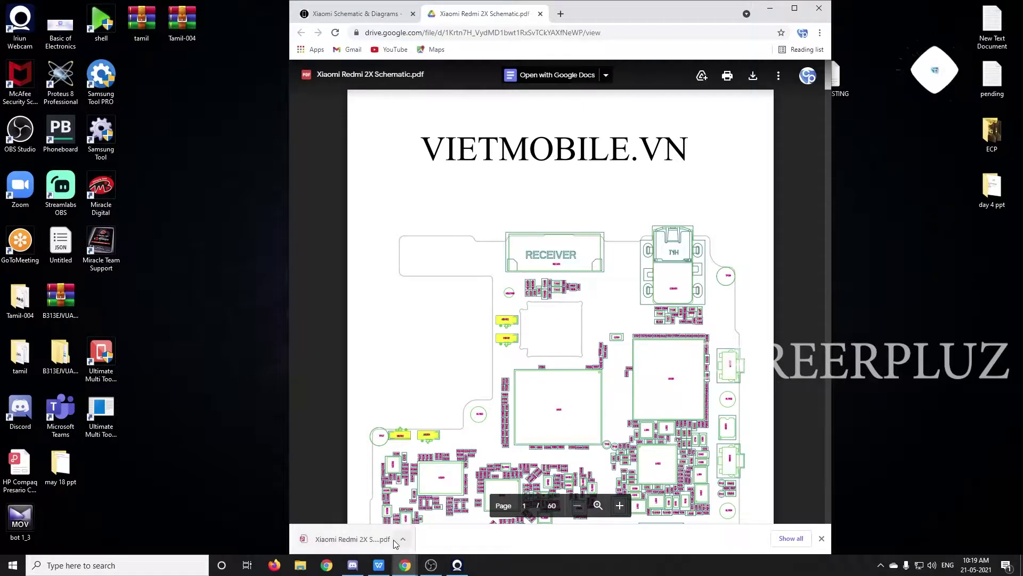
left_click(403, 538)
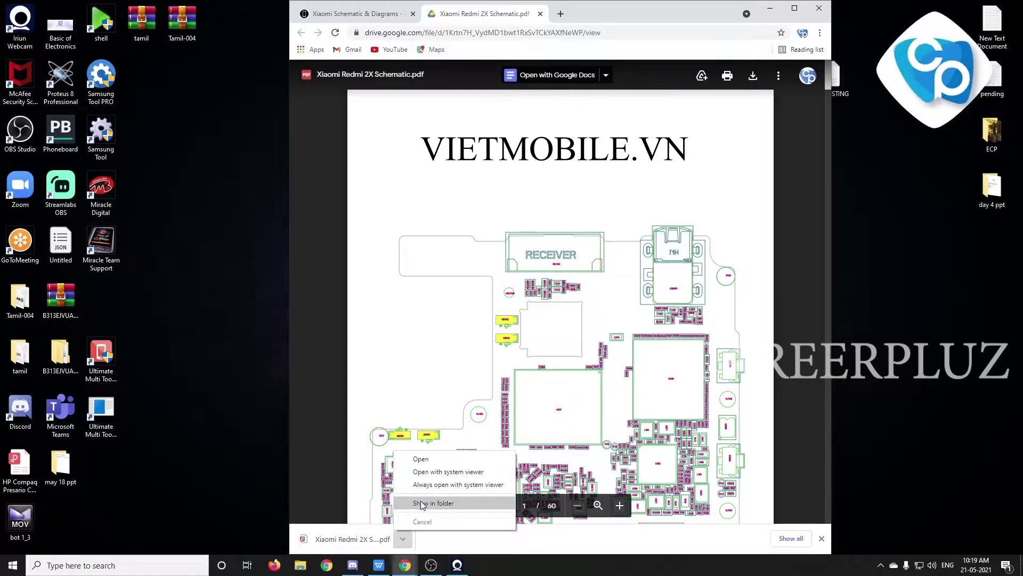
left_click(421, 503)
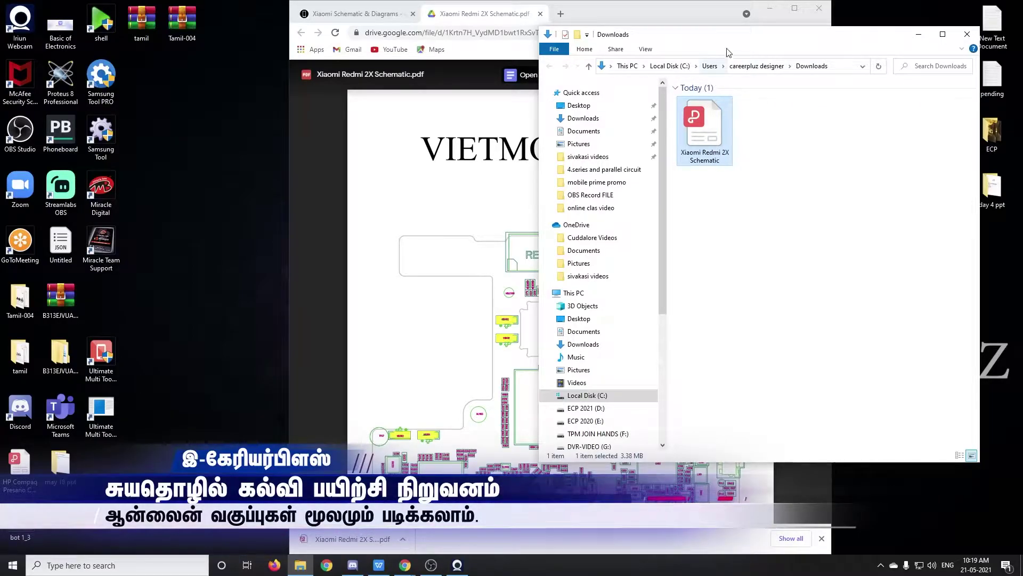
- Open Xiaomi Redmi 2X Schematic from the Downloads folder in WPS Office
left_click_drag(735, 38, 625, 70)
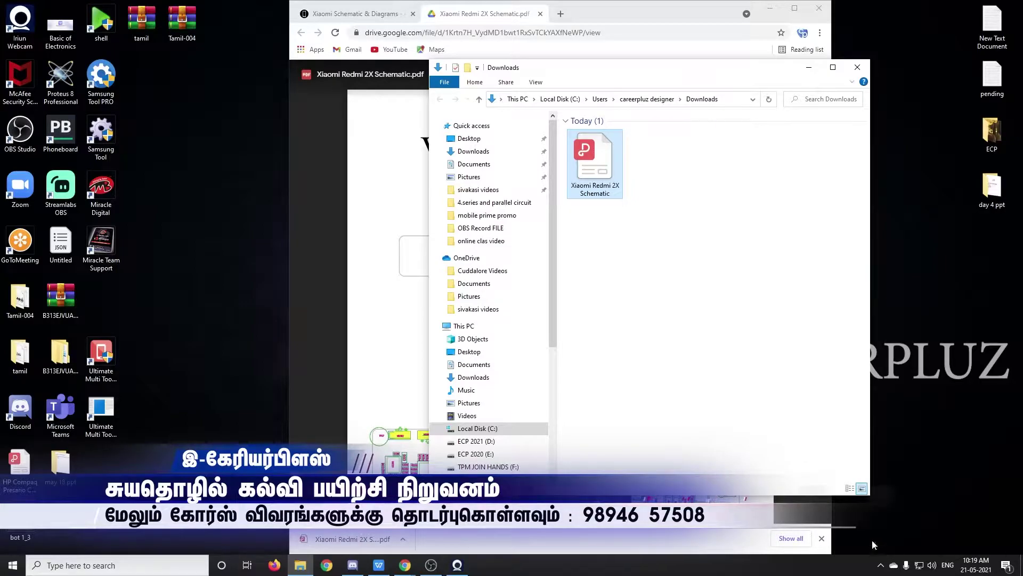
key("Return")
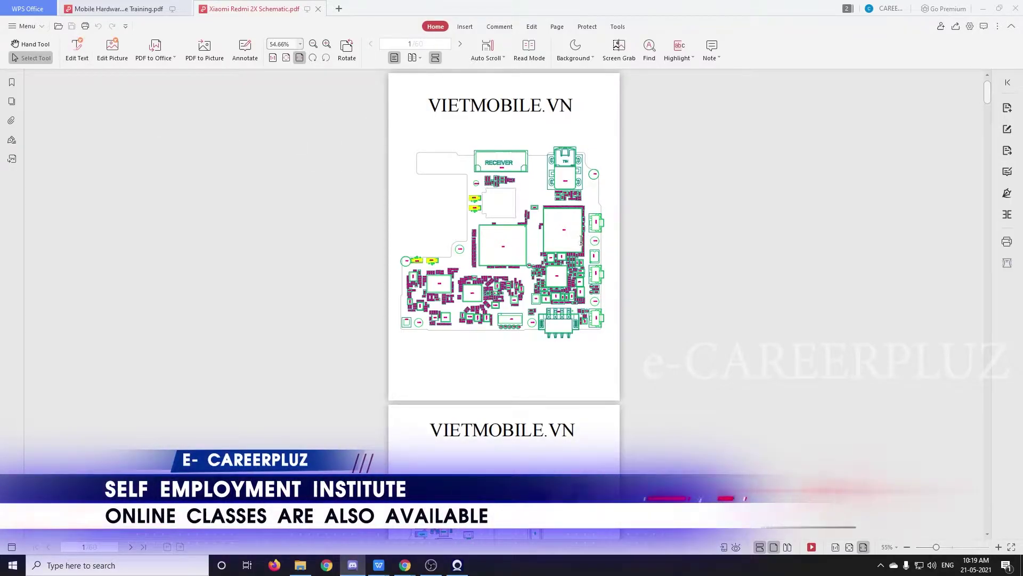
- Zoom in on the RECEIVER area of the board layout, then zoom back out
scroll(464, 227, "up", 5)
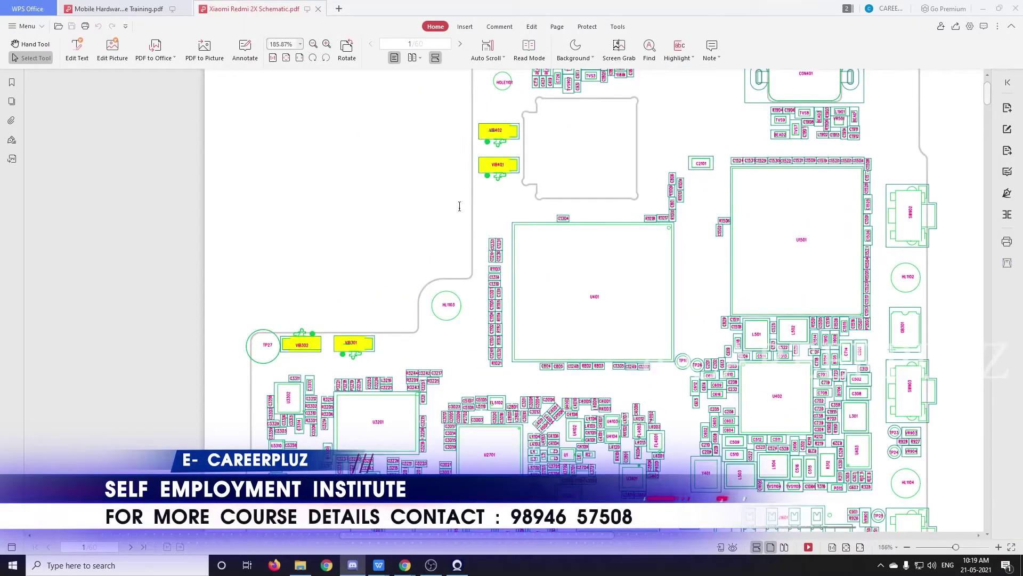
left_click_drag(459, 206, 346, 254)
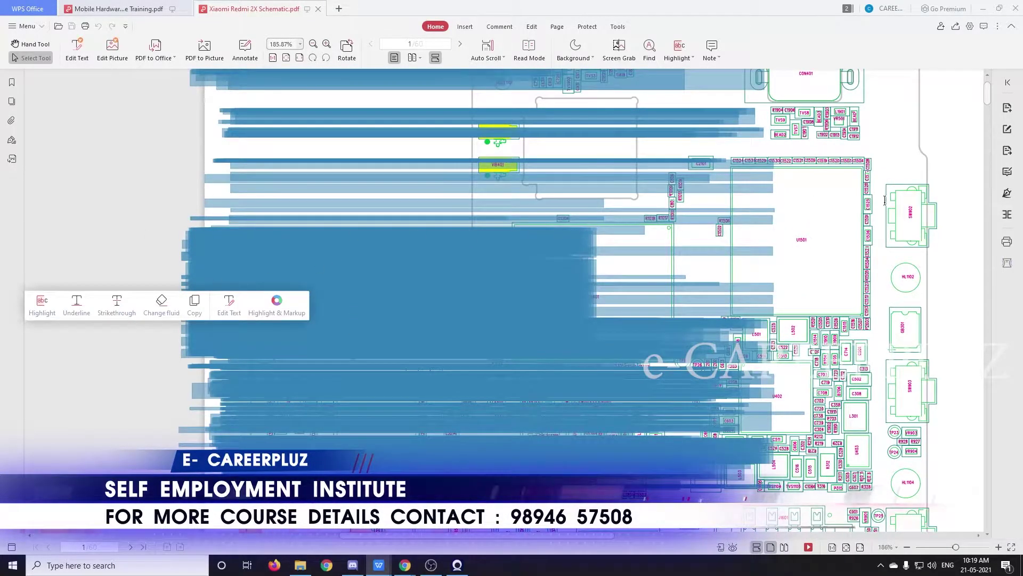
left_click(841, 224)
scroll(476, 229, "up", 6)
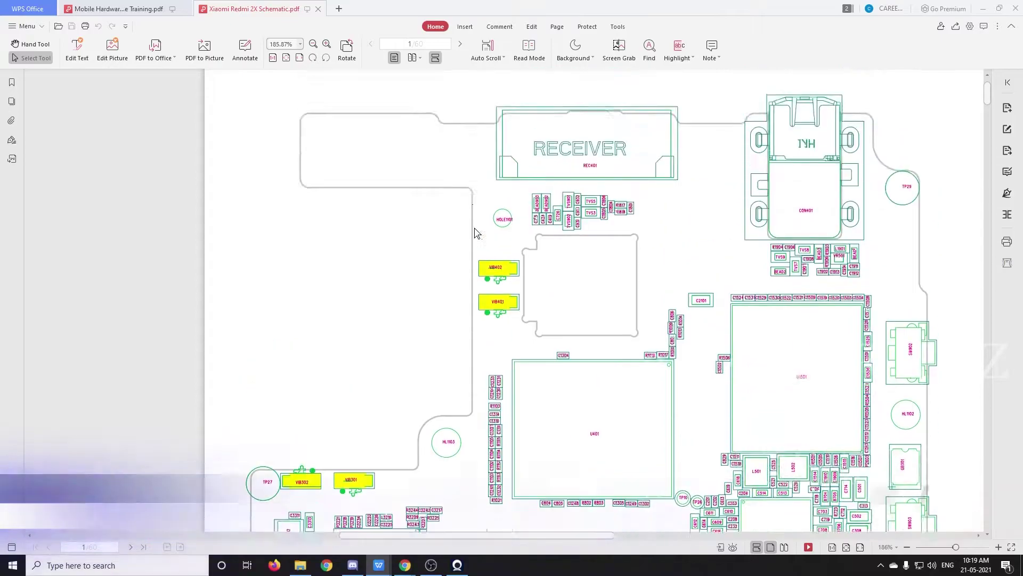
scroll(476, 229, "down", 4)
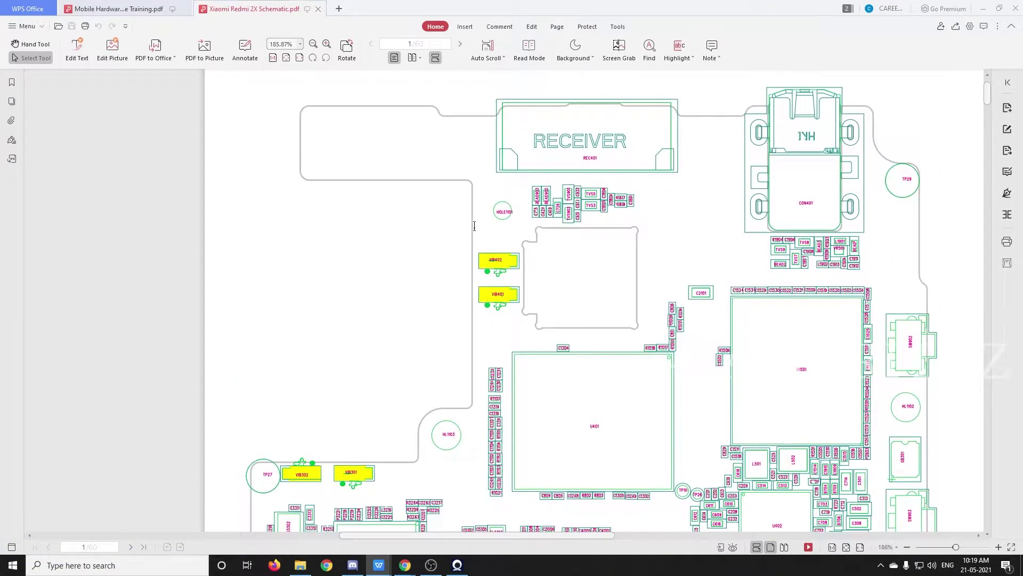
scroll(475, 226, "down", 1)
scroll(484, 212, "down", 5, "ctrl")
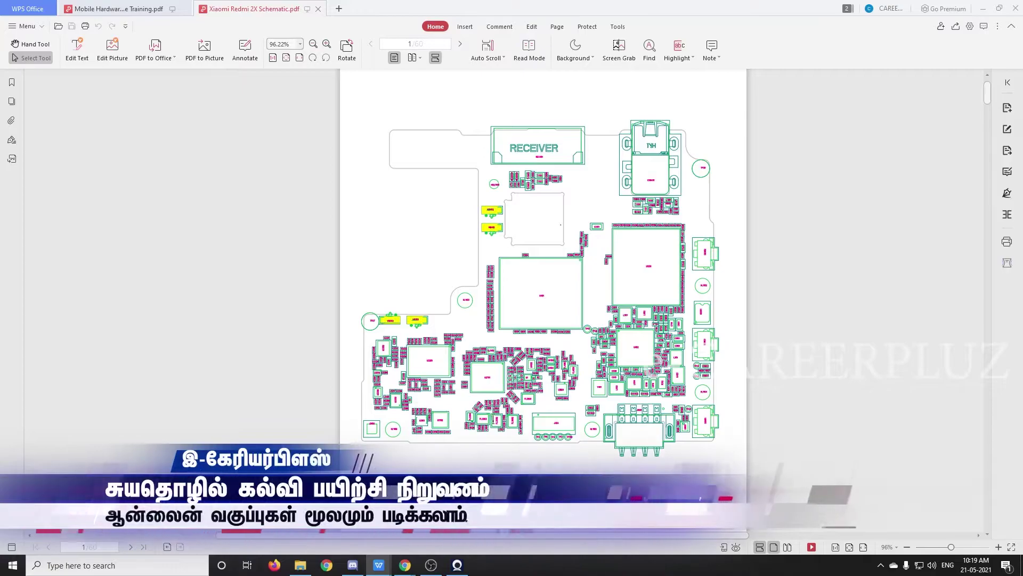
scroll(643, 205, "down", 4)
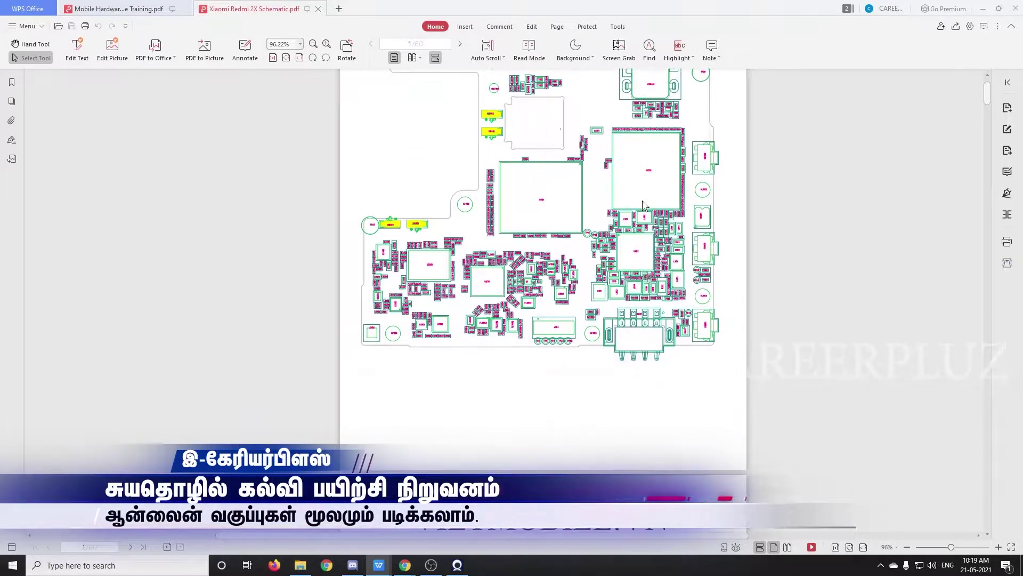
scroll(643, 205, "up", 4)
scroll(644, 205, "down", 1)
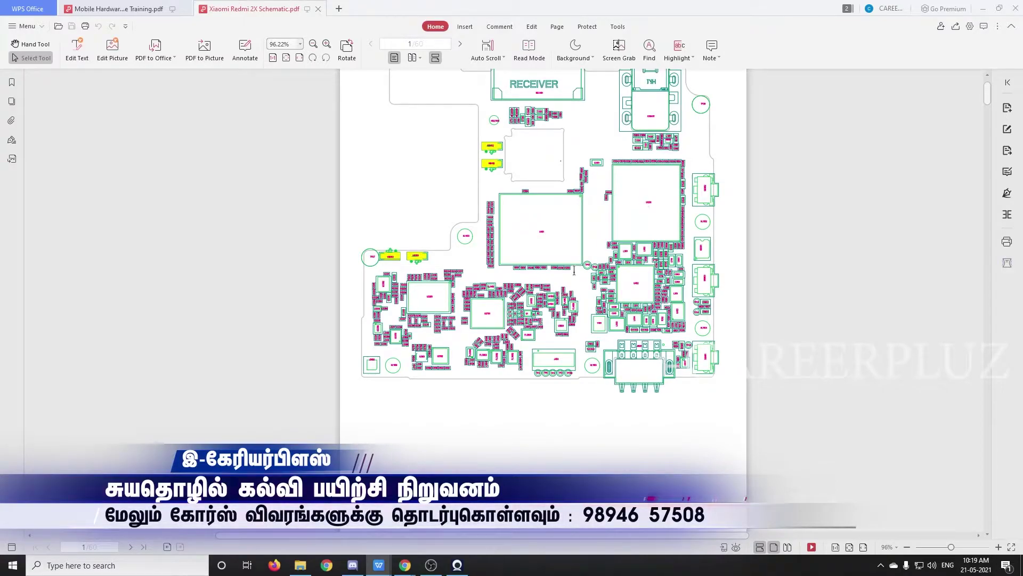
scroll(640, 139, "up", 1)
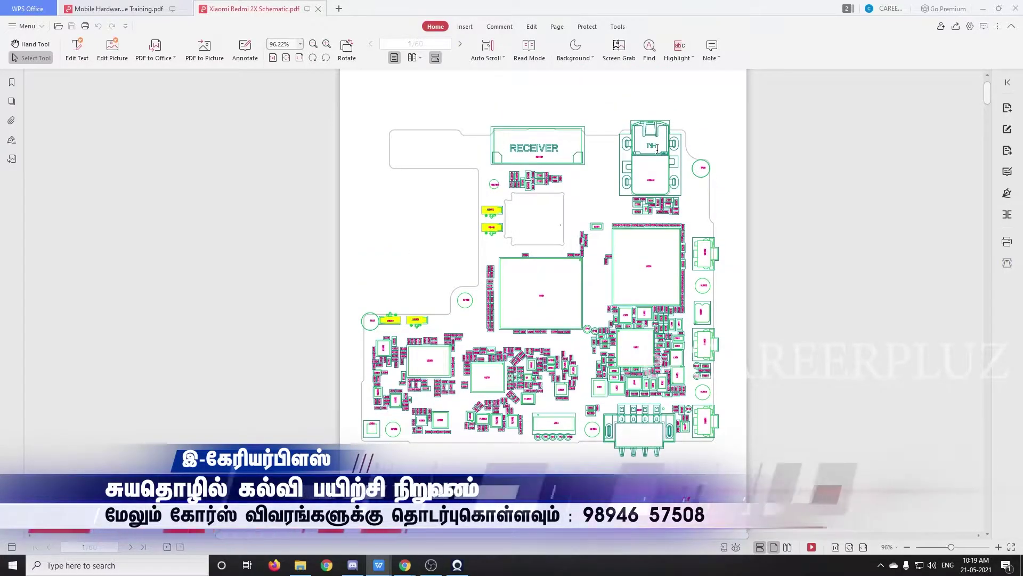
scroll(631, 103, "up", 1)
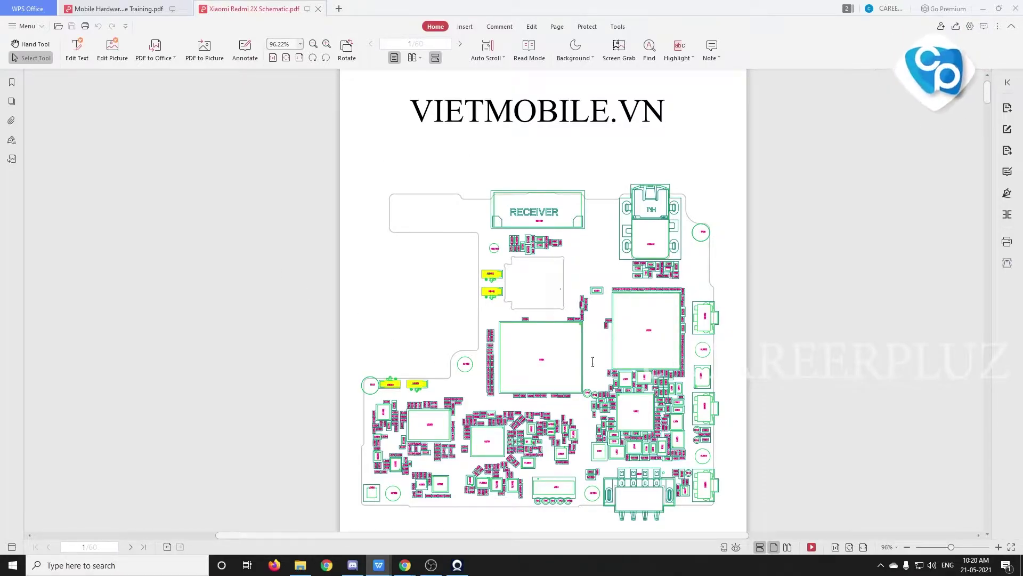
- Scroll through pages 1–4 to the sheet-contents table on page 5
scroll(592, 362, "down", 1)
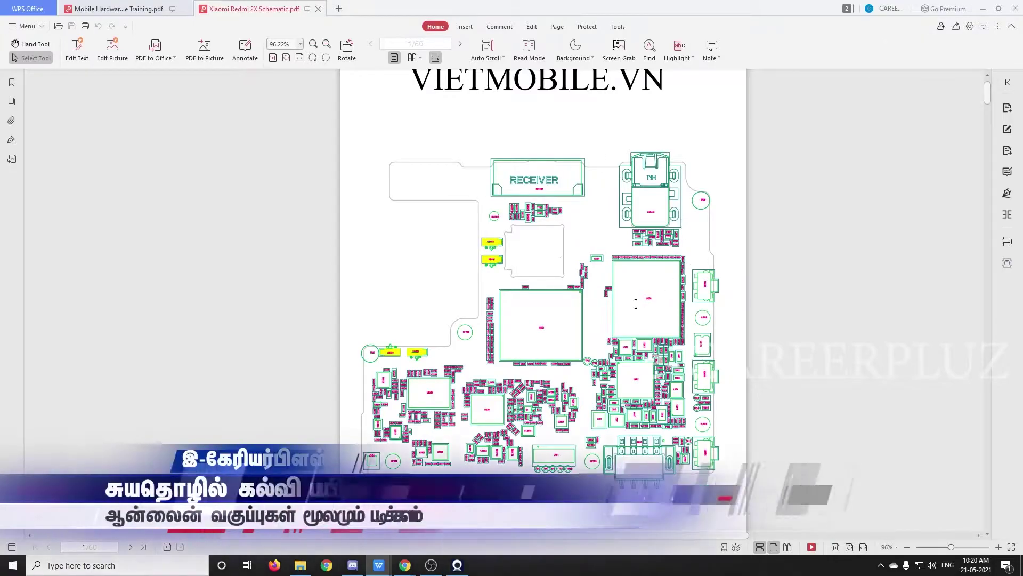
scroll(527, 346, "down", 3)
scroll(527, 346, "down", 15)
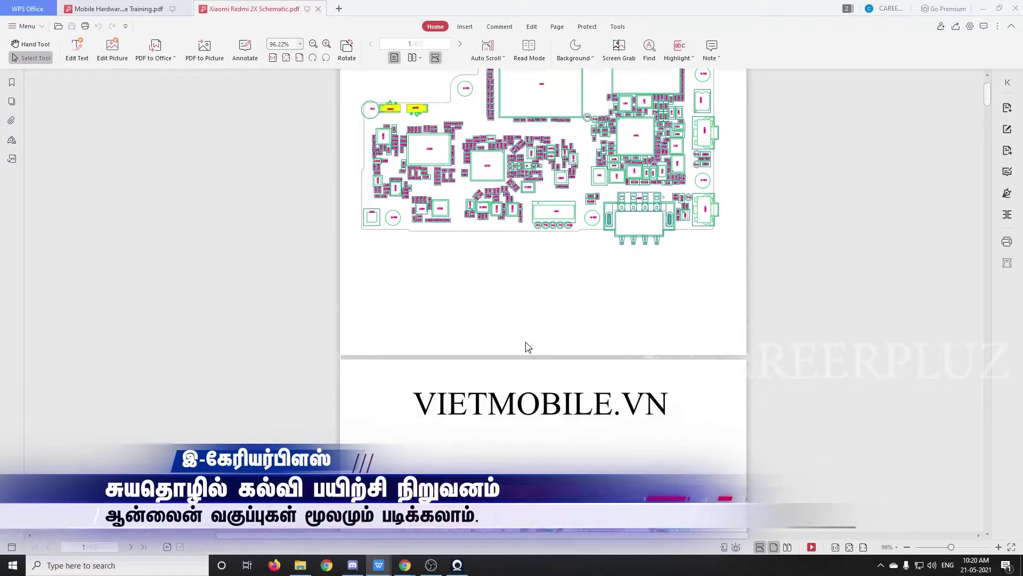
scroll(526, 346, "up", 15)
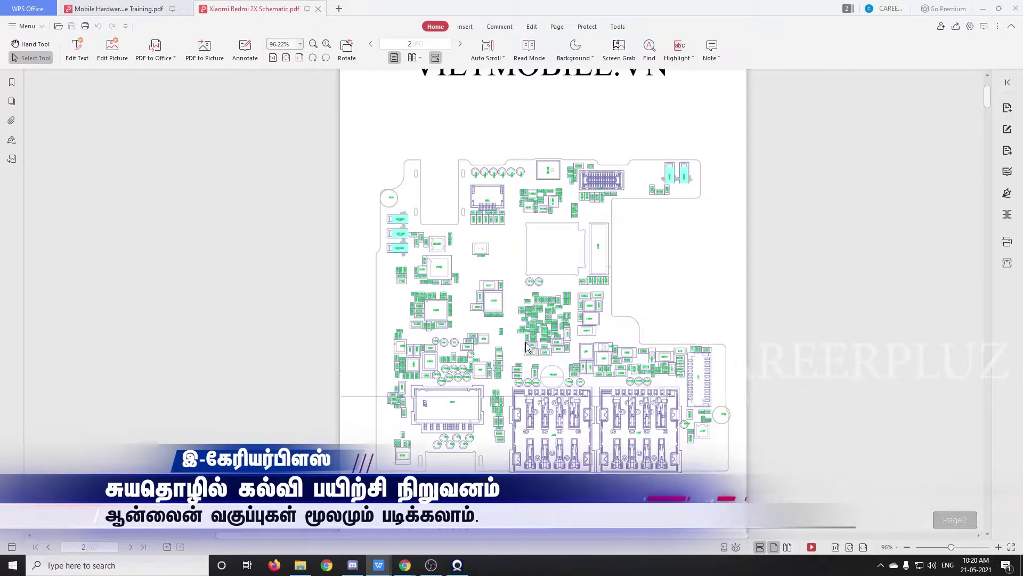
scroll(619, 255, "down", 15)
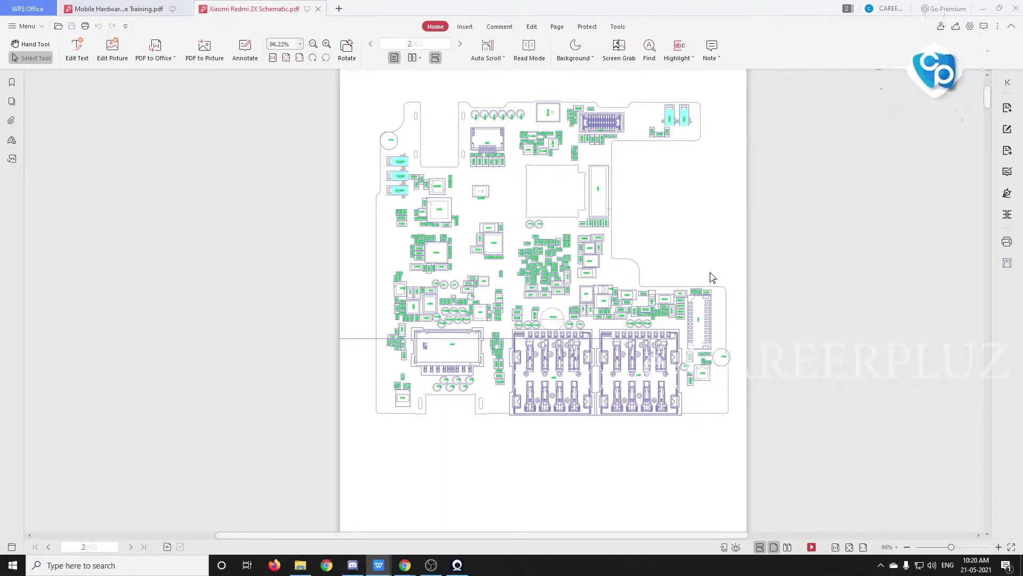
scroll(712, 277, "down", 3)
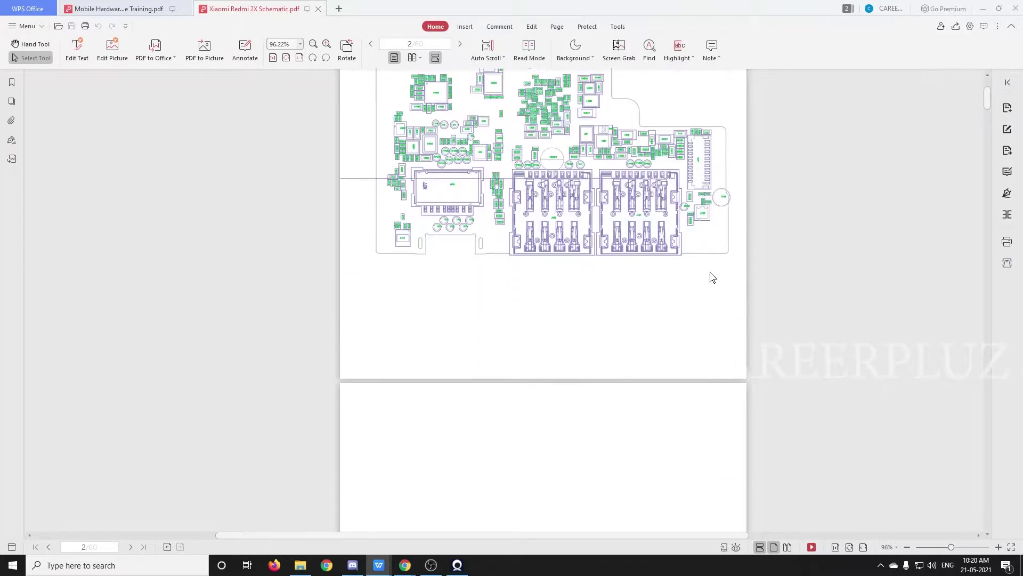
scroll(712, 277, "down", 6)
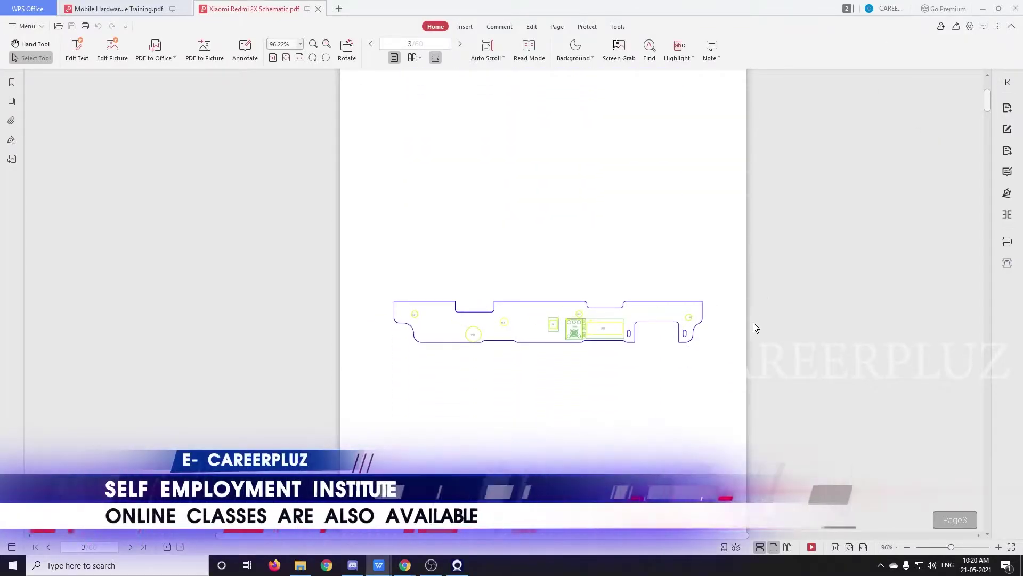
scroll(493, 346, "down", 5)
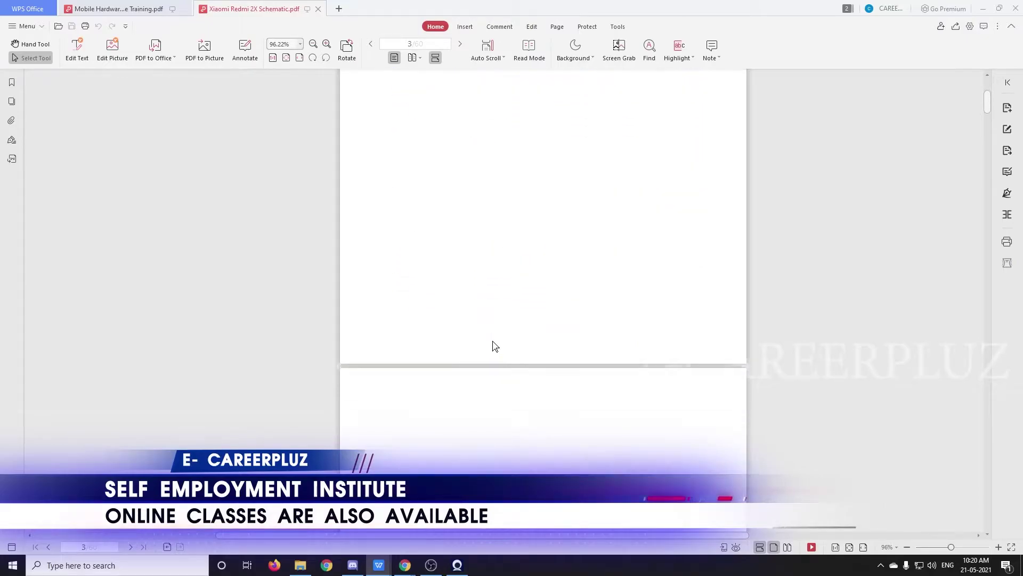
scroll(493, 346, "down", 4)
scroll(541, 424, "up", 10)
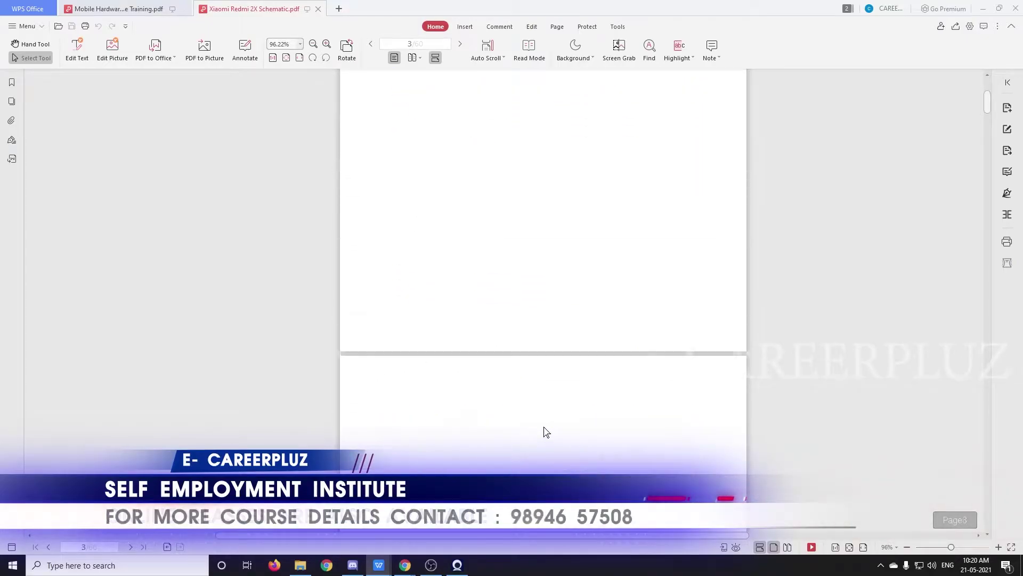
scroll(547, 432, "up", 4)
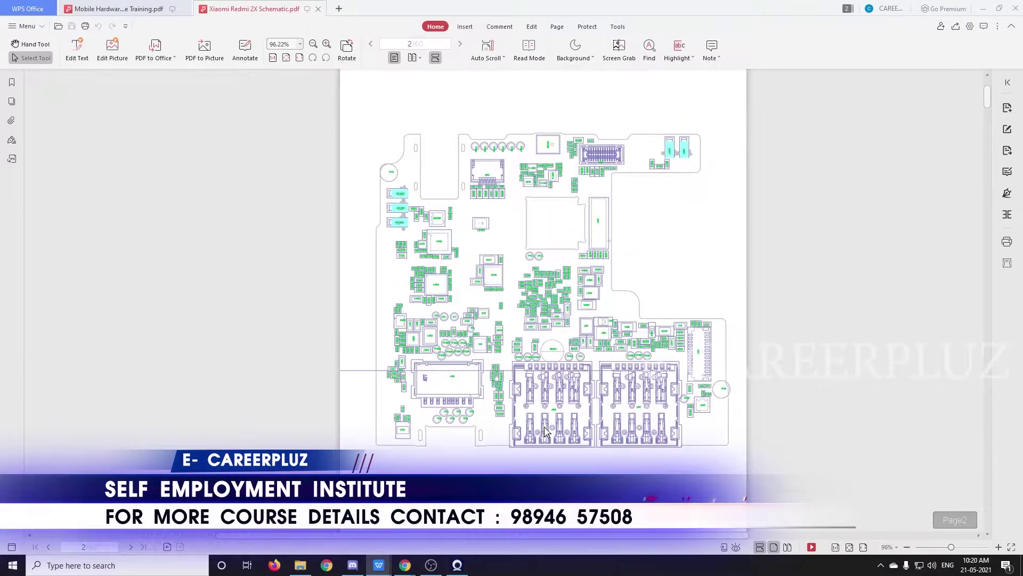
scroll(544, 431, "down", 10)
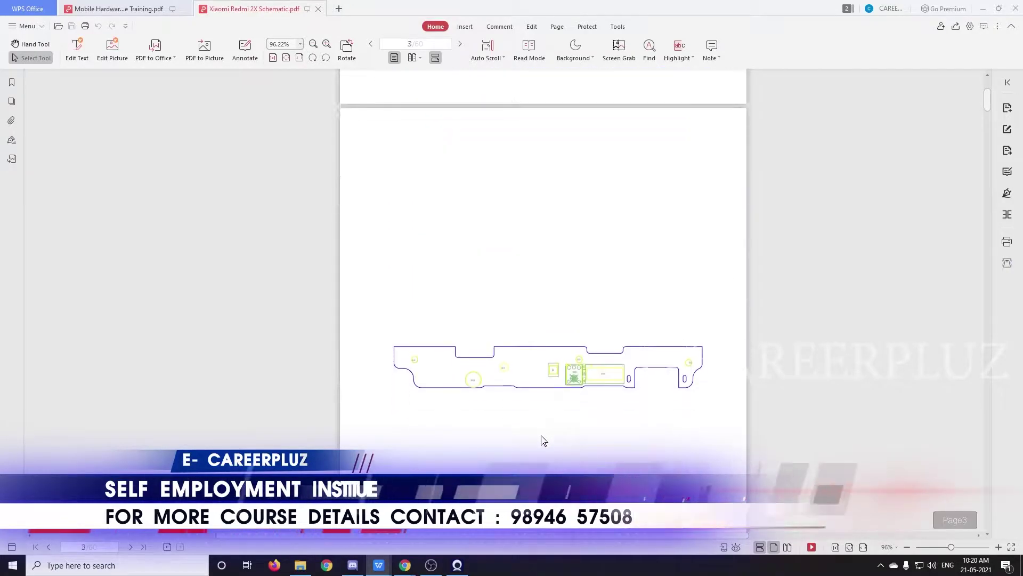
scroll(543, 440, "down", 10)
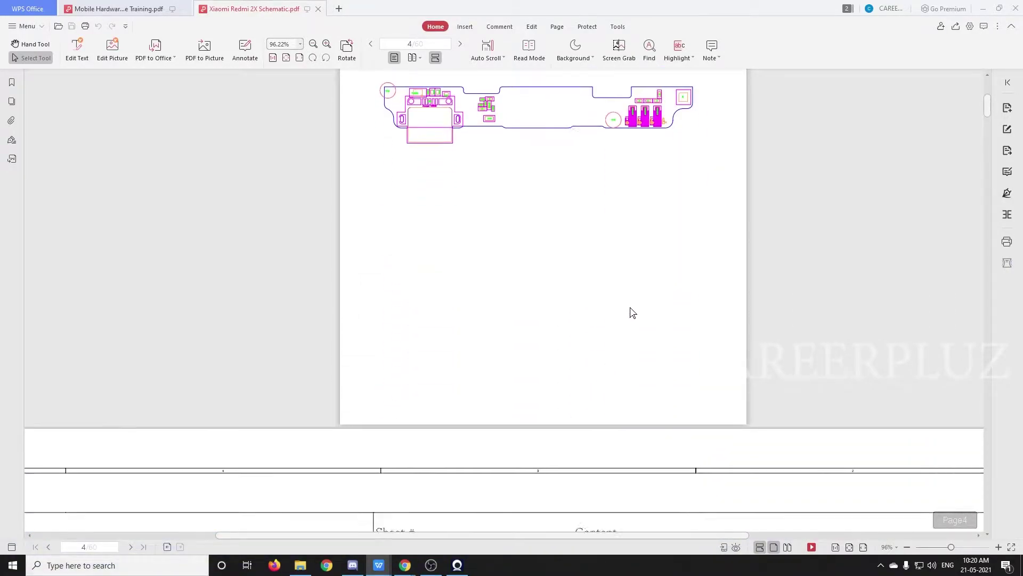
scroll(631, 312, "down", 3)
- Zoom out over the contents table, then scroll to the page 7 block diagram at about 55%
scroll(518, 248, "up", 1)
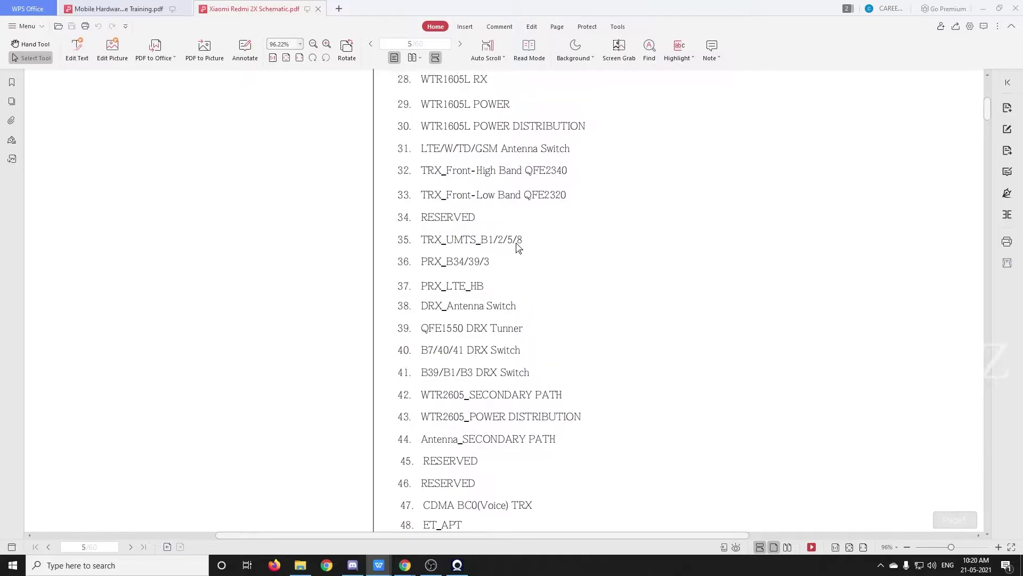
scroll(519, 248, "down", 5)
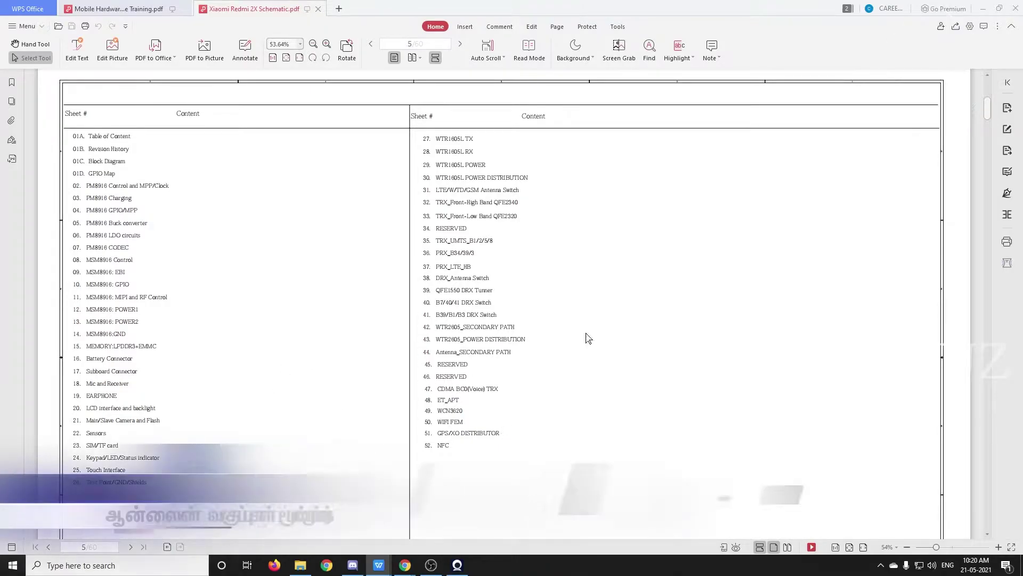
scroll(109, 261, "down", 3)
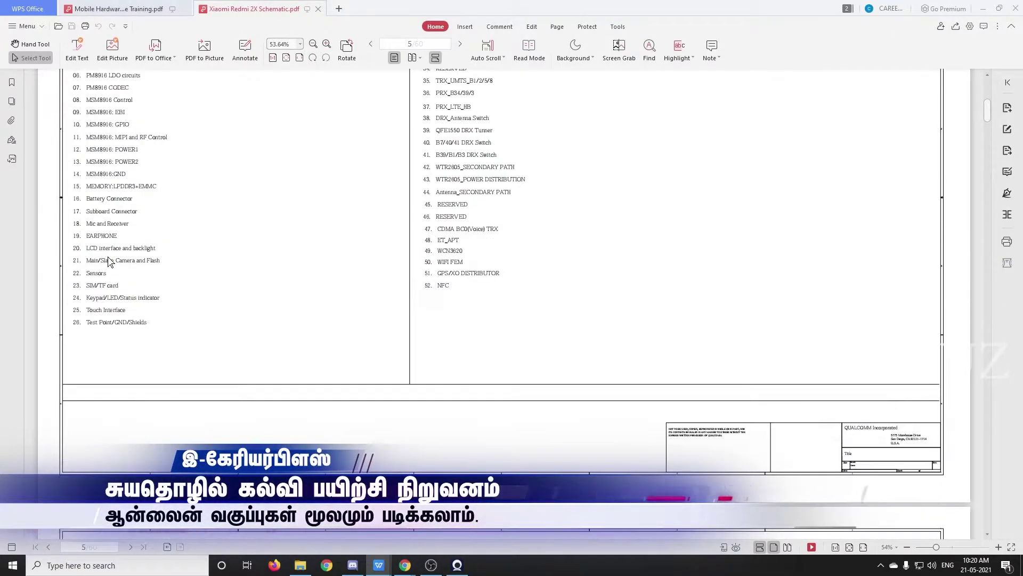
scroll(109, 261, "down", 12)
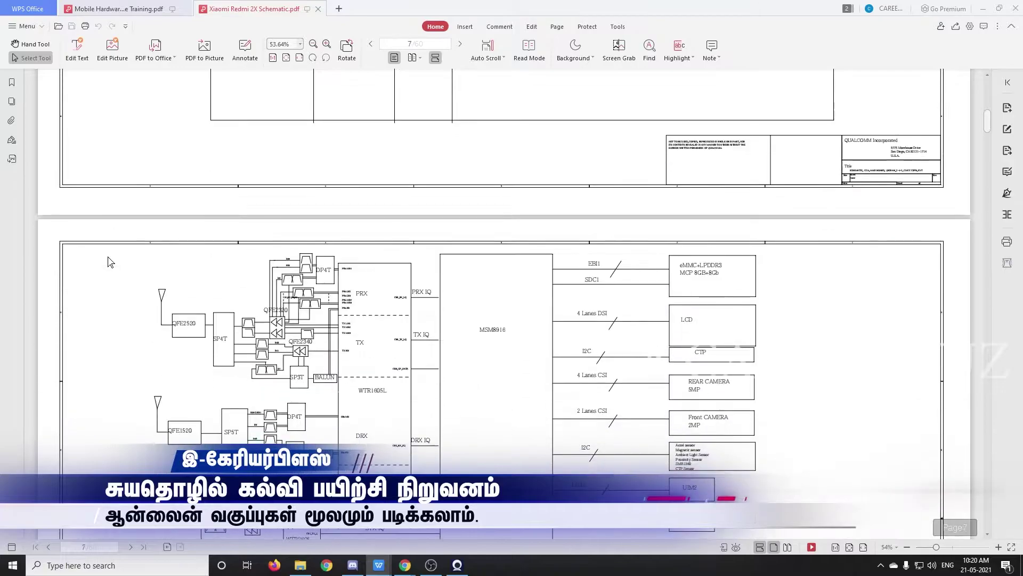
scroll(110, 261, "down", 1)
scroll(486, 309, "down", 3, "ctrl")
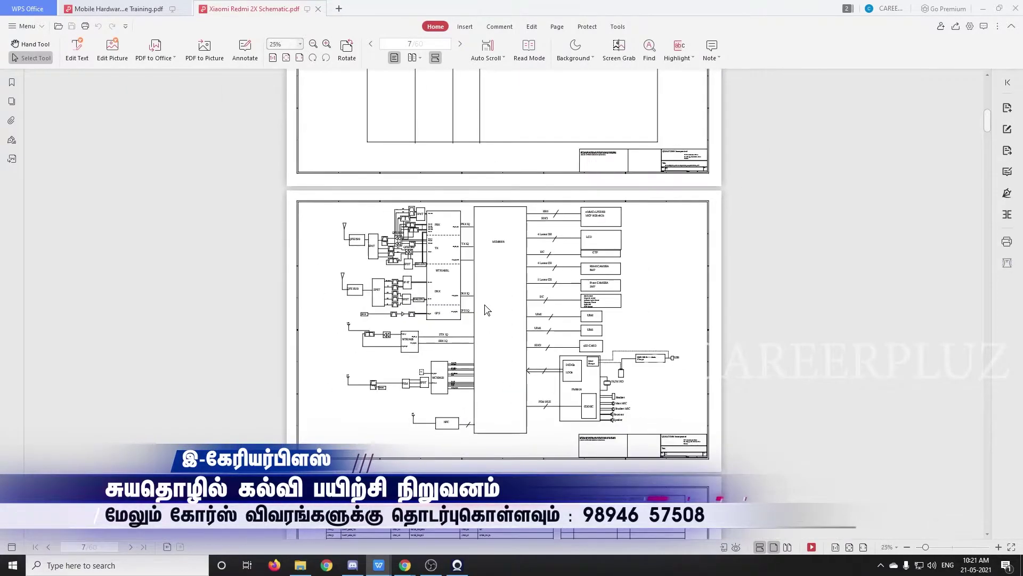
scroll(486, 309, "up", 3, "ctrl")
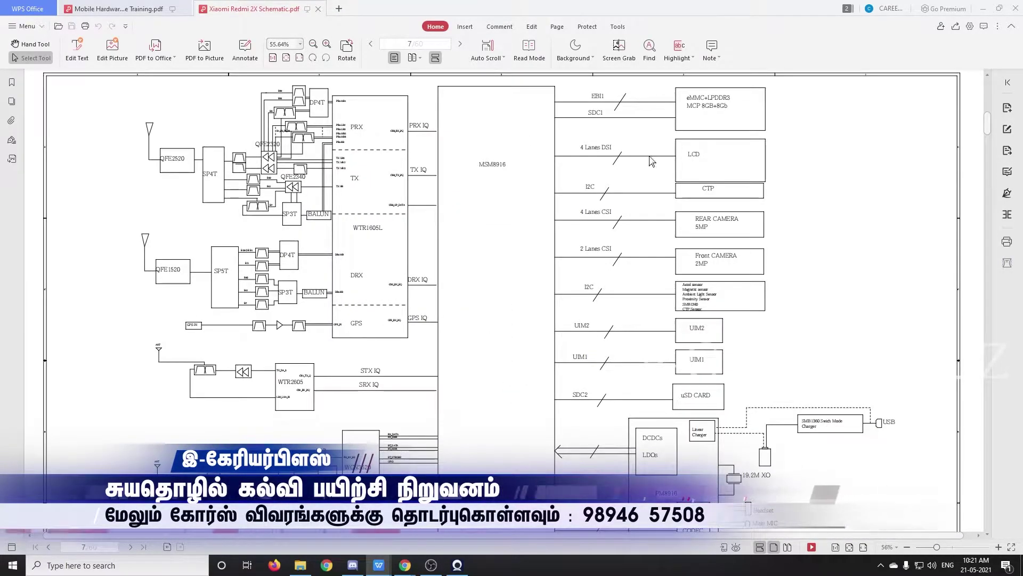
scroll(657, 326, "down", 3)
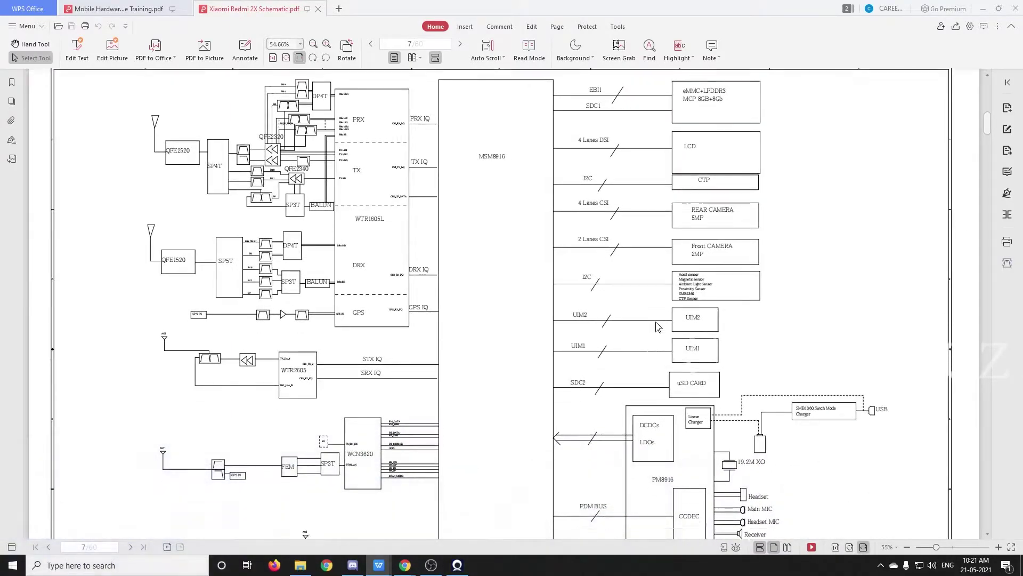
scroll(656, 335, "up", 3)
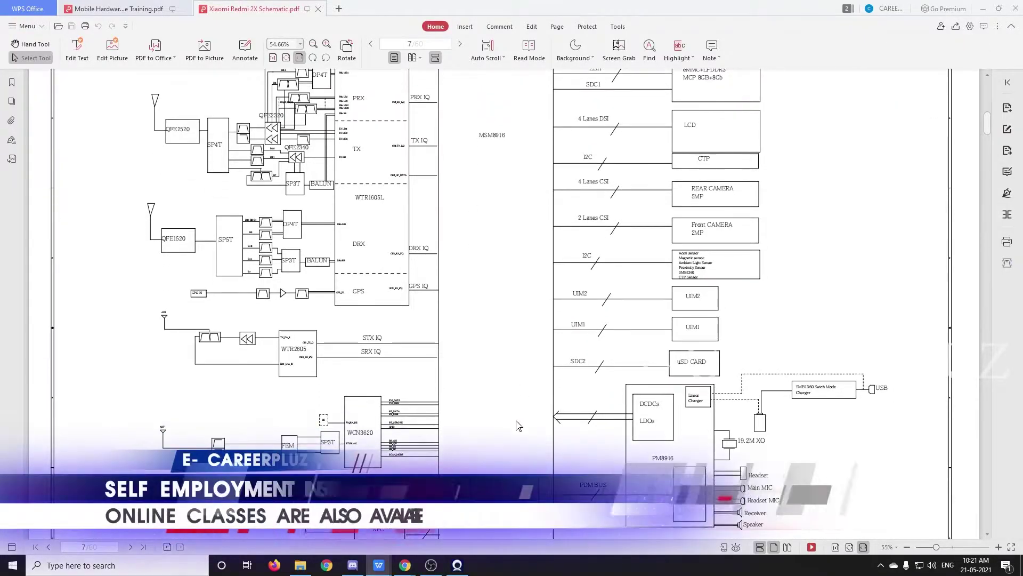
scroll(516, 427, "down", 3)
scroll(511, 458, "up", 3)
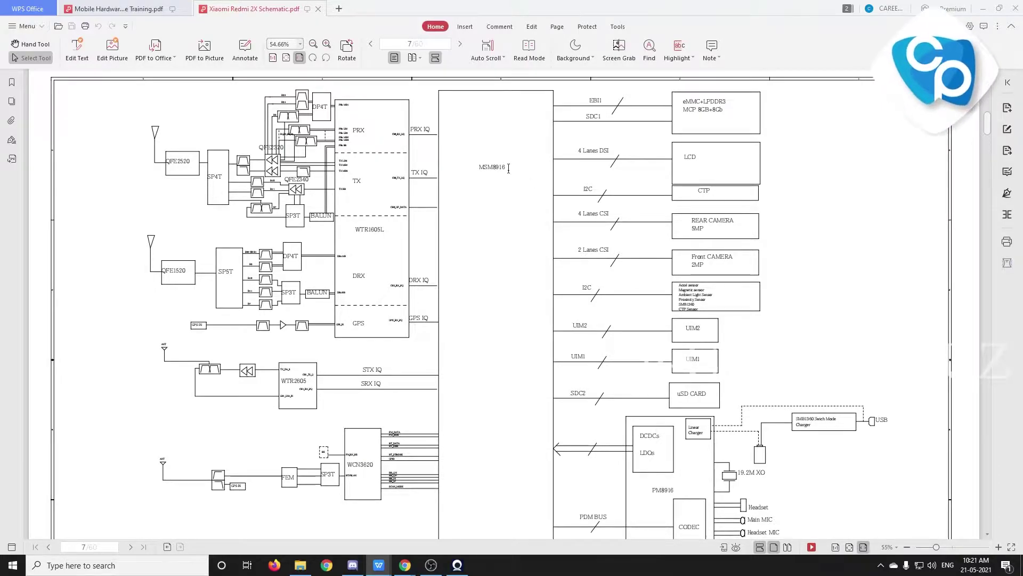
- Zoom in and out on the MSM8916 block diagram, then scroll up to page 6 Revision History
scroll(509, 168, "up", 5)
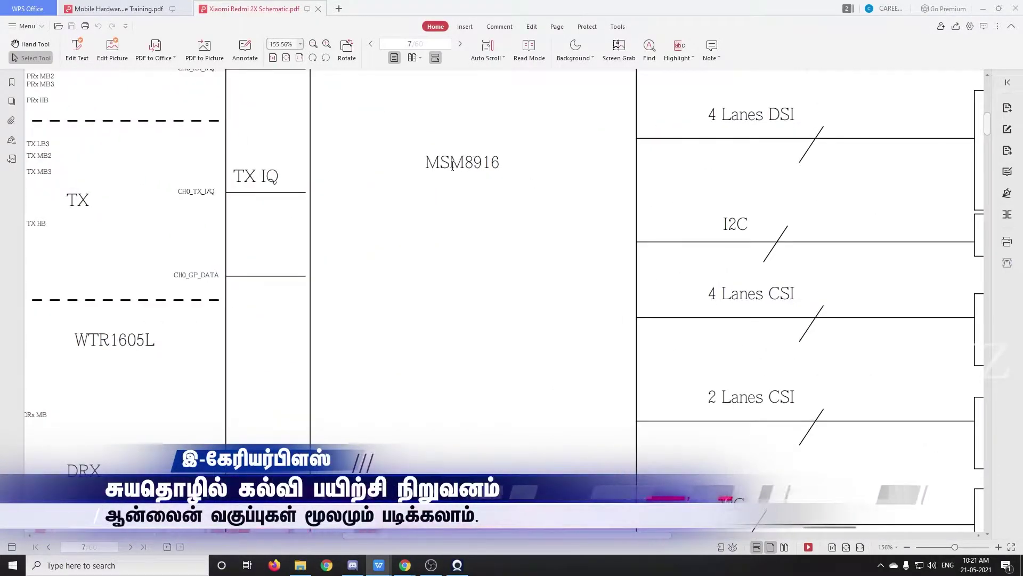
scroll(504, 174, "down", 8)
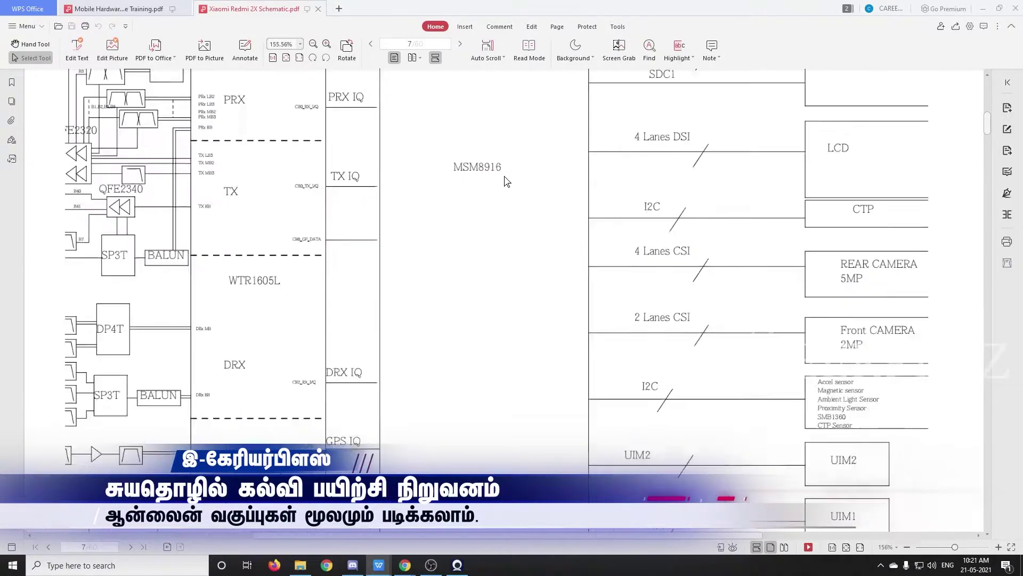
scroll(490, 177, "up", 4)
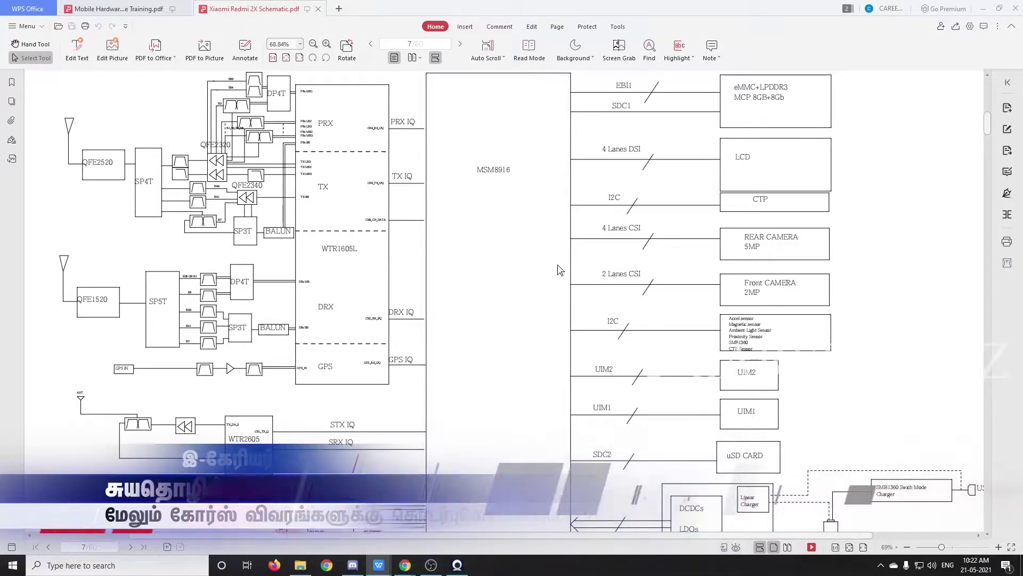
scroll(566, 288, "down", 5)
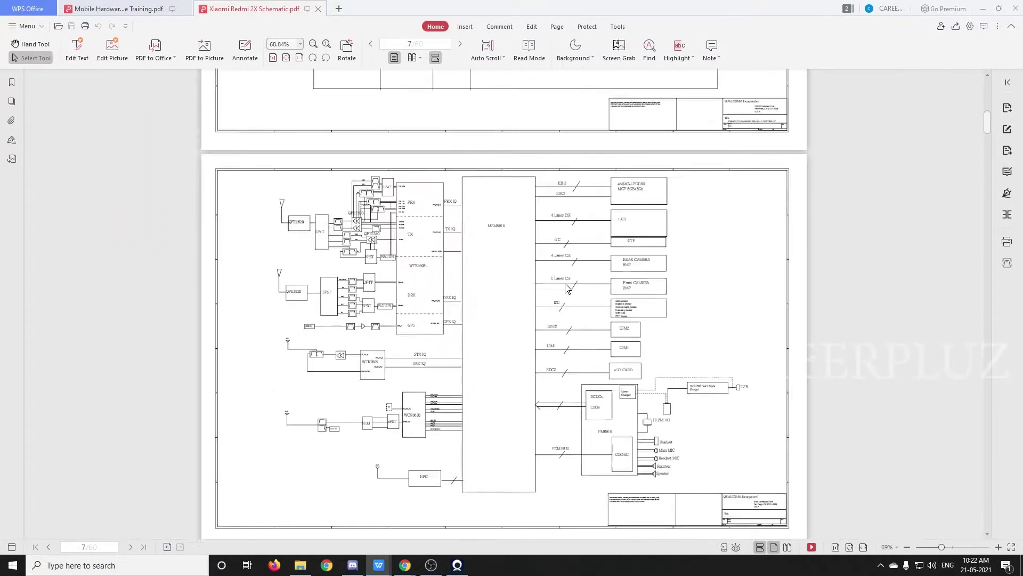
scroll(565, 285, "up", 5)
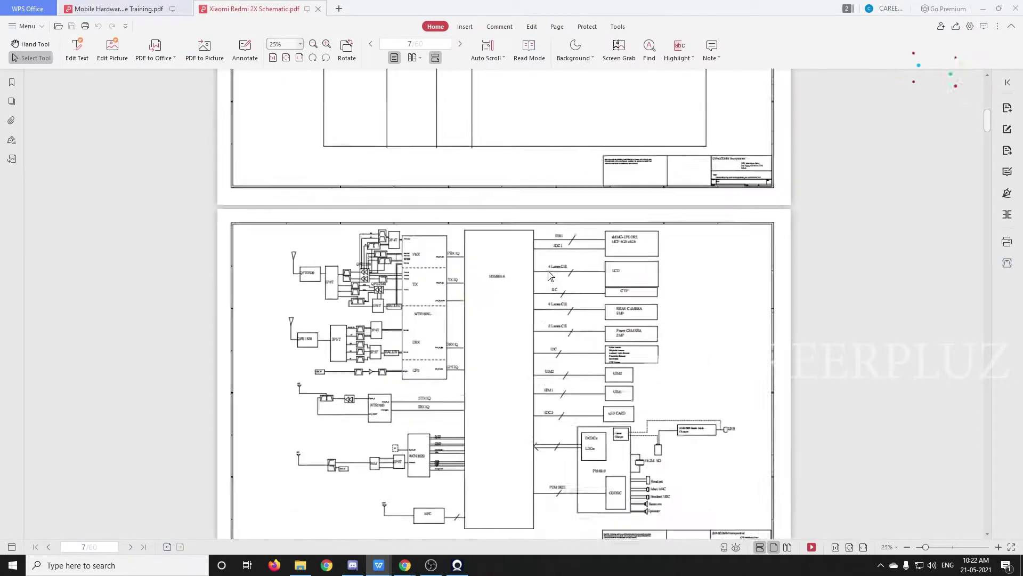
scroll(551, 275, "up", 10)
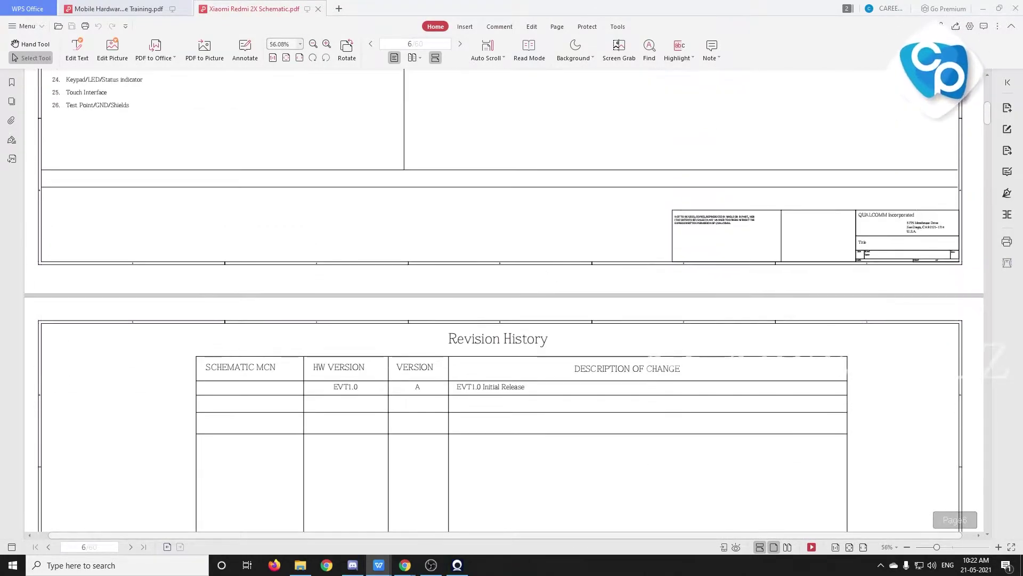
- Jump back to page 1 of the PDF and move to the page 2 board layout
left_click_drag(986, 113, 989, 89)
scroll(538, 206, "down", 2)
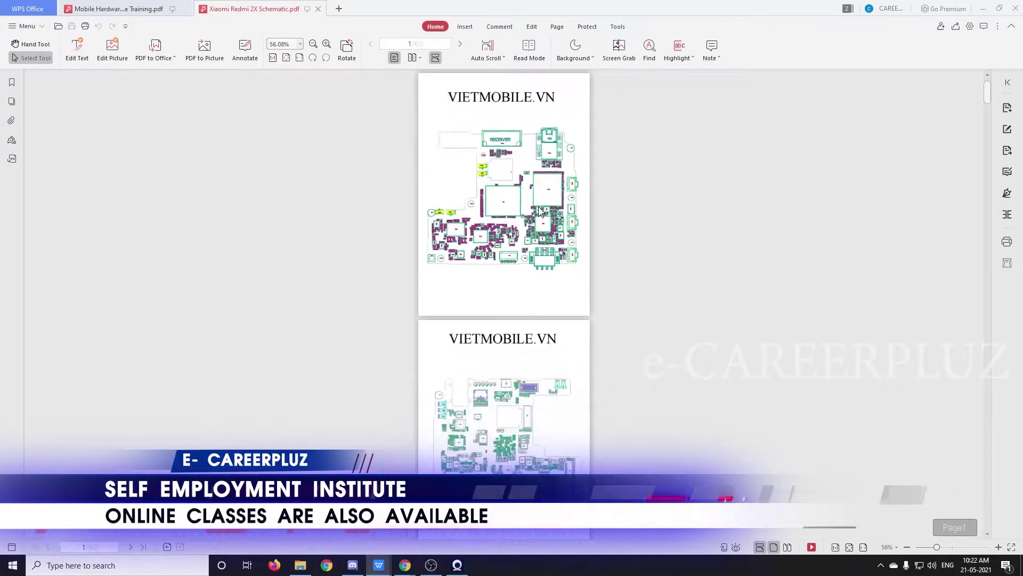
scroll(538, 206, "up", 8)
scroll(538, 206, "up", 10)
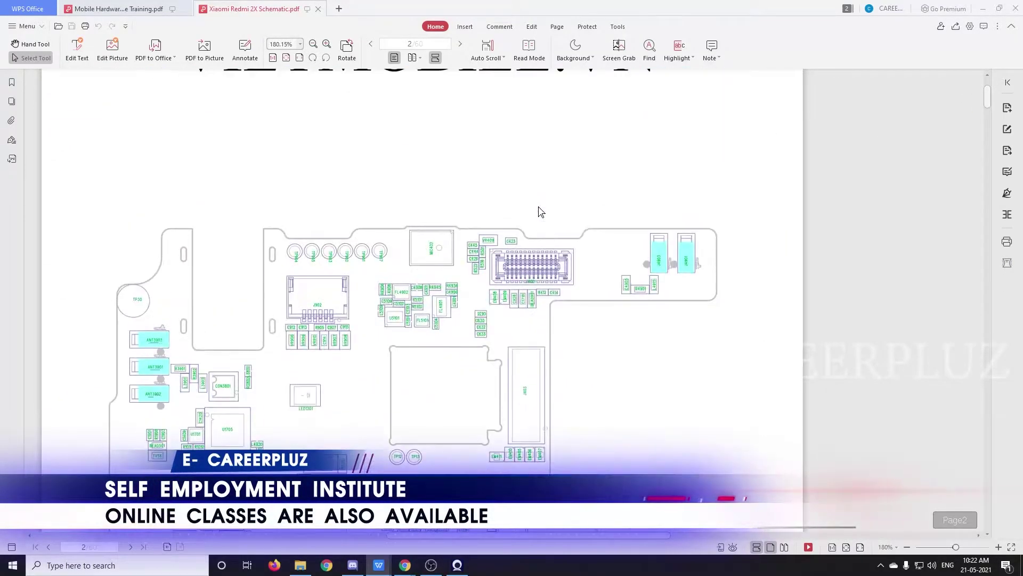
scroll(482, 248, "up", 12)
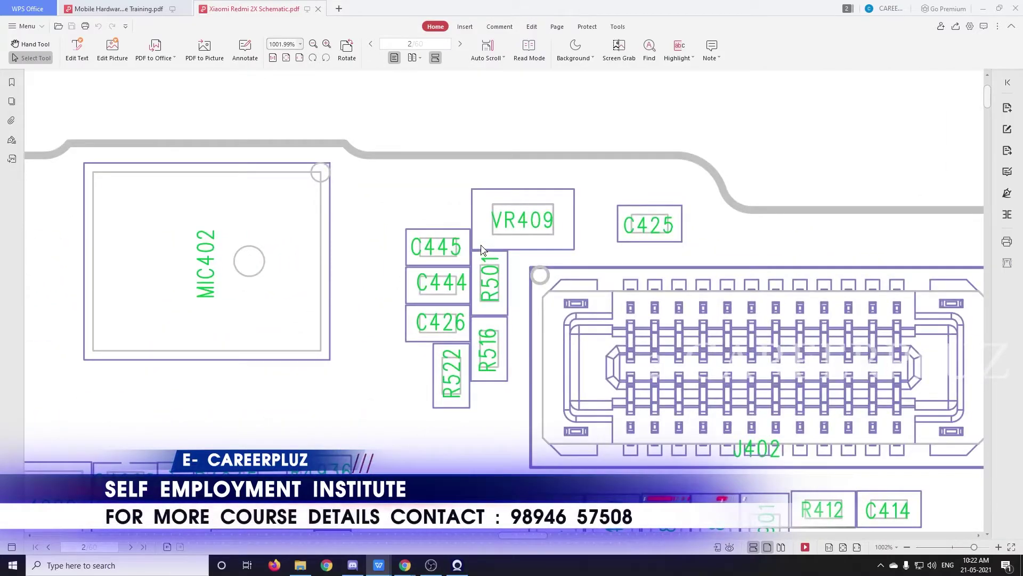
scroll(481, 249, "up", 8)
- Zoom into the VR409, MIC402 and C445 area, then zoom out and continue to page 3
scroll(481, 249, "down", 8)
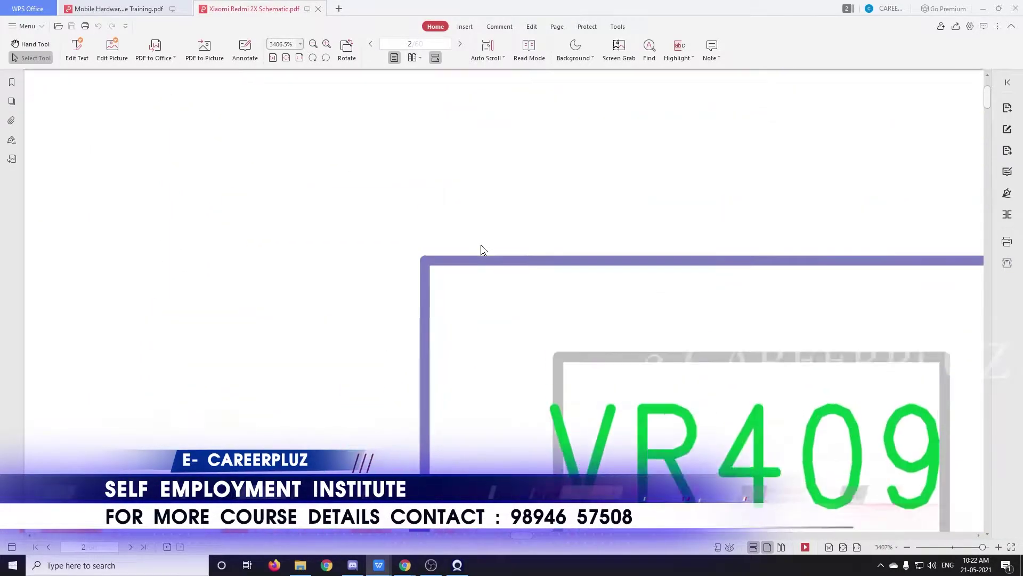
scroll(481, 248, "down", 3)
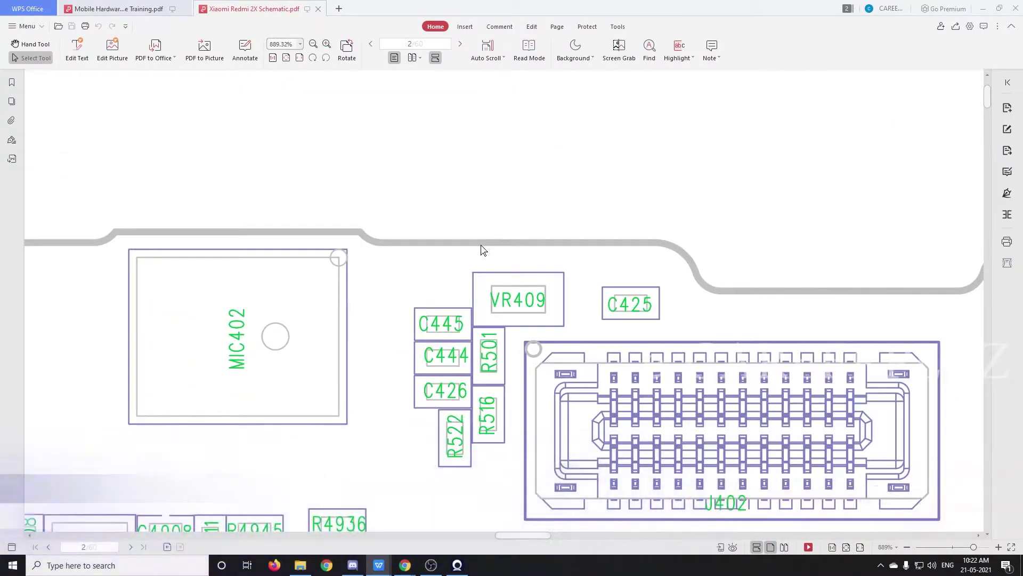
scroll(481, 249, "down", 4)
scroll(335, 258, "down", 8)
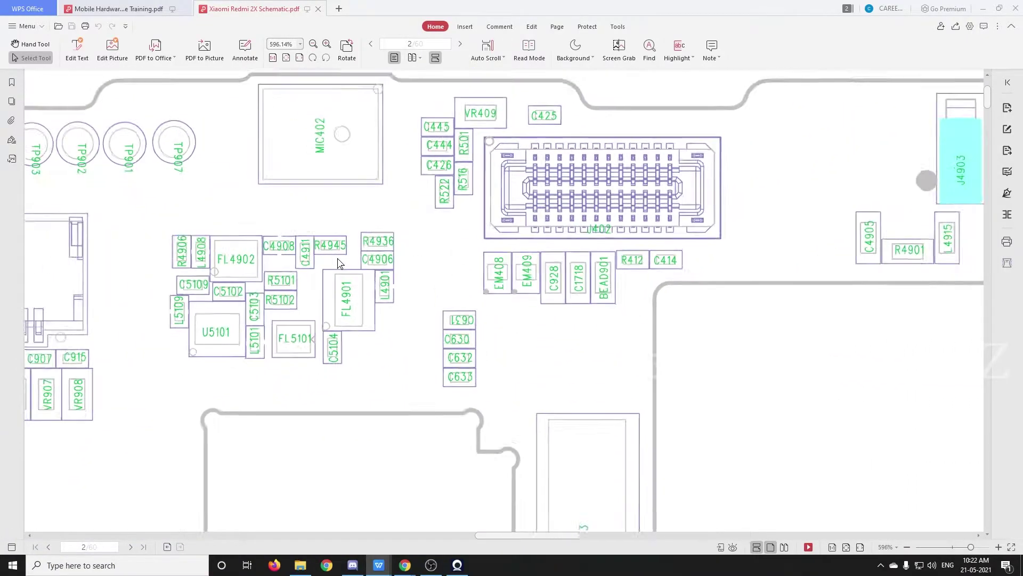
scroll(337, 256, "down", 1)
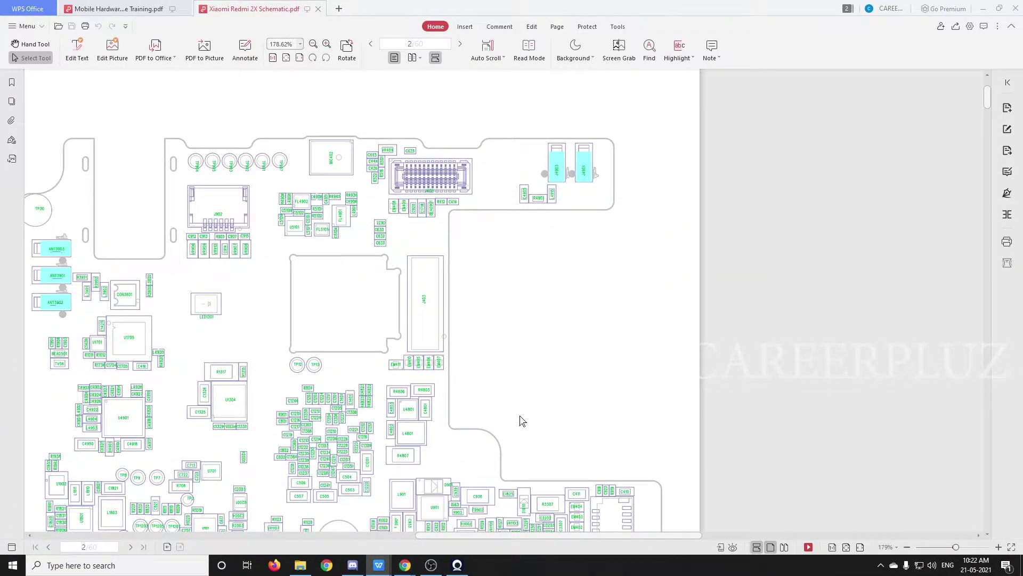
left_click_drag(484, 536, 451, 533)
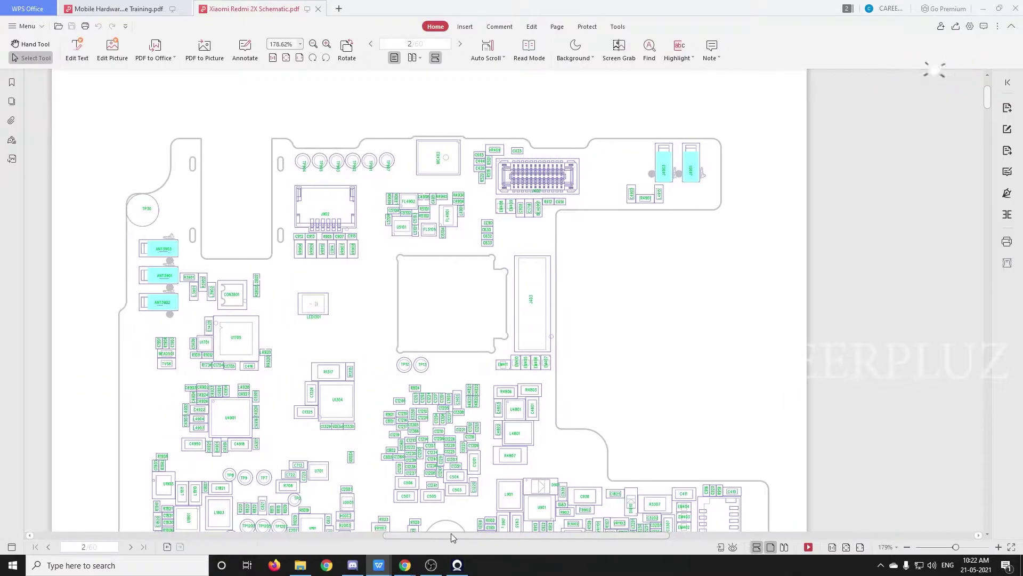
scroll(432, 384, "down", 6)
scroll(432, 384, "down", 15)
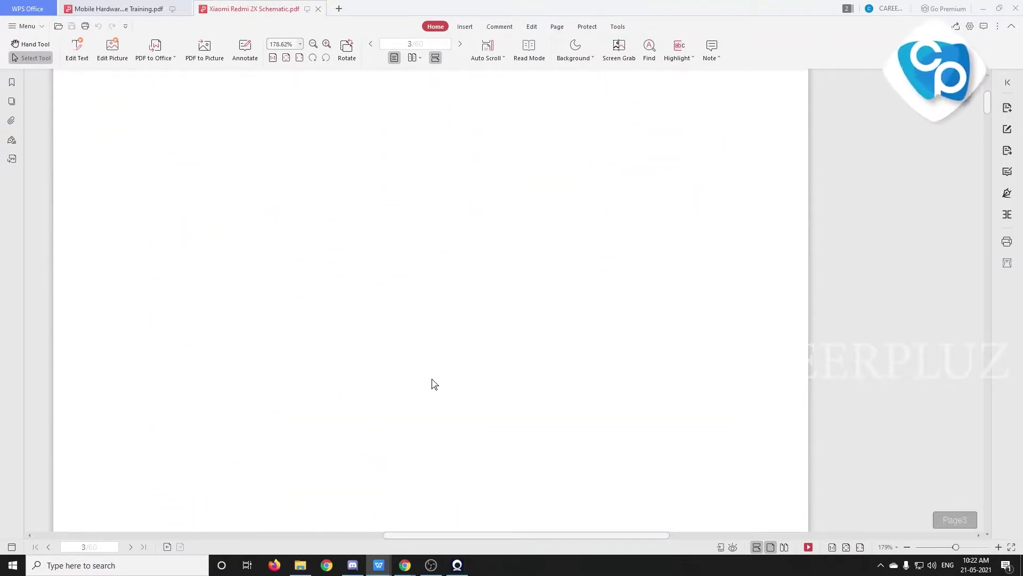
- Scroll through pages 4–6 down to the page 7 block diagram
scroll(437, 364, "down", 15)
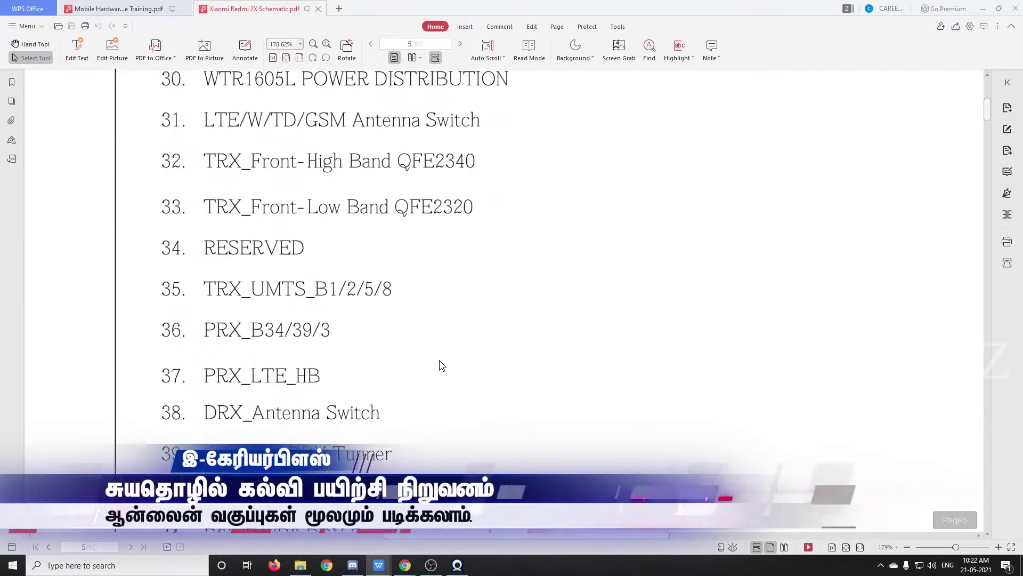
scroll(440, 365, "down", 10)
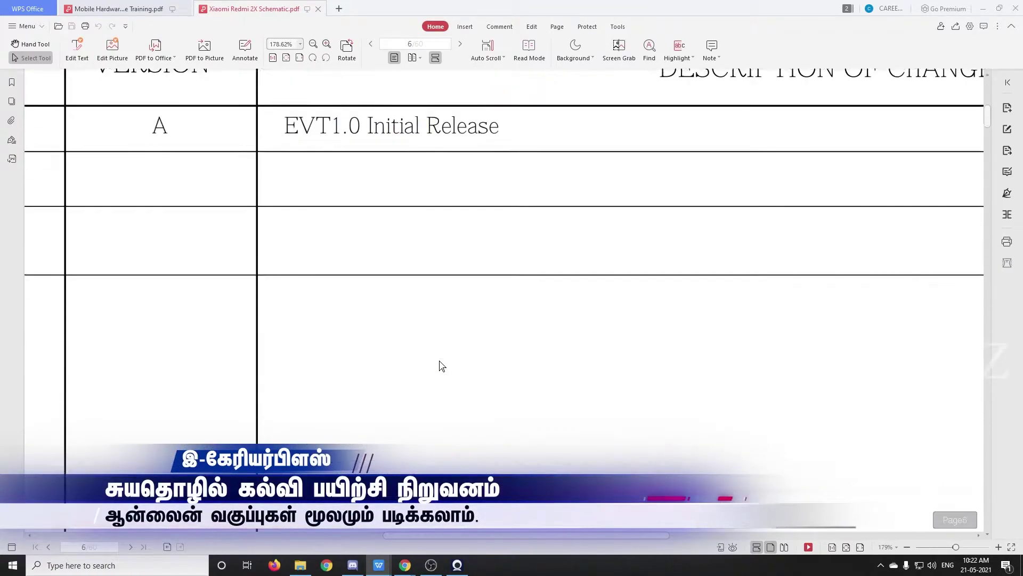
scroll(446, 330, "down", 8)
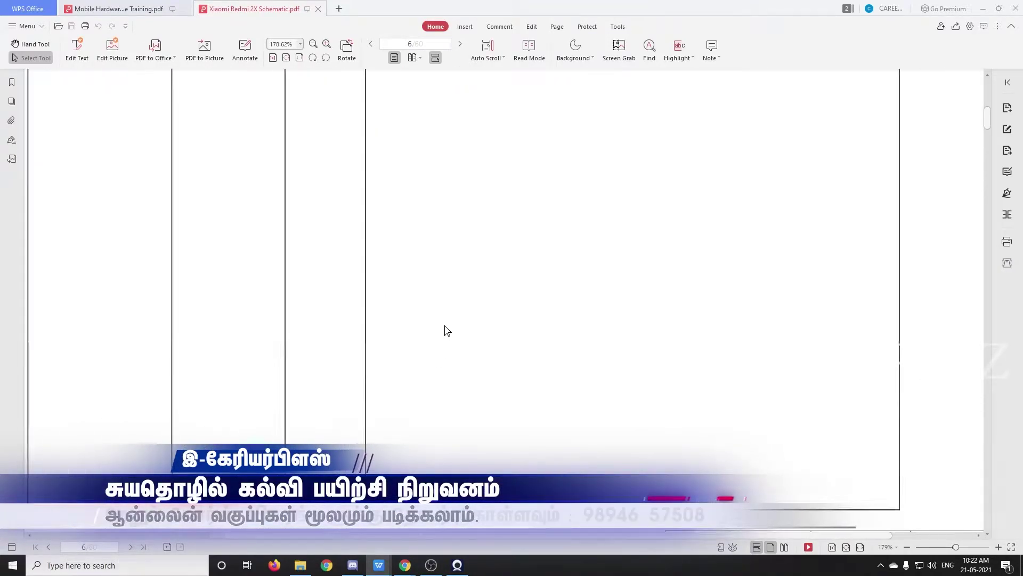
scroll(448, 335, "down", 6)
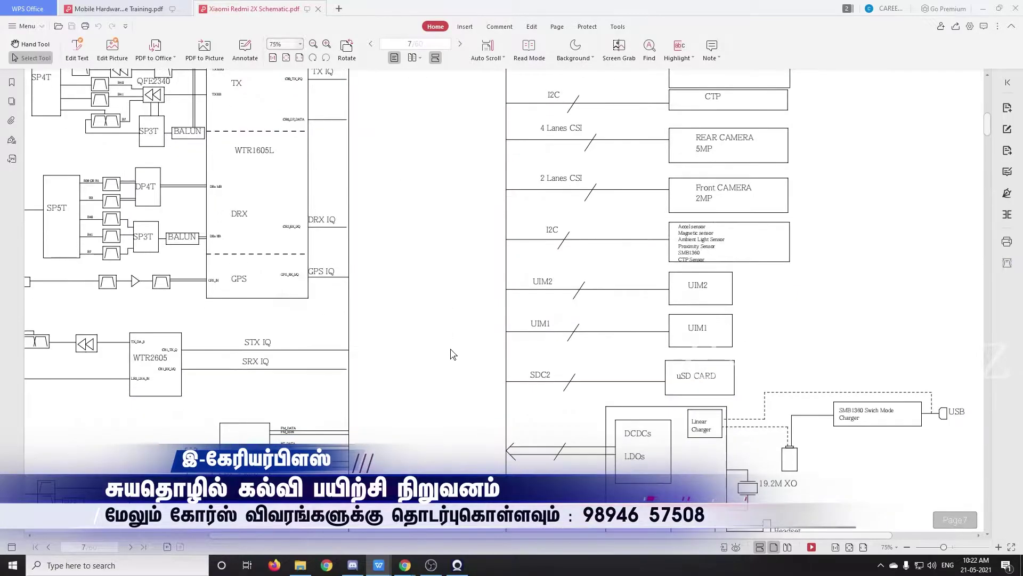
scroll(452, 290, "up", 2)
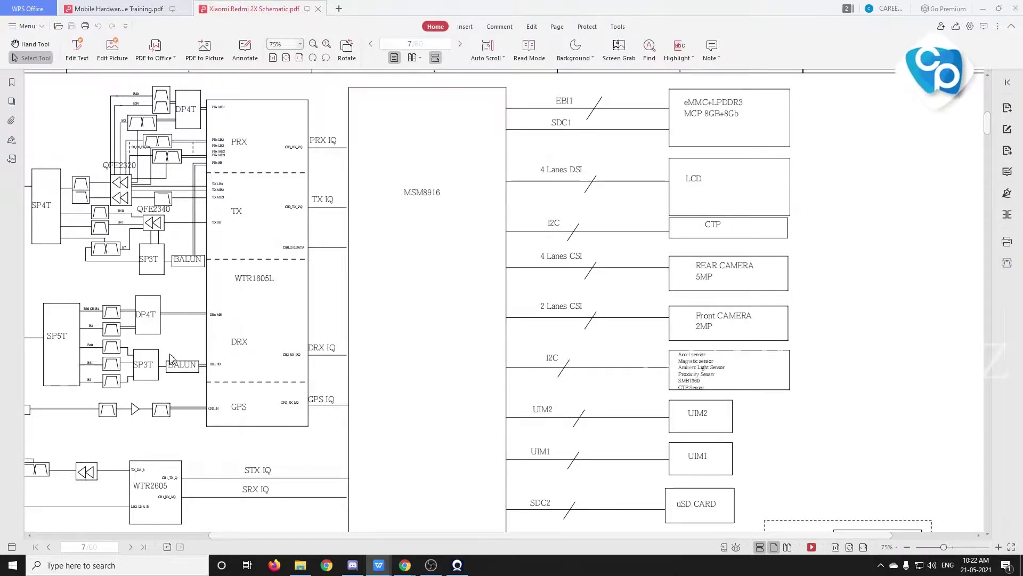
scroll(184, 163, "down", 2)
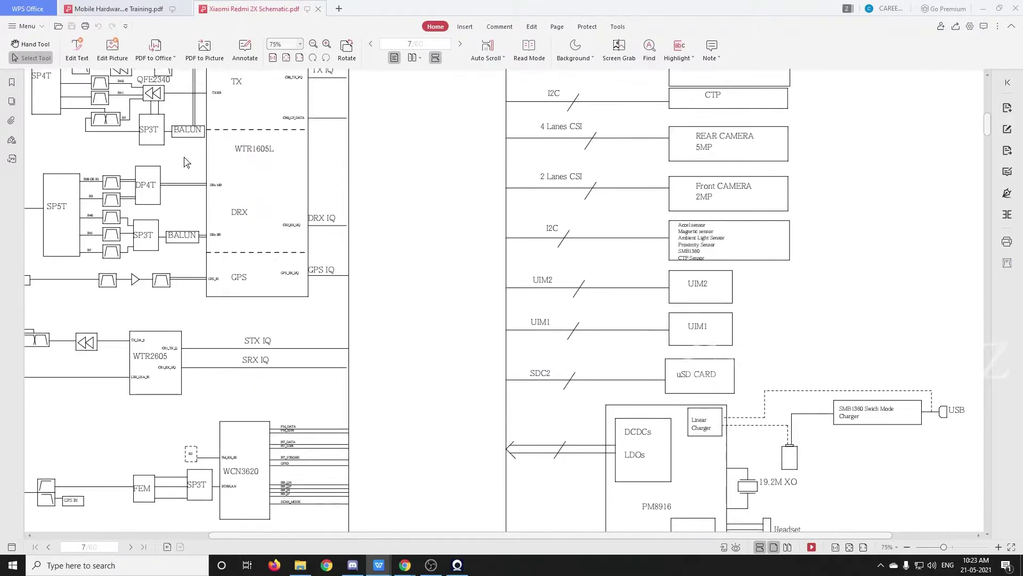
scroll(192, 213, "down", 1)
scroll(235, 309, "down", 1)
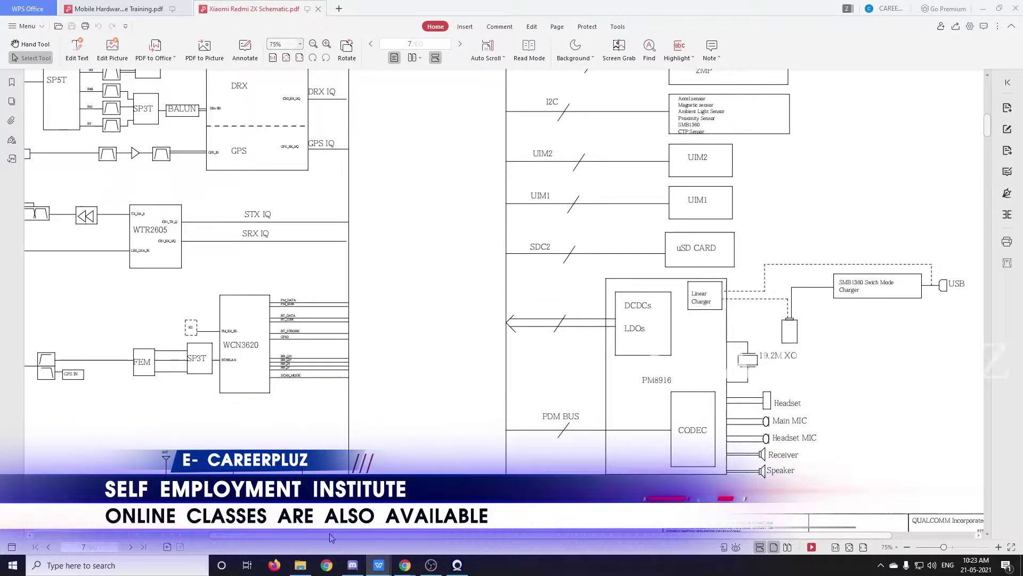
- Pan across the block diagram to the CODEC's Receiver output, zoom out, and scroll to page 9
left_click_drag(331, 536, 230, 529)
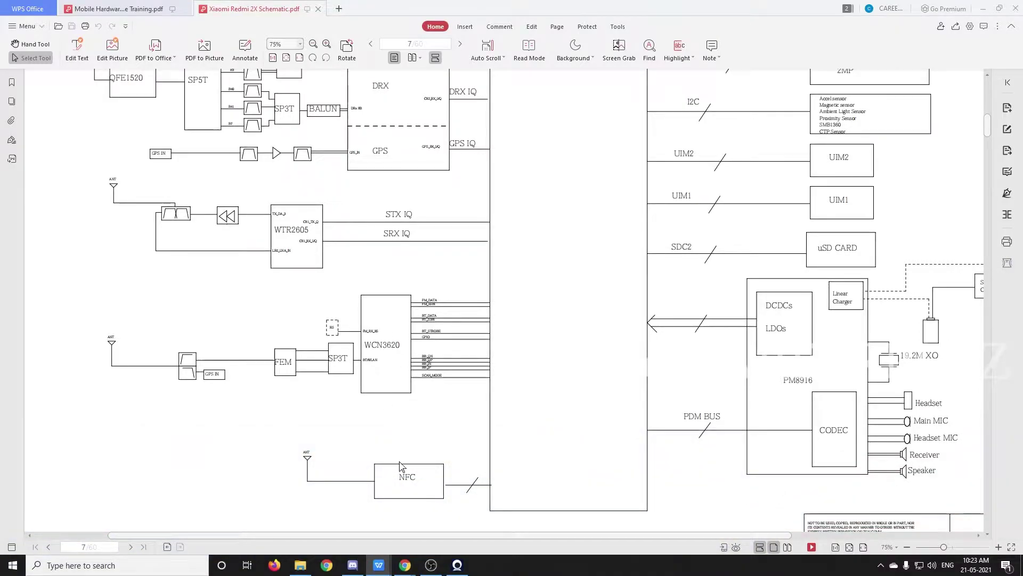
left_click_drag(461, 535, 590, 534)
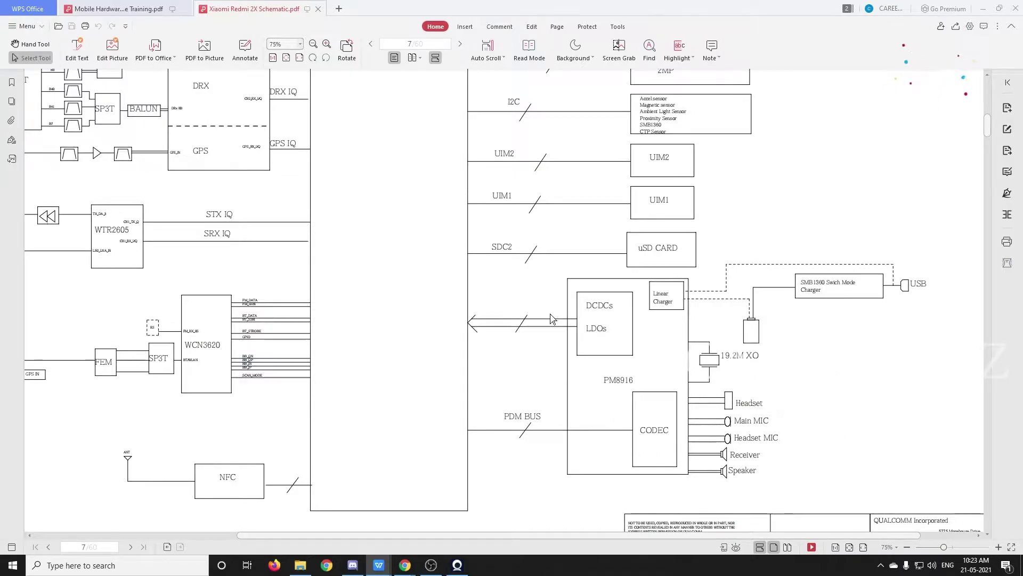
scroll(706, 375, "up", 5)
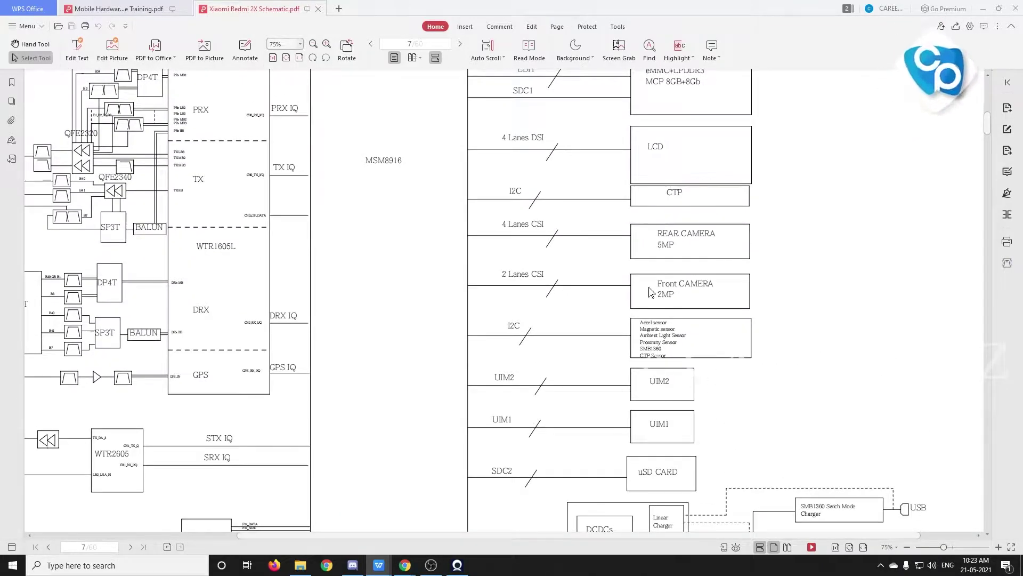
scroll(649, 291, "up", 2)
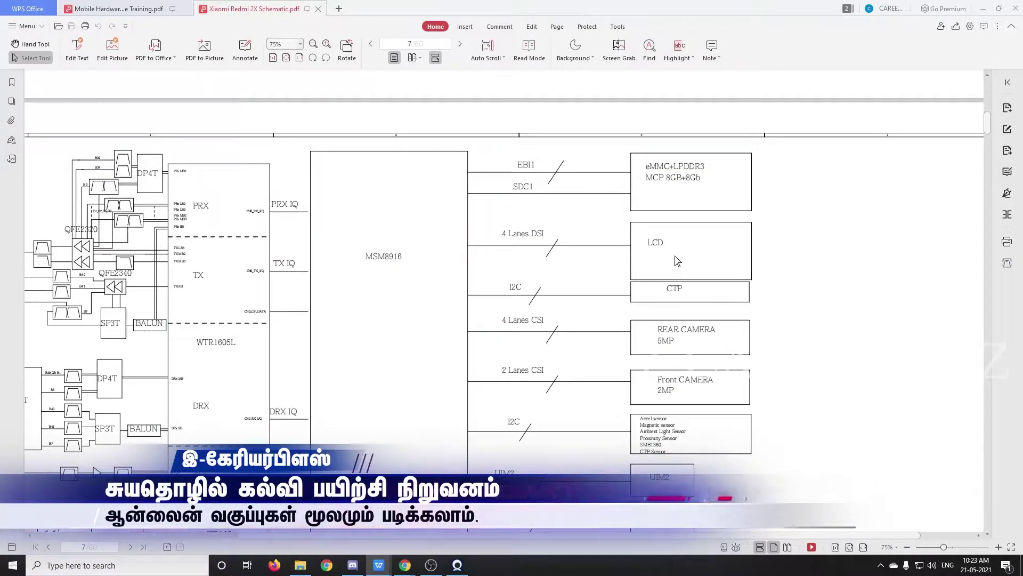
scroll(356, 298, "down", 1)
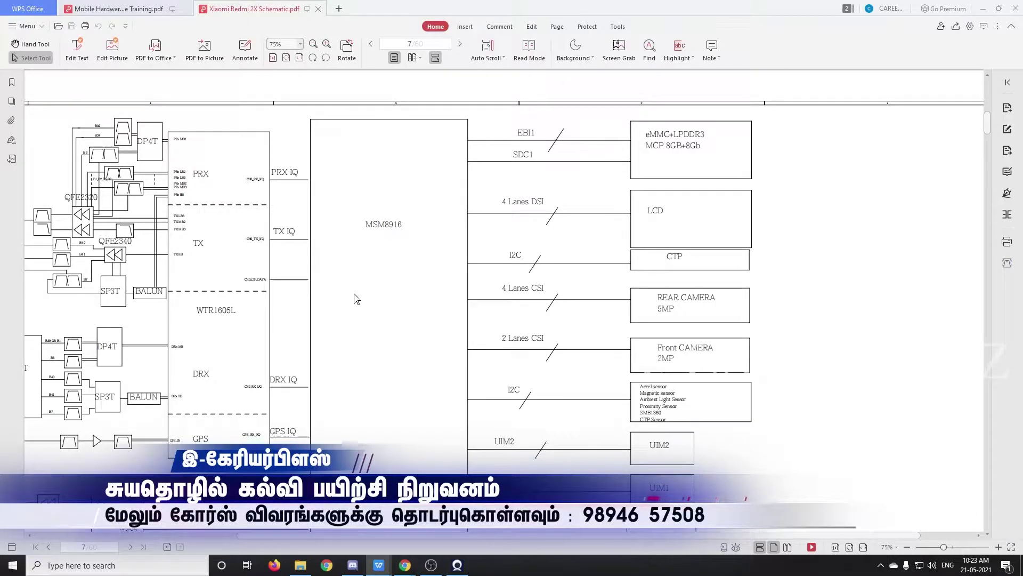
scroll(357, 298, "down", 3)
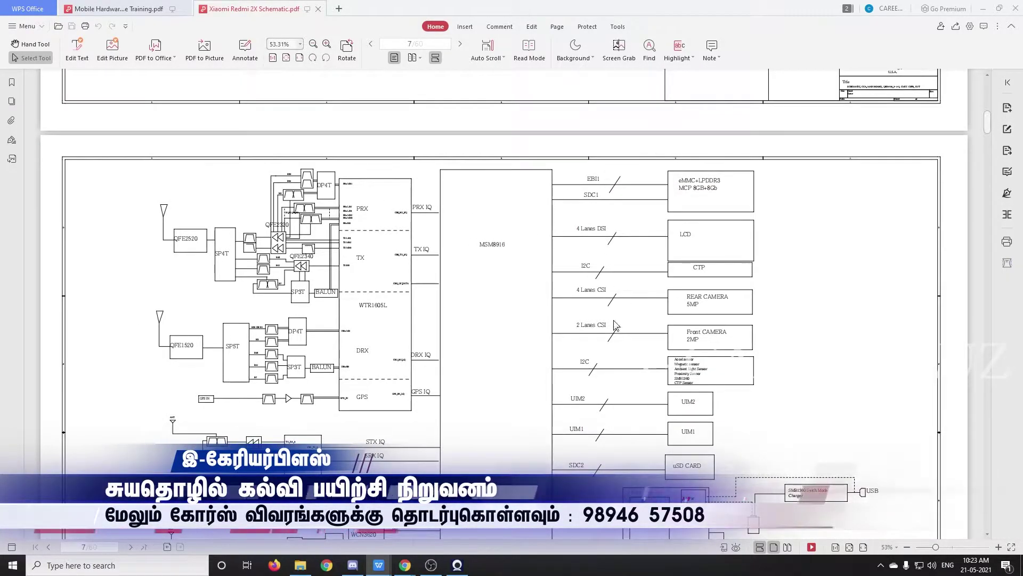
scroll(475, 320, "down", 5)
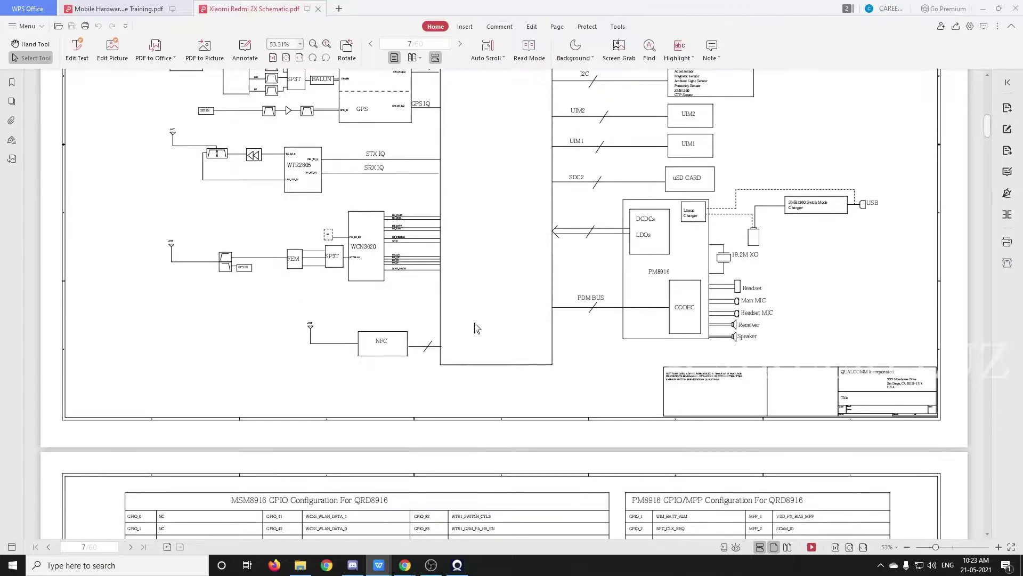
scroll(476, 327, "down", 15)
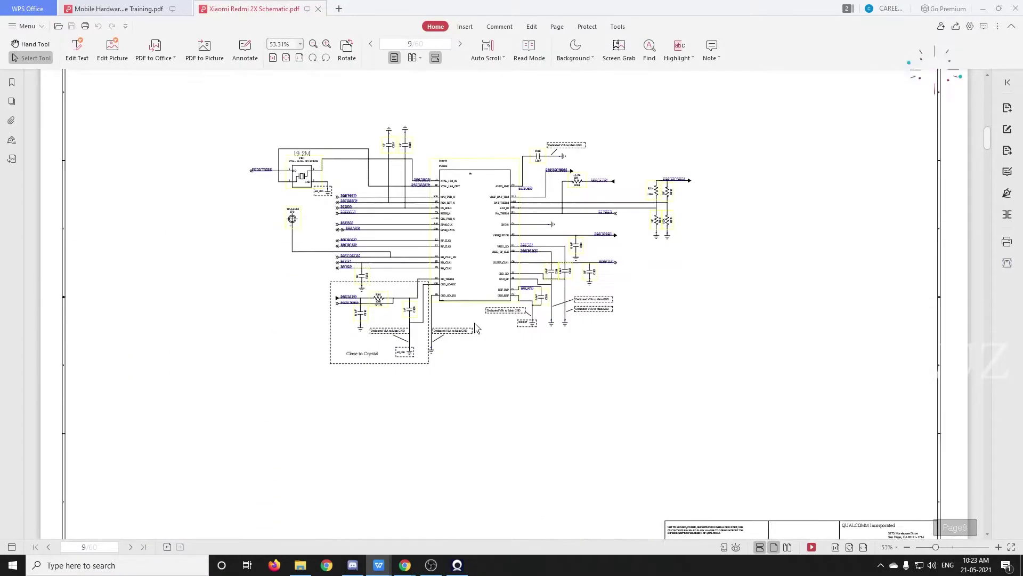
scroll(476, 328, "down", 1)
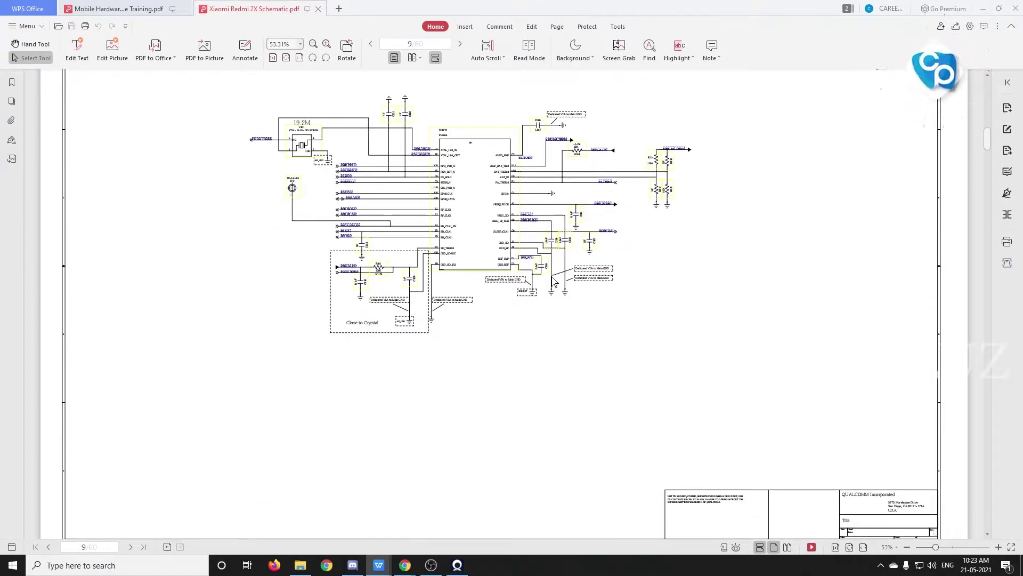
scroll(482, 201, "up", 6)
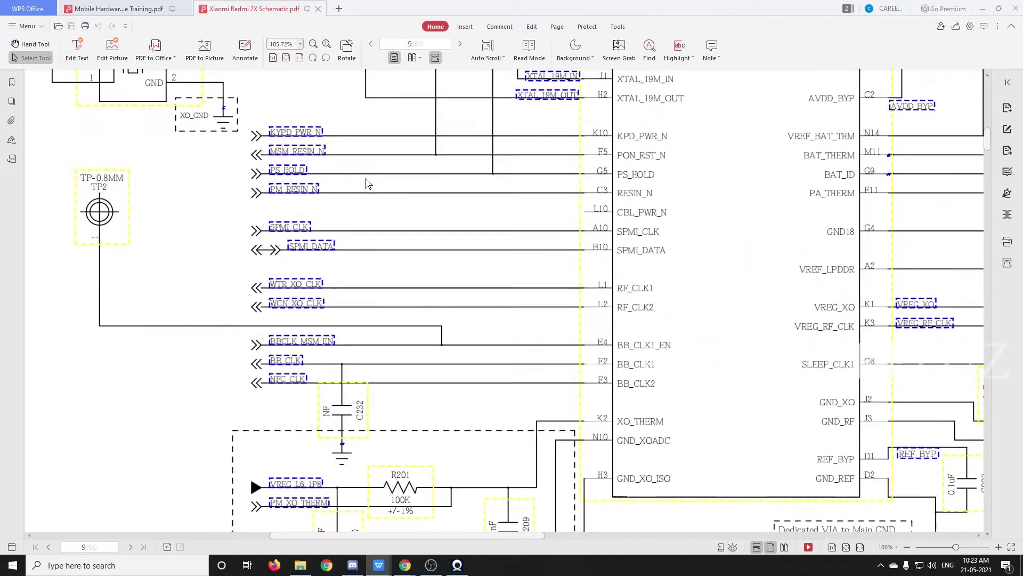
scroll(597, 275, "up", 5)
scroll(457, 327, "down", 4)
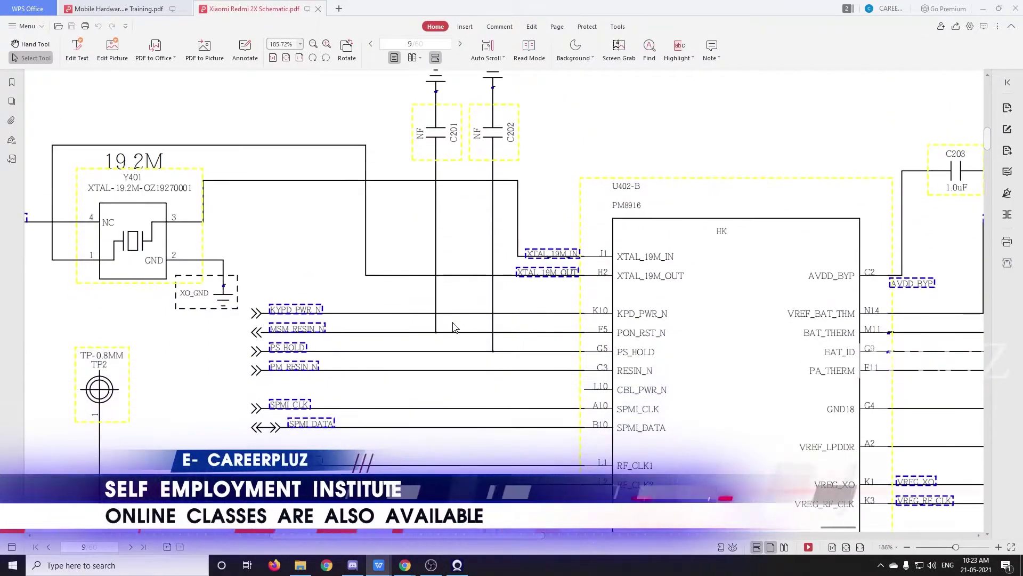
scroll(515, 349, "down", 2)
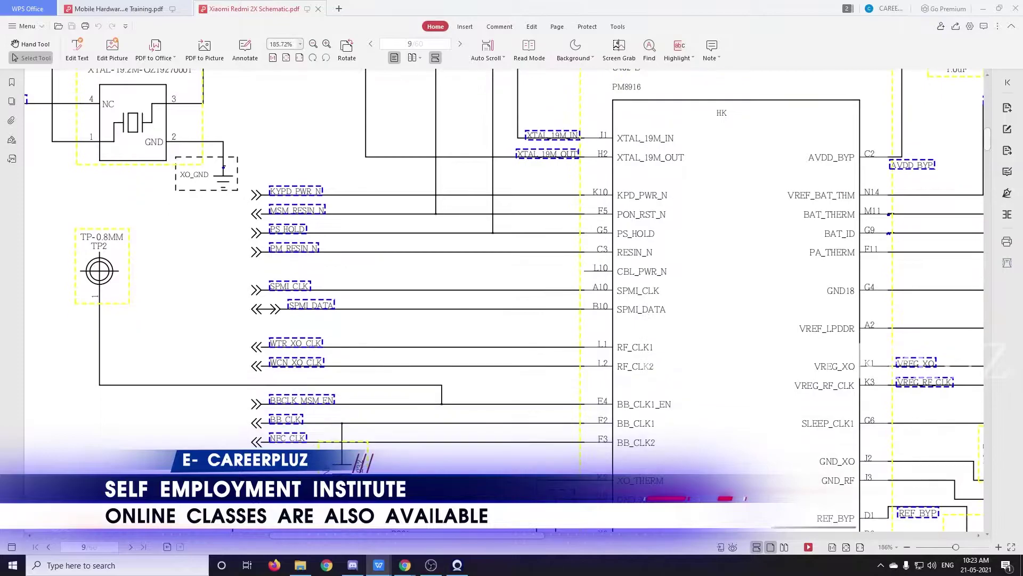
scroll(465, 543, "left", 4)
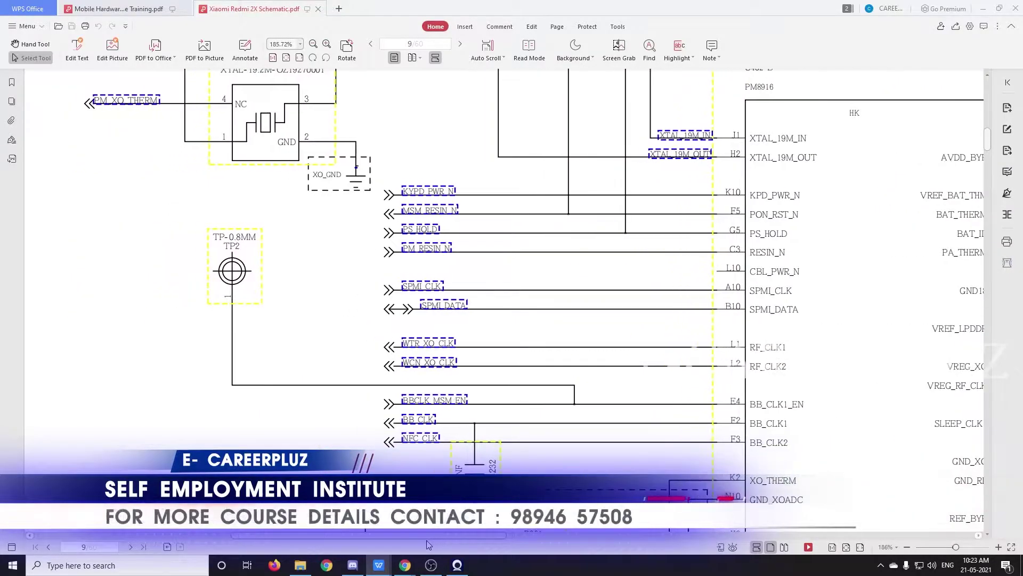
scroll(437, 458, "down", 10)
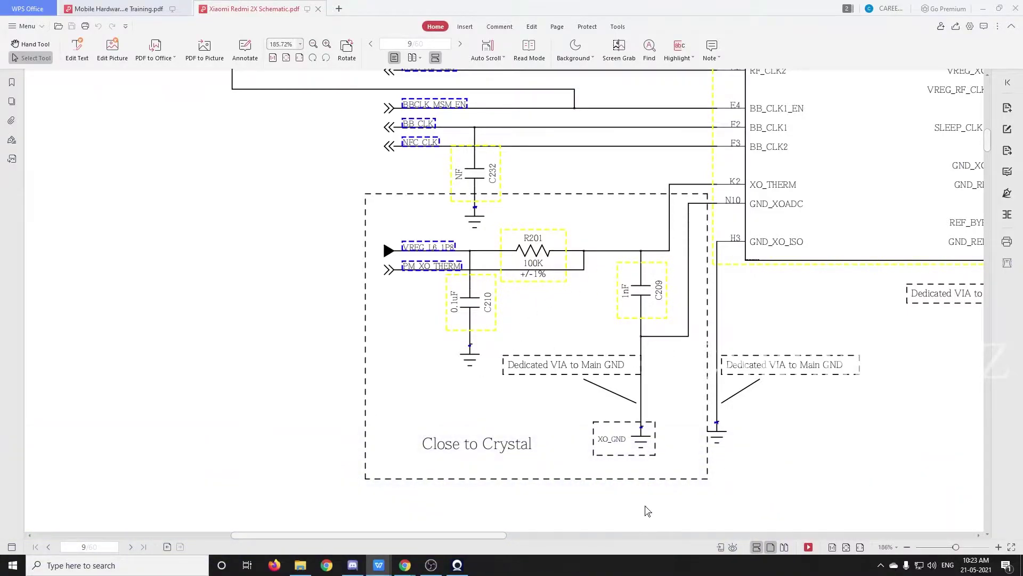
scroll(571, 429, "down", 3, "ctrl")
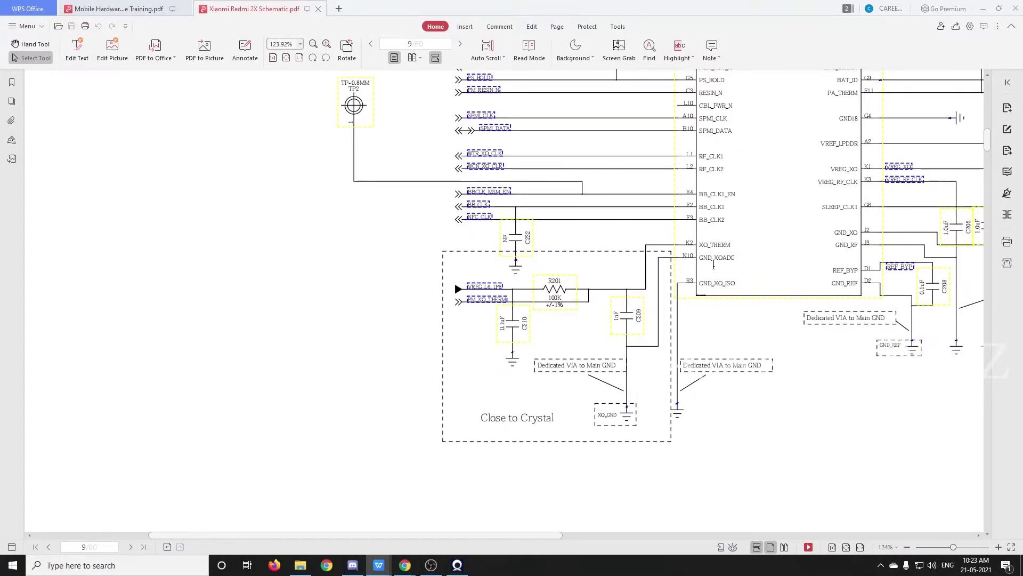
scroll(579, 308, "down", 4, "ctrl")
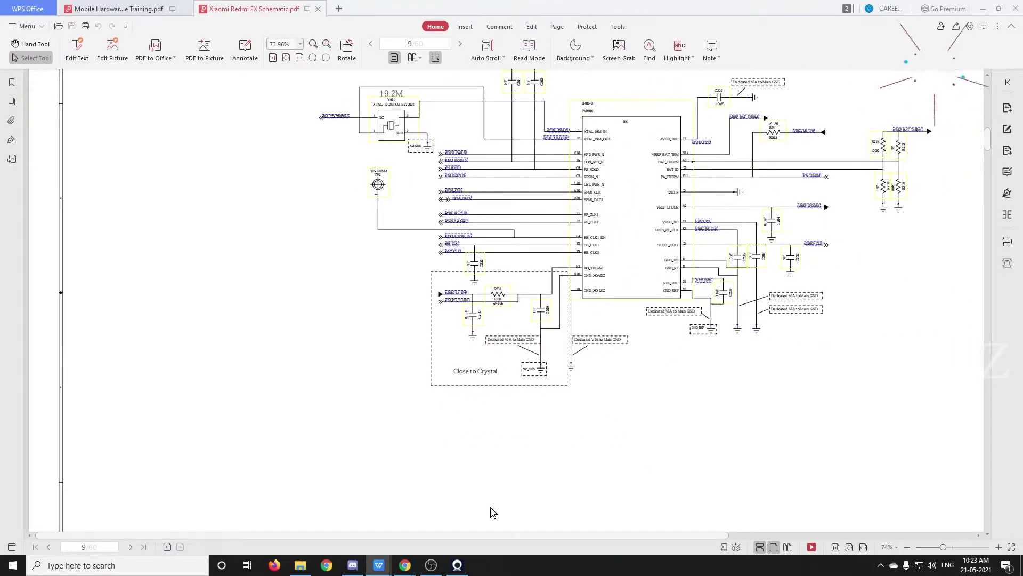
left_click_drag(487, 540, 622, 548)
scroll(410, 261, "up", 1, "ctrl")
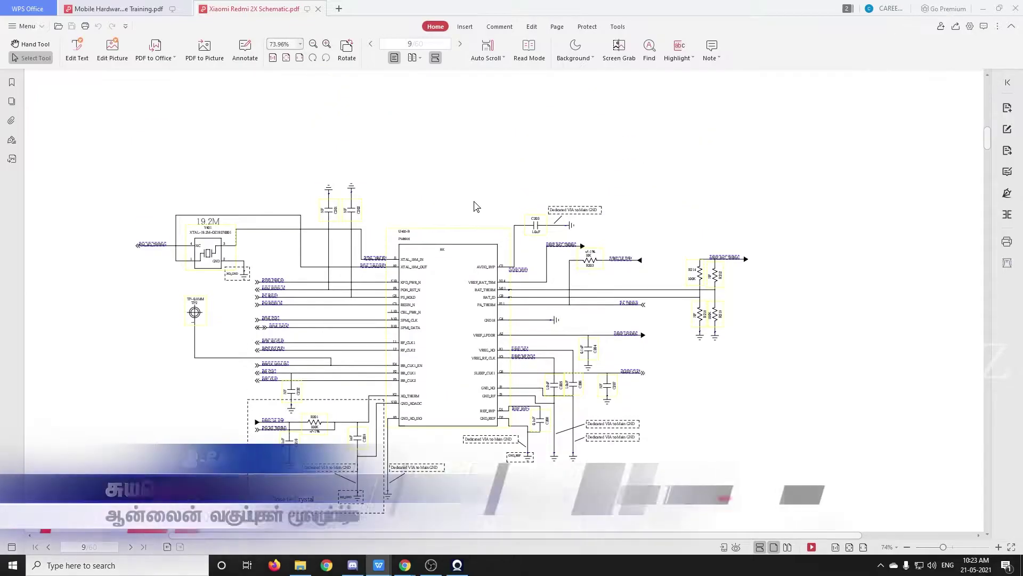
scroll(410, 261, "up", 4, "ctrl")
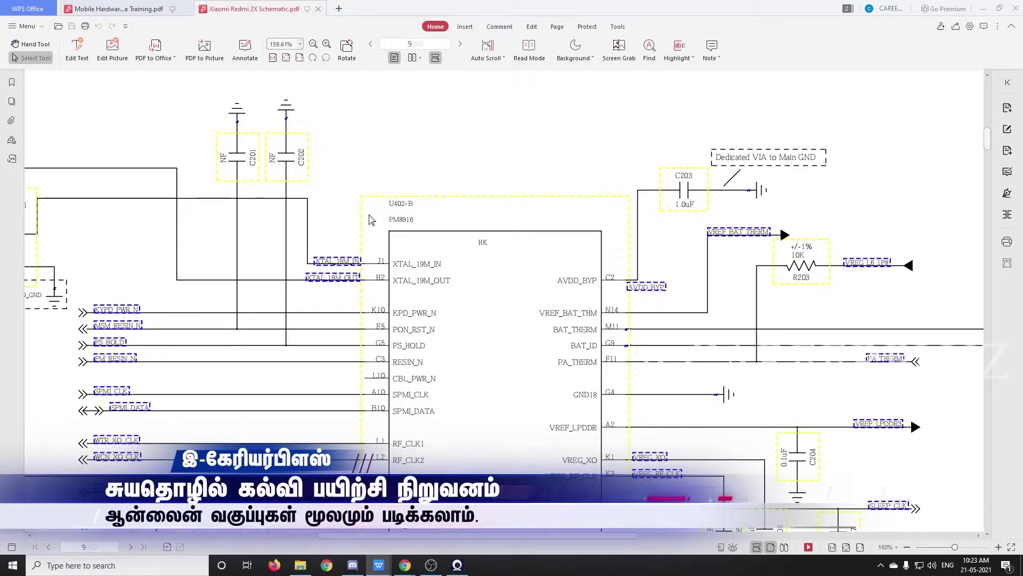
scroll(416, 208, "up", 1)
scroll(415, 292, "up", 10, "ctrl")
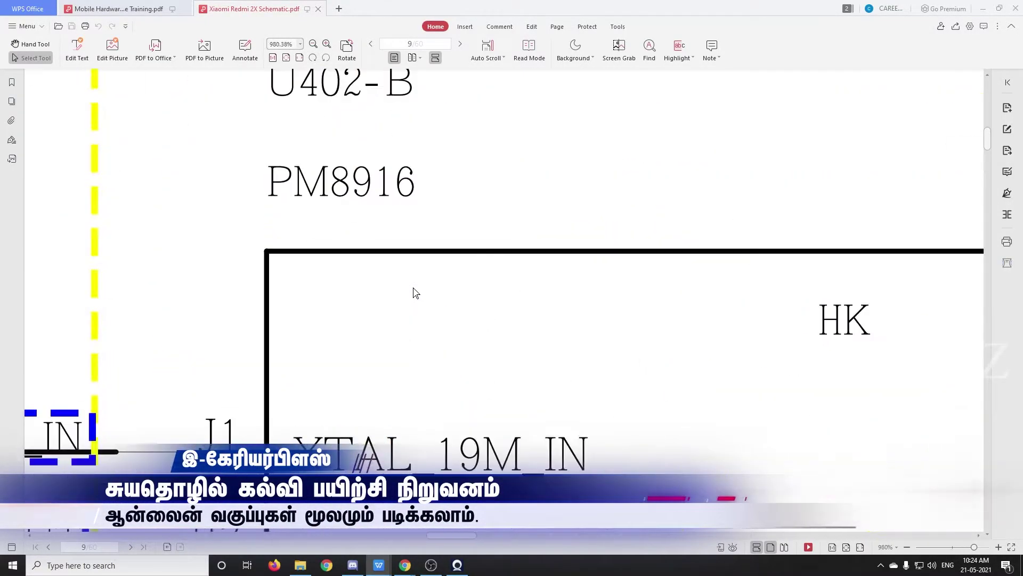
scroll(416, 293, "down", 3)
scroll(411, 287, "down", 1, "ctrl")
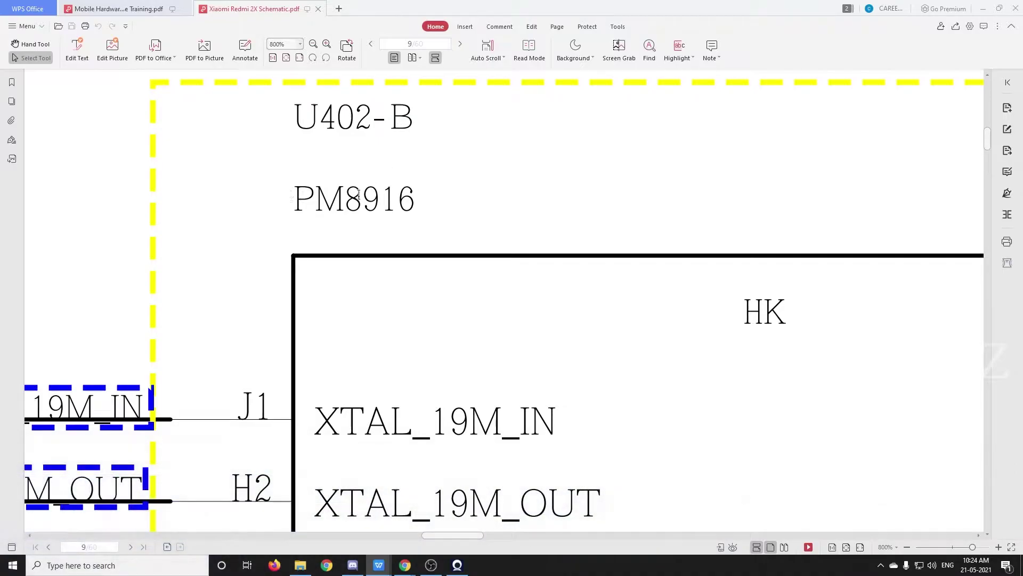
scroll(359, 194, "down", 2, "ctrl")
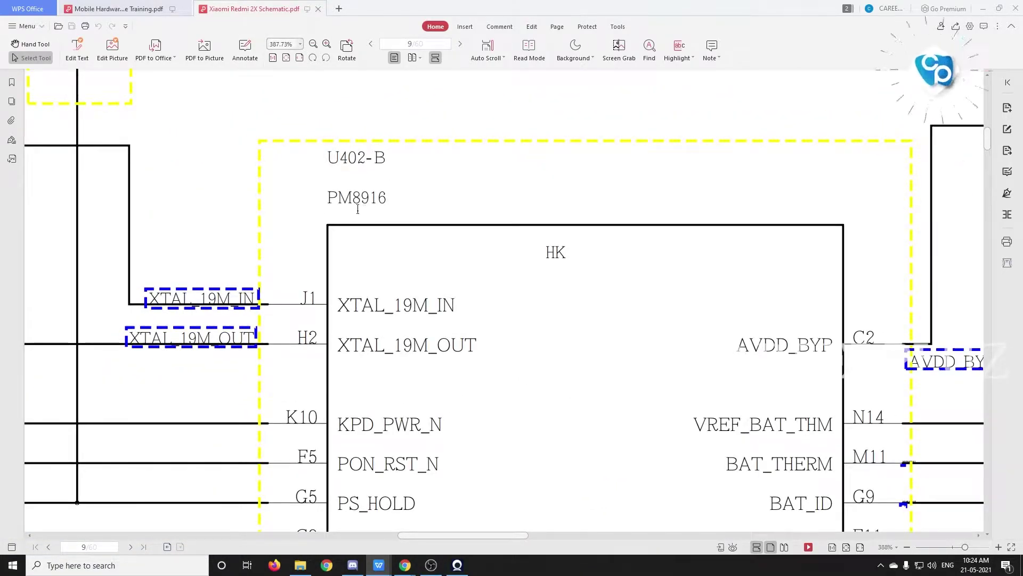
scroll(357, 210, "down", 1, "ctrl")
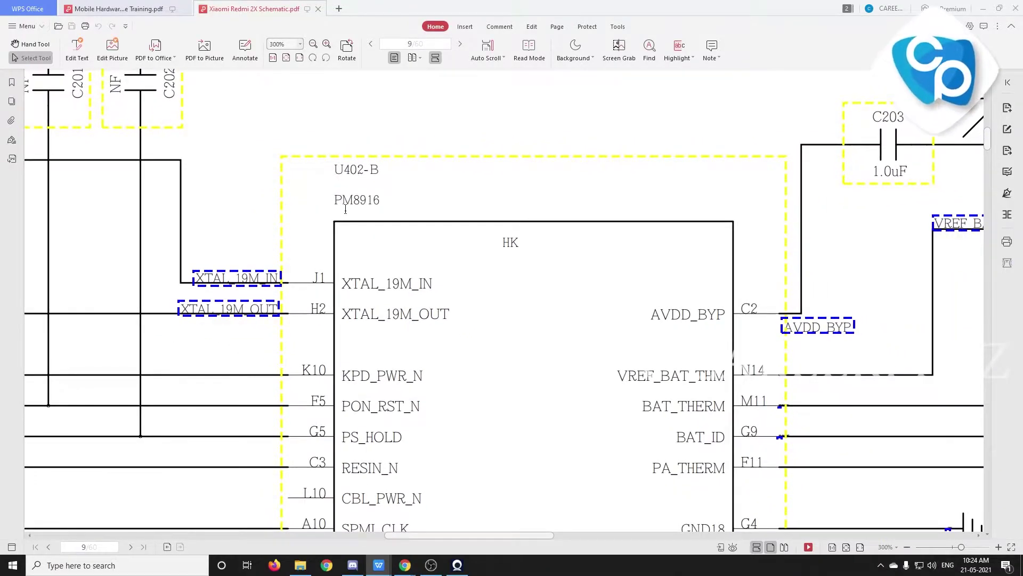
scroll(347, 215, "down", 1, "ctrl")
scroll(349, 210, "down", 1, "ctrl")
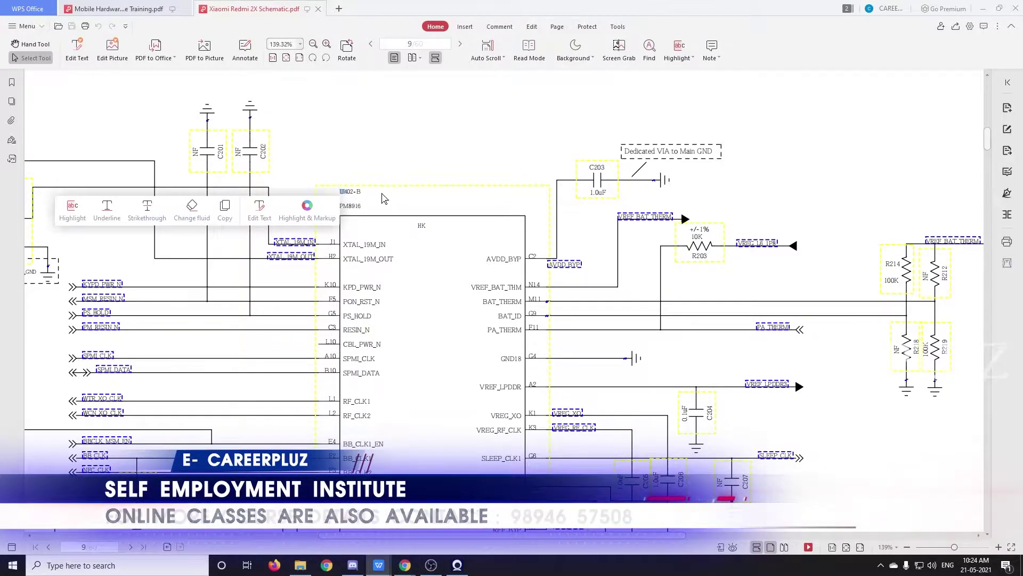
left_click(364, 206)
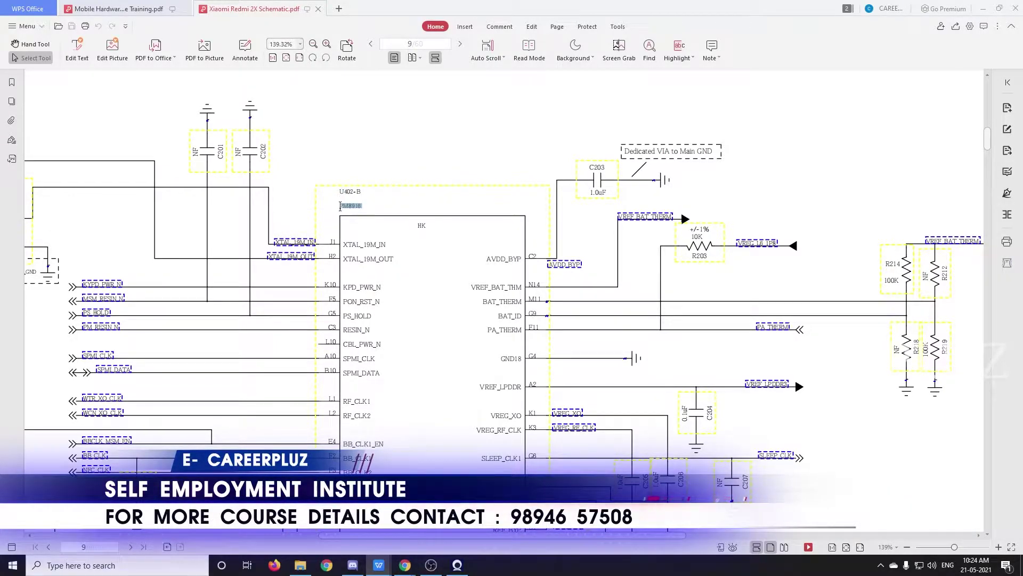
left_click_drag(340, 207, 340, 207)
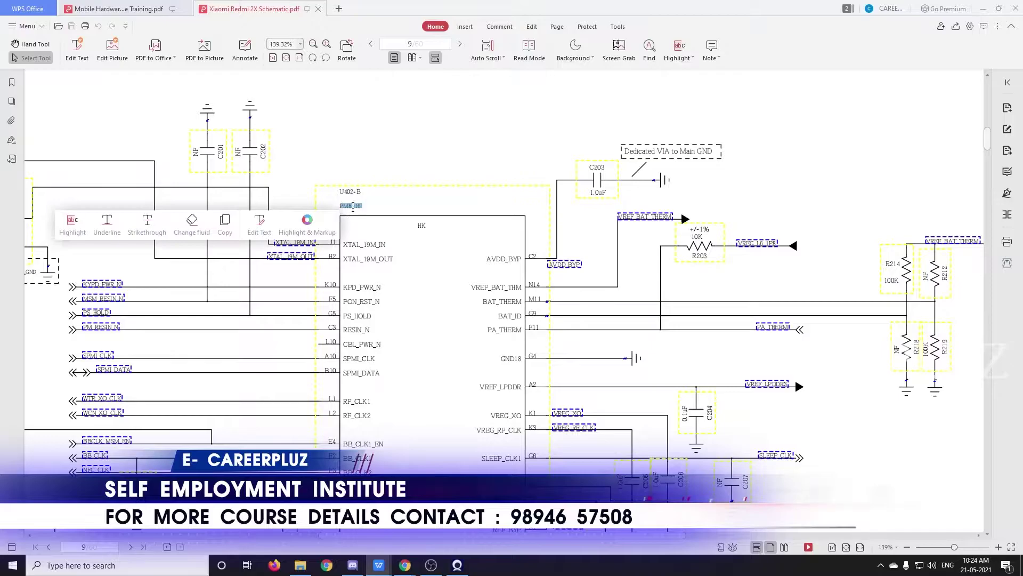
left_click(361, 235)
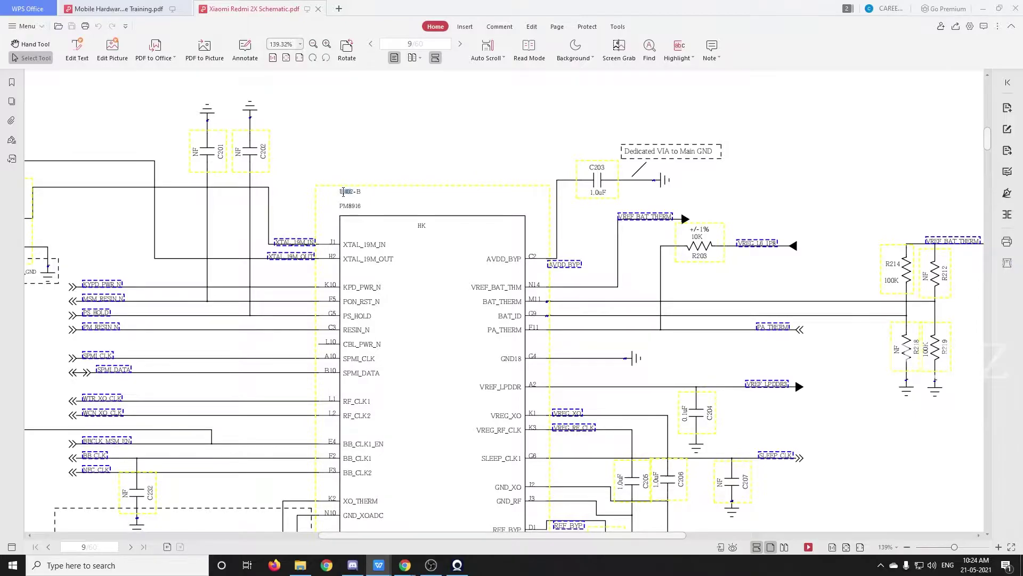
left_click_drag(344, 193, 345, 197)
left_click(386, 214)
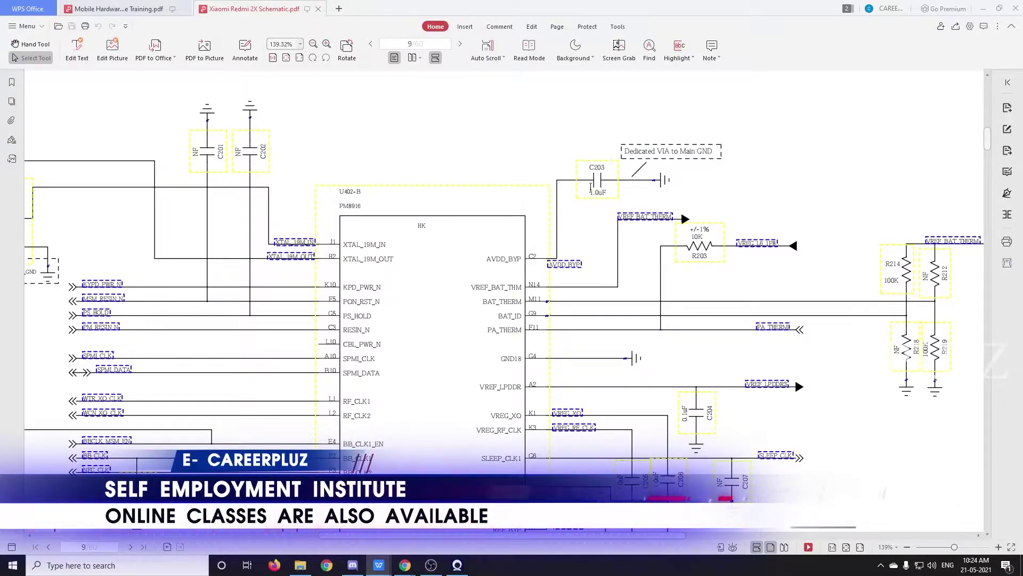
scroll(602, 184, "up", 5)
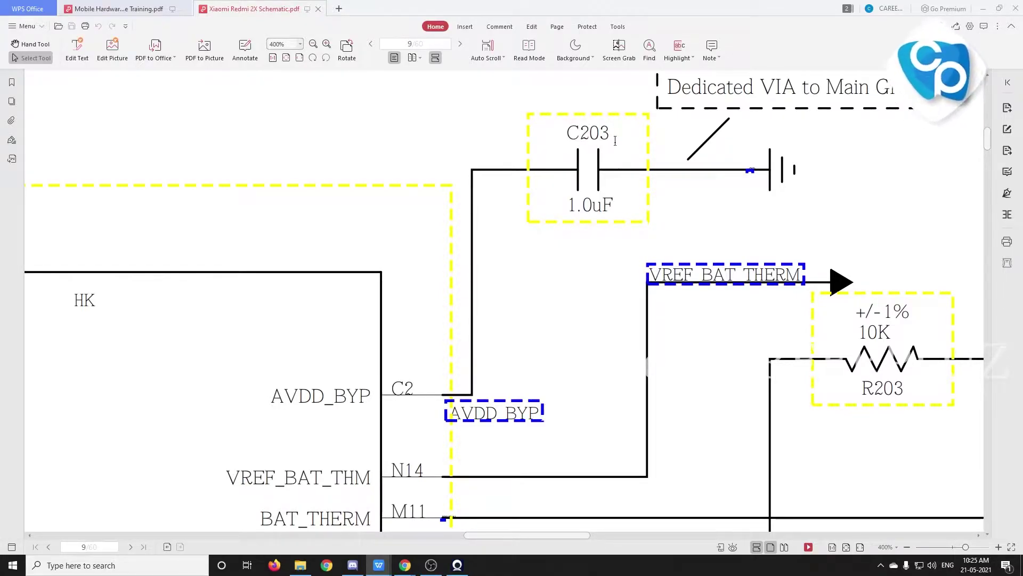
- Highlight the C203 capacitor label and its 1.0uF value on page 9
left_click_drag(616, 130, 566, 133)
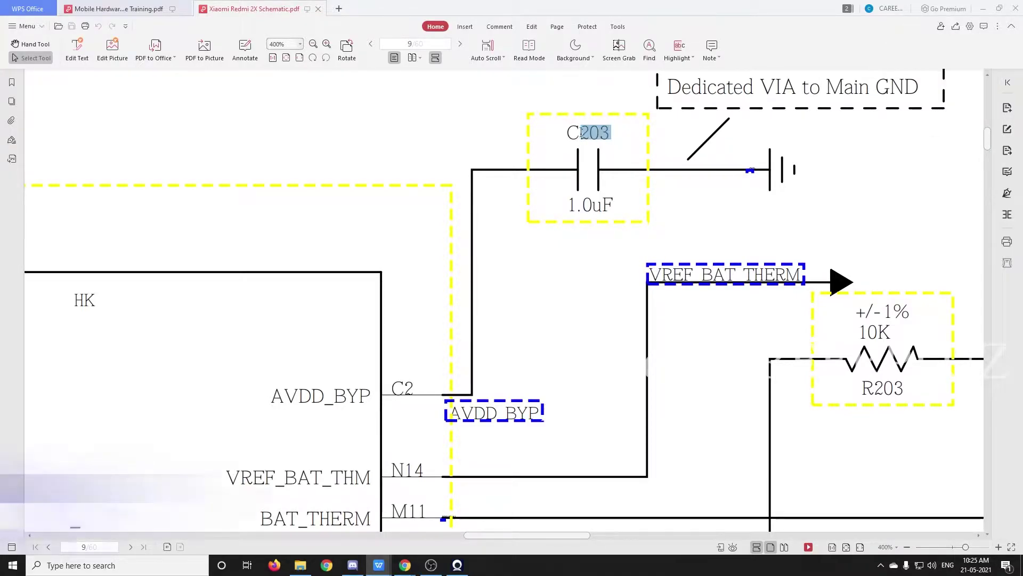
left_click(617, 131)
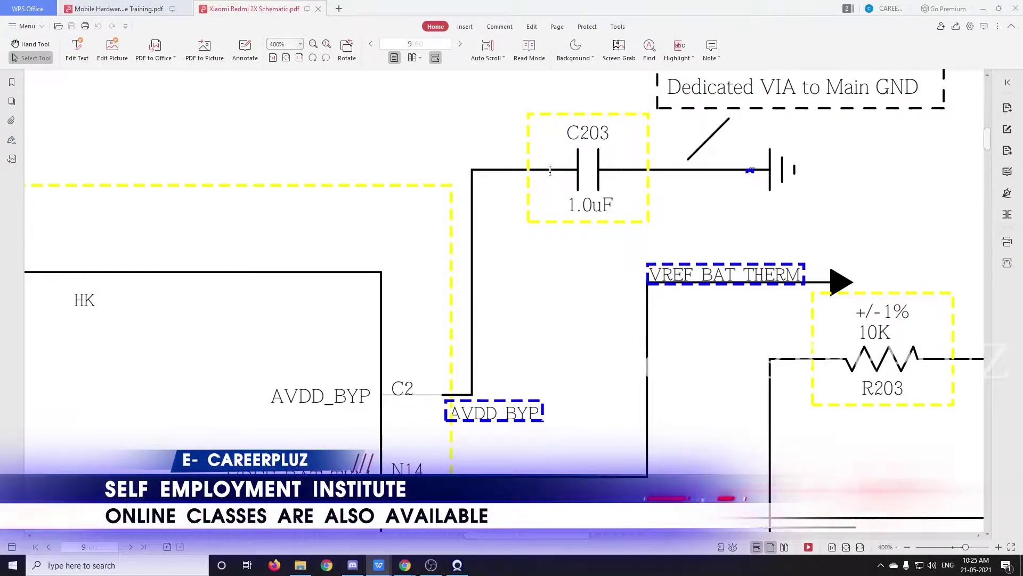
left_click_drag(616, 132, 579, 133)
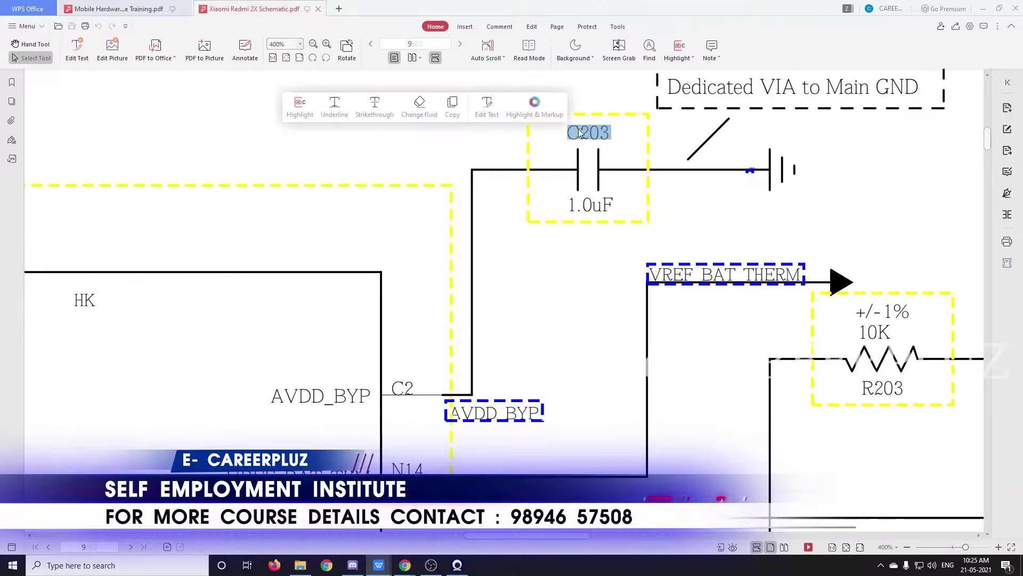
left_click(616, 136)
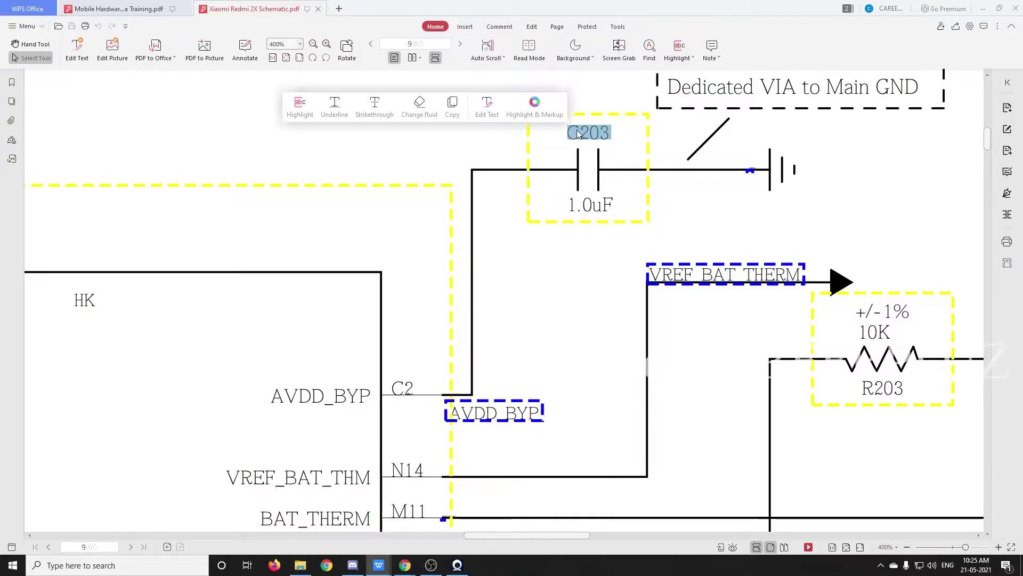
scroll(629, 138, "down", 2)
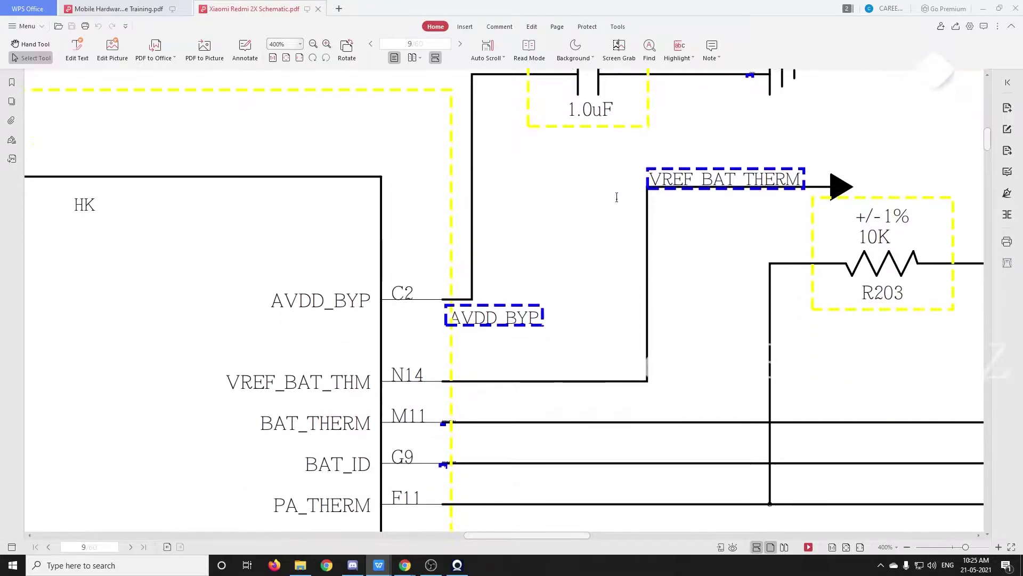
scroll(616, 195, "up", 2)
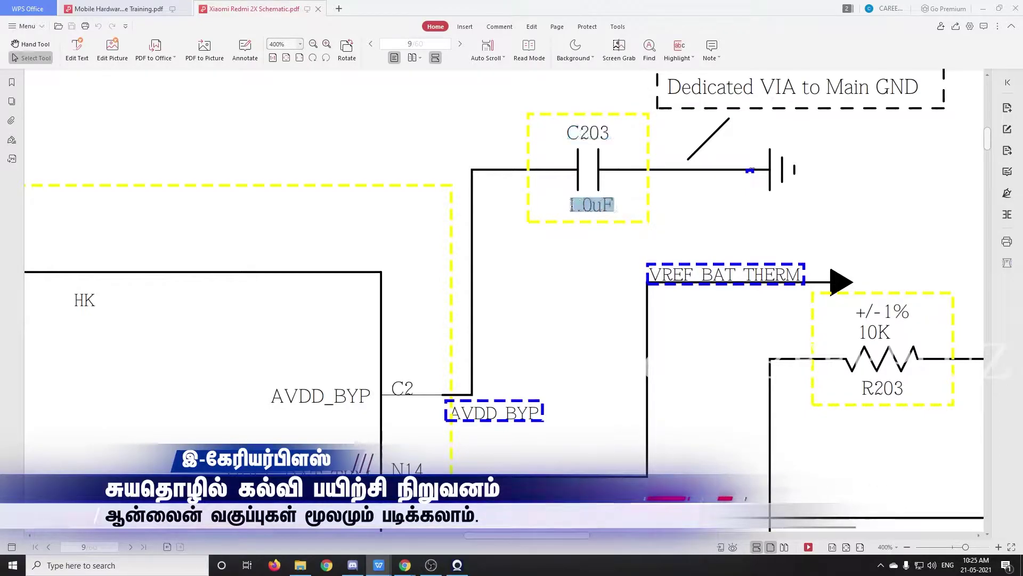
left_click_drag(572, 206, 574, 214)
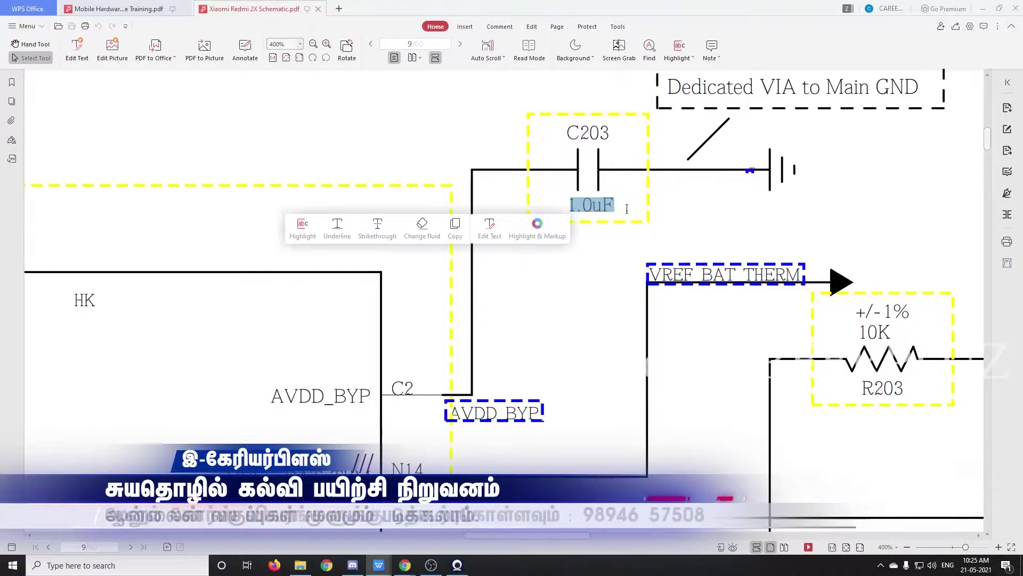
left_click(624, 179)
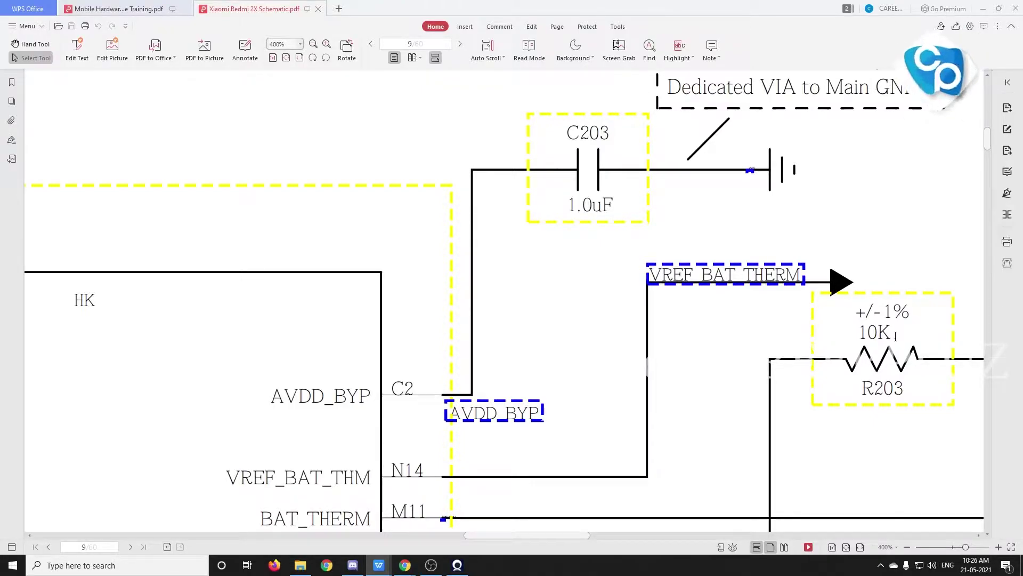
- Zoom out to about 168% and pan page 9 to show R203 (10K ±1%) beside BAT_THERM and PA_THERM
scroll(896, 336, "down", 2)
scroll(895, 336, "up", 4)
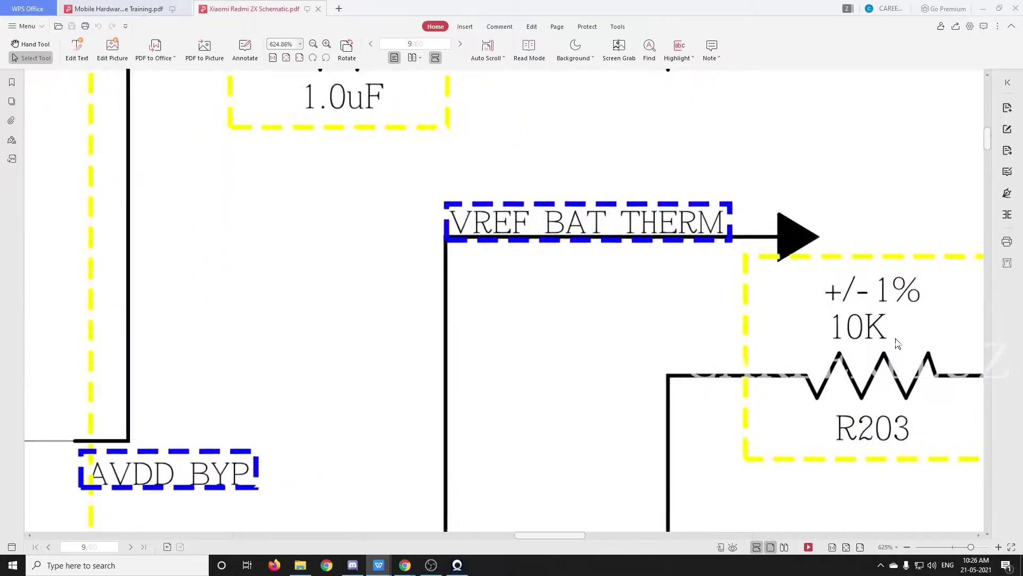
scroll(895, 344, "up", 5)
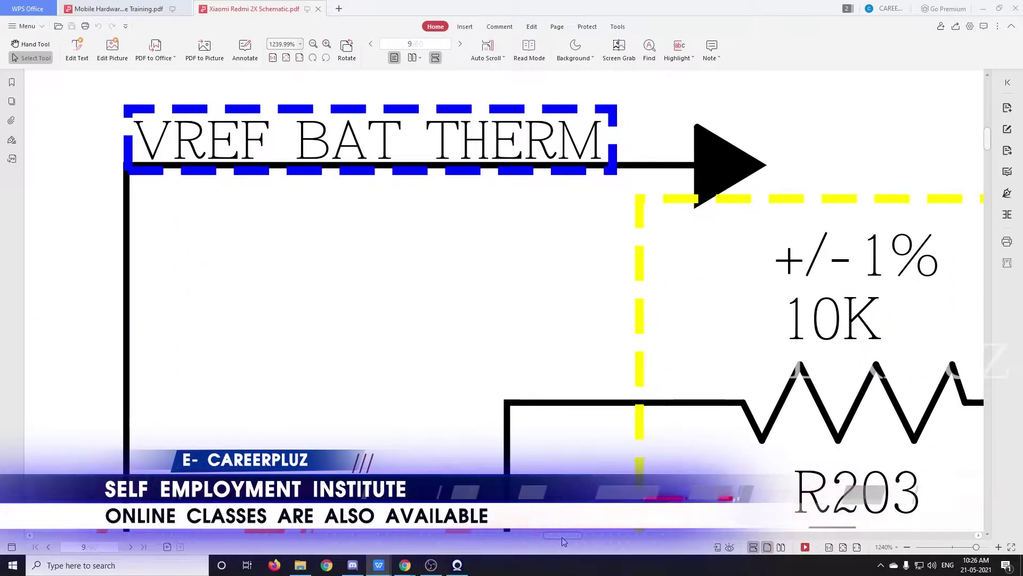
left_click_drag(564, 541, 580, 541)
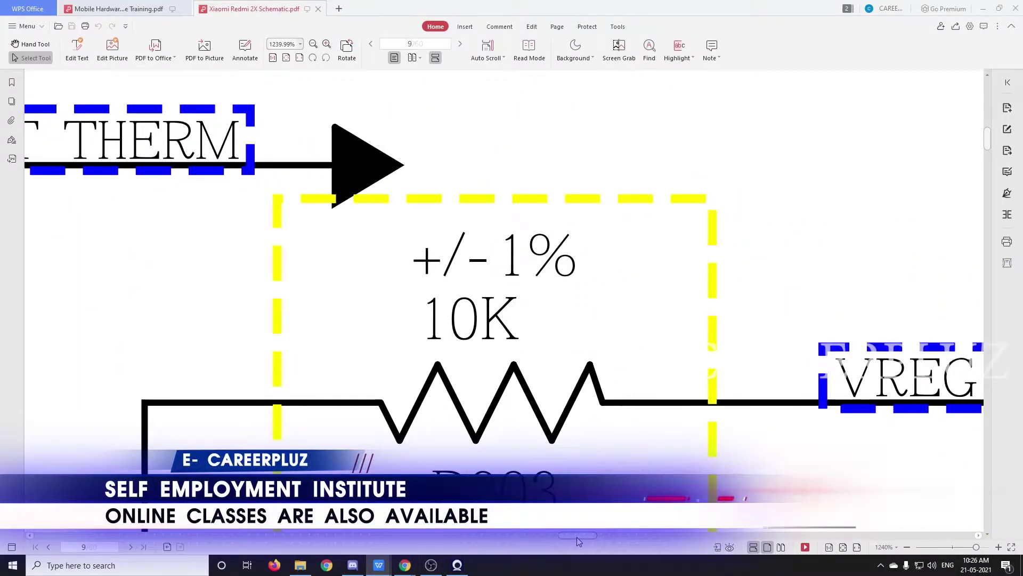
scroll(474, 349, "down", 4)
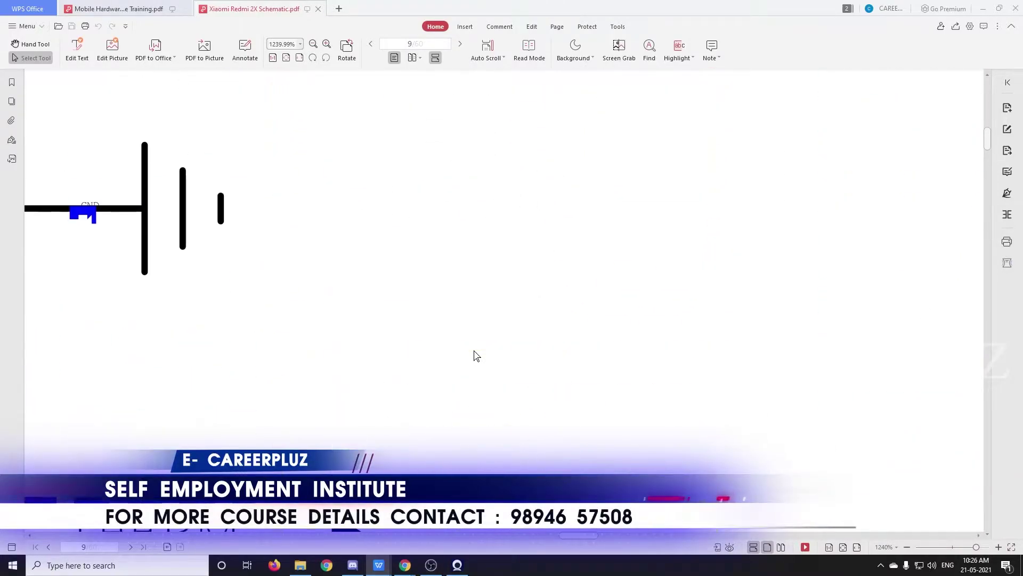
scroll(476, 355, "up", 4)
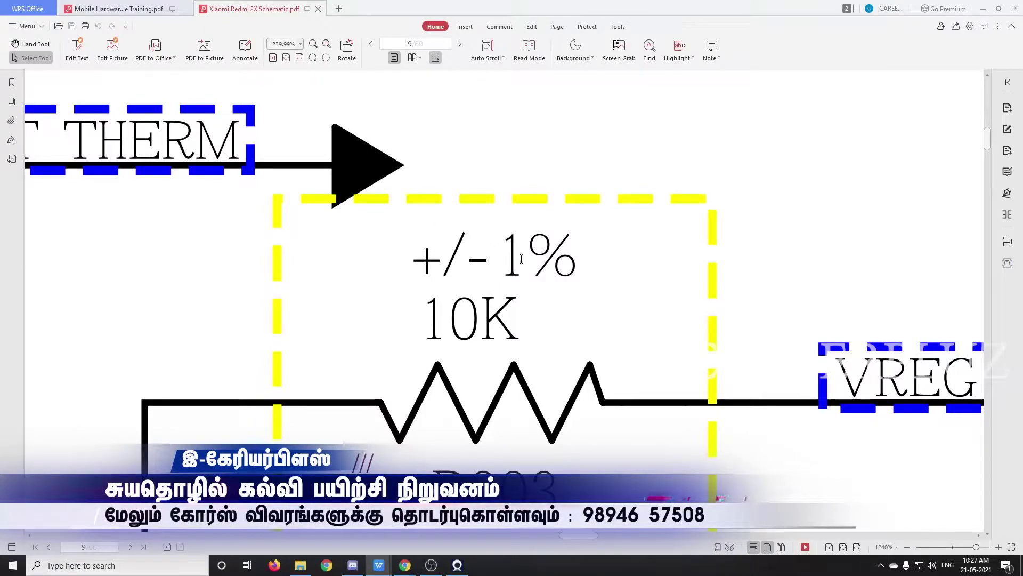
scroll(463, 268, "down", 5)
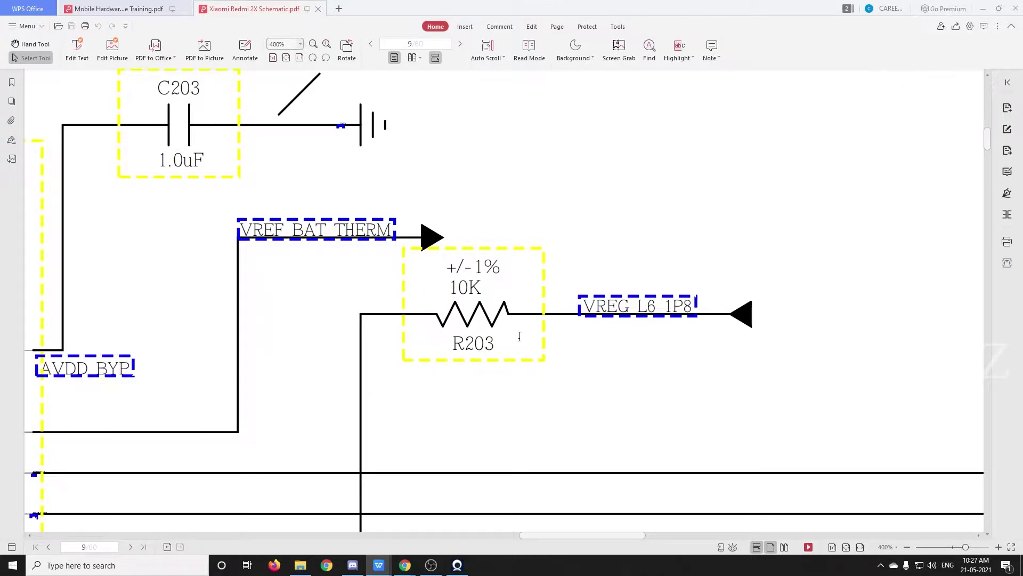
left_click_drag(571, 532, 533, 533)
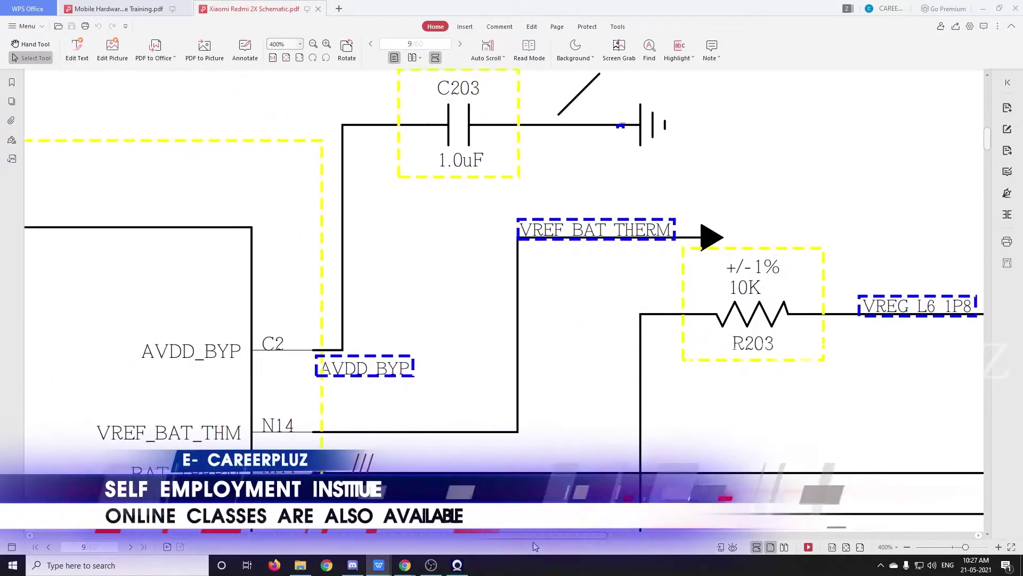
scroll(409, 278, "down", 5)
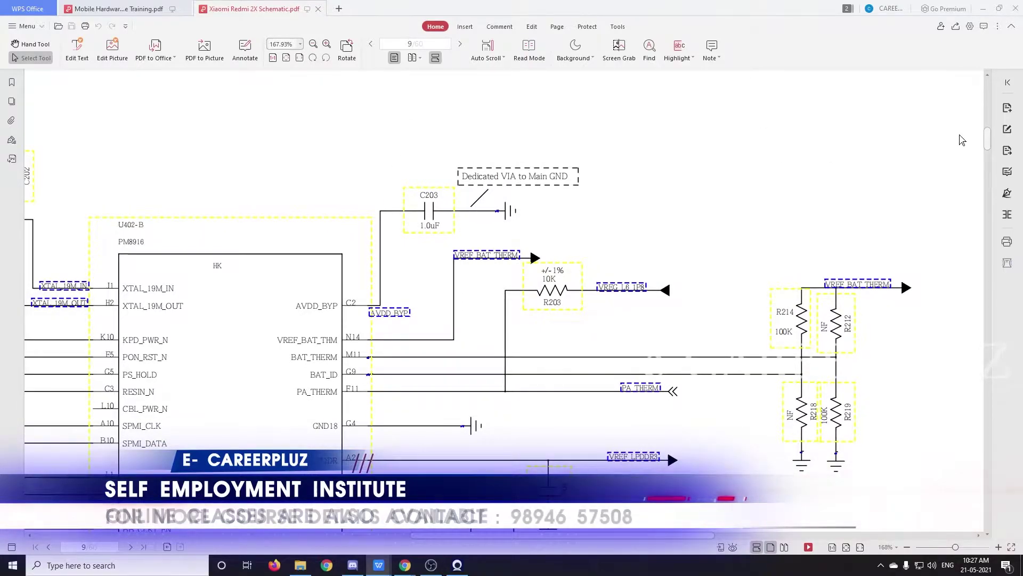
- Scroll from page 1's board layout and block diagram down to the PM8916 charging schematic on page 10
left_click_drag(987, 140, 980, 95)
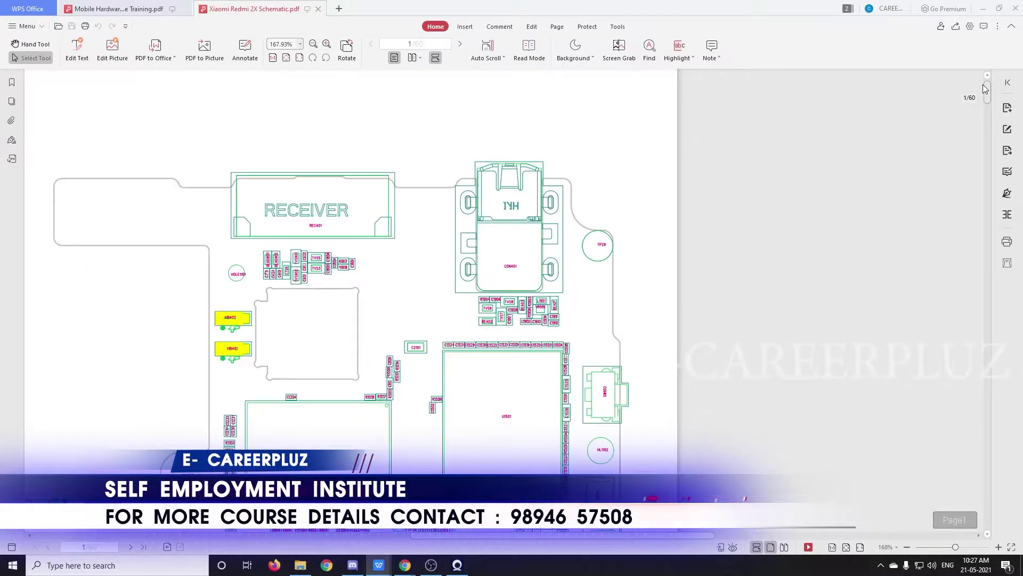
scroll(197, 319, "down", 3)
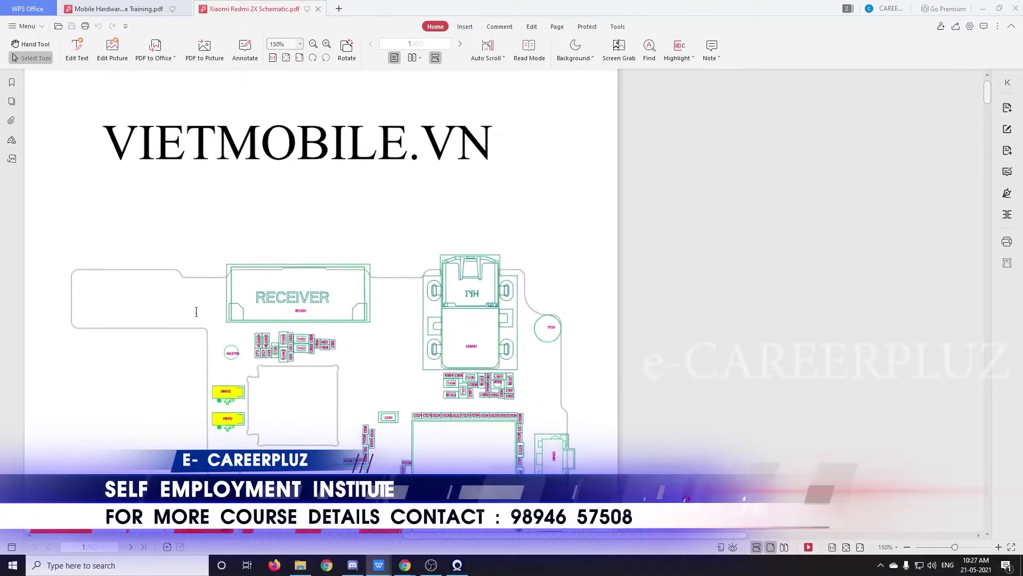
scroll(401, 216, "left", 5)
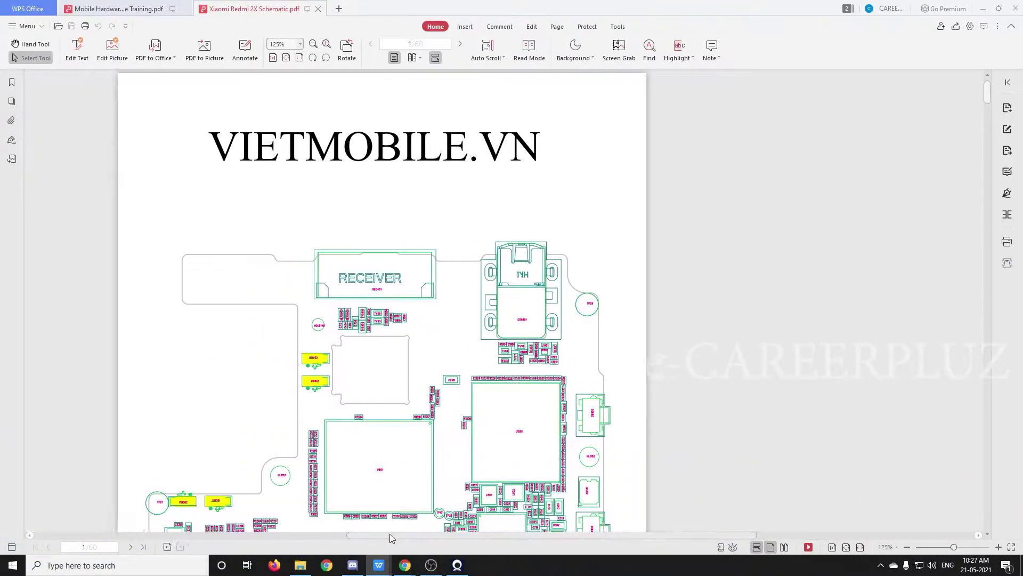
scroll(401, 216, "down", 15)
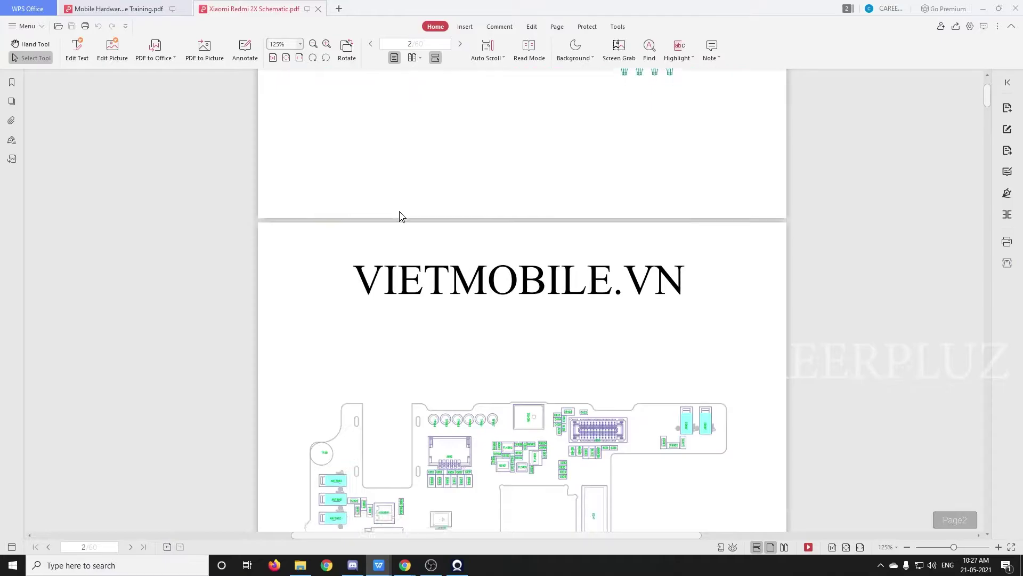
scroll(437, 259, "down", 15)
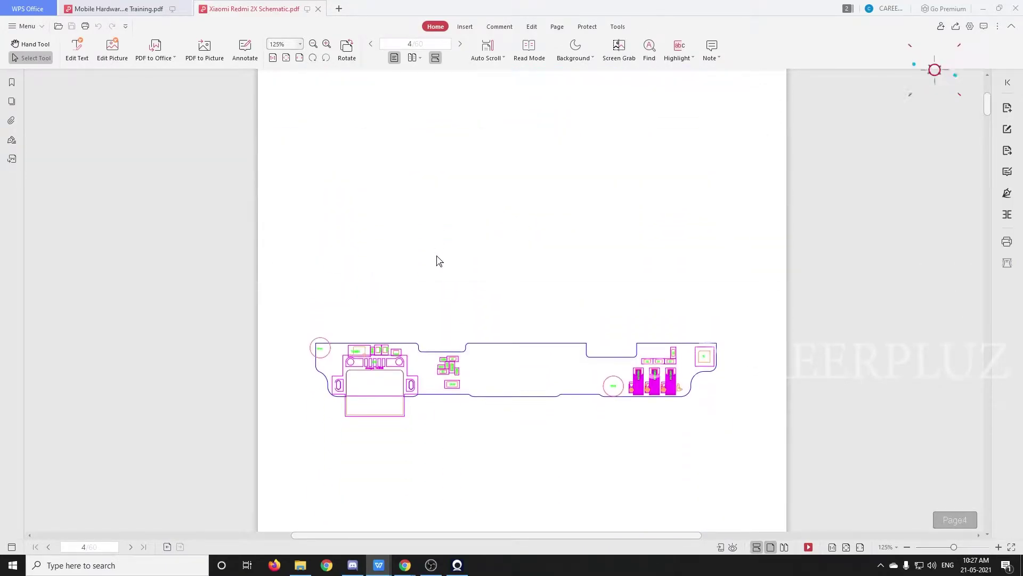
scroll(437, 259, "down", 15)
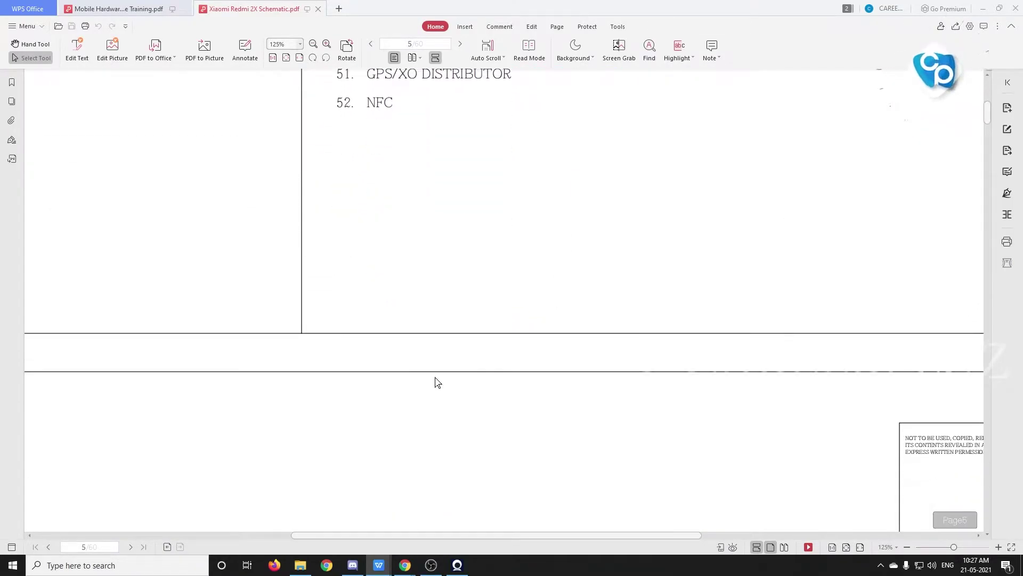
scroll(420, 271, "down", 15)
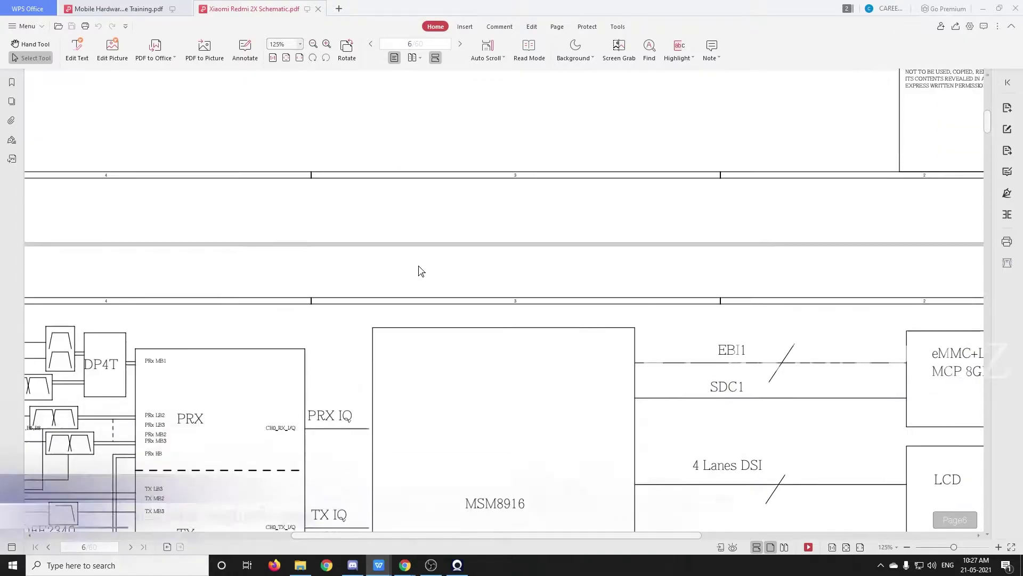
scroll(420, 270, "down", 5)
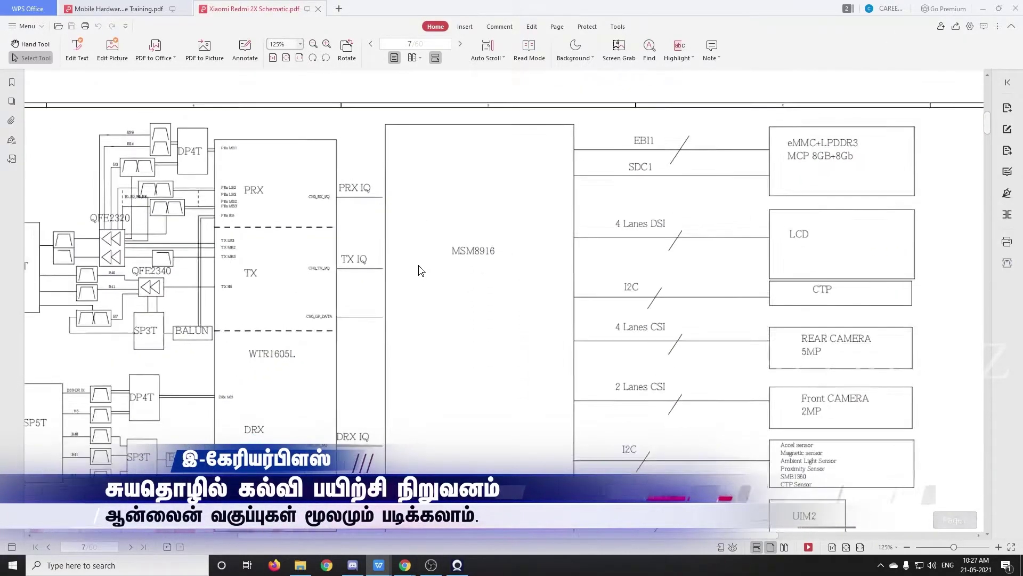
scroll(420, 271, "down", 4)
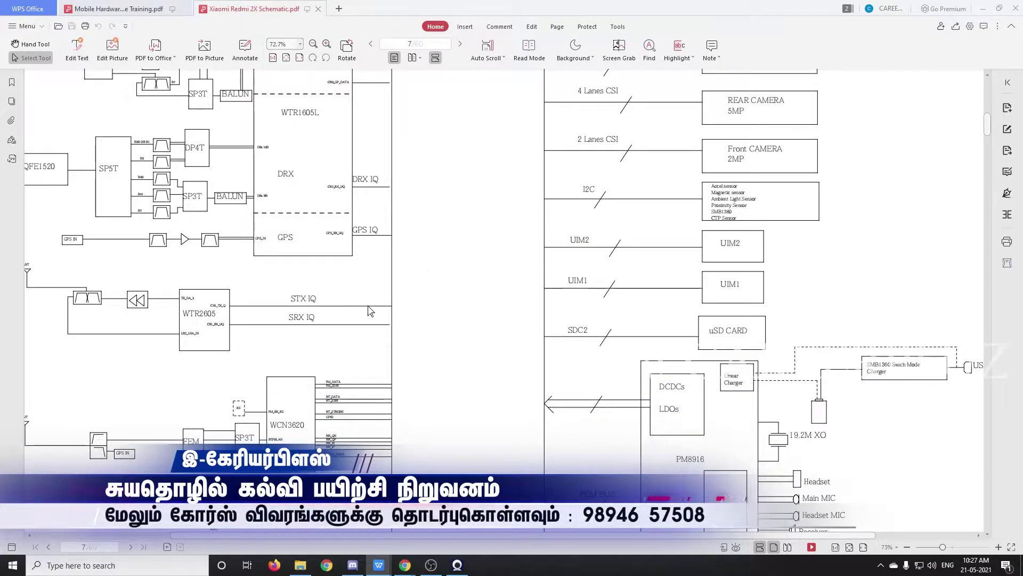
scroll(746, 350, "down", 1)
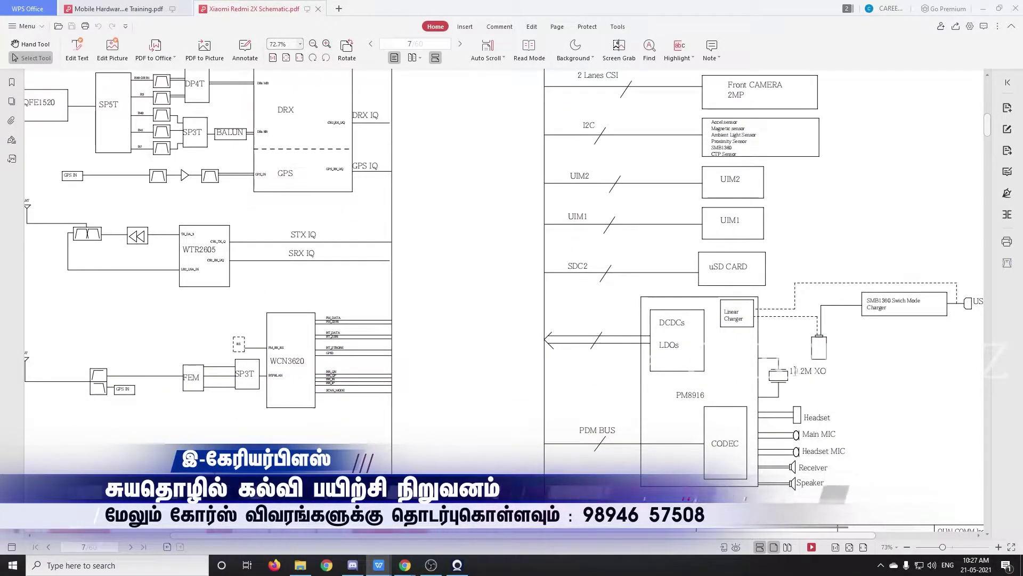
scroll(710, 394, "up", 1)
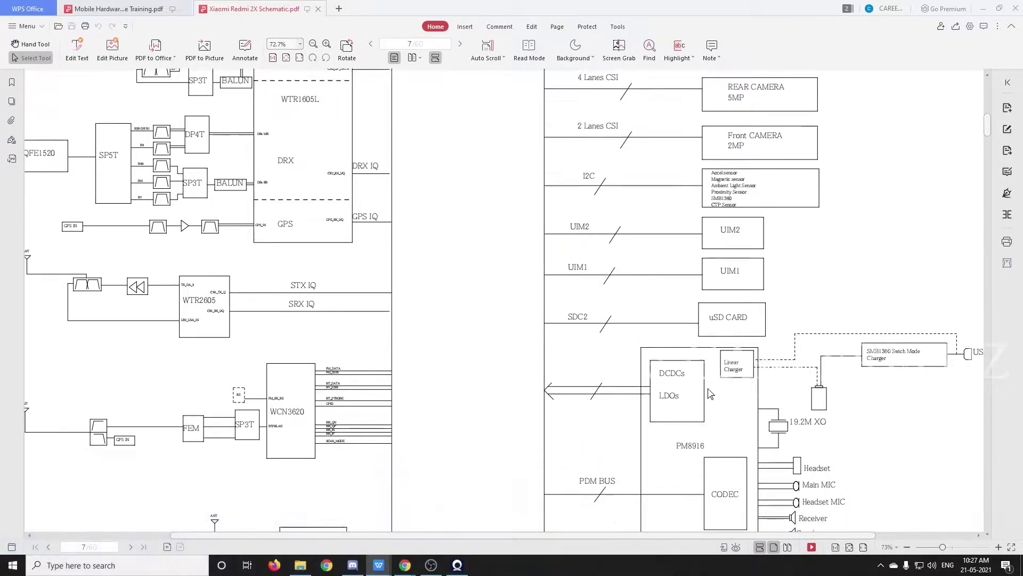
scroll(710, 393, "up", 4)
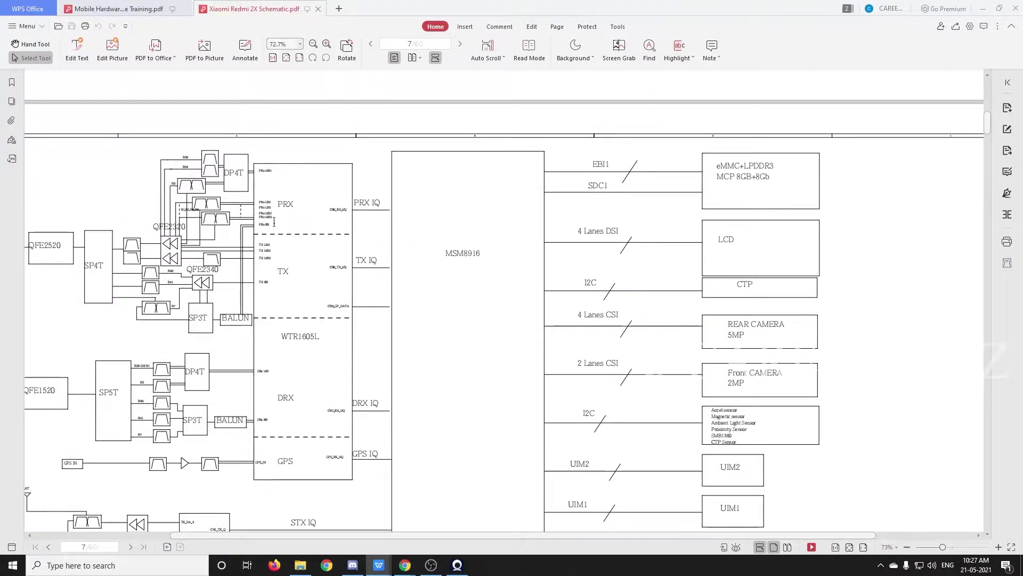
scroll(273, 278, "down", 2)
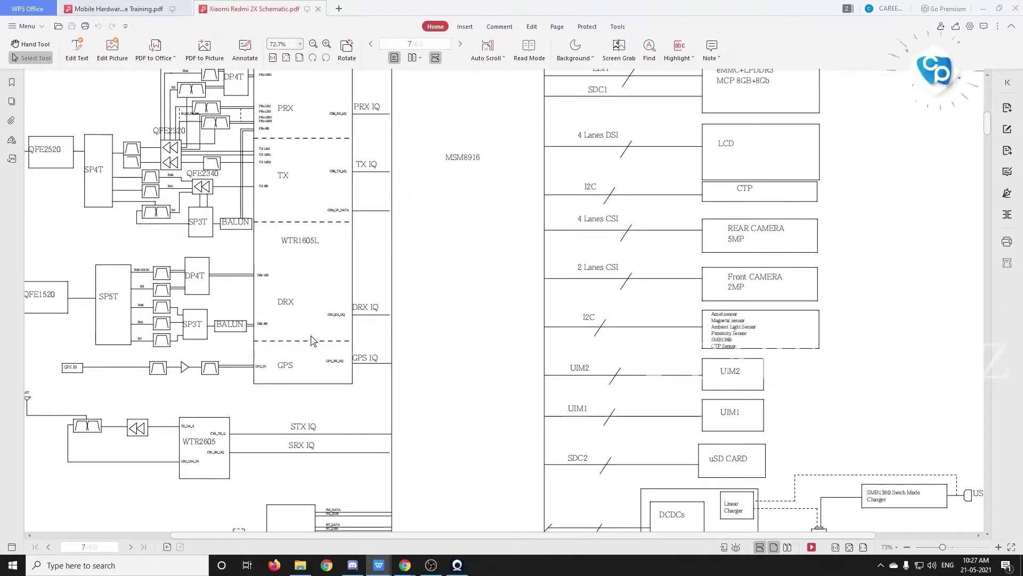
scroll(312, 341, "down", 2)
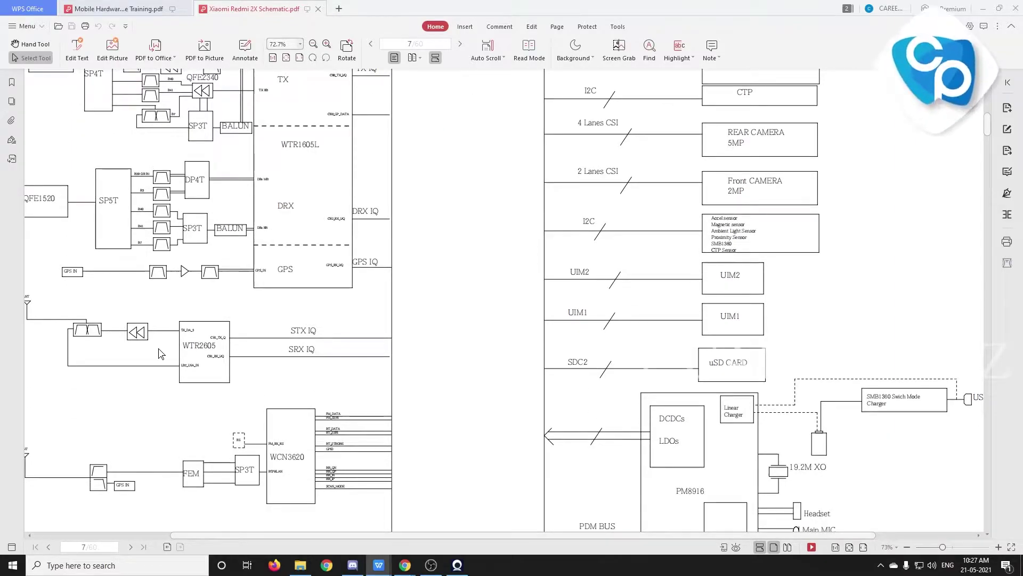
scroll(162, 357, "down", 3)
scroll(457, 326, "down", 10)
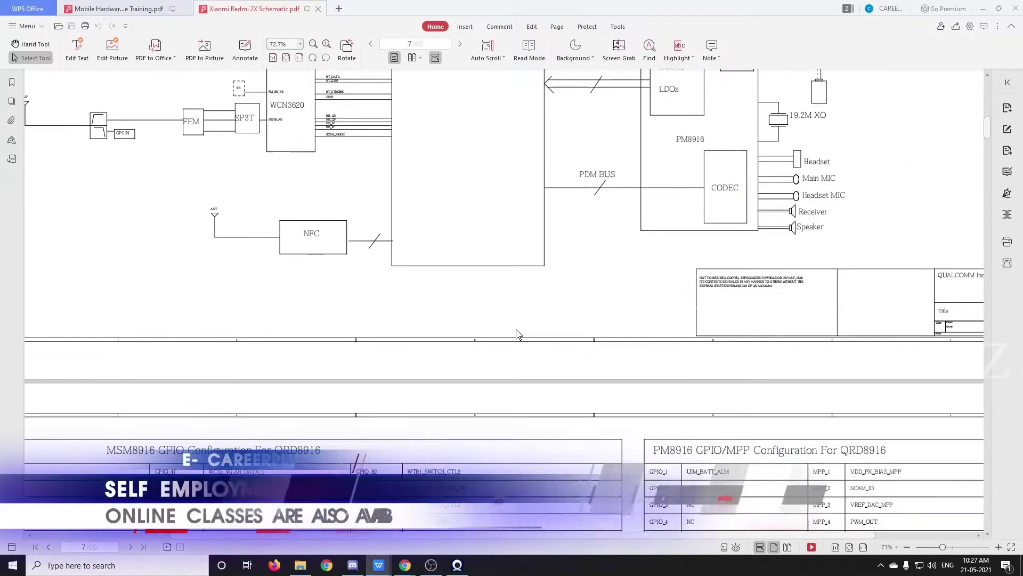
scroll(491, 258, "down", 10)
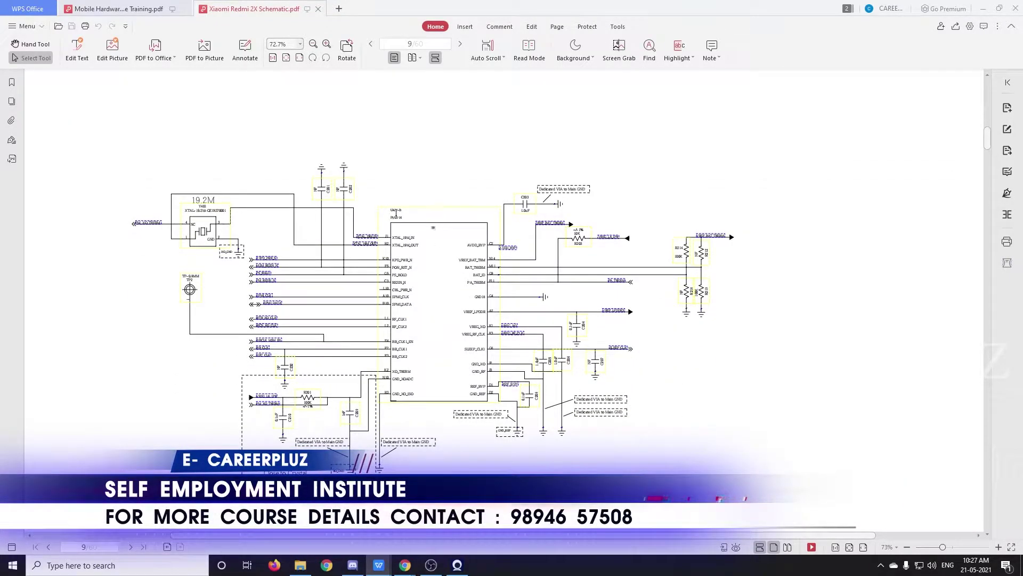
scroll(398, 211, "up", 3)
scroll(398, 211, "down", 4)
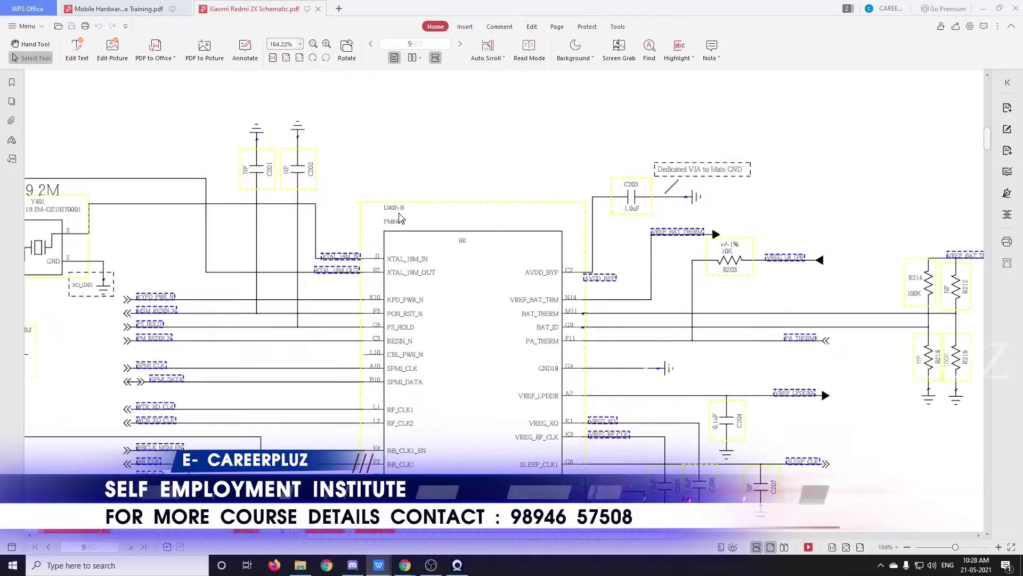
scroll(401, 218, "up", 2)
scroll(401, 217, "down", 10)
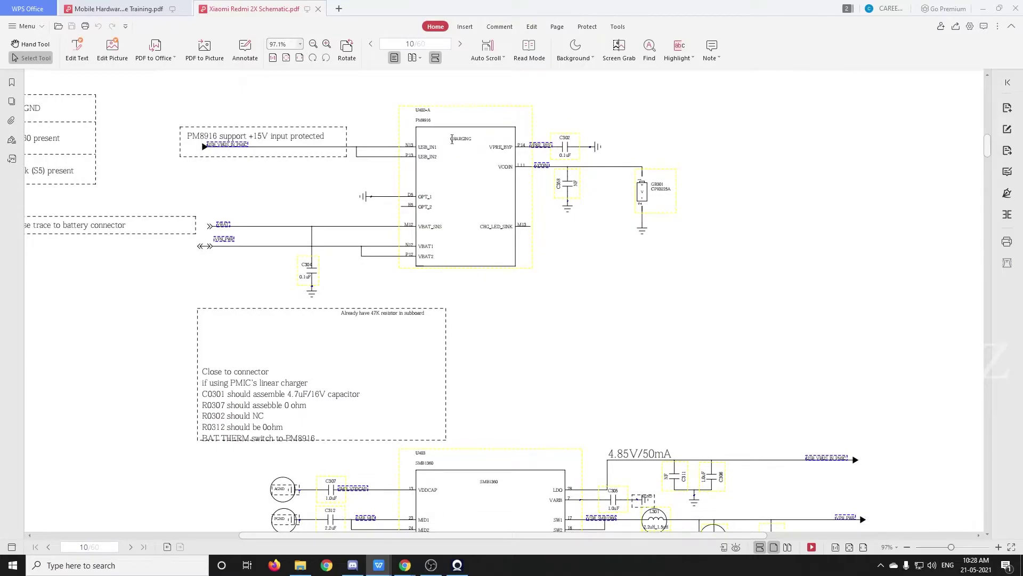
- Zoom to about 228% on the PM8916 block, showing USB_IN1/USB_IN2, VBAT_SNS and 0.1uF C304
scroll(447, 176, "down", 2)
scroll(441, 205, "up", 1)
scroll(441, 213, "up", 5)
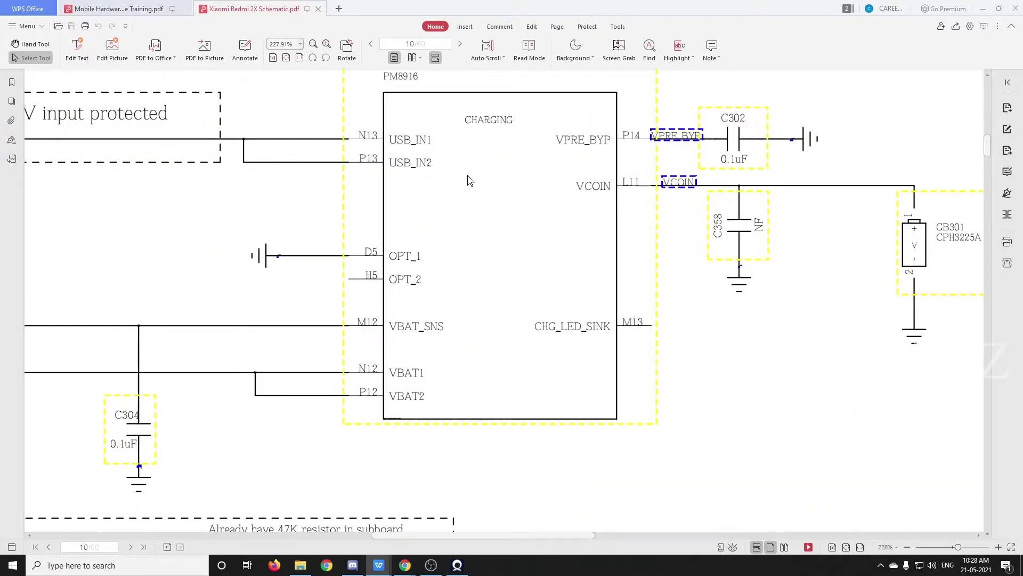
scroll(530, 313, "up", 3)
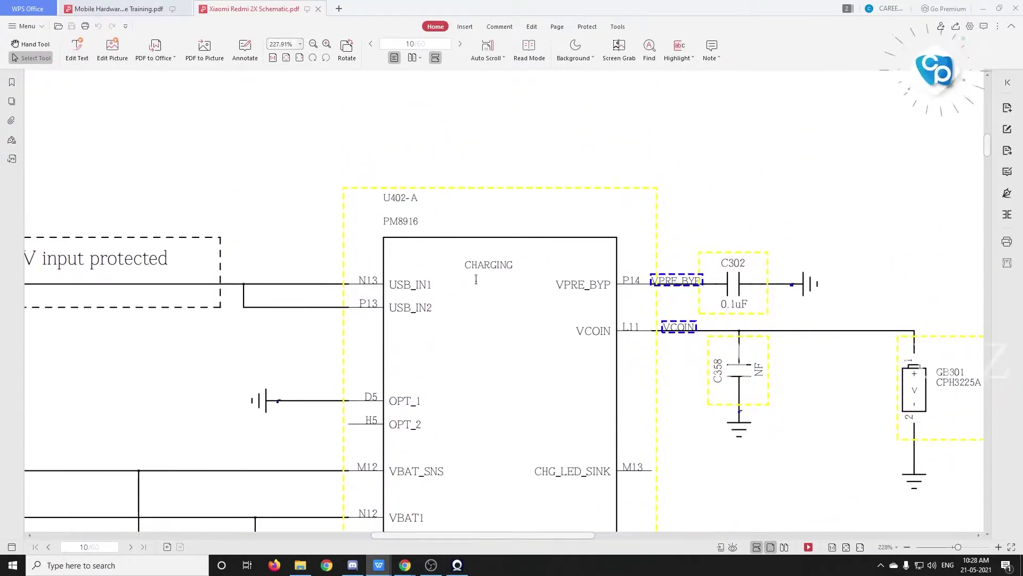
scroll(478, 296, "down", 2)
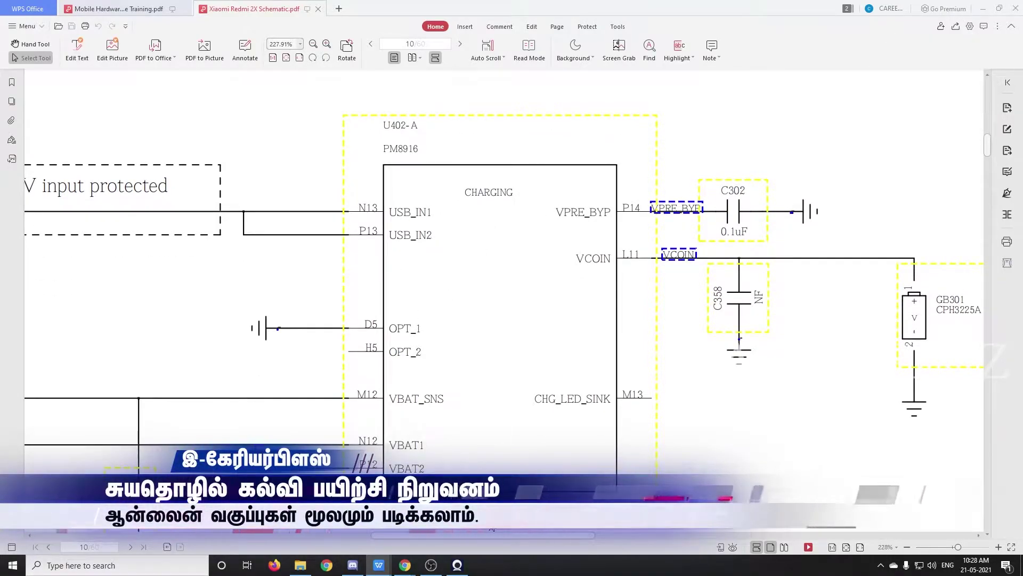
left_click_drag(478, 537, 408, 537)
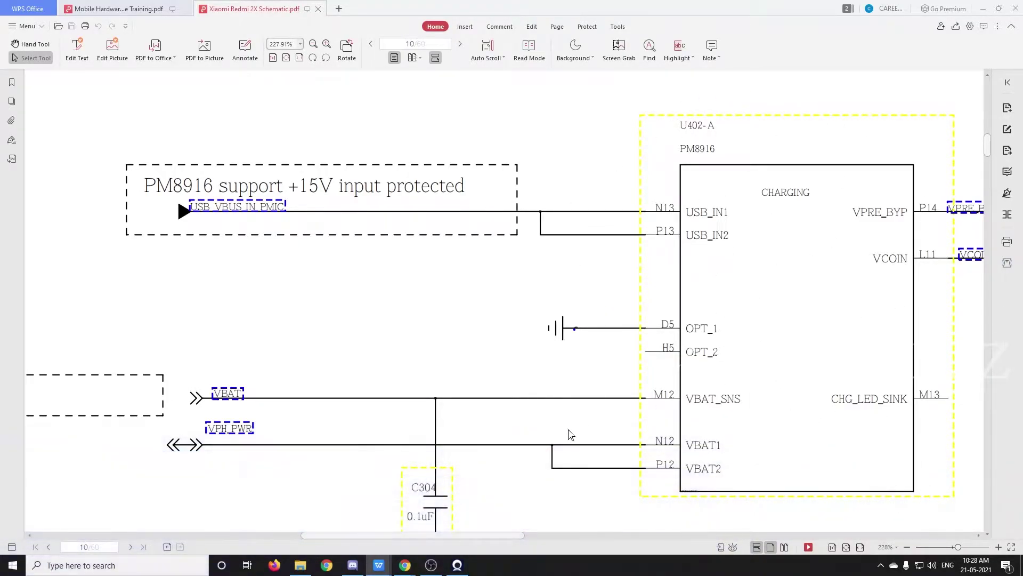
scroll(452, 322, "down", 3)
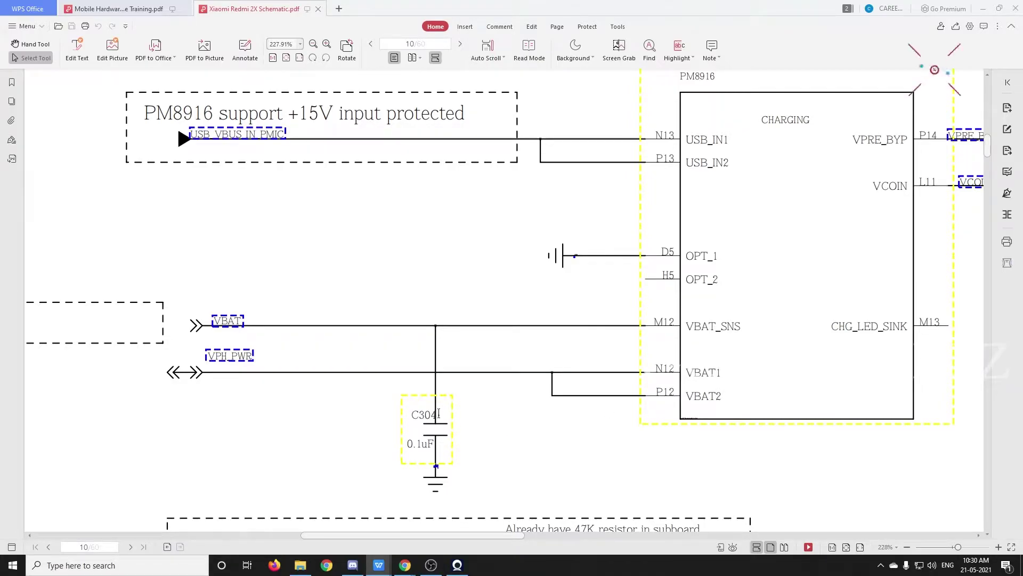
- Select the C304 label text and bring up the text search pane
double_click(428, 414)
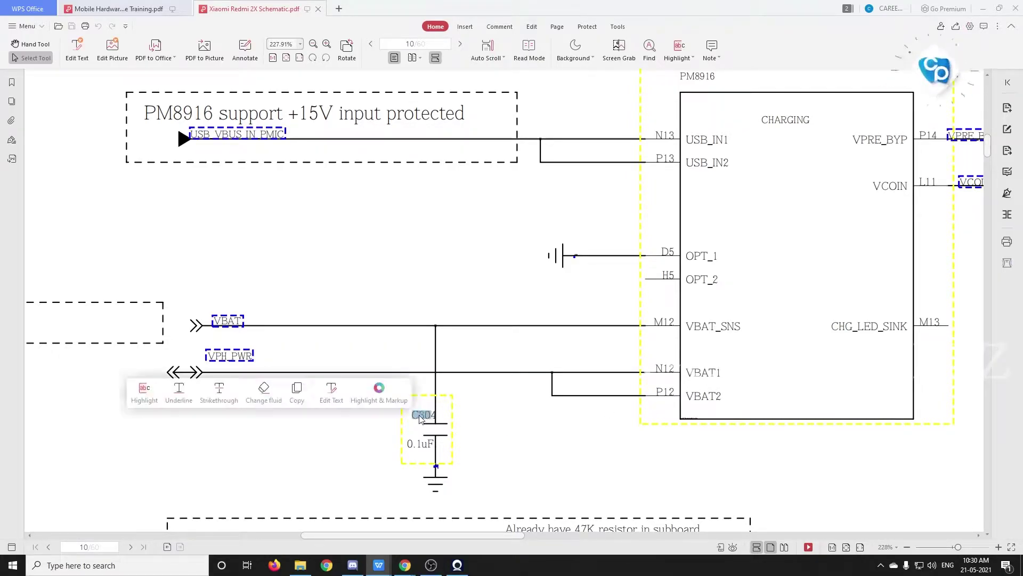
left_click(450, 415)
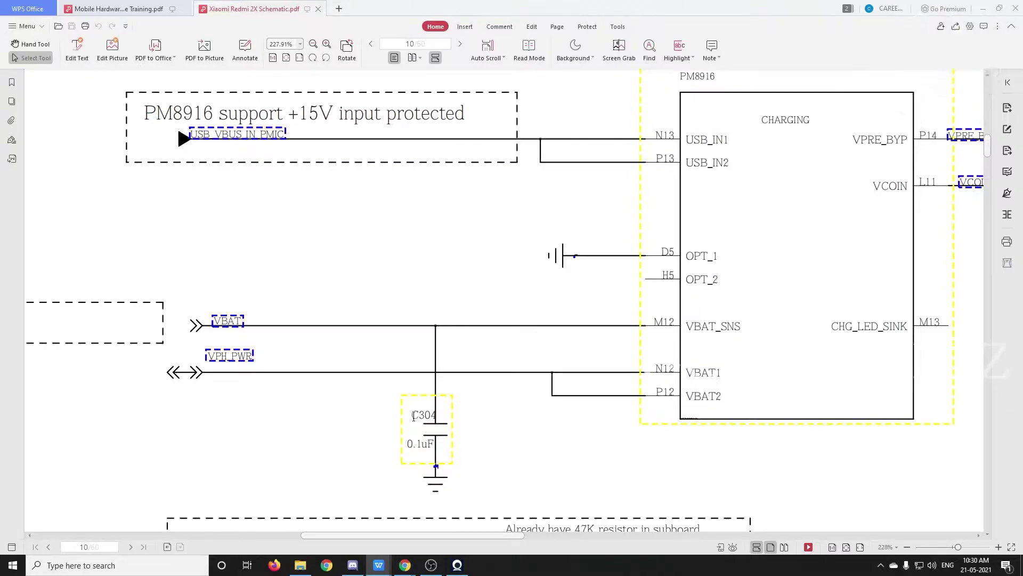
left_click_drag(413, 416, 447, 418)
key("ctrl+c")
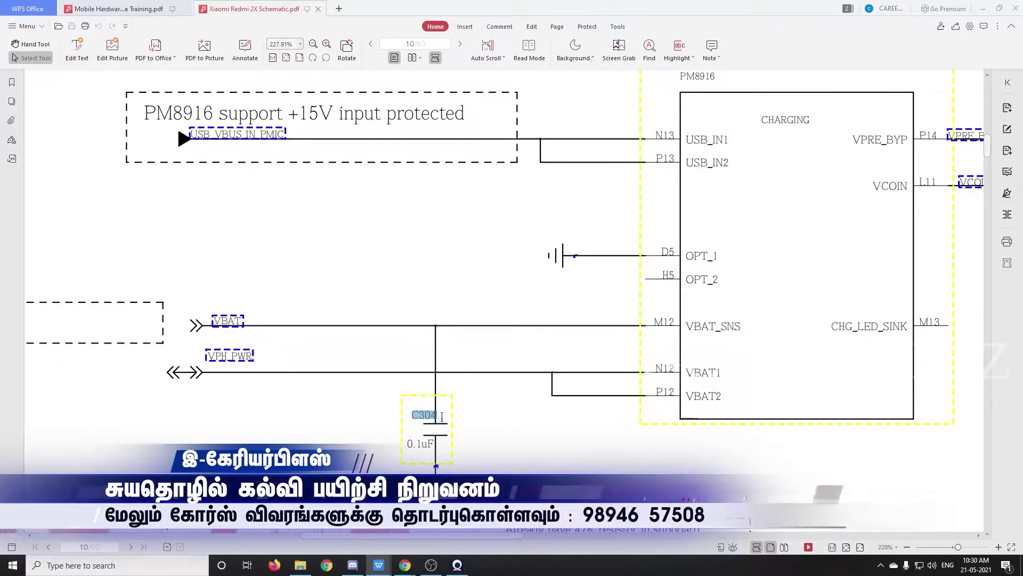
key("ctrl+f")
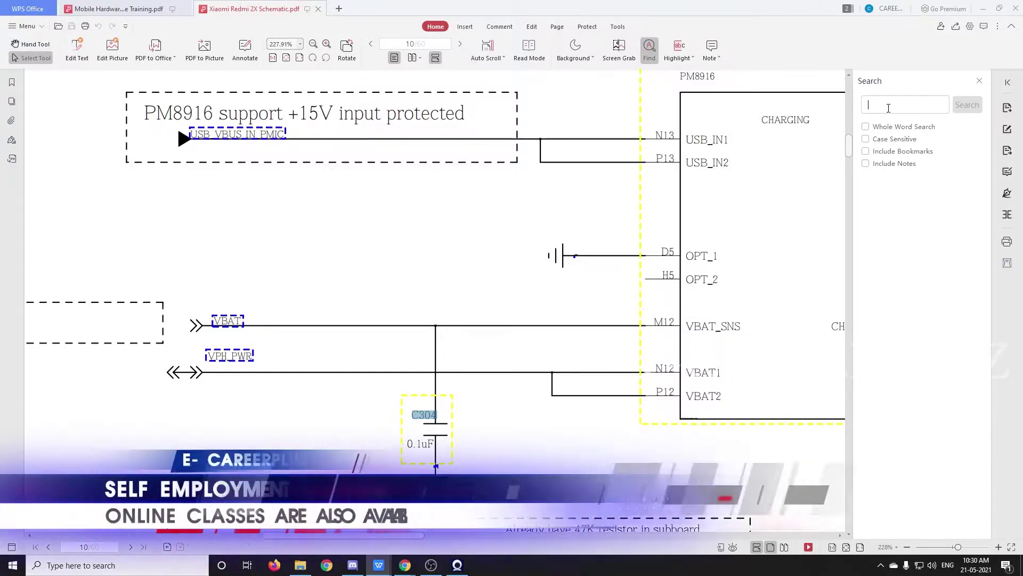
- Paste C304 into the search box and run it, listing 4 matches on pages 1 and 10
left_click(887, 105)
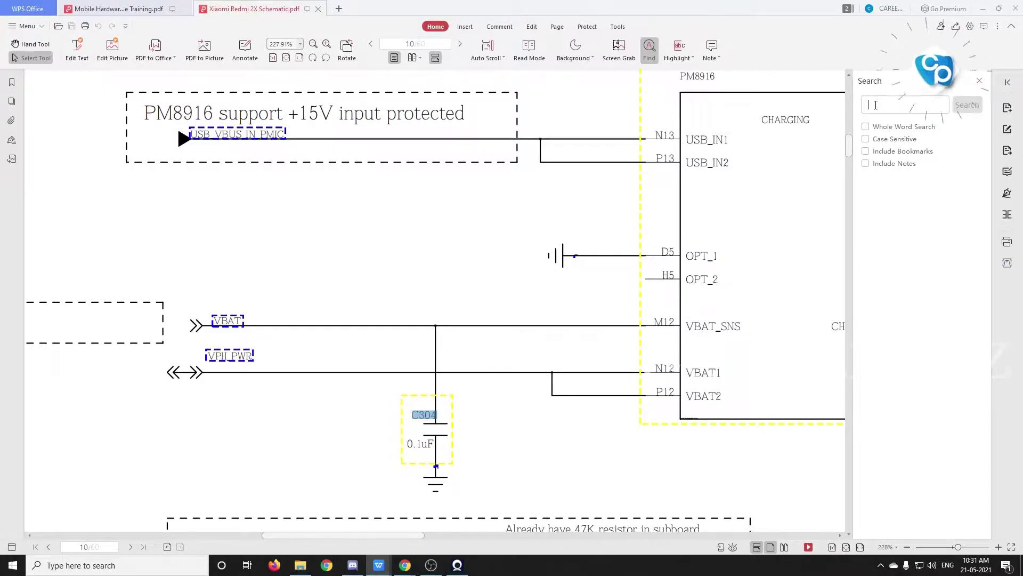
key("ctrl+v")
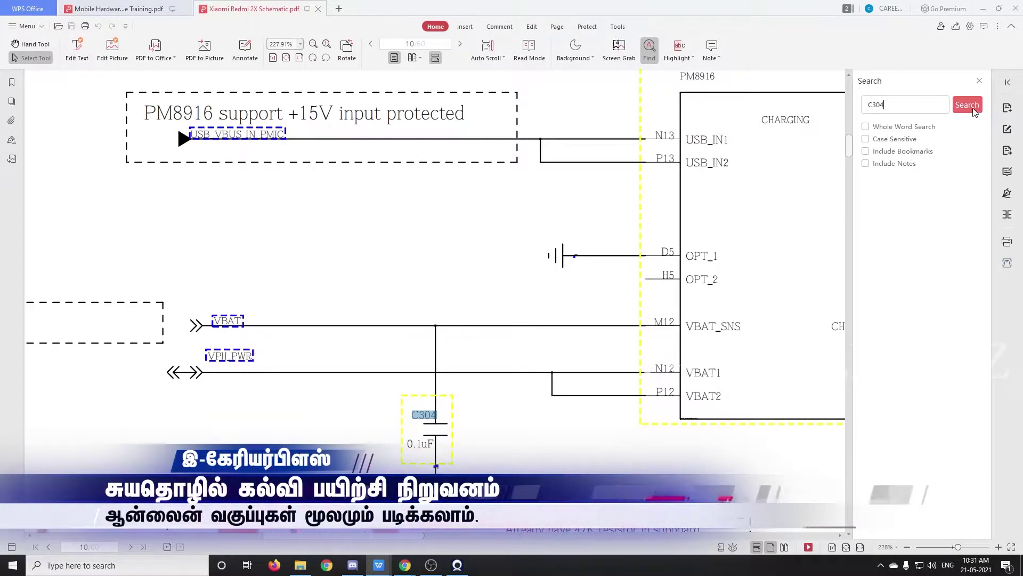
left_click(967, 105)
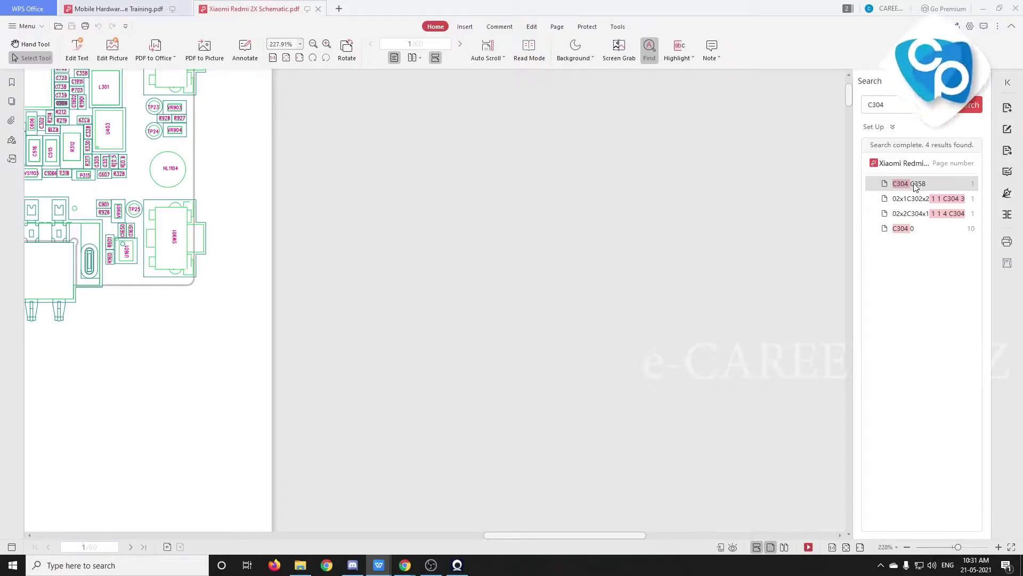
- Go to the first C304 match on the page 1 board layout
left_click_drag(604, 539, 486, 467)
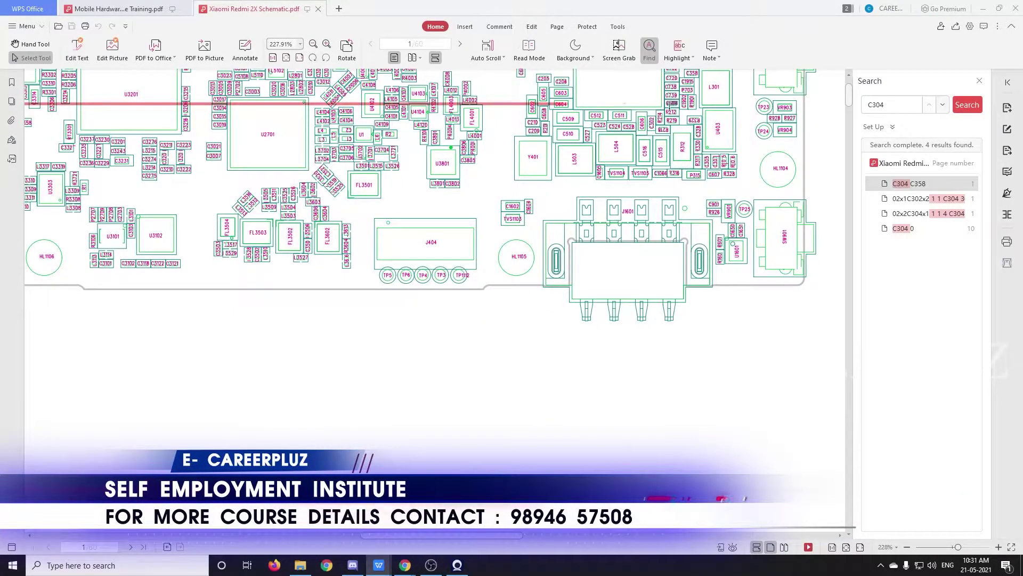
scroll(675, 106, "up", 10)
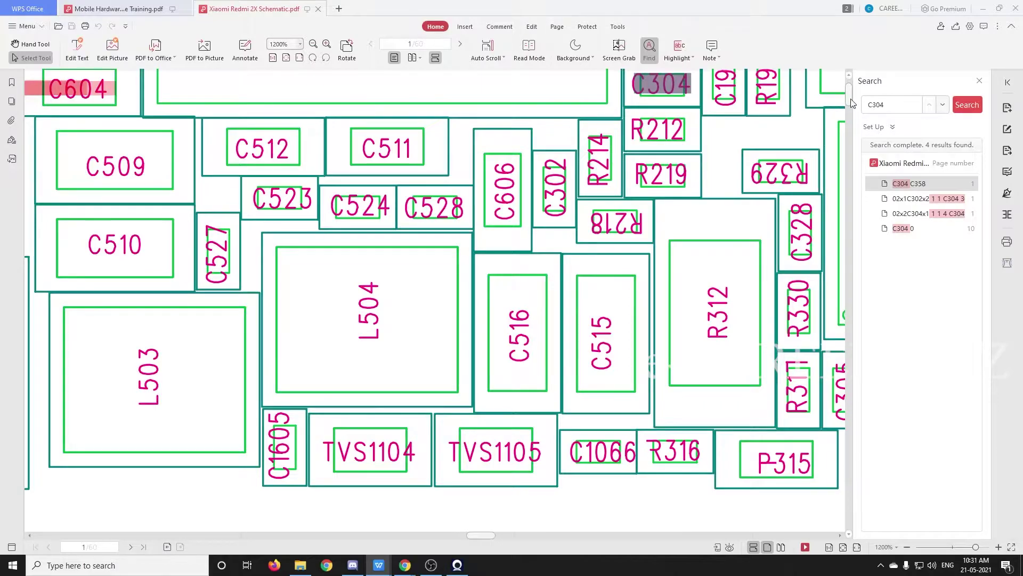
left_click_drag(852, 103, 850, 110)
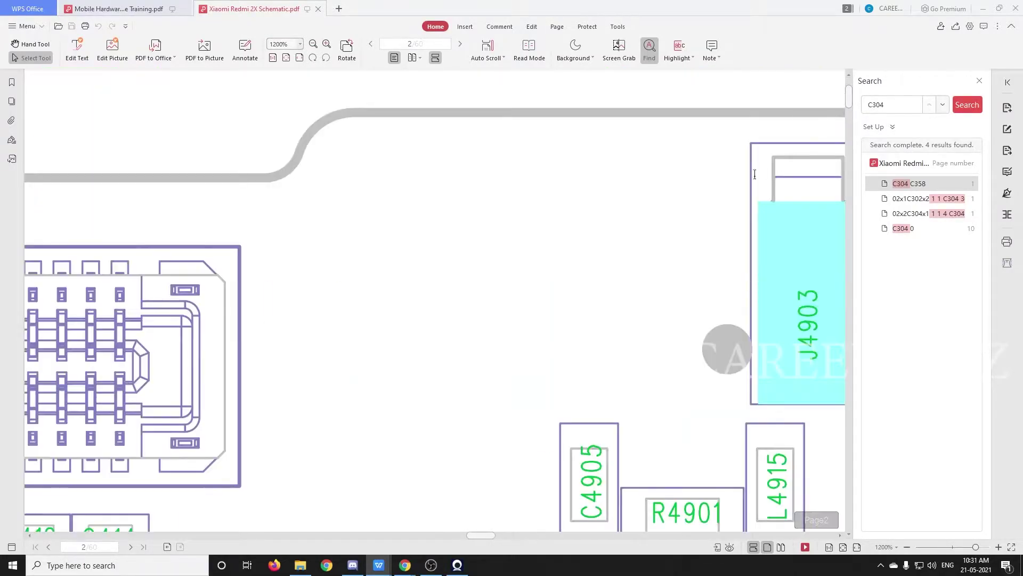
left_click(938, 194)
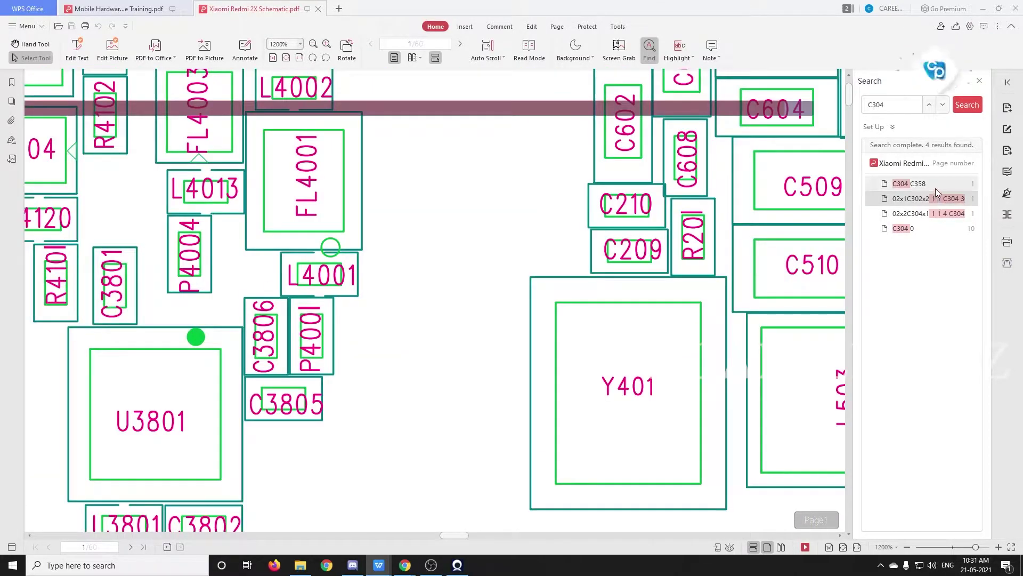
left_click(899, 184)
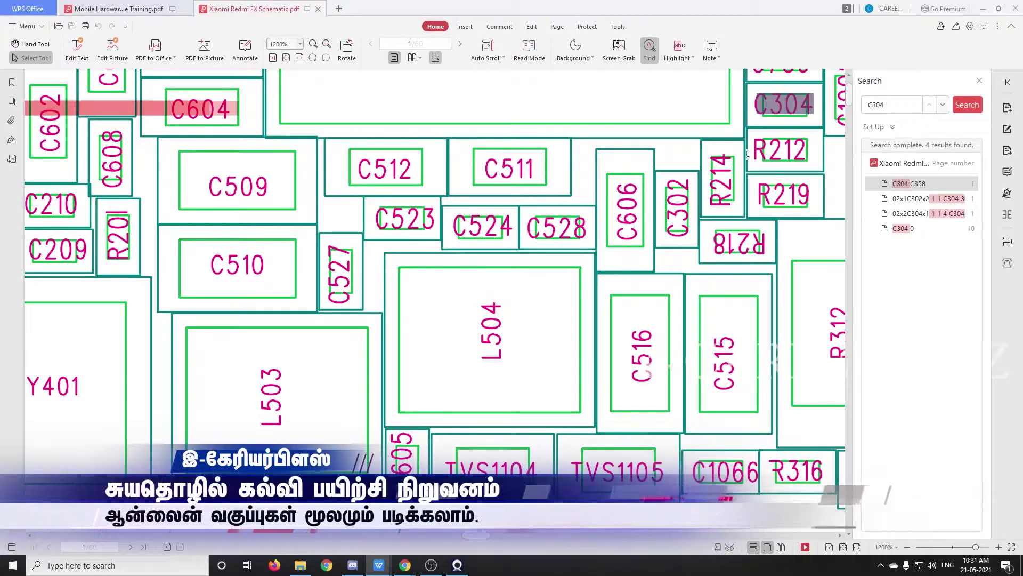
- Double-click the C304 label to enter Edit PDF mode, then zoom out to the whole board
left_click_drag(802, 104, 804, 102)
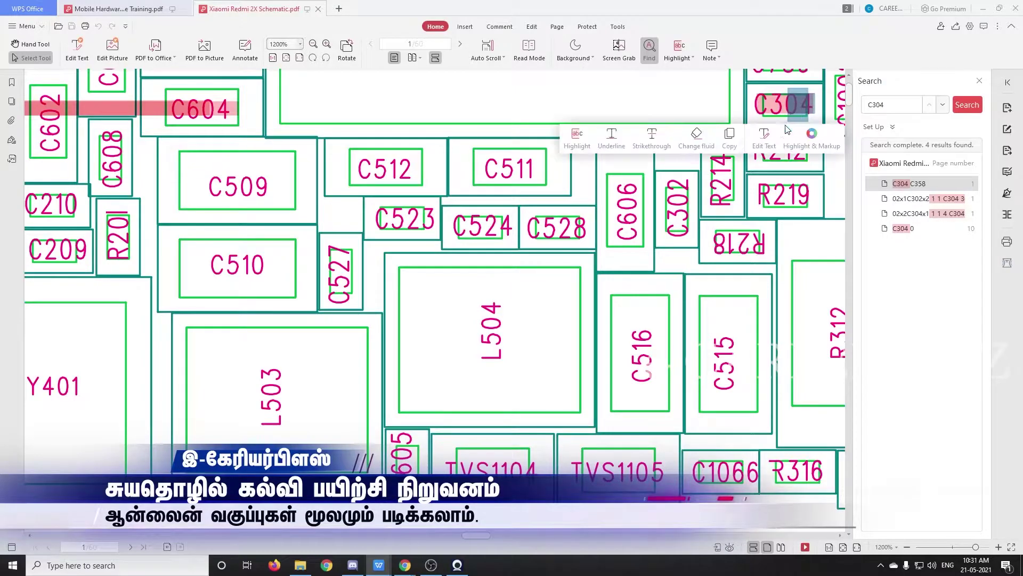
double_click(805, 103)
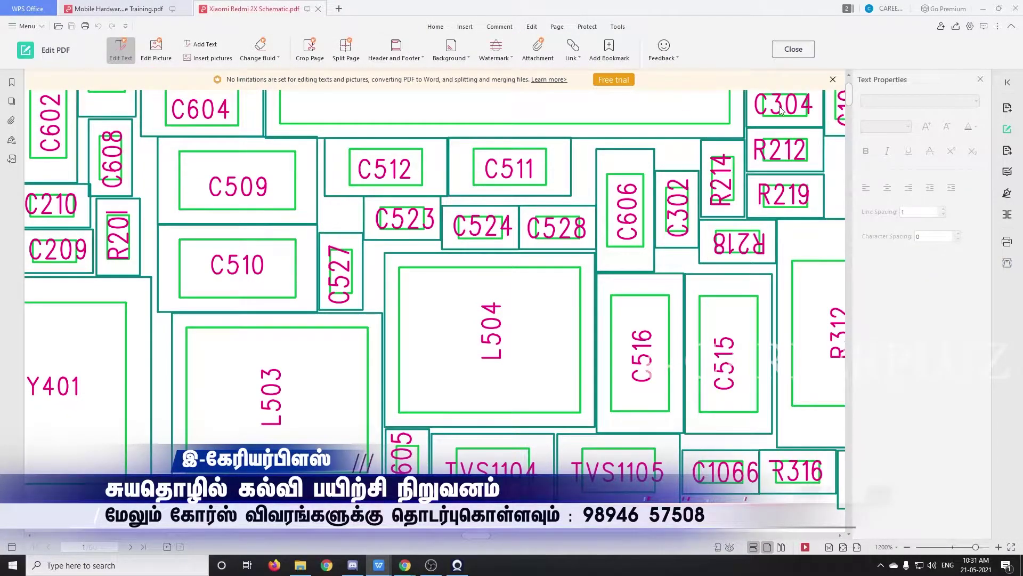
scroll(780, 111, "up", 5)
scroll(778, 407, "down", 5)
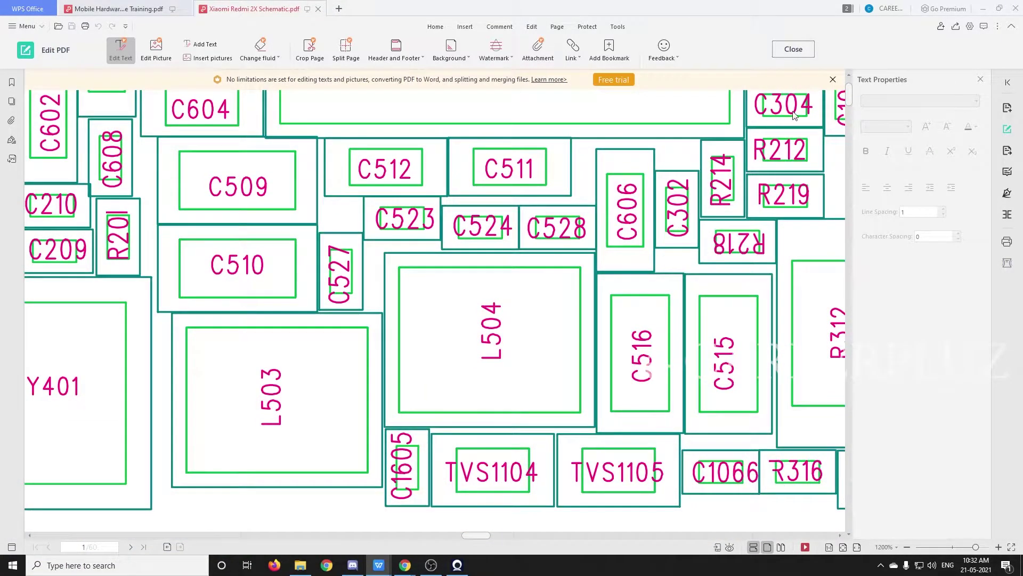
scroll(762, 136, "down", 10)
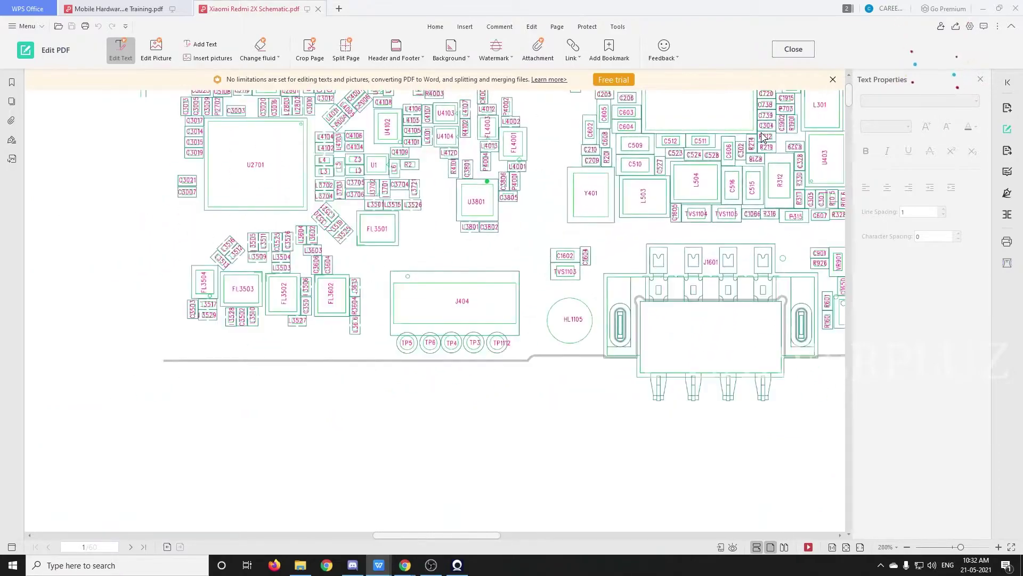
scroll(762, 136, "down", 2)
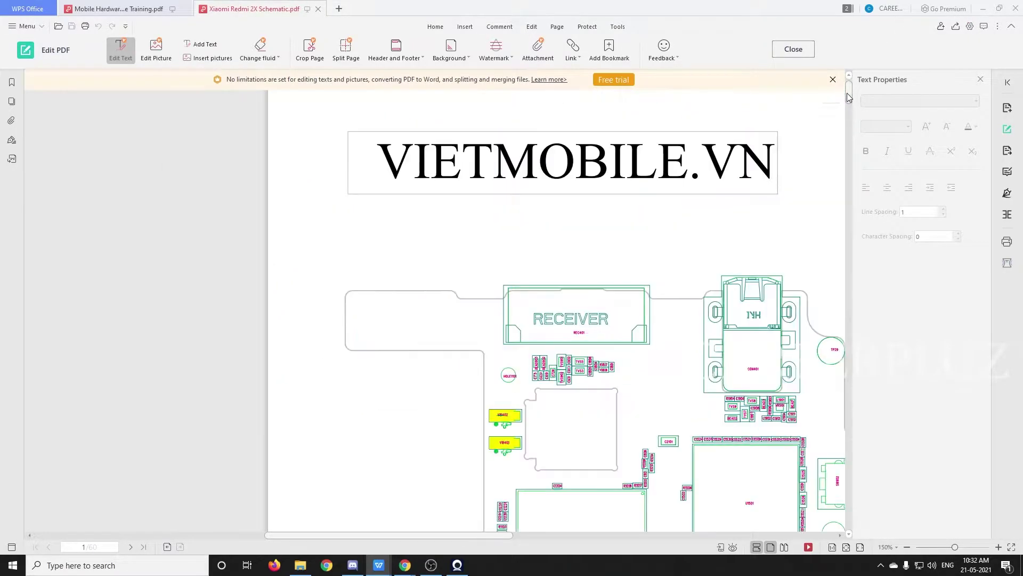
scroll(709, 288, "down", 2)
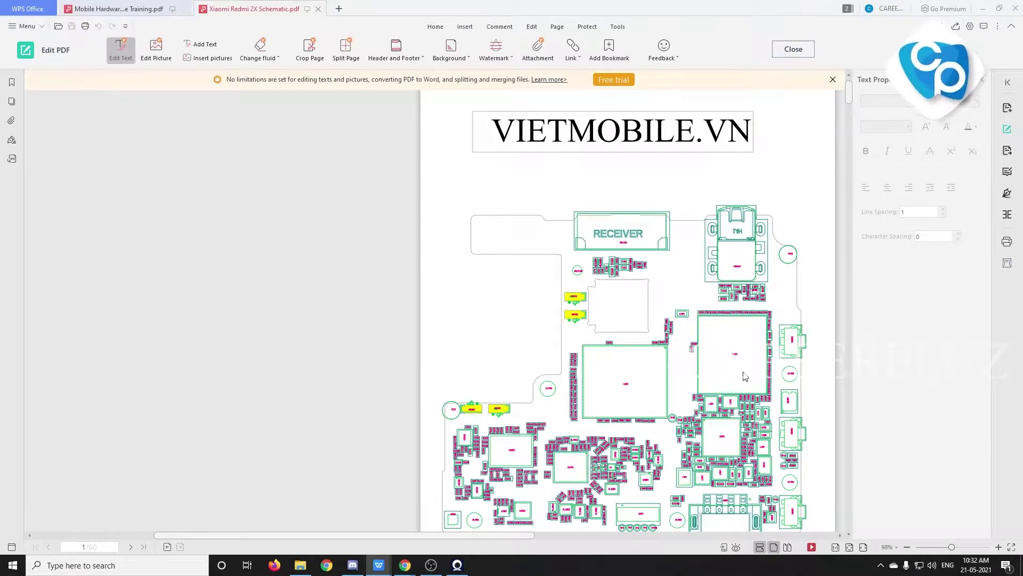
- Zoom the board layout to about 1600% on C304, between C739 and R212 near C1902 and C302
scroll(762, 422, "down", 3)
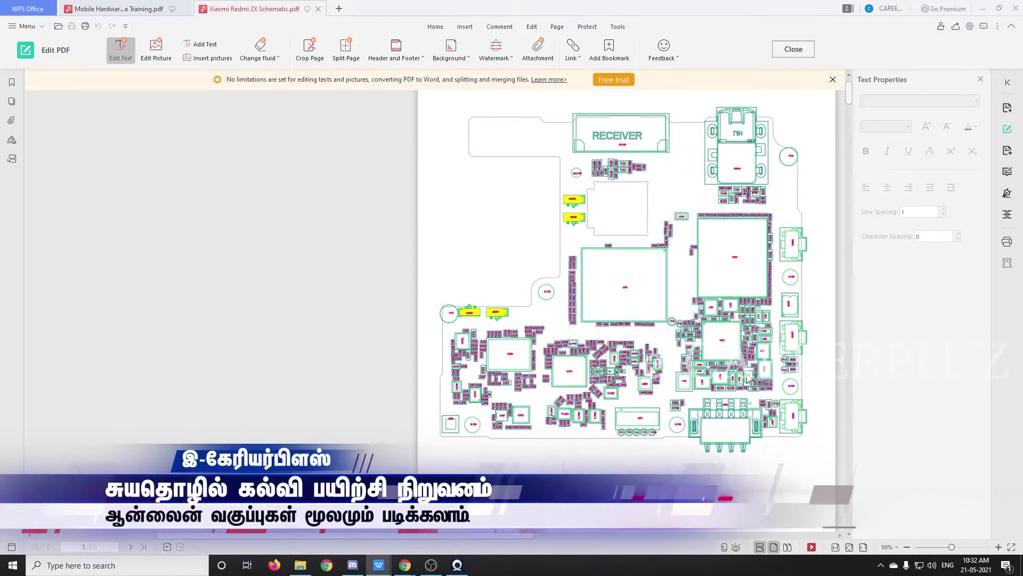
scroll(749, 379, "up", 6)
scroll(749, 379, "up", 3)
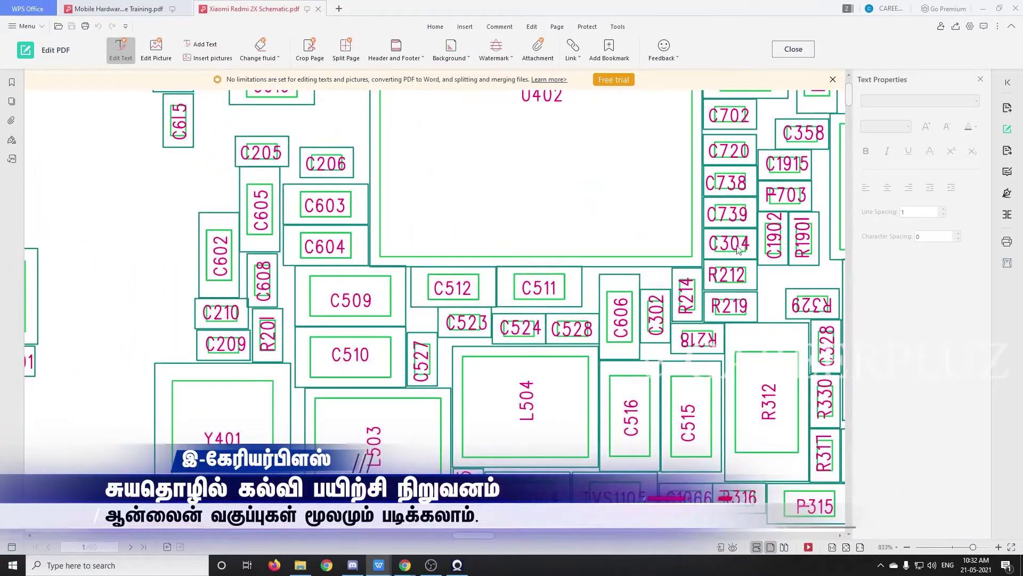
scroll(738, 249, "up", 5)
scroll(725, 283, "down", 5)
scroll(709, 319, "up", 2)
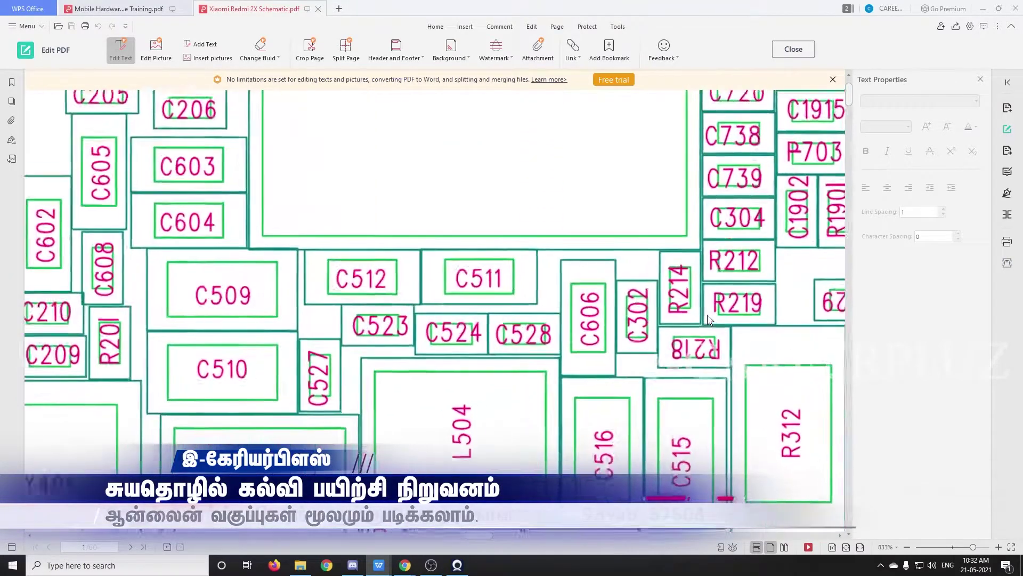
scroll(709, 320, "up", 3)
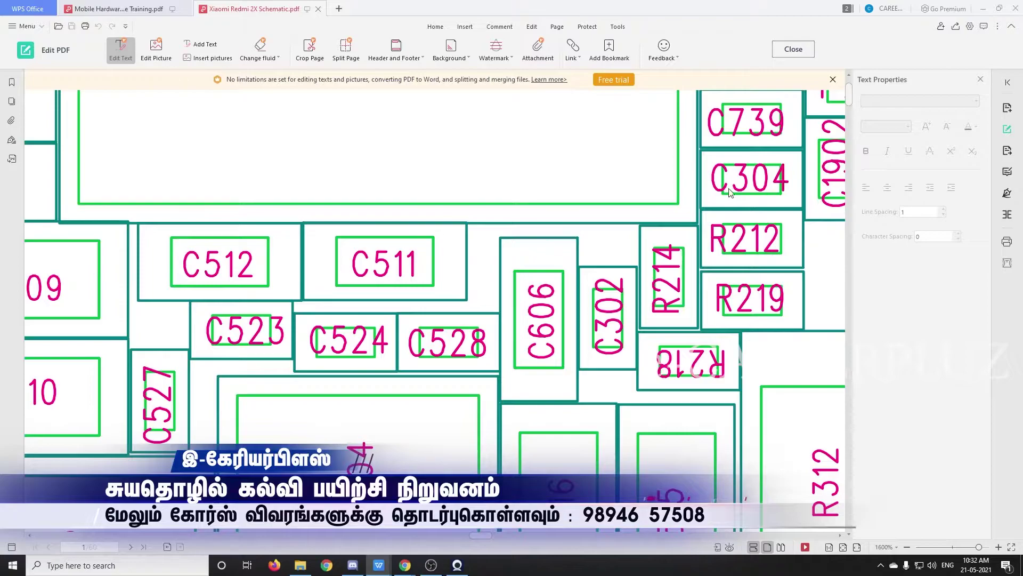
scroll(729, 191, "down", 5)
scroll(729, 192, "up", 2)
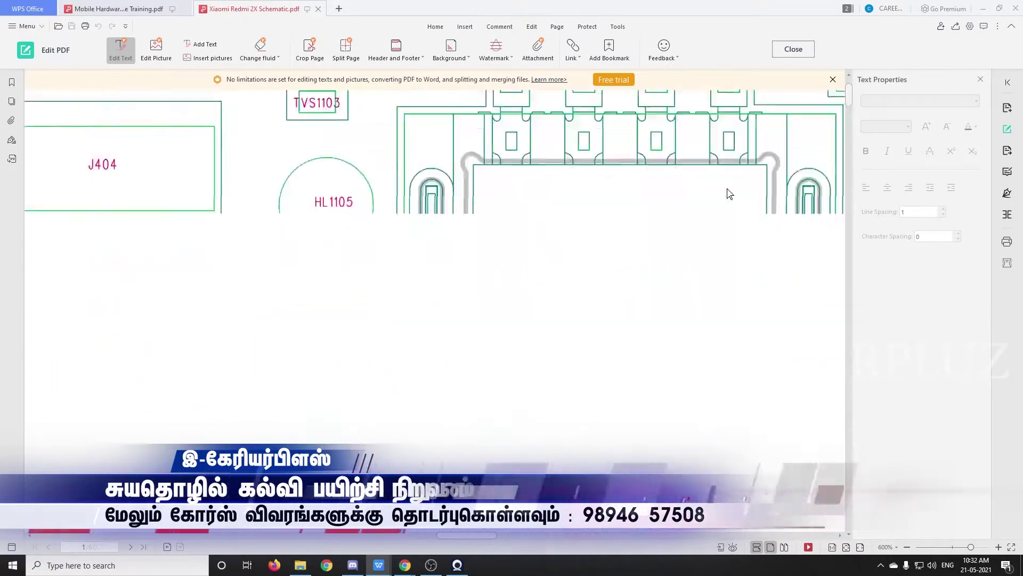
scroll(728, 192, "up", 6)
scroll(710, 327, "down", 9)
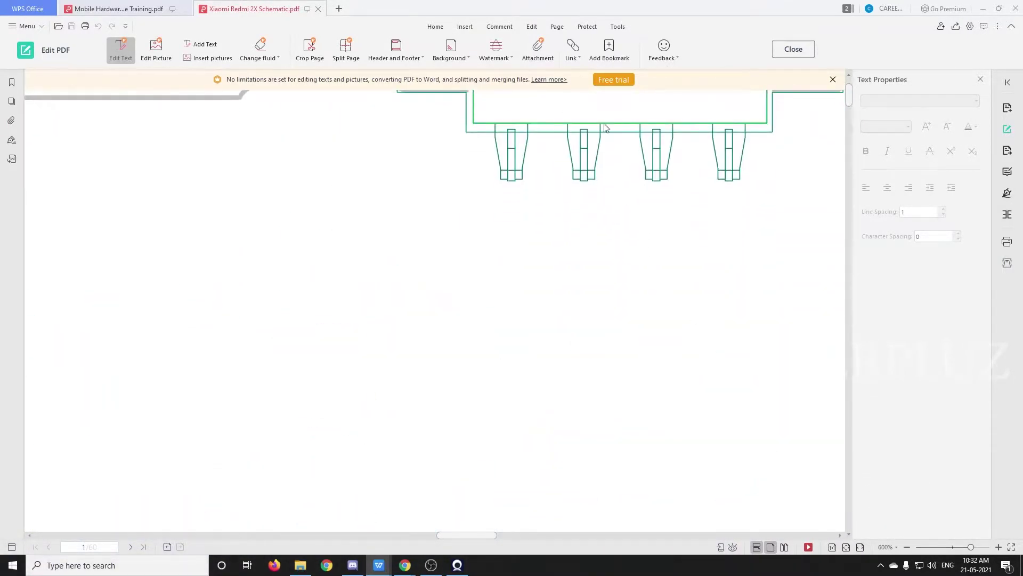
scroll(634, 128, "up", 3)
scroll(661, 237, "down", 2)
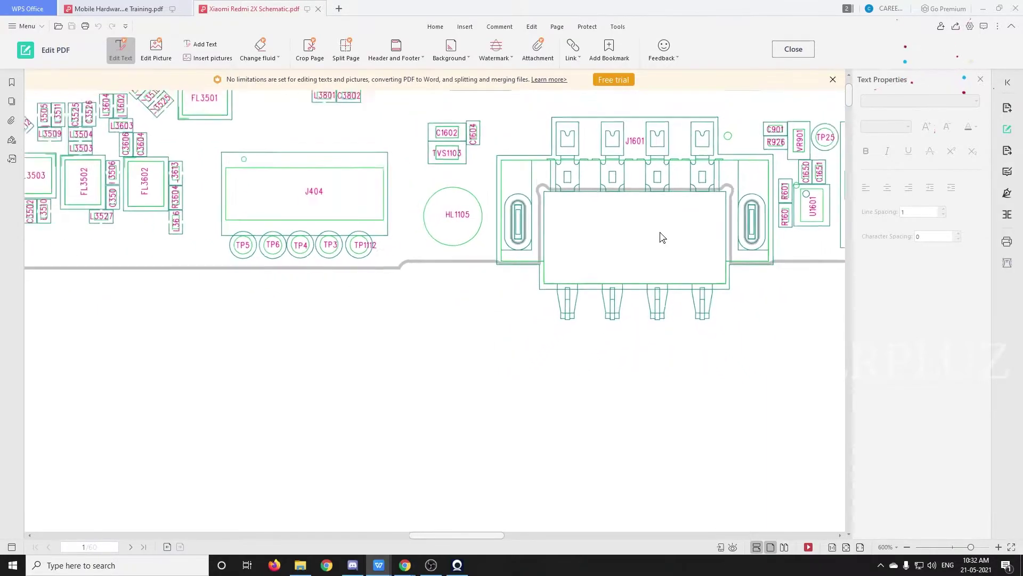
scroll(661, 237, "up", 5)
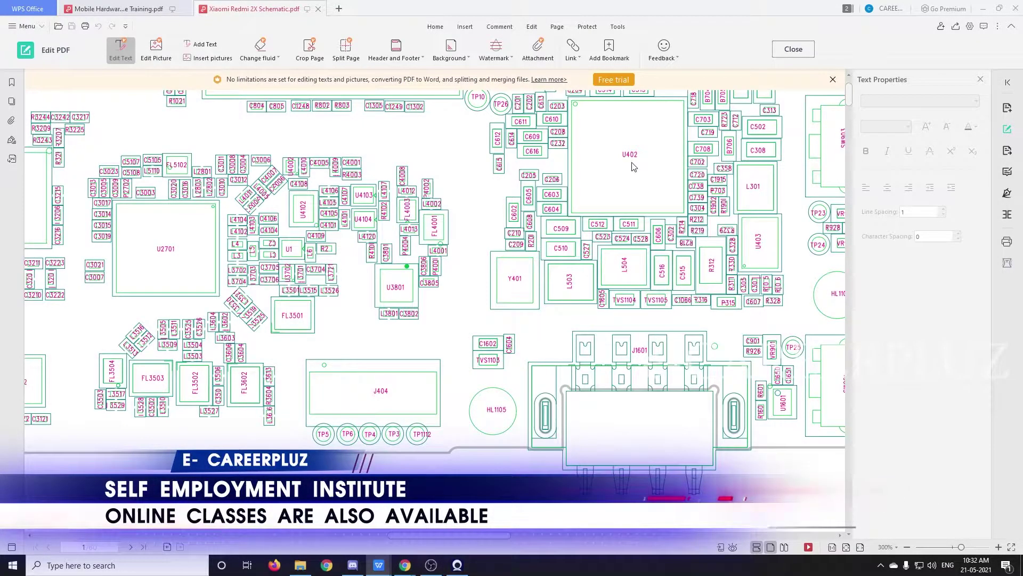
scroll(704, 212, "up", 8)
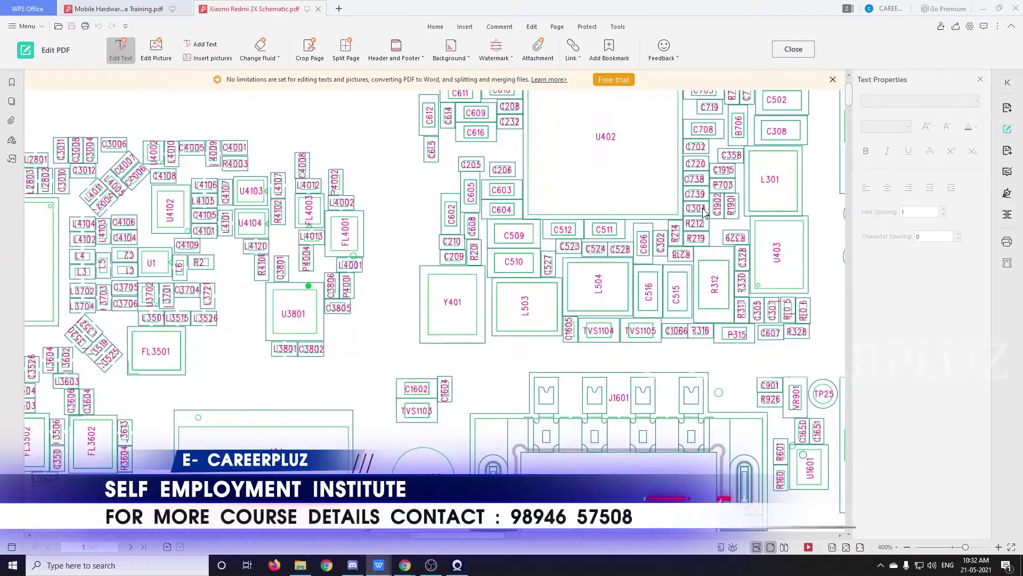
scroll(703, 212, "up", 2)
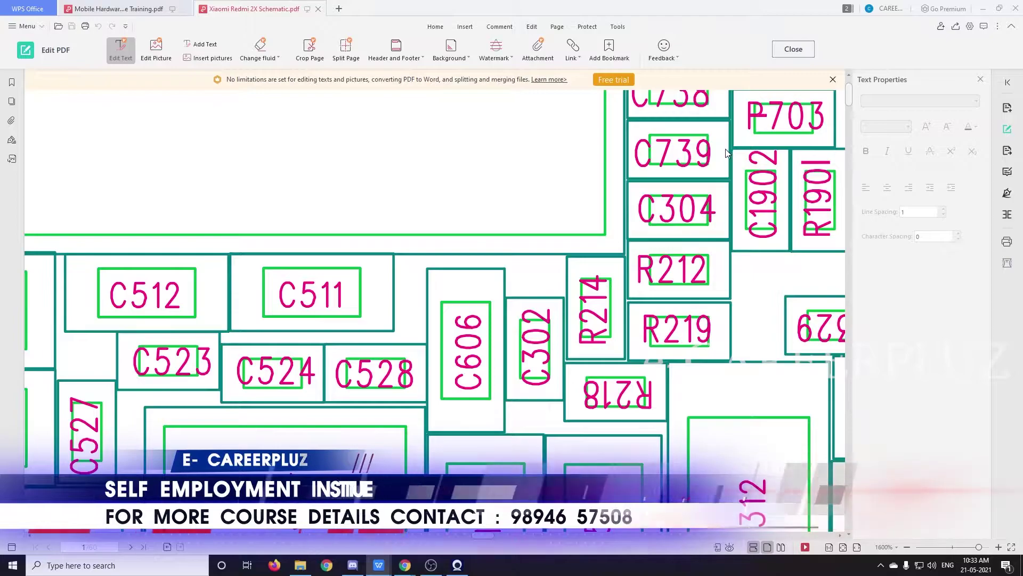
- Rerun the C304 search and follow the third and fourth matches to page 10's 0.1uF C304
key("ctrl+f")
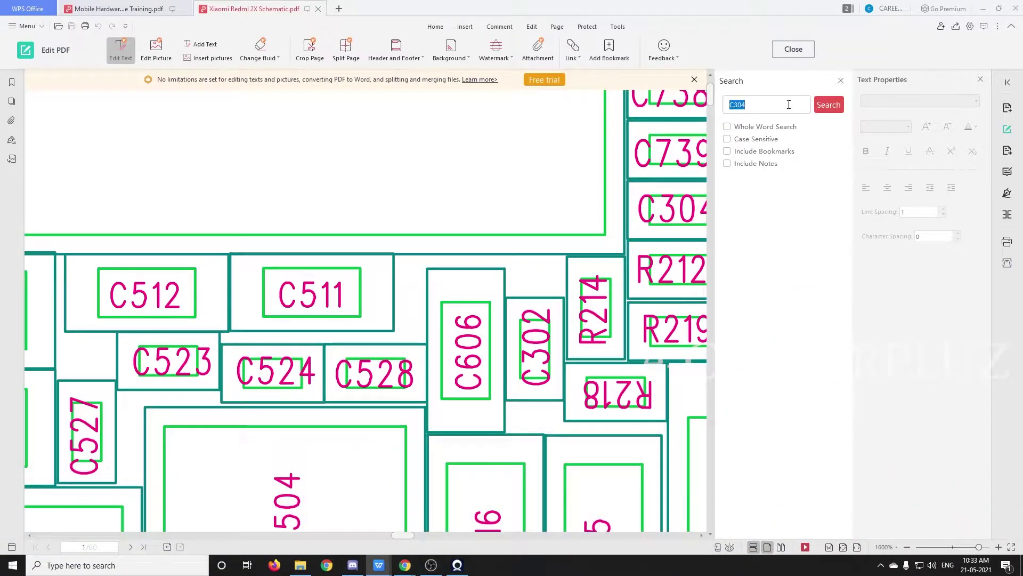
left_click(828, 105)
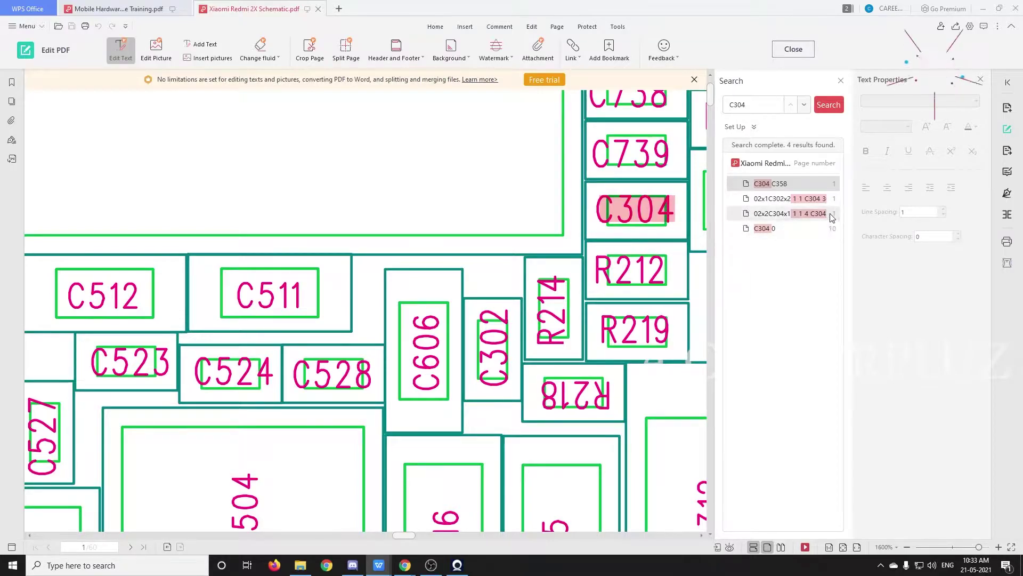
left_click(777, 212)
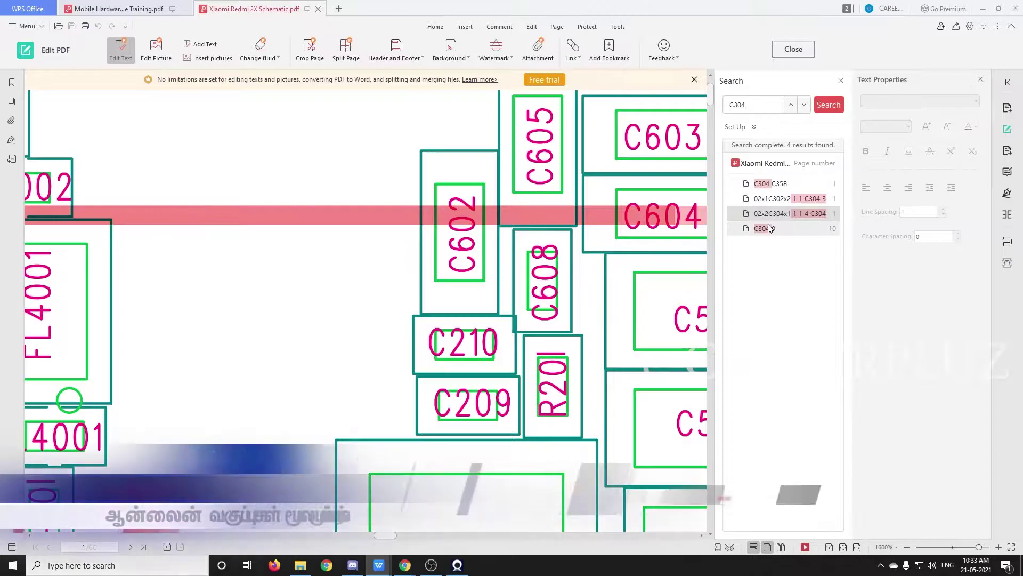
left_click(768, 228)
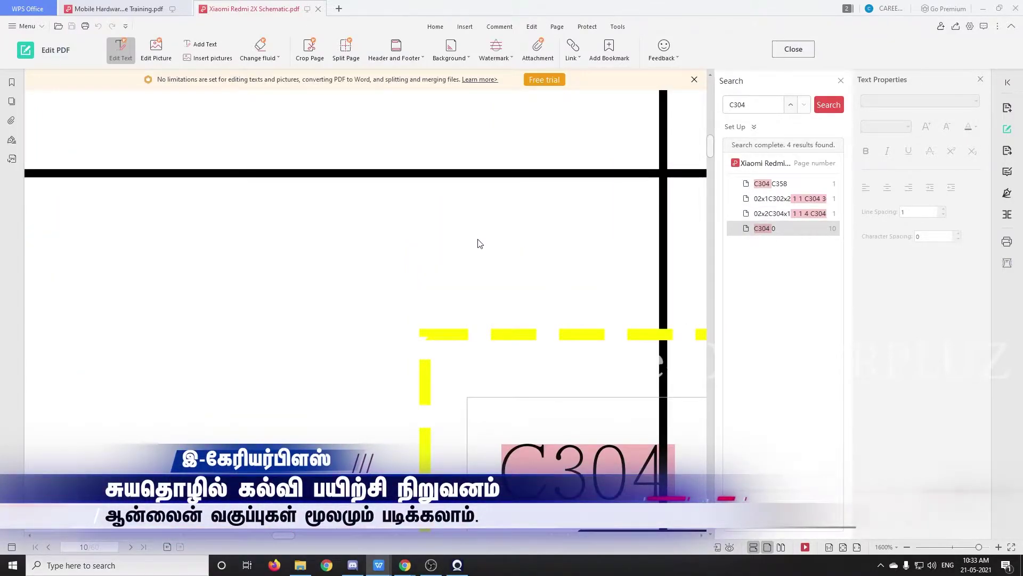
scroll(478, 243, "down", 6)
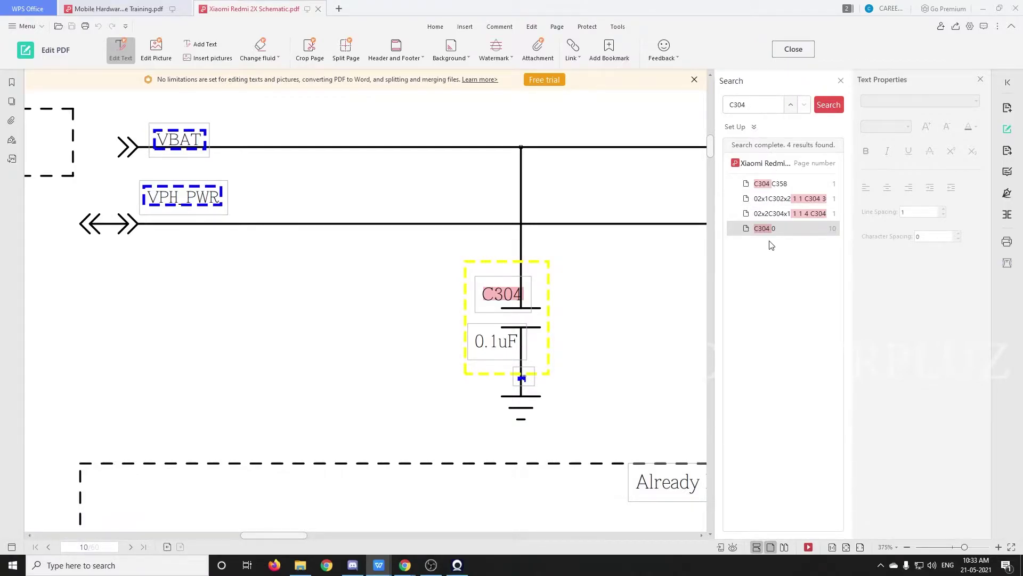
- Step back through the C304 matches, return to page 10, and zoom to 200% on C304
left_click(792, 106)
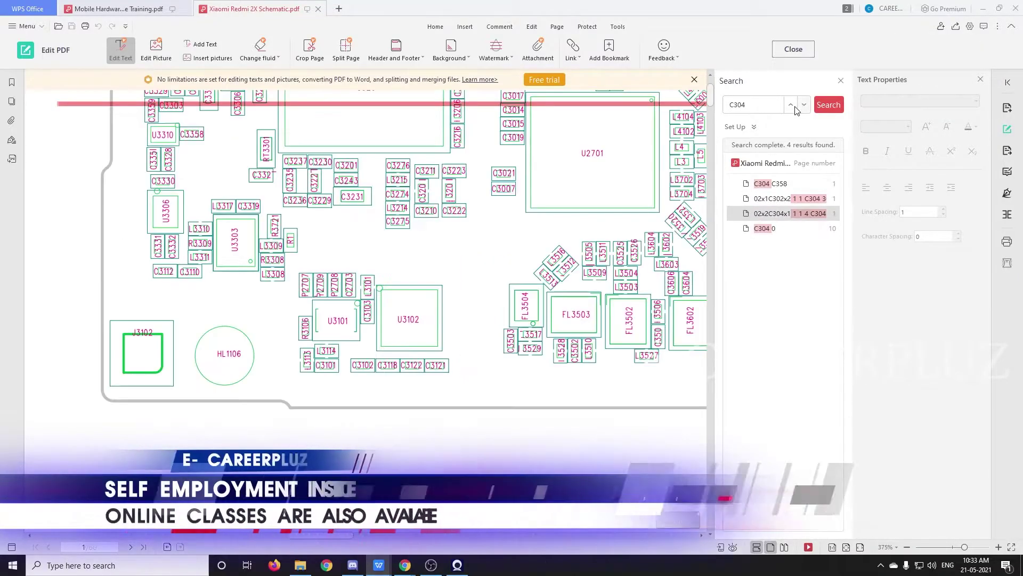
left_click(793, 109)
left_click(793, 109)
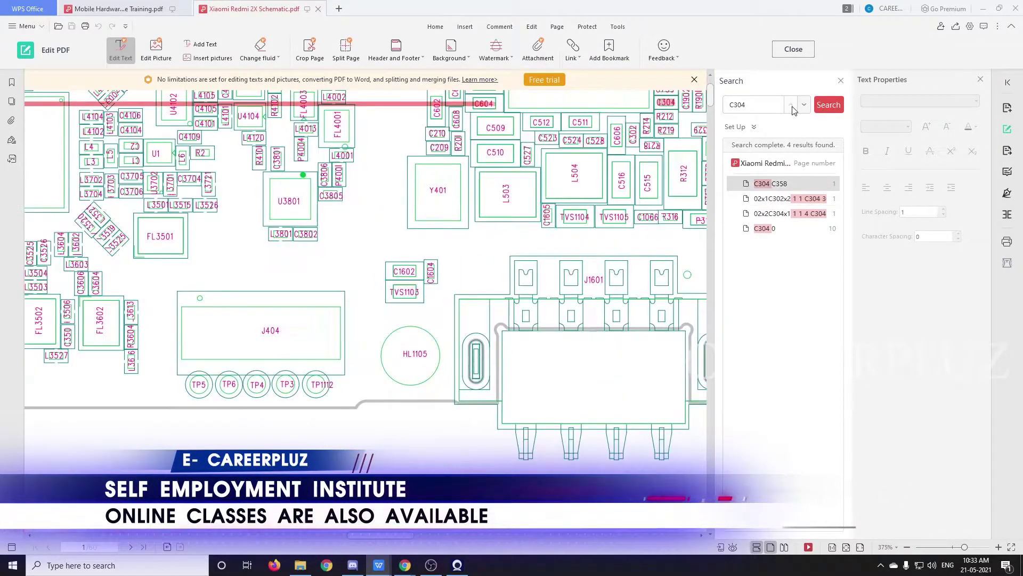
left_click(803, 107)
left_click(803, 107)
left_click(803, 107)
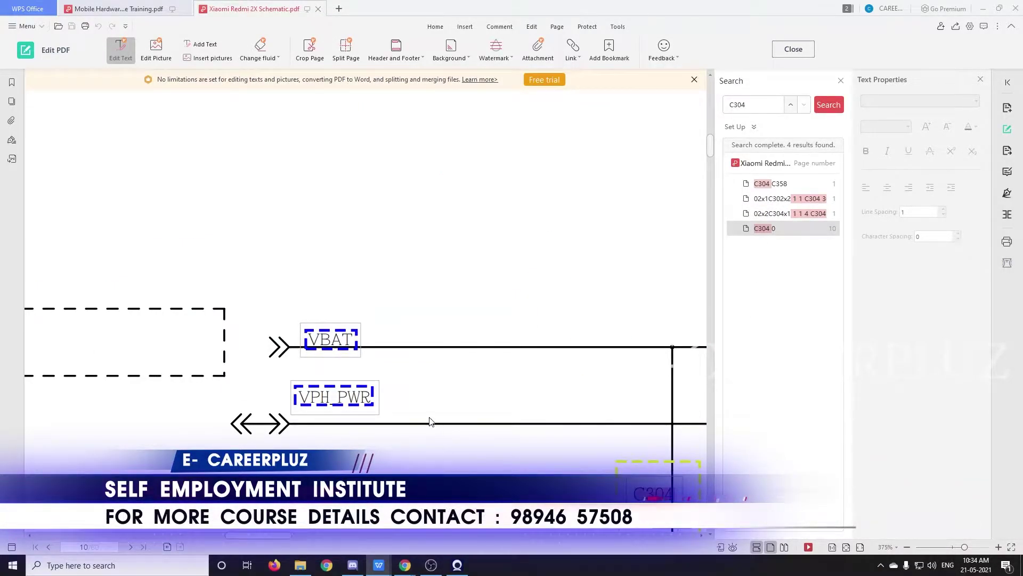
left_click_drag(268, 536, 328, 540)
scroll(415, 309, "down", 3)
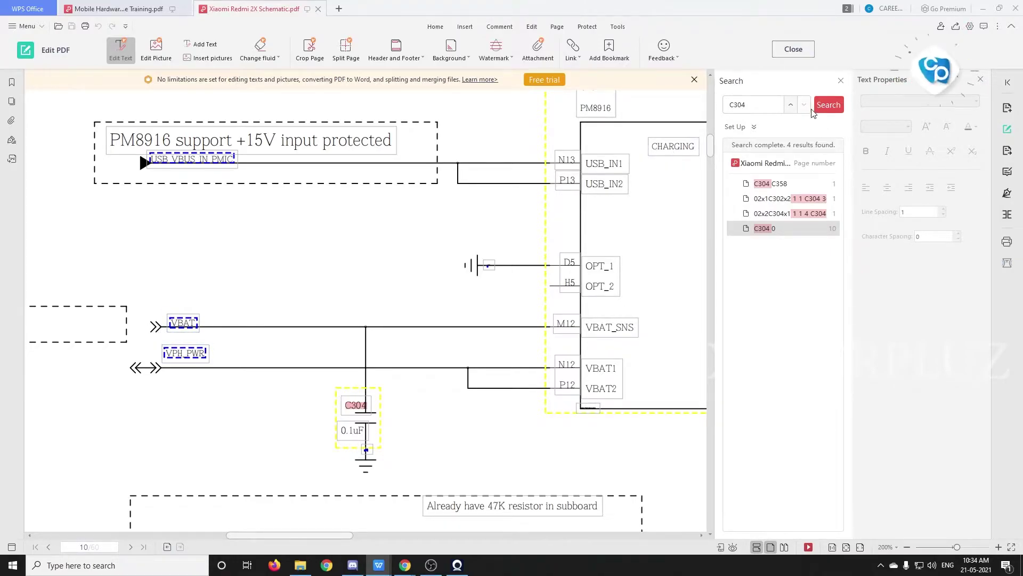
- Jump to the '02x2C304x1' match on page 1's board layout, near J601 and J404
left_click(792, 105)
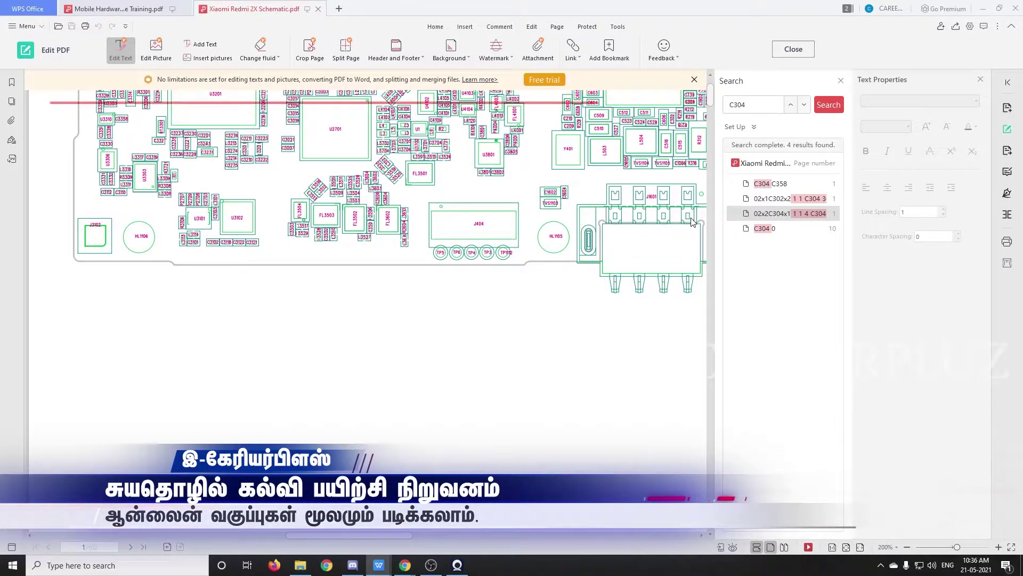
- Step back through the search matches to C304 on page 10, then pan right to the PM8916 block
left_click(788, 107)
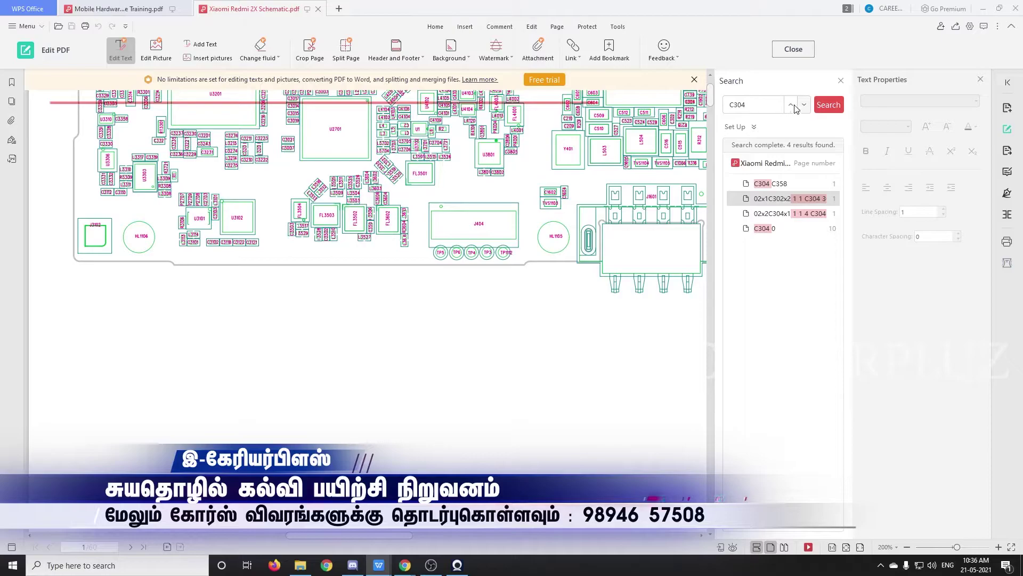
left_click(805, 106)
left_click(806, 107)
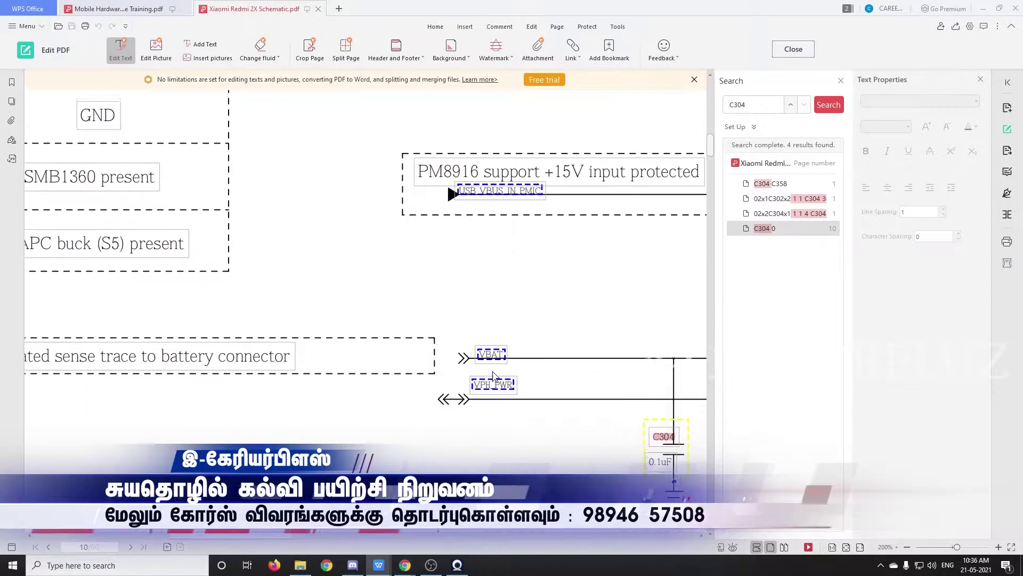
left_click_drag(230, 535, 280, 524)
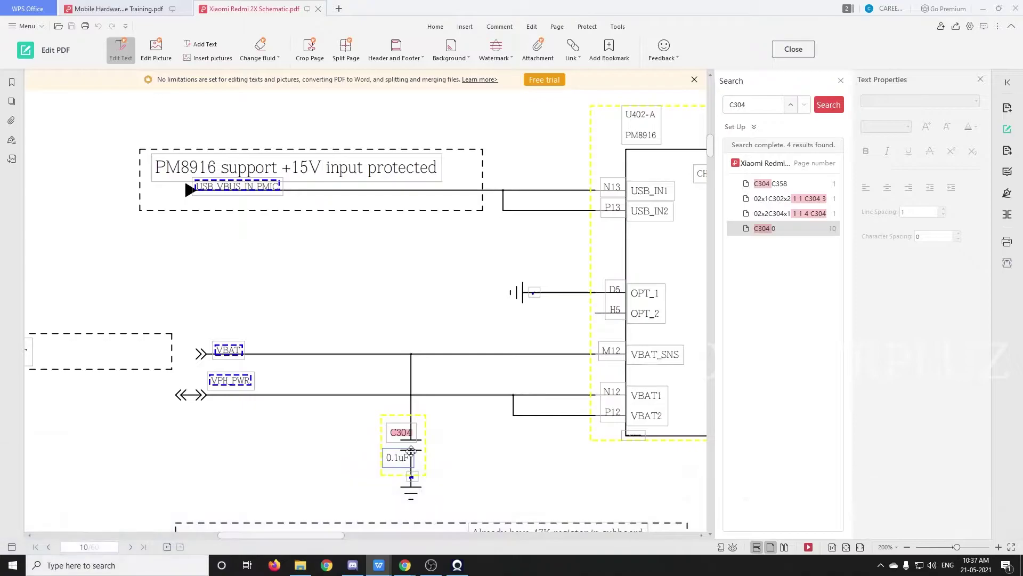
- Scroll down through the schematic sheets after page 10
scroll(399, 426, "down", 6)
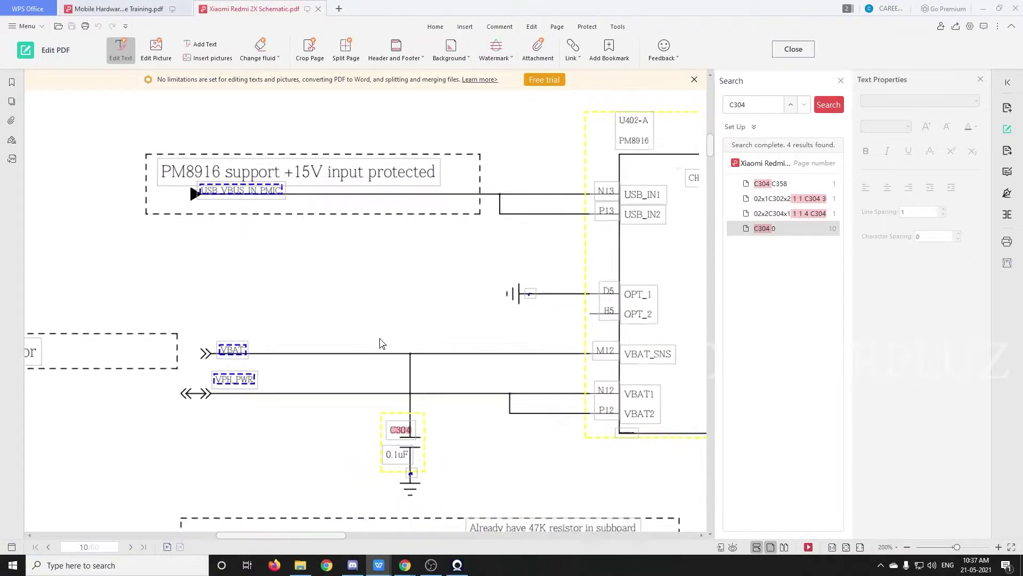
scroll(429, 410, "down", 3)
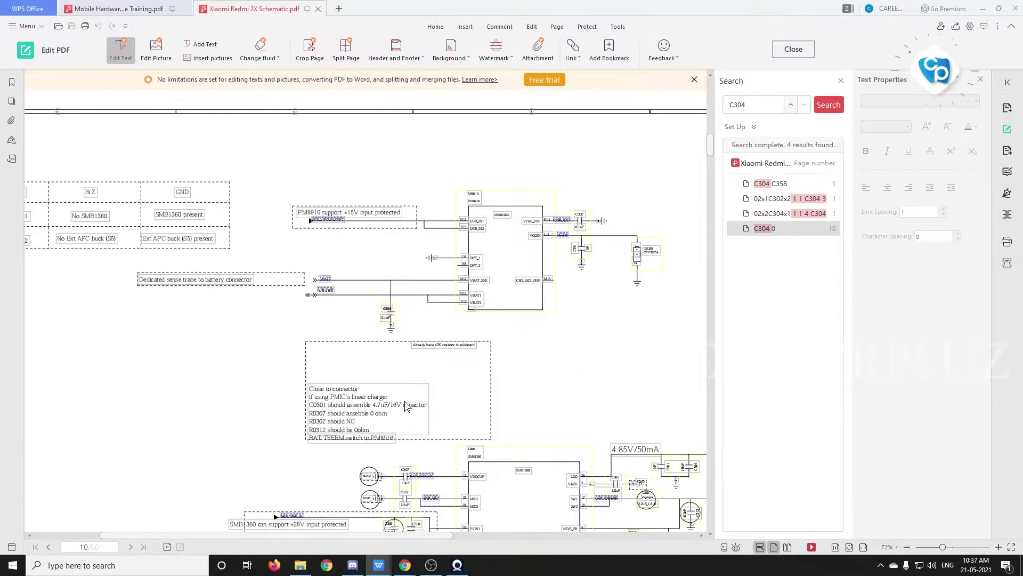
scroll(440, 388, "up", 6)
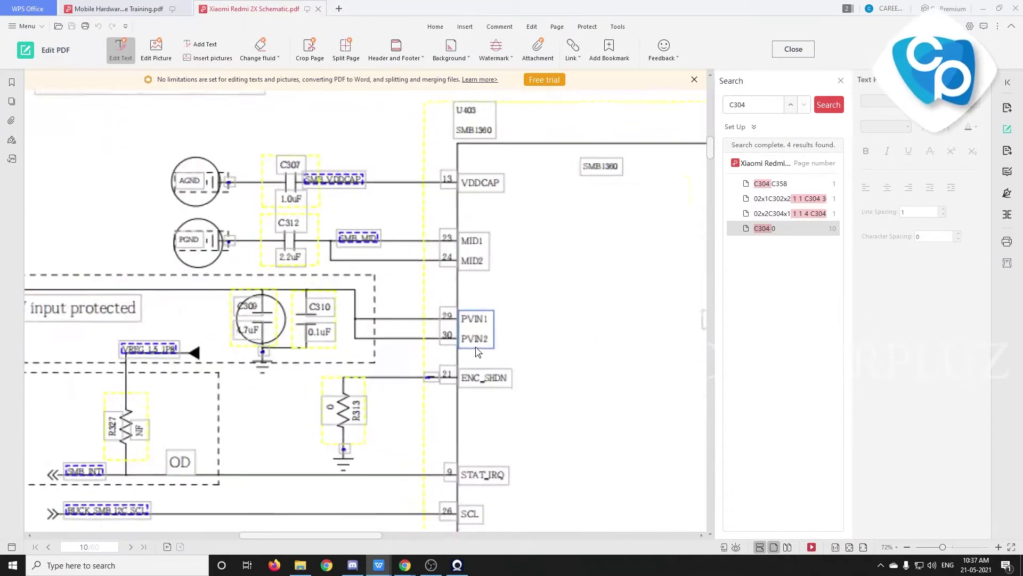
scroll(476, 351, "down", 6)
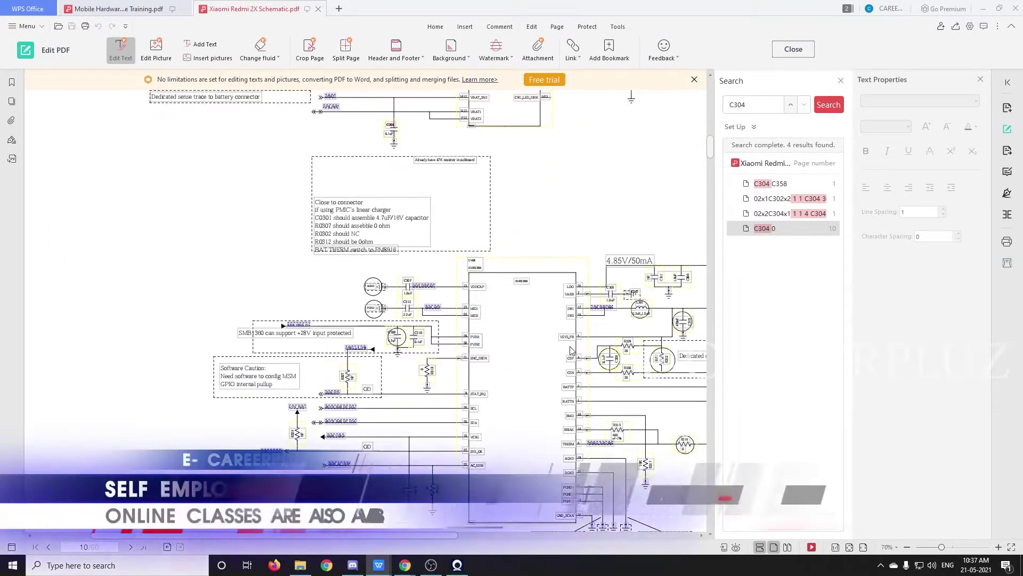
scroll(366, 266, "right", 5)
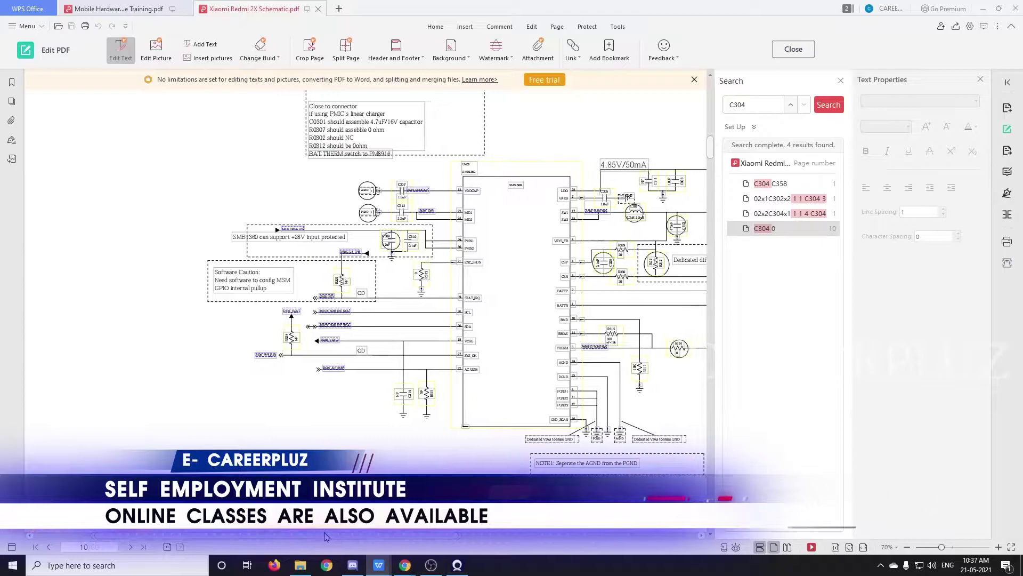
scroll(437, 427, "down", 10)
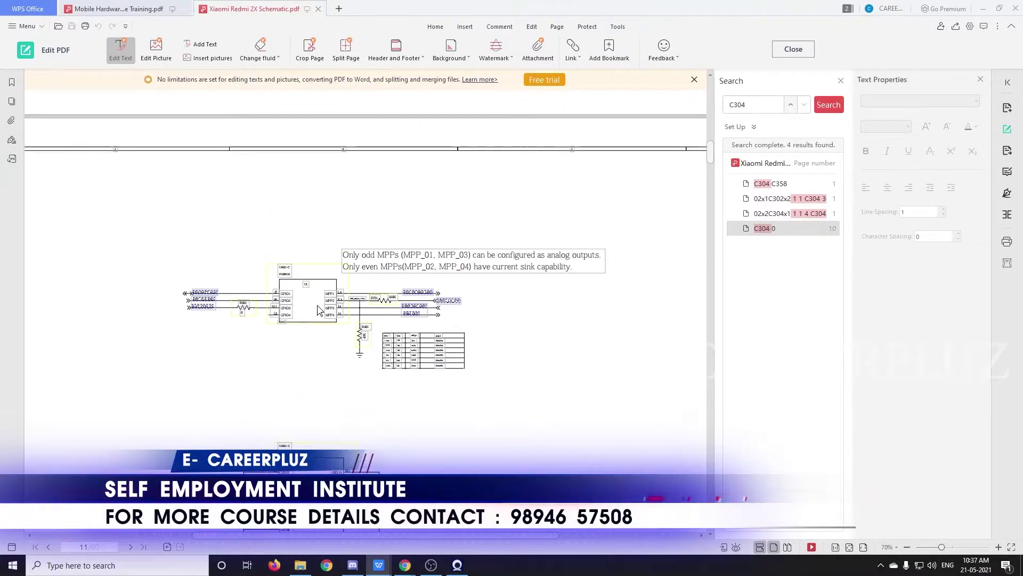
scroll(319, 308, "up", 5)
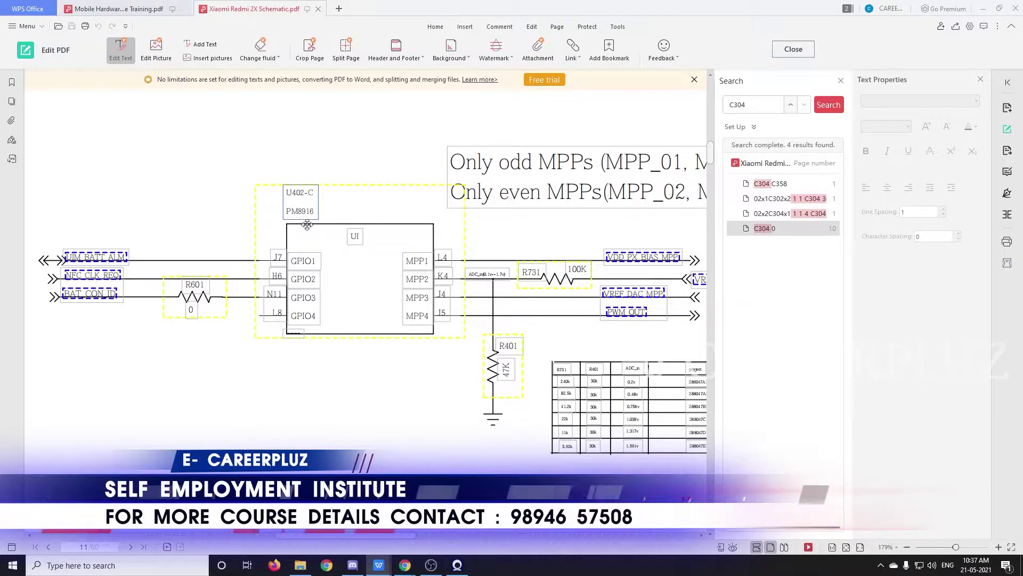
scroll(276, 304, "down", 3)
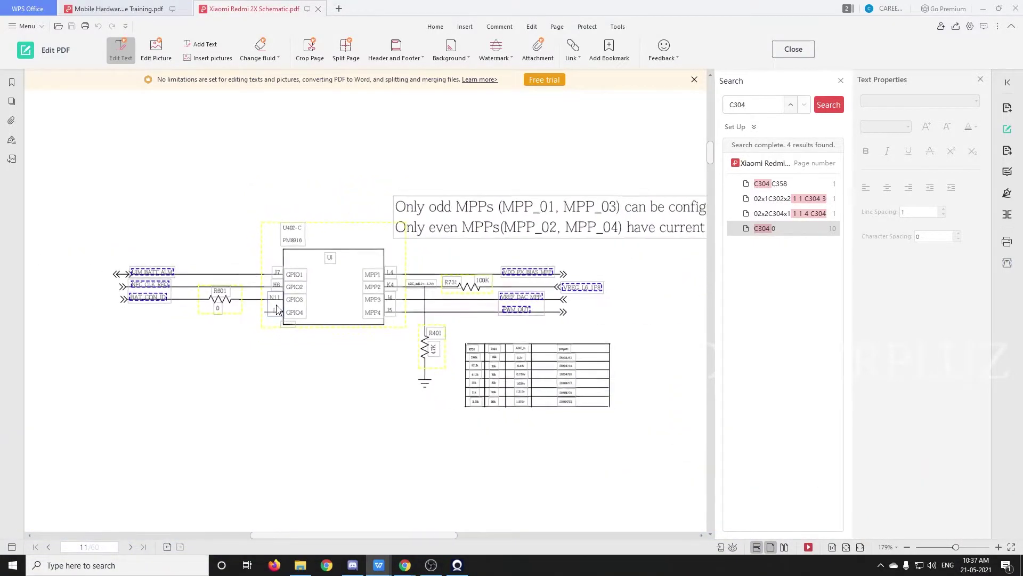
scroll(365, 342, "down", 5)
scroll(324, 236, "down", 1)
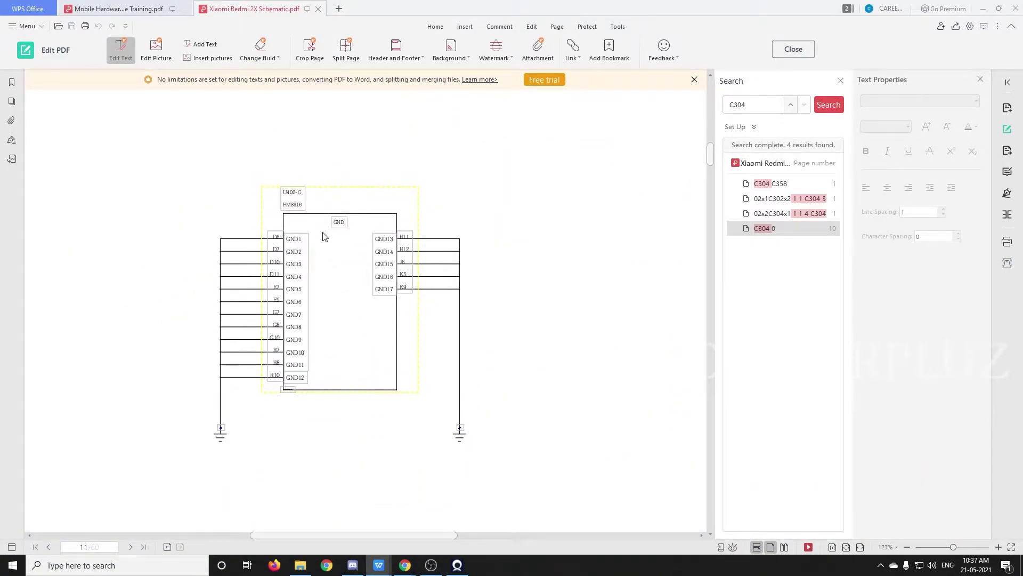
scroll(325, 229, "down", 4)
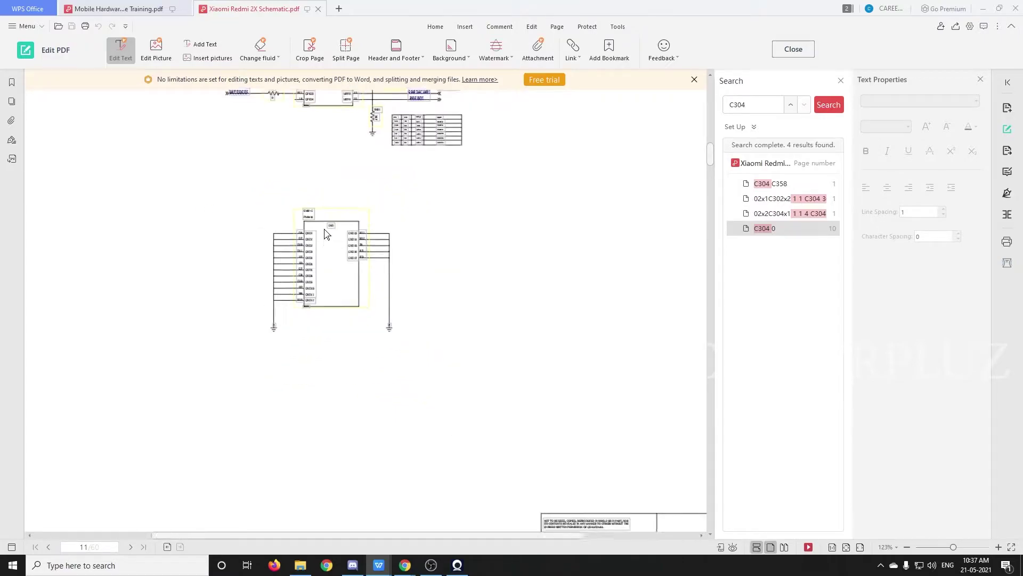
scroll(324, 235, "down", 5)
scroll(319, 261, "down", 3)
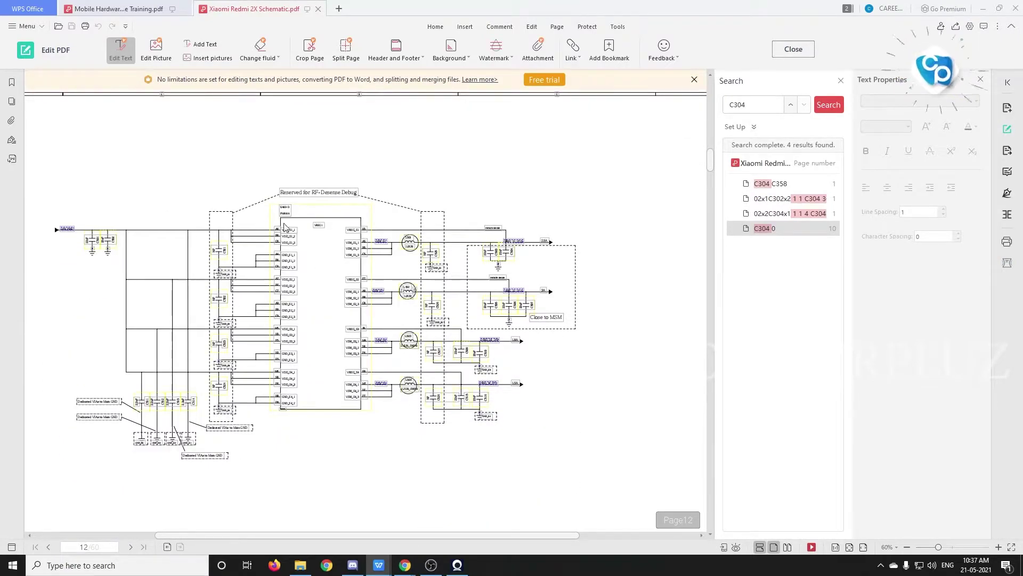
scroll(297, 252, "down", 12)
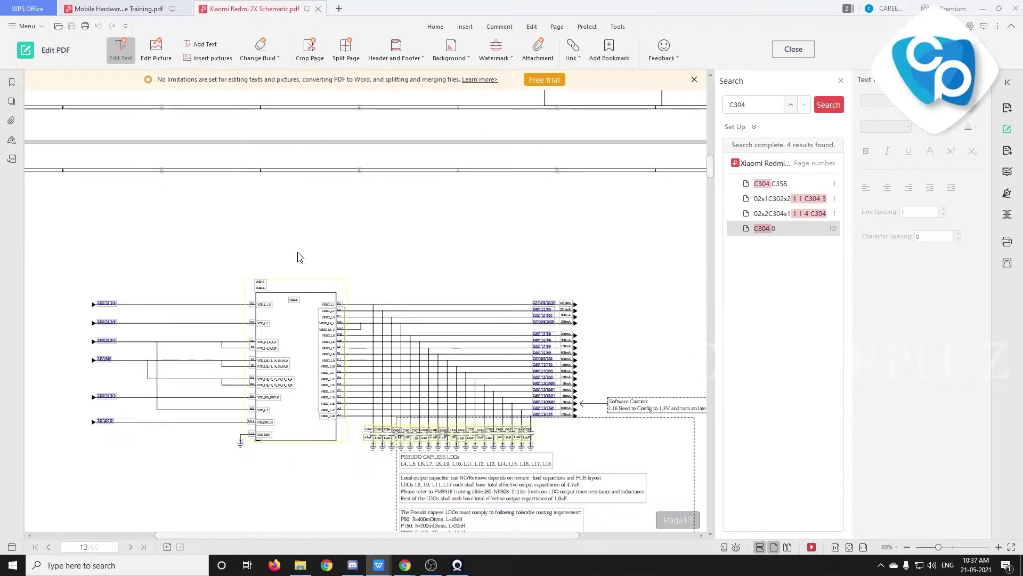
scroll(297, 257, "down", 10)
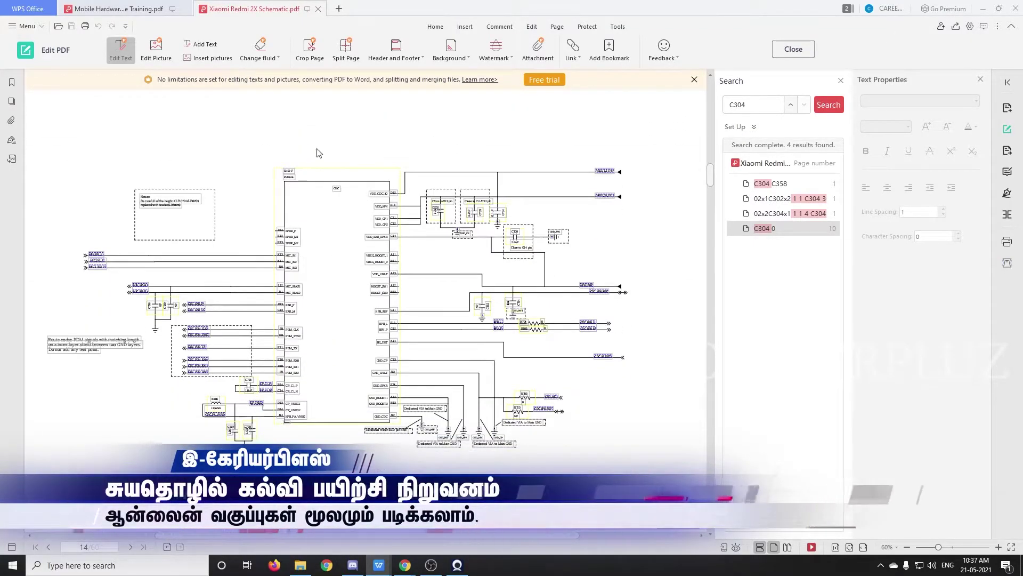
scroll(332, 176, "down", 12)
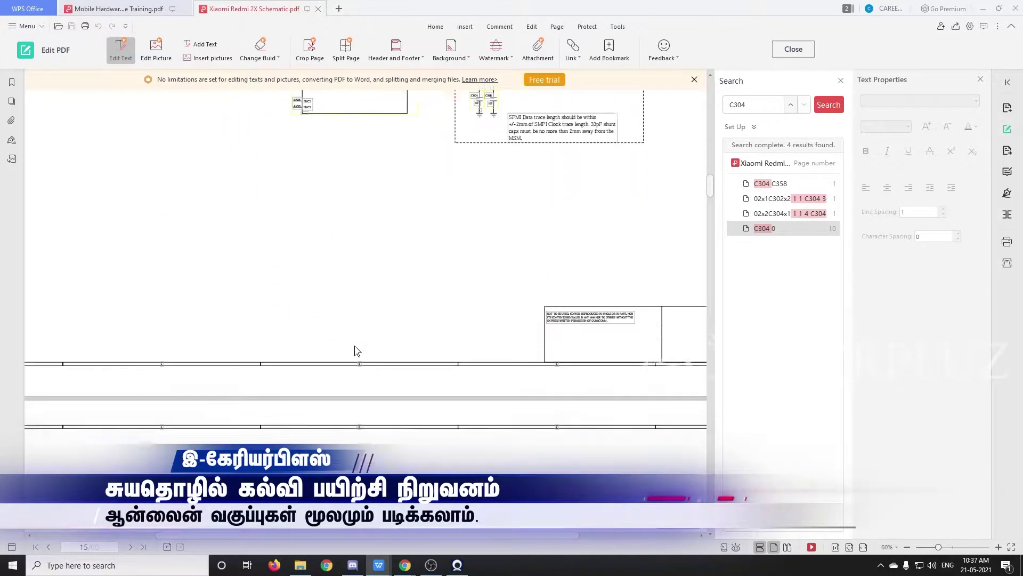
scroll(356, 350, "down", 10)
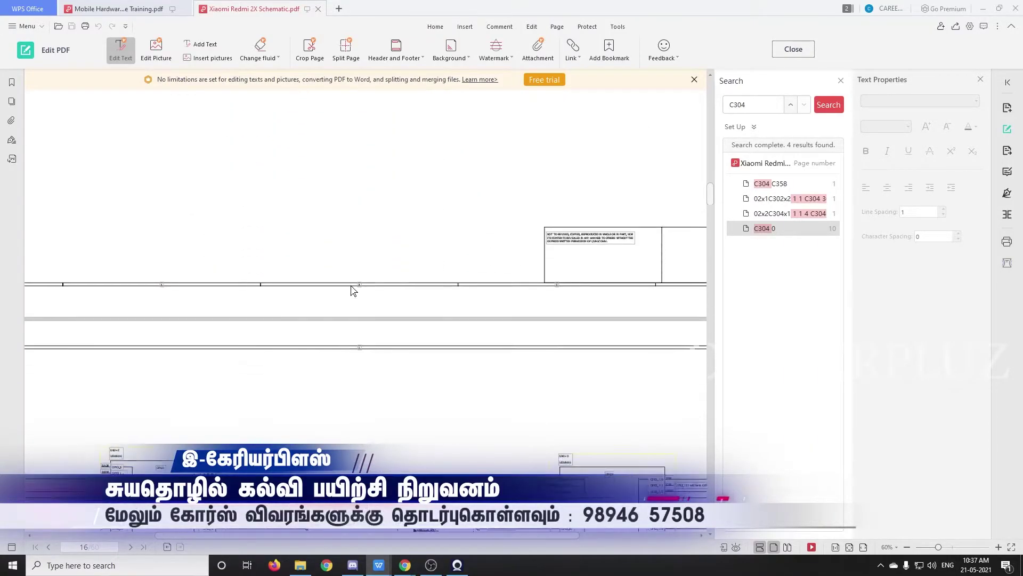
scroll(321, 335, "down", 8)
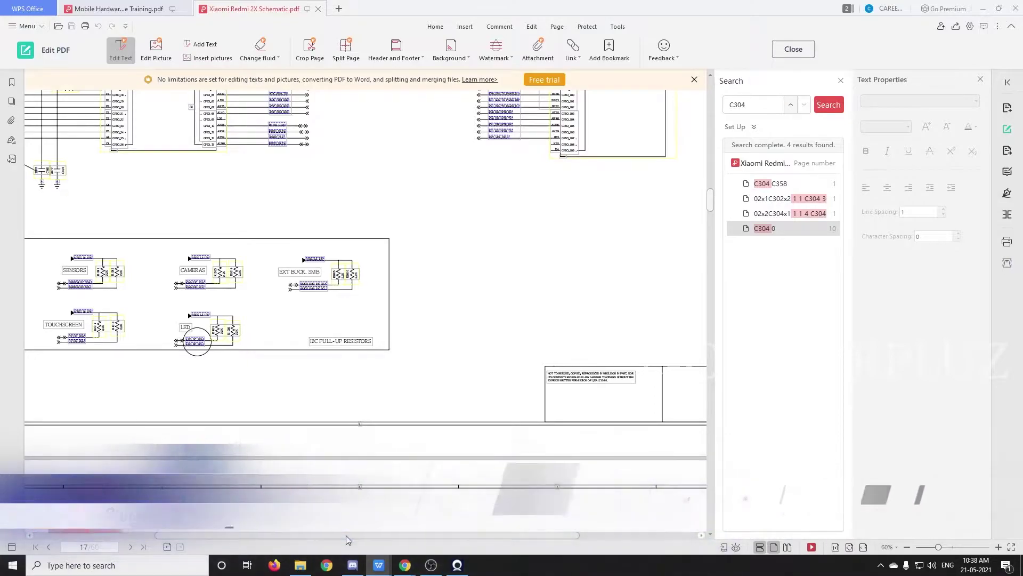
- Pan across the sheets and scroll on to the battery connector schematic on page 23
left_click_drag(346, 535, 306, 535)
scroll(46, 292, "up", 5)
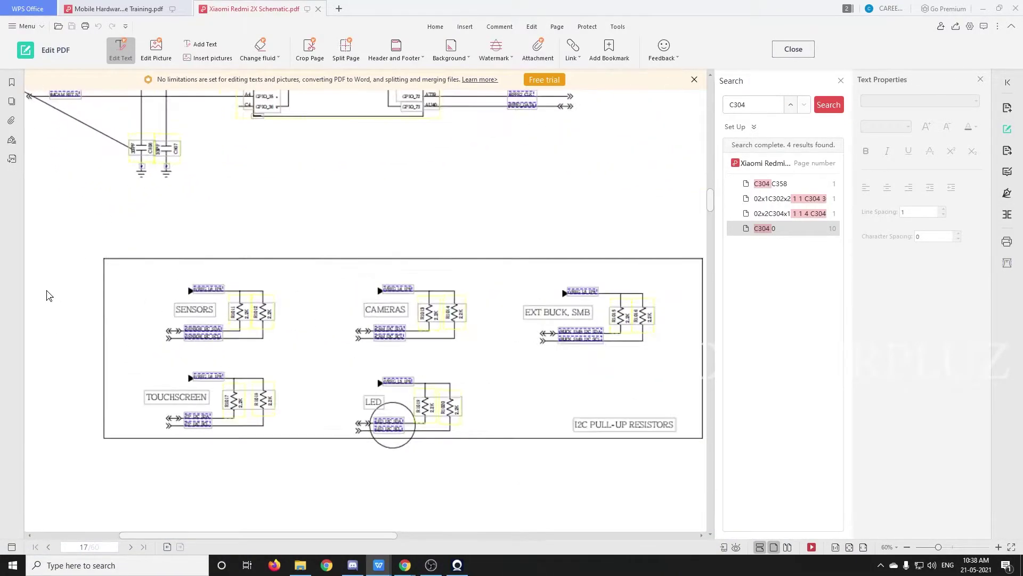
scroll(258, 399, "down", 3)
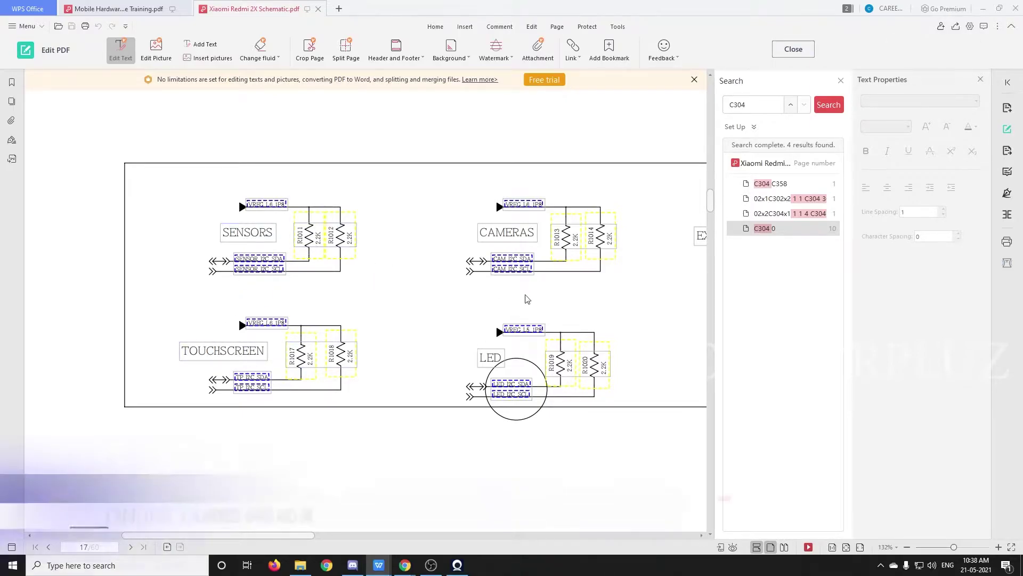
left_click_drag(302, 536, 374, 537)
scroll(409, 414, "down", 4, "ctrl")
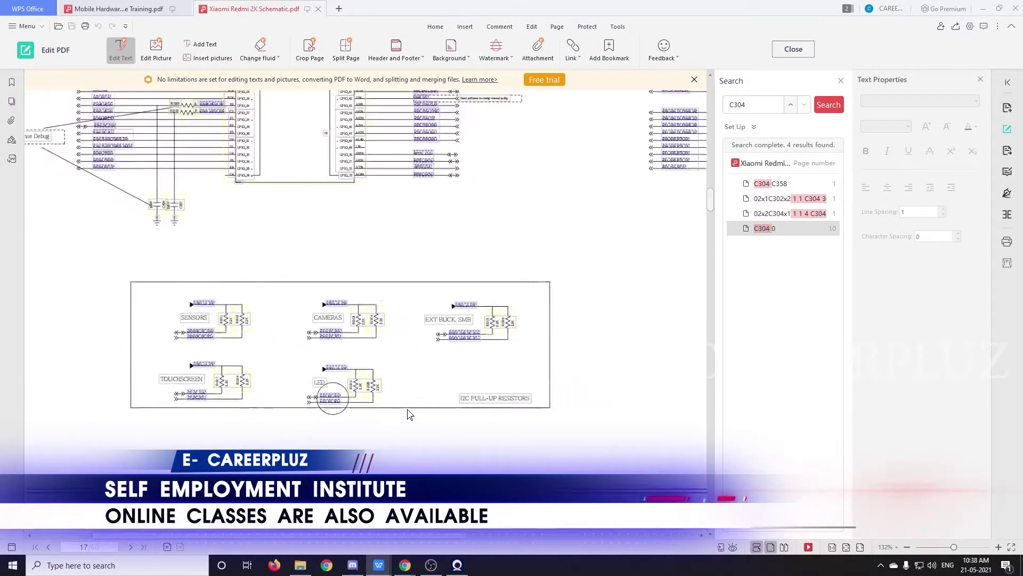
scroll(411, 411, "down", 10)
scroll(360, 414, "down", 10)
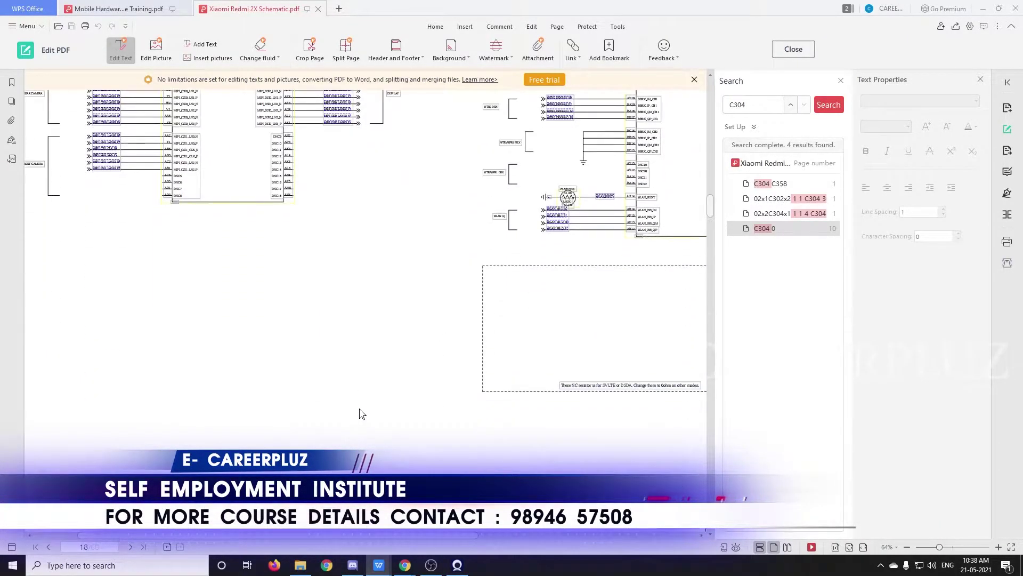
scroll(309, 437, "down", 6, "ctrl")
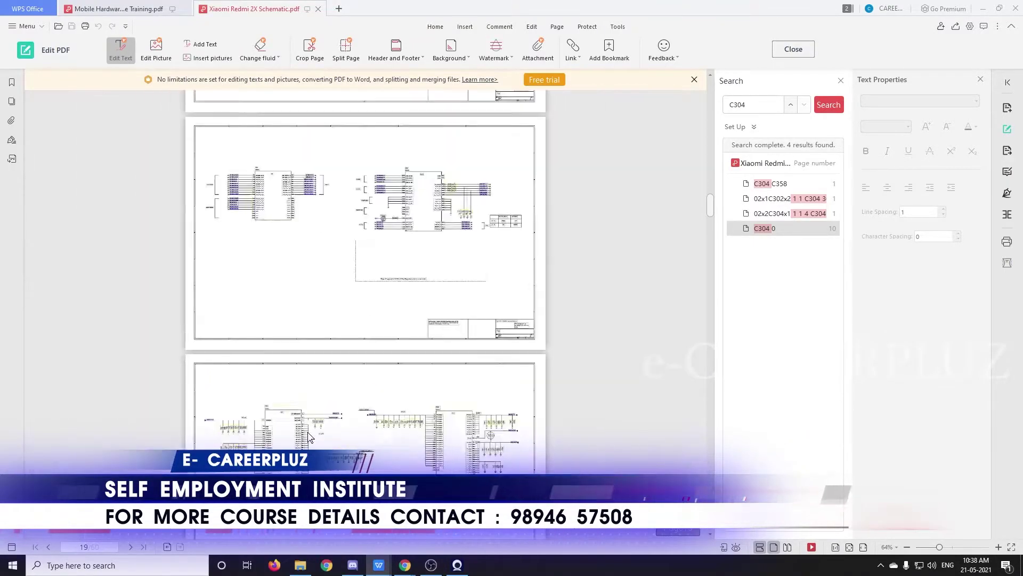
scroll(360, 426, "down", 5)
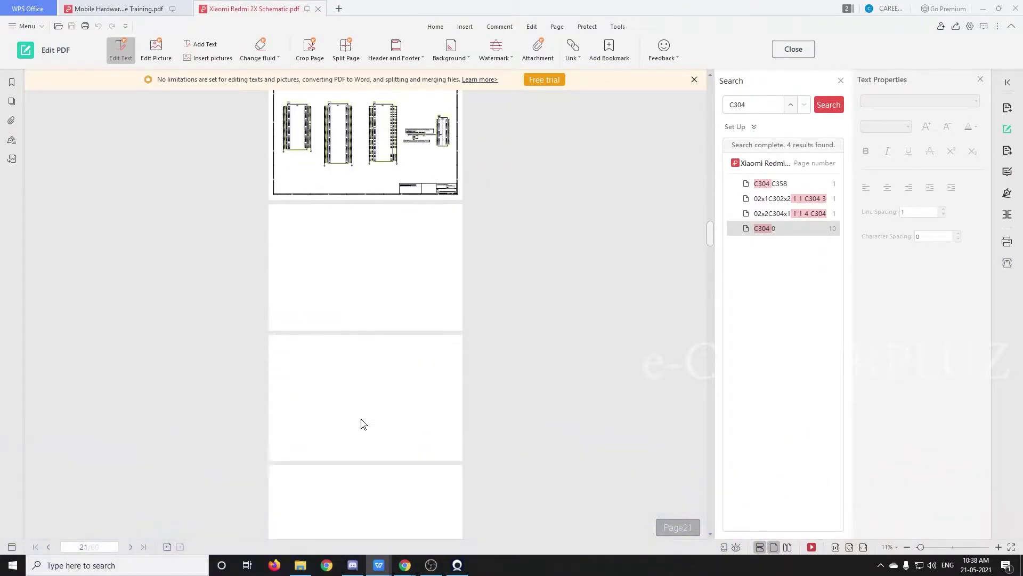
scroll(387, 312, "up", 6, "ctrl")
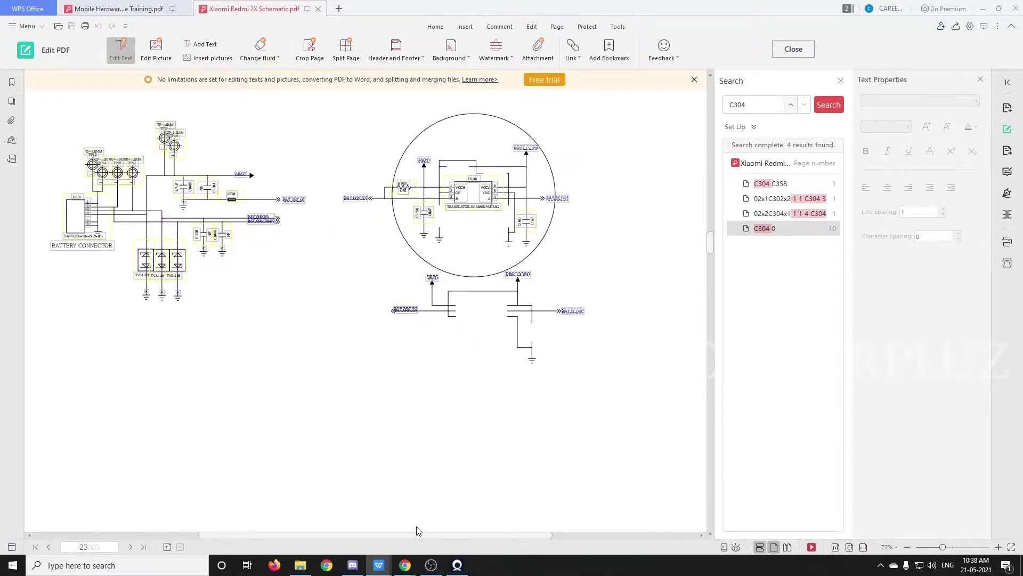
- Jump back from page 23 to page 1 of 60, the VIETMOBILE board layout
left_click_drag(369, 536, 280, 523)
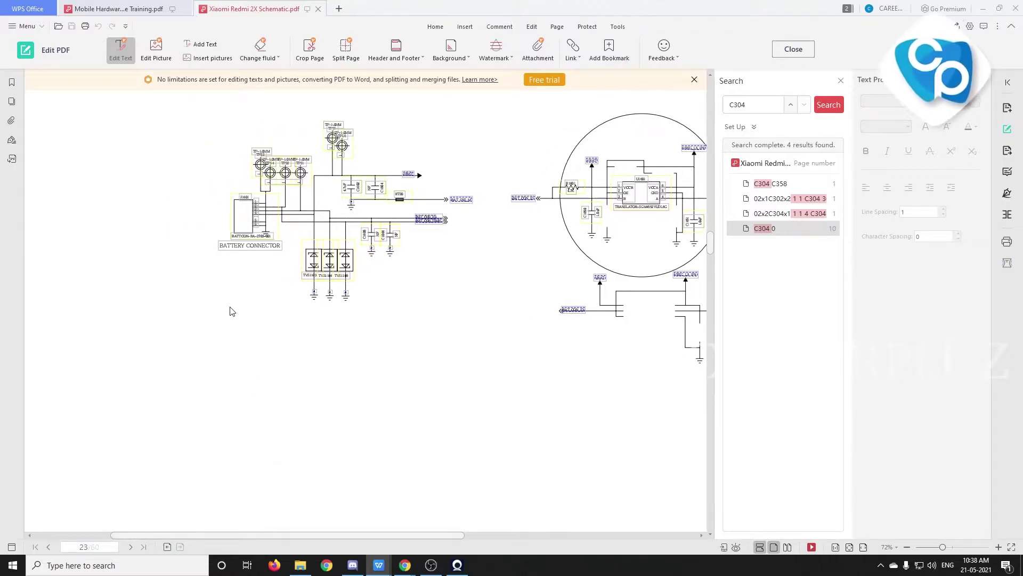
scroll(230, 312, "up", 3, "ctrl")
scroll(317, 367, "up", 3)
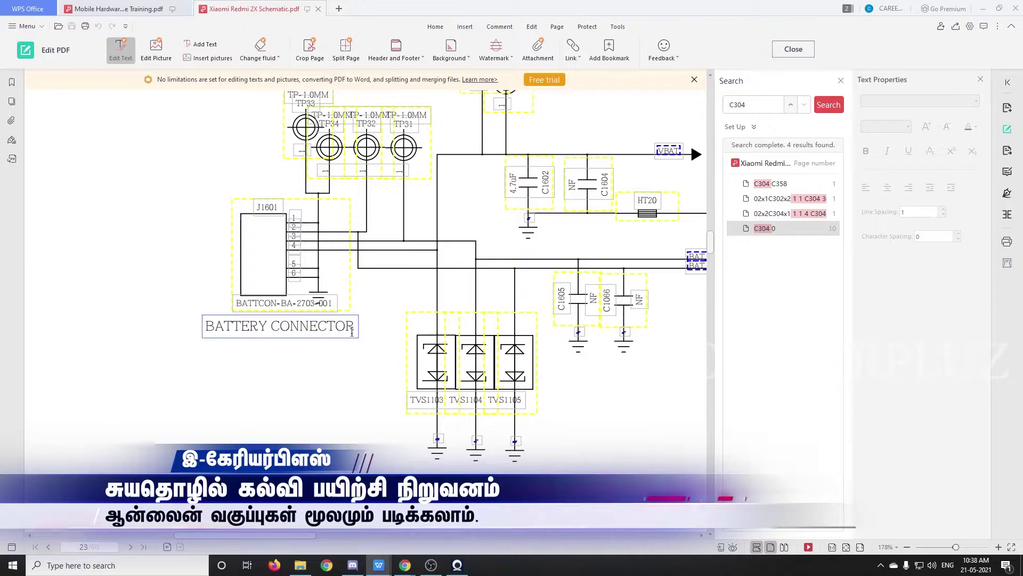
scroll(249, 326, "up", 1, "ctrl")
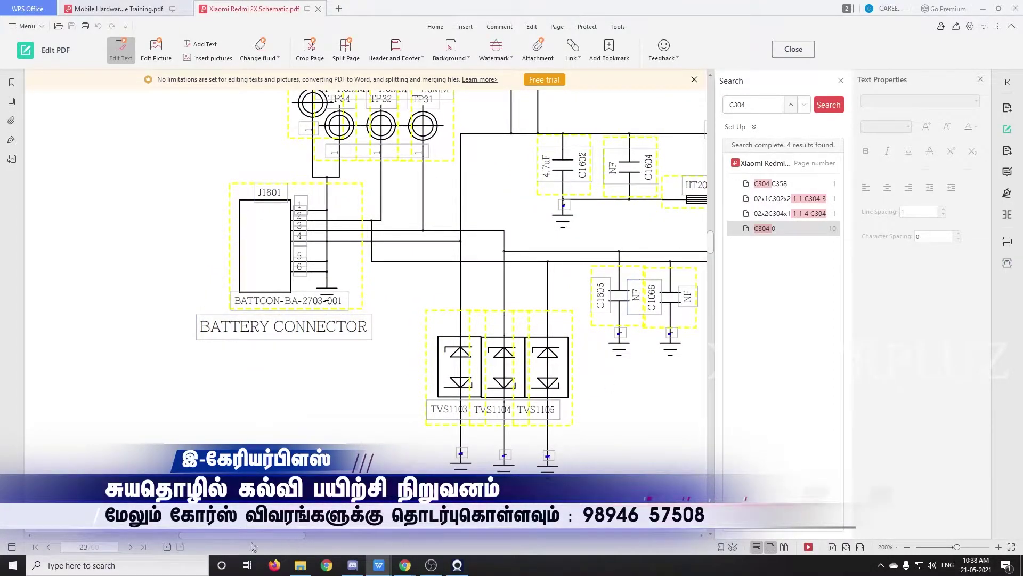
left_click_drag(247, 536, 273, 537)
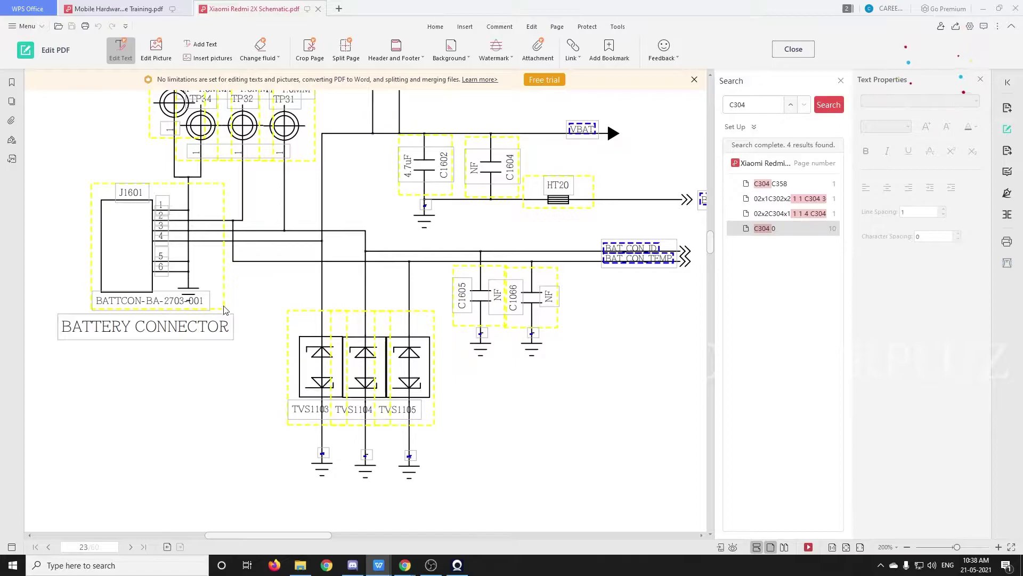
scroll(224, 309, "down", 3, "ctrl")
scroll(202, 306, "up", 2, "ctrl")
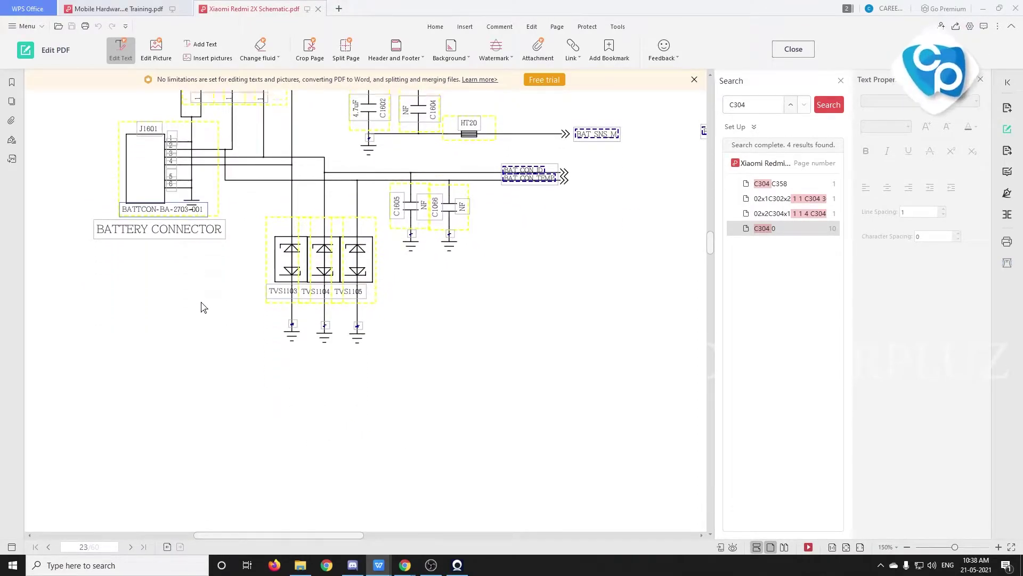
scroll(202, 307, "up", 5)
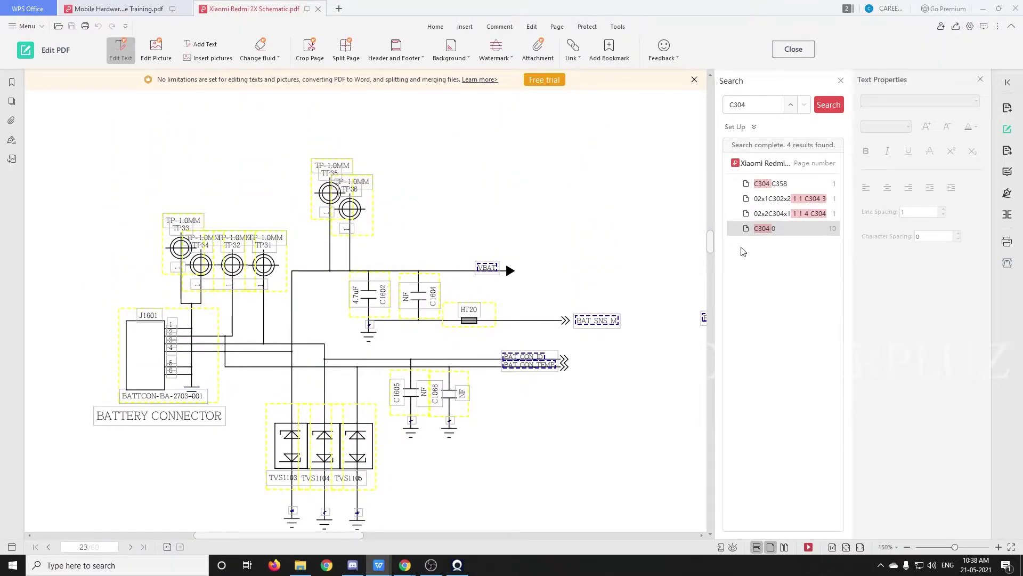
left_click_drag(711, 241, 695, 86)
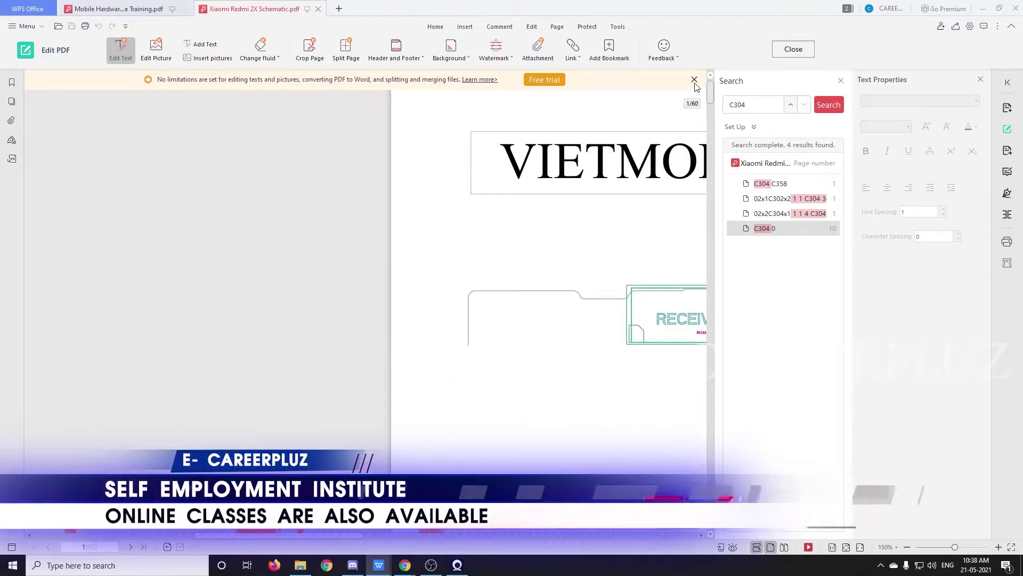
- Zoom the page 1 layout to 619% on the RECEIVER outline and replace C304 with rec401 in search
left_click_drag(335, 539, 430, 541)
scroll(403, 420, "down", 3)
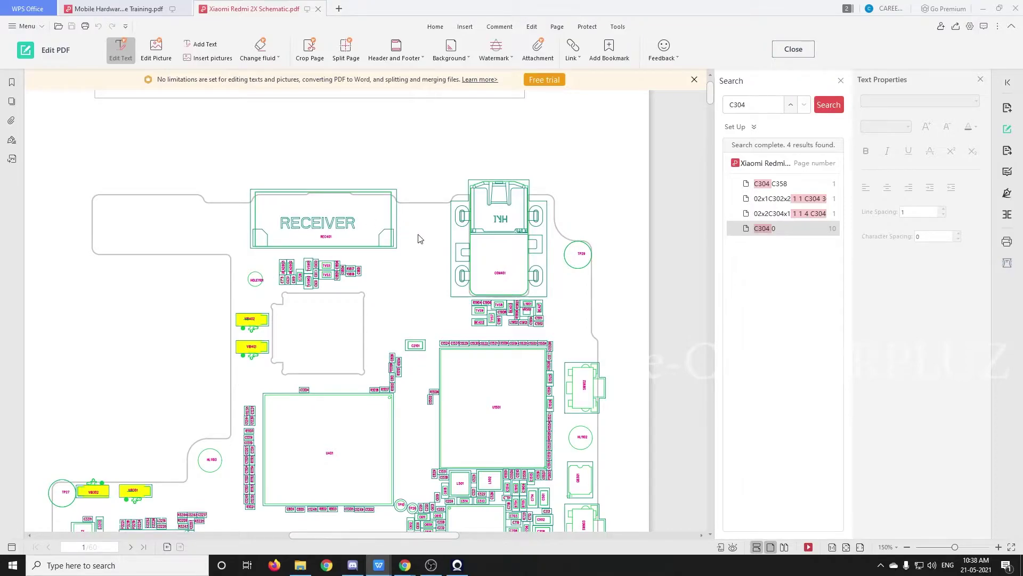
scroll(539, 341, "down", 5)
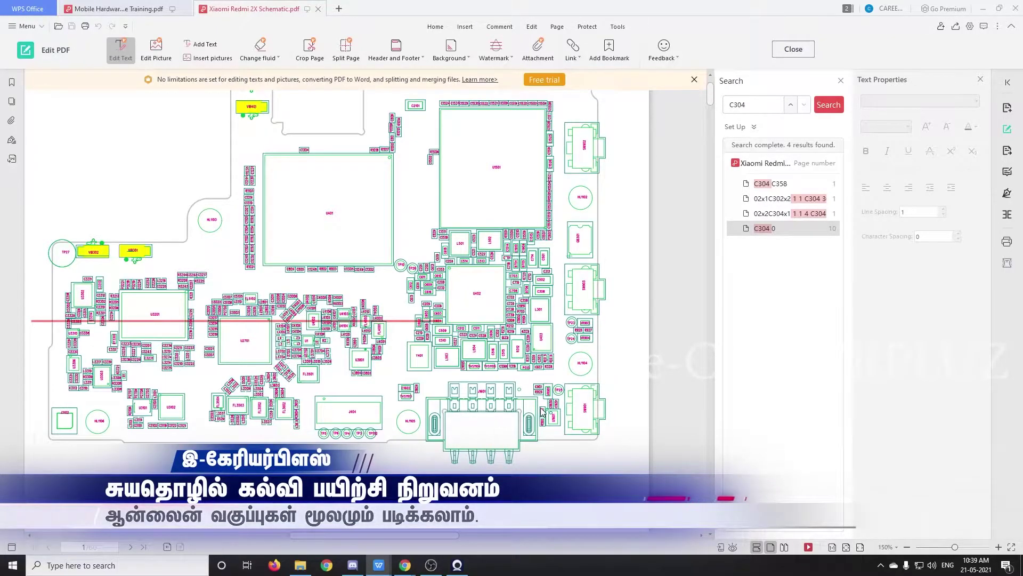
scroll(272, 164, "up", 4)
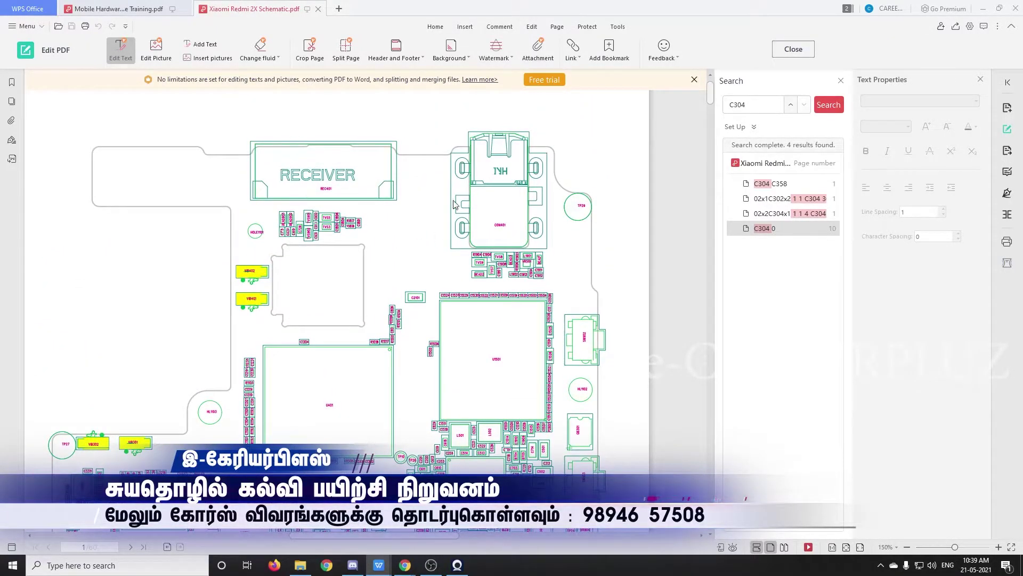
scroll(331, 191, "up", 6, "ctrl")
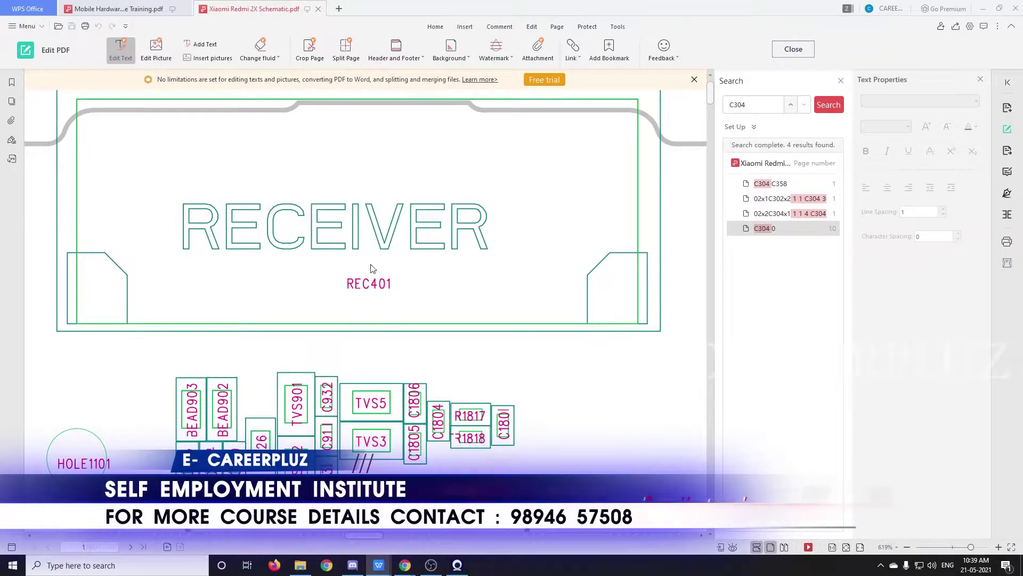
left_click_drag(765, 105, 719, 101)
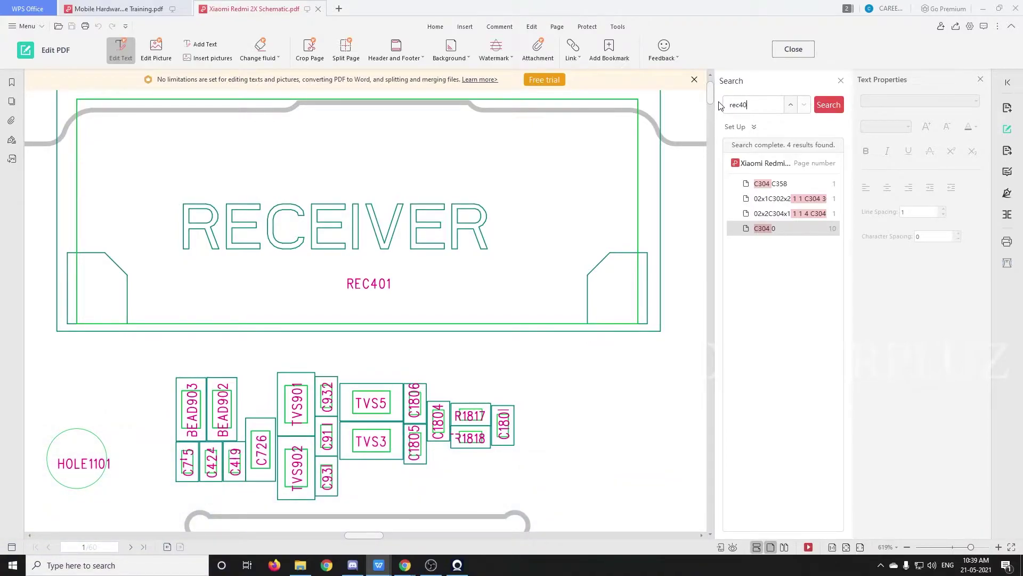
- Search rec401 and step to its page 25 match in the RECEIVER schematic, then zoom out
left_click(827, 105)
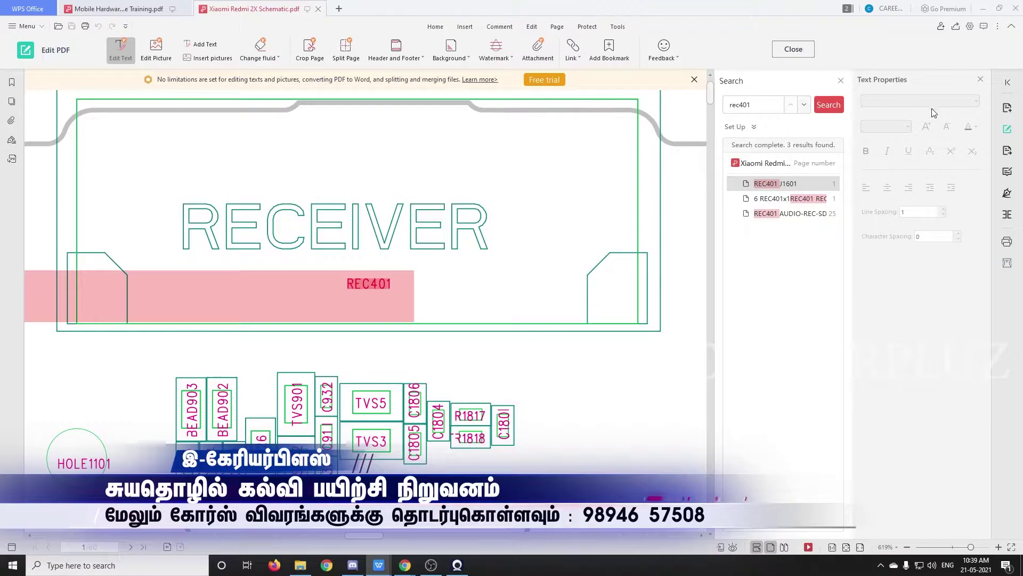
left_click(804, 105)
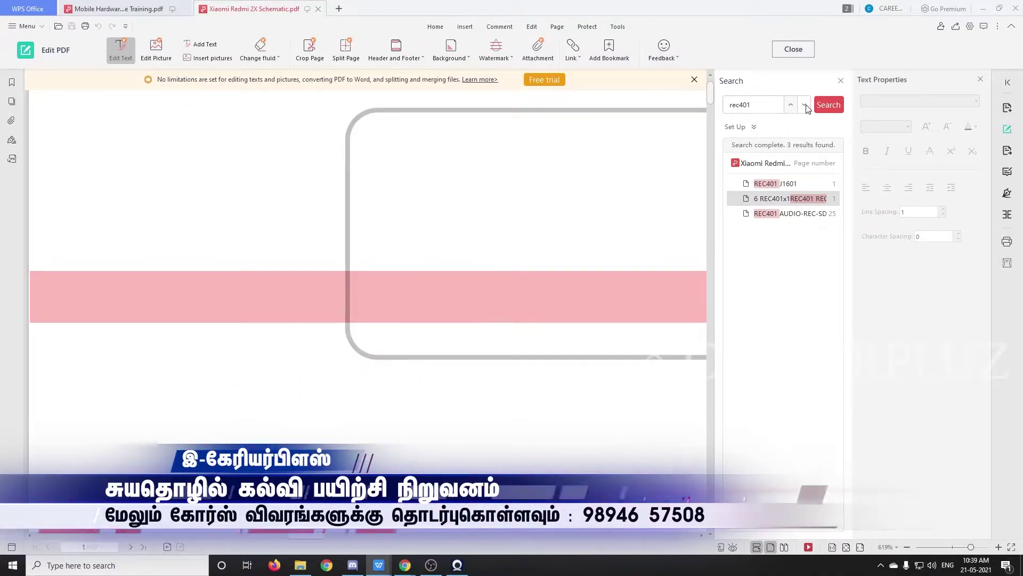
left_click(804, 105)
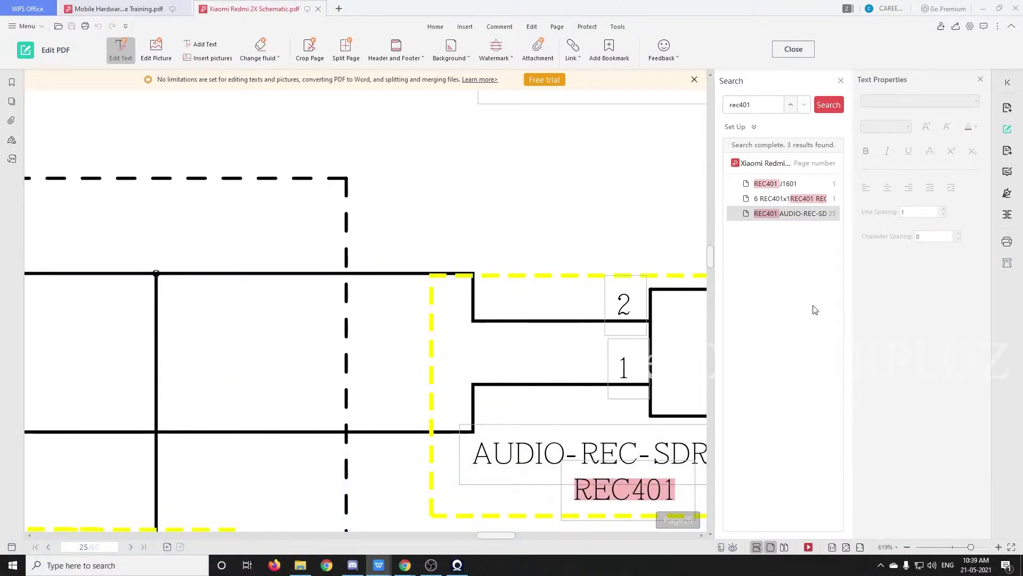
scroll(612, 384, "down", 5)
scroll(587, 295, "up", 2)
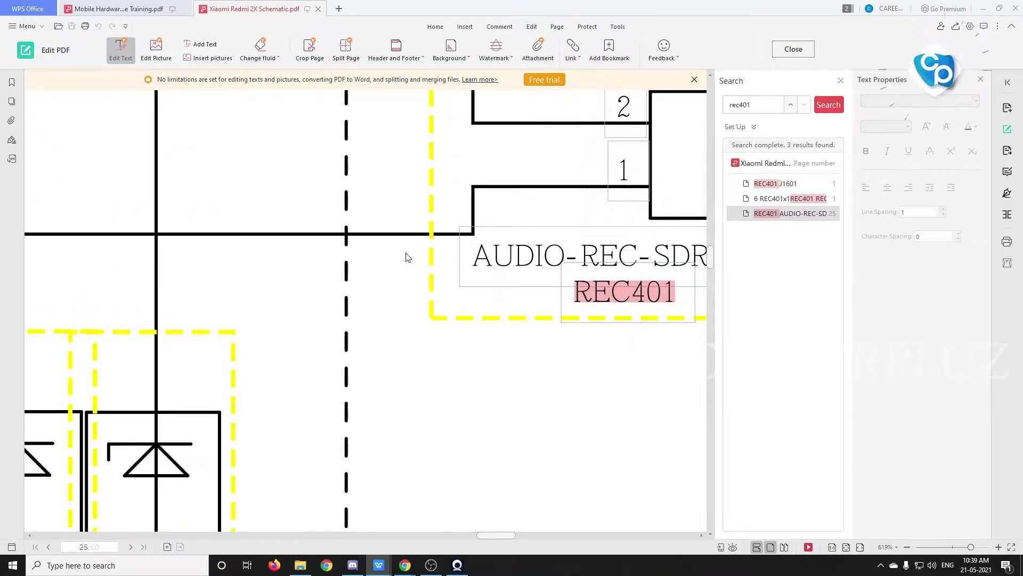
scroll(408, 257, "down", 5)
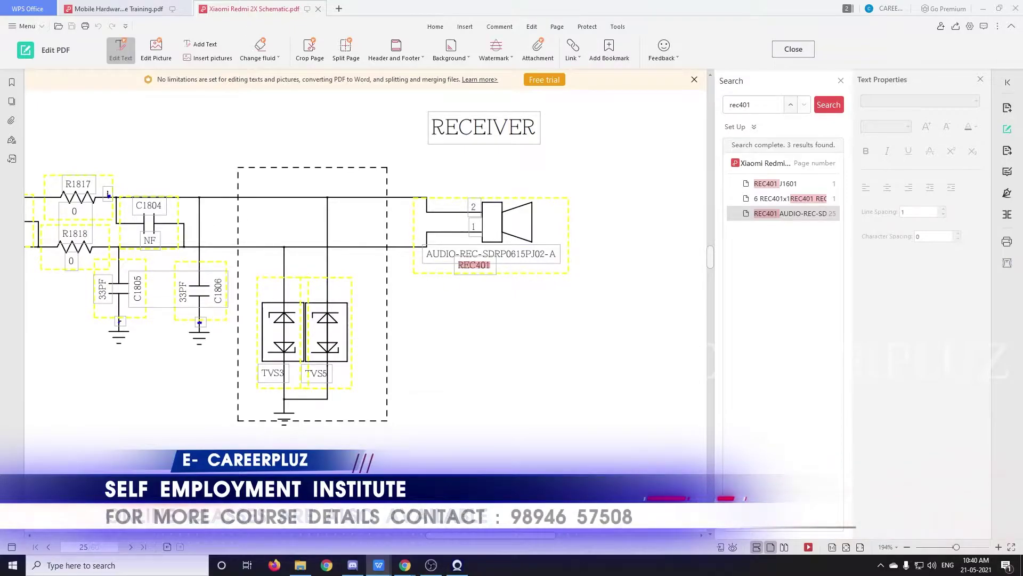
left_click_drag(545, 537, 507, 542)
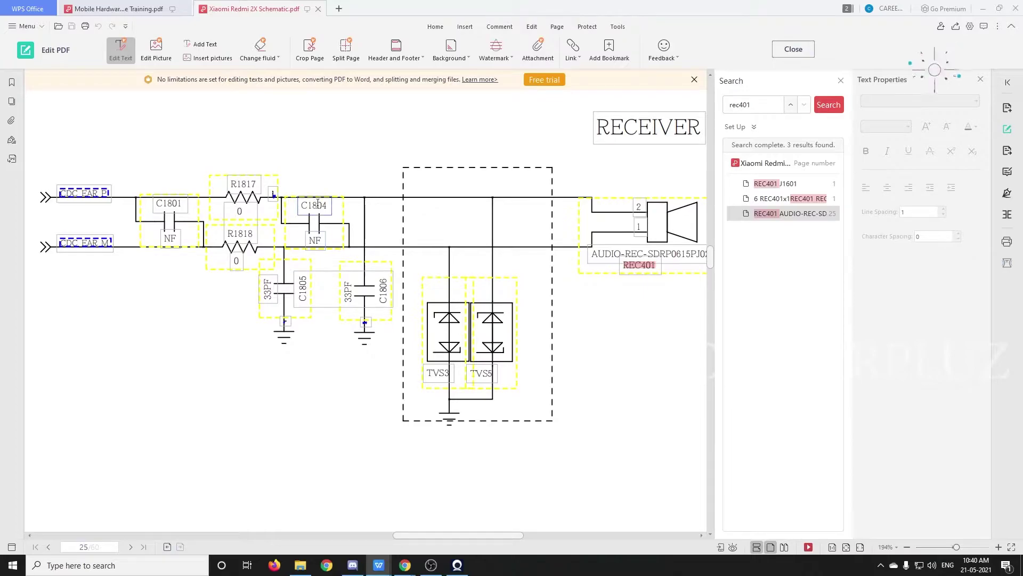
left_click_drag(497, 538, 478, 537)
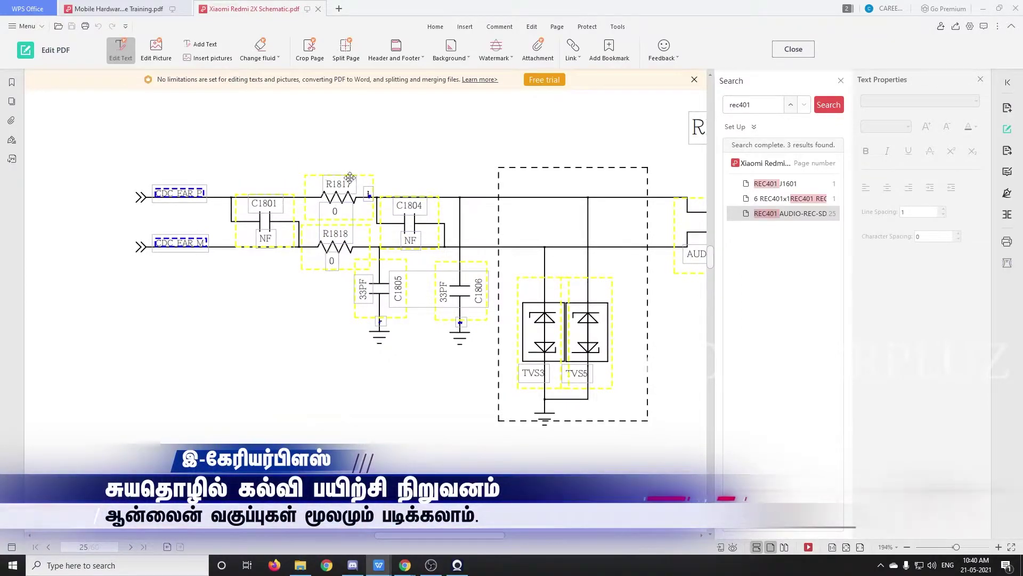
scroll(288, 275, "up", 5)
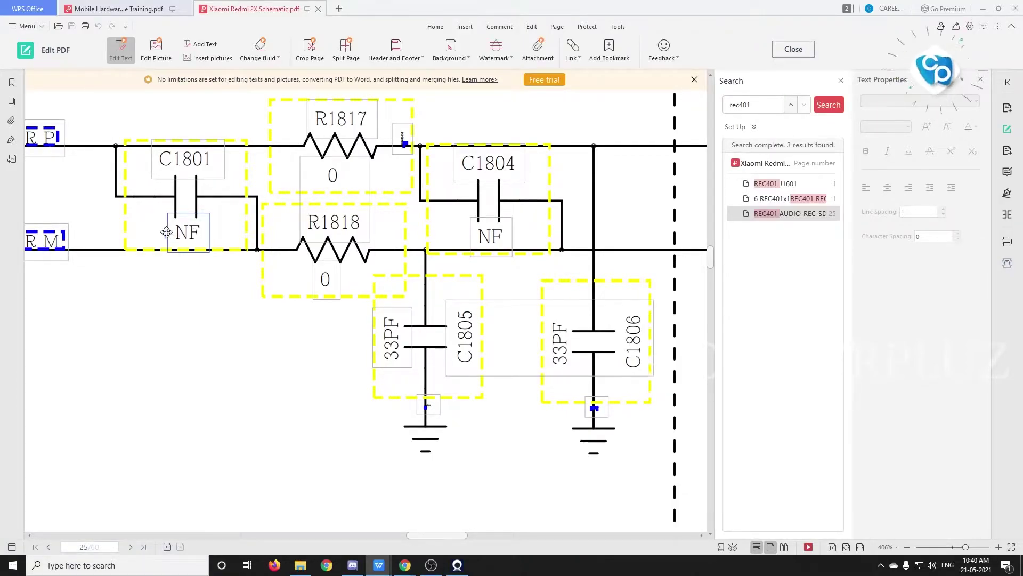
scroll(233, 188, "down", 5)
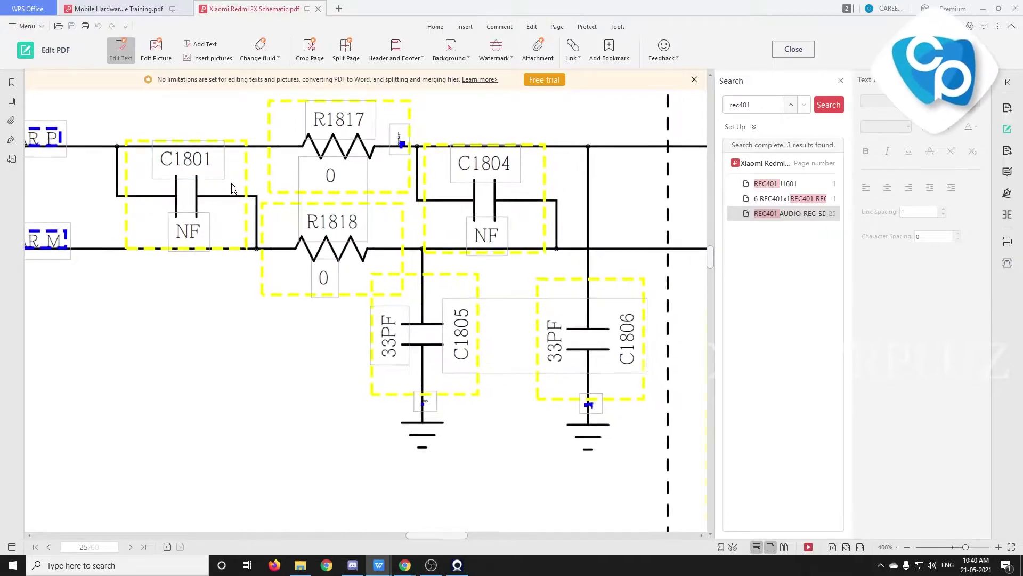
scroll(233, 188, "up", 5)
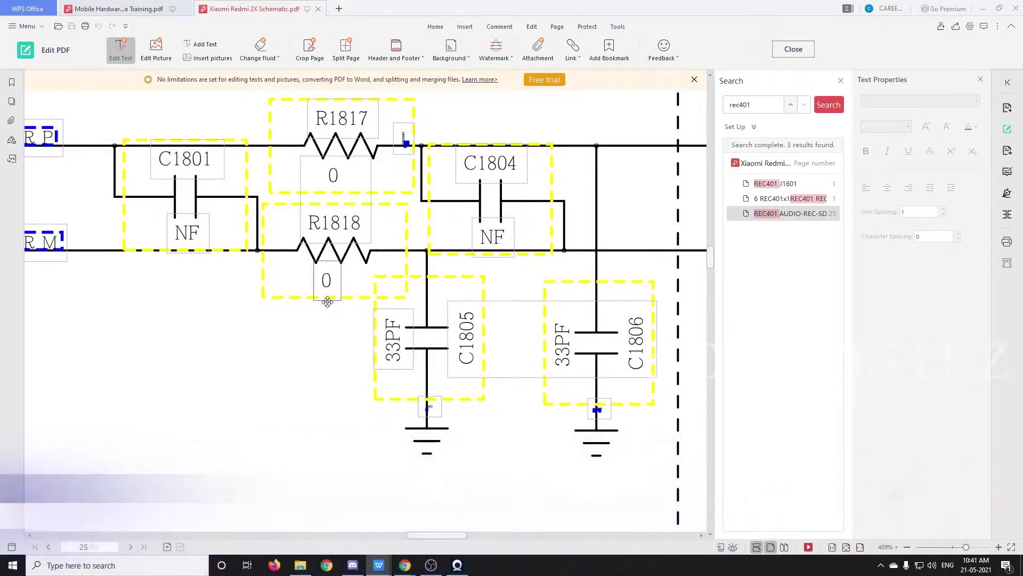
scroll(274, 304, "down", 3)
scroll(279, 305, "down", 4)
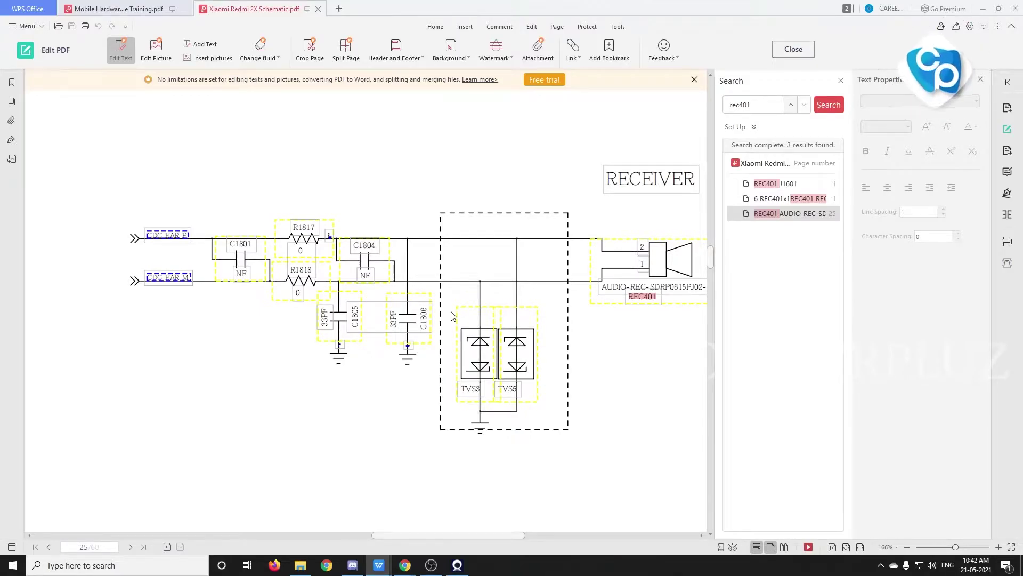
scroll(187, 305, "up", 1)
scroll(186, 305, "up", 1)
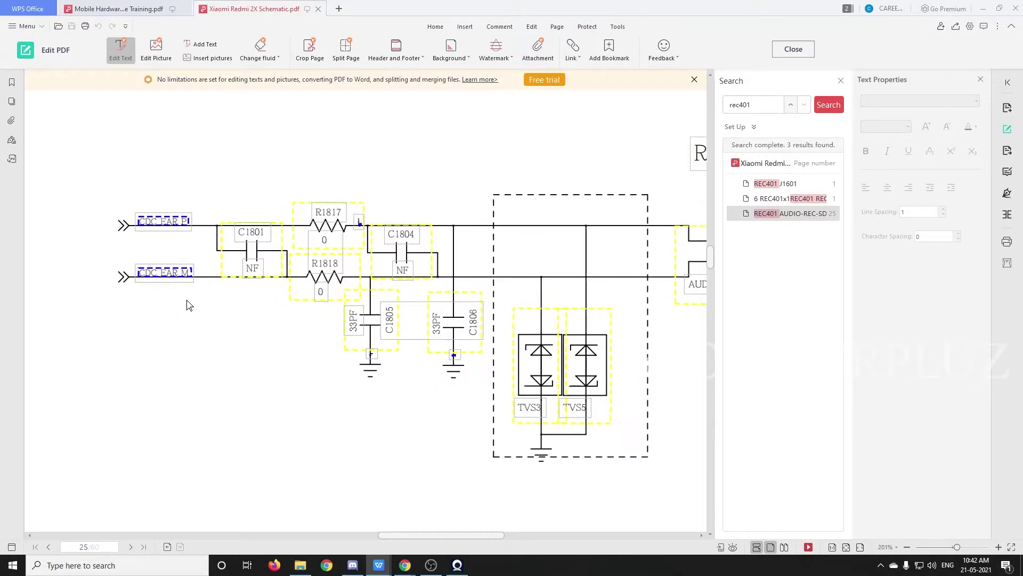
scroll(401, 539, "right", 3)
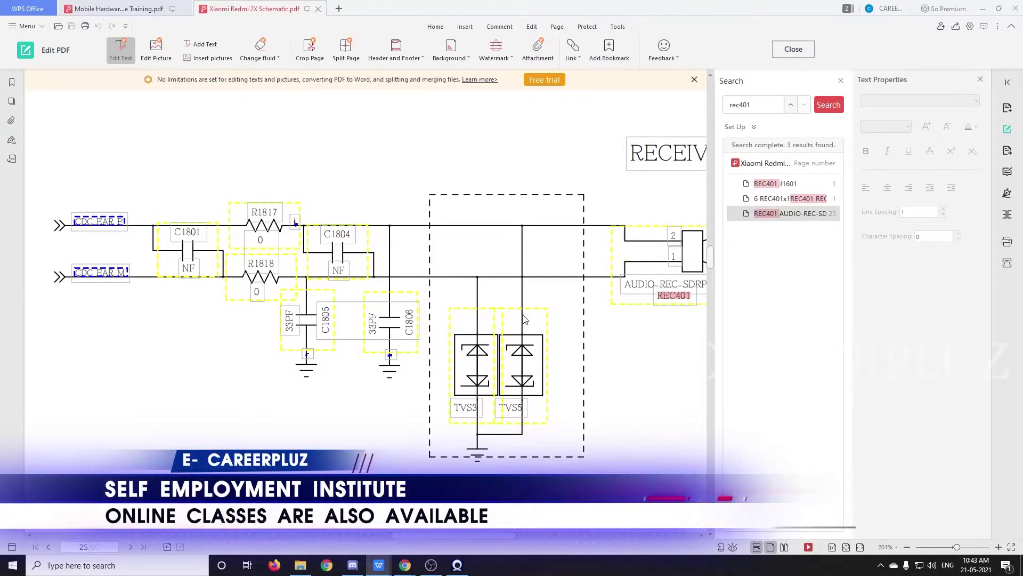
left_click(265, 240)
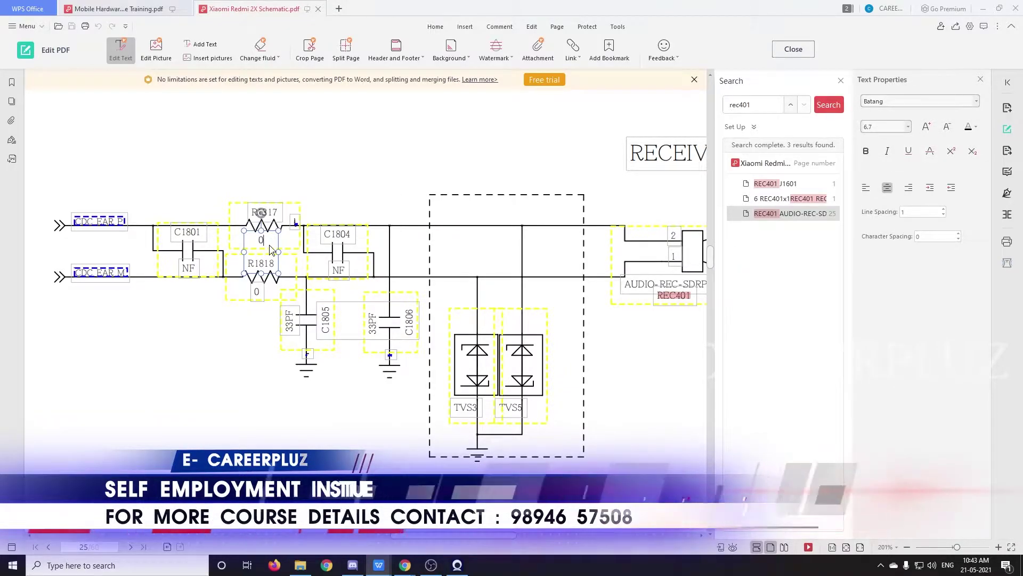
key("Escape")
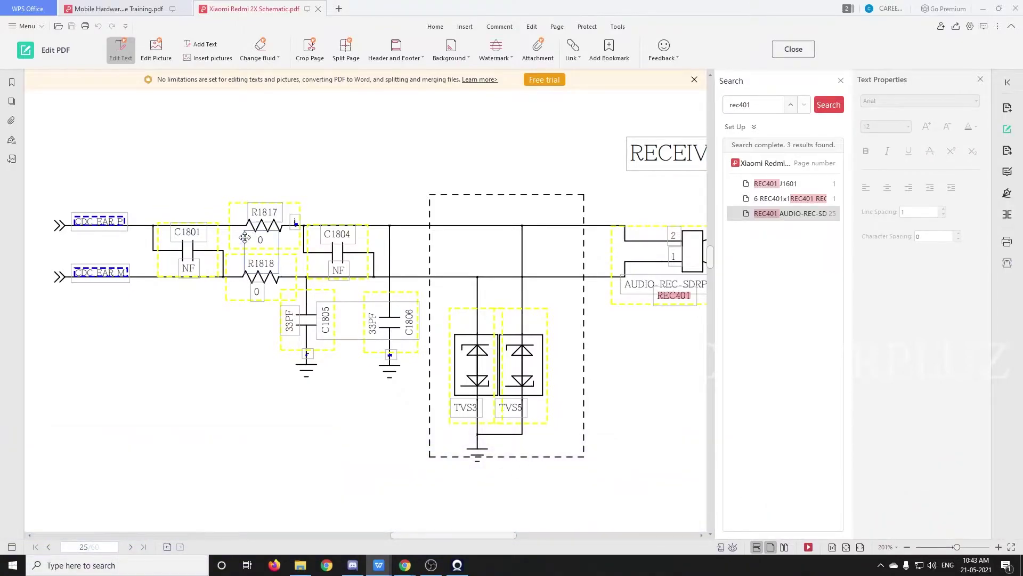
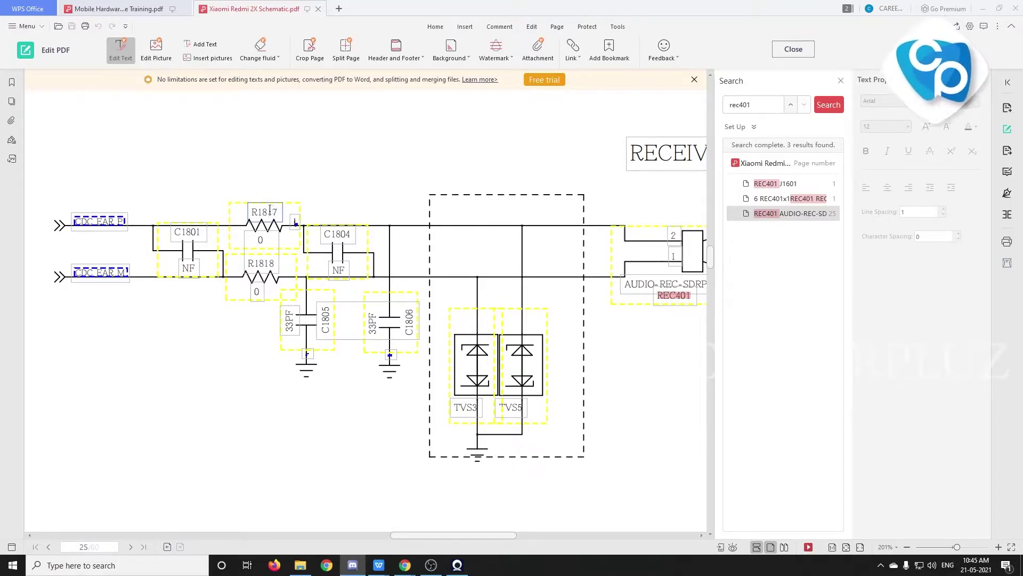
- Search the schematic for r1817, finding 2 results on page 1 and page 25
double_click(731, 104)
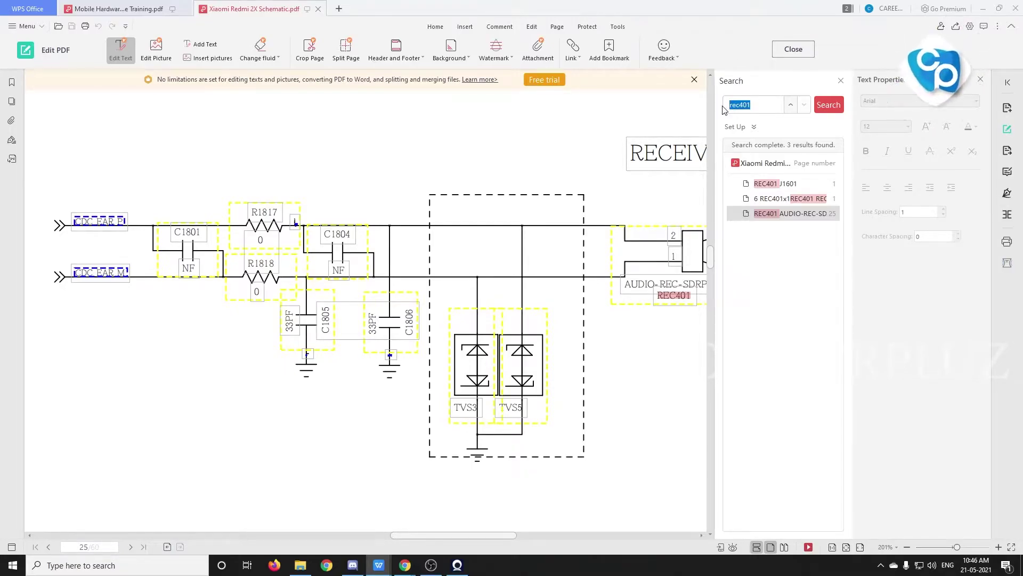
type("r1")
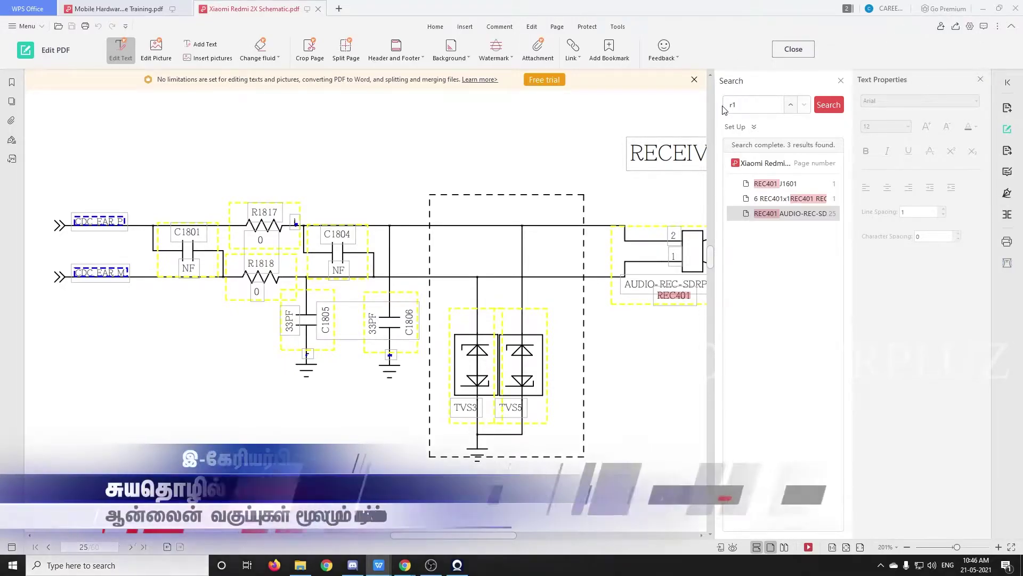
type("817")
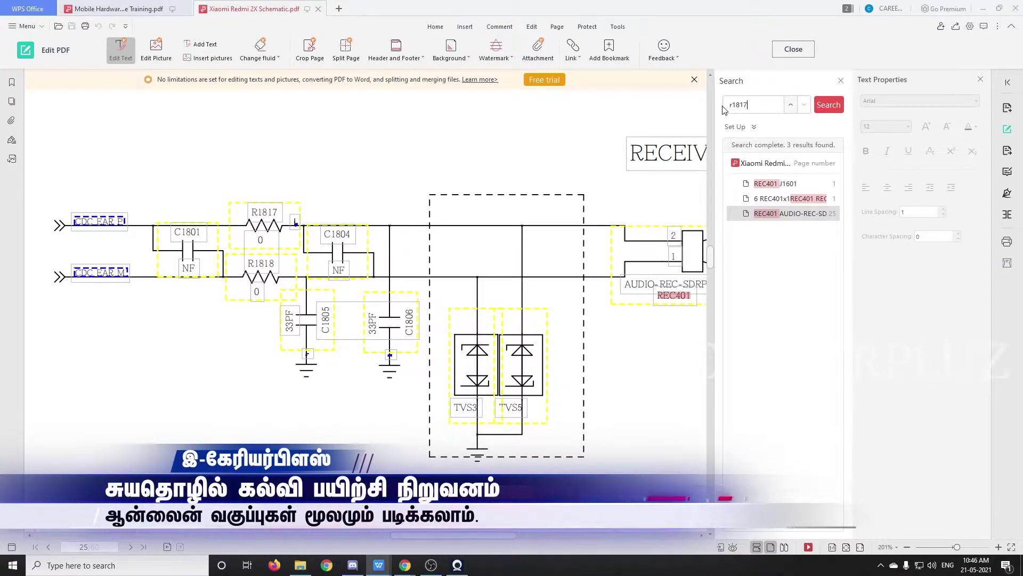
left_click(829, 105)
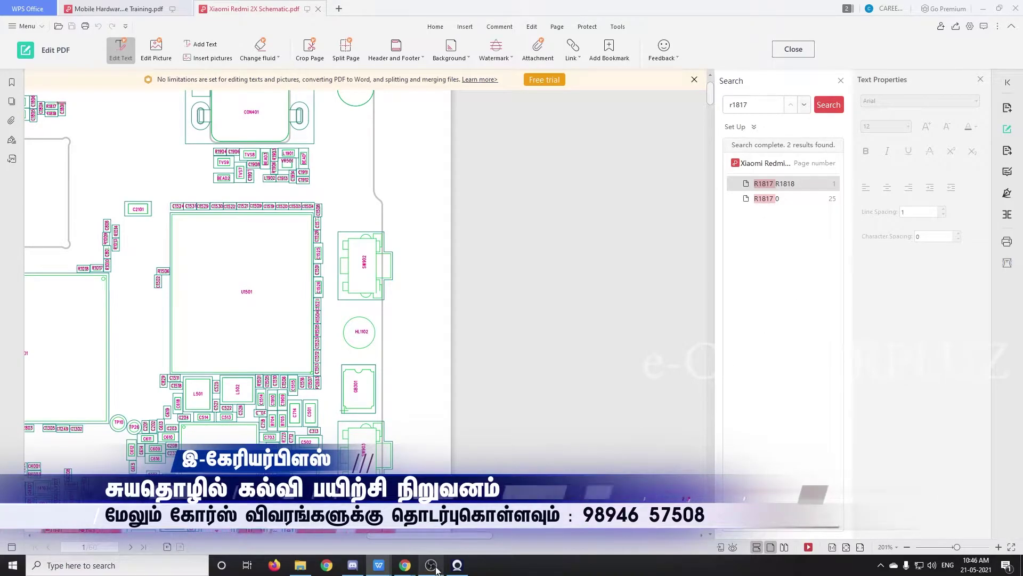
left_click_drag(440, 535, 356, 530)
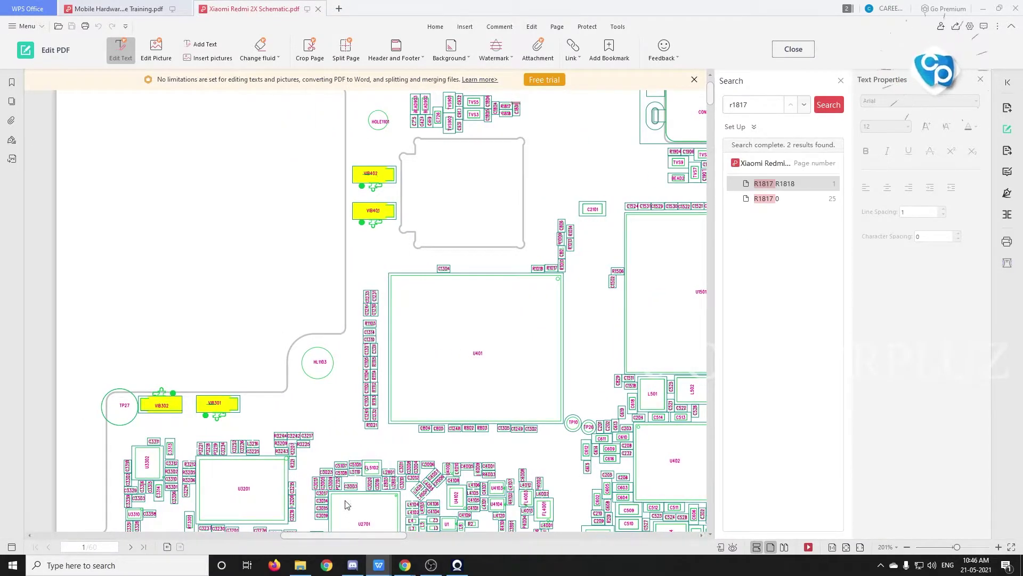
scroll(585, 125, "up", 4)
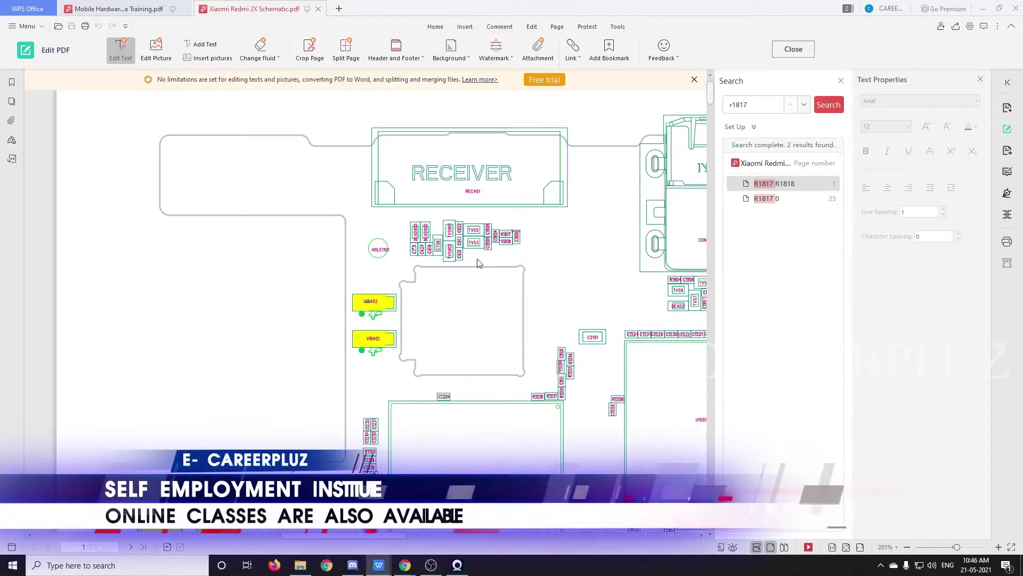
scroll(477, 263, "down", 5)
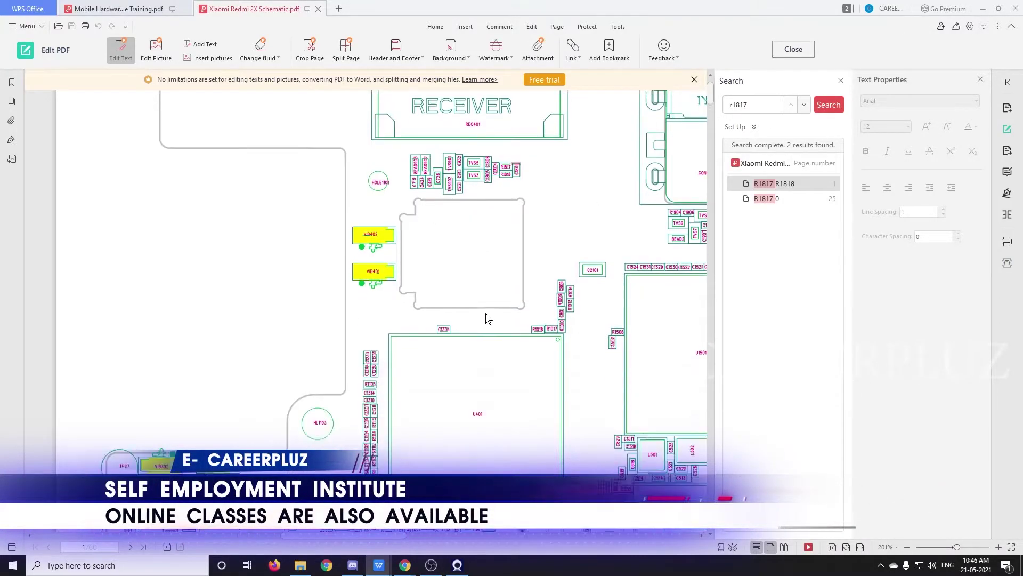
scroll(472, 314, "up", 10)
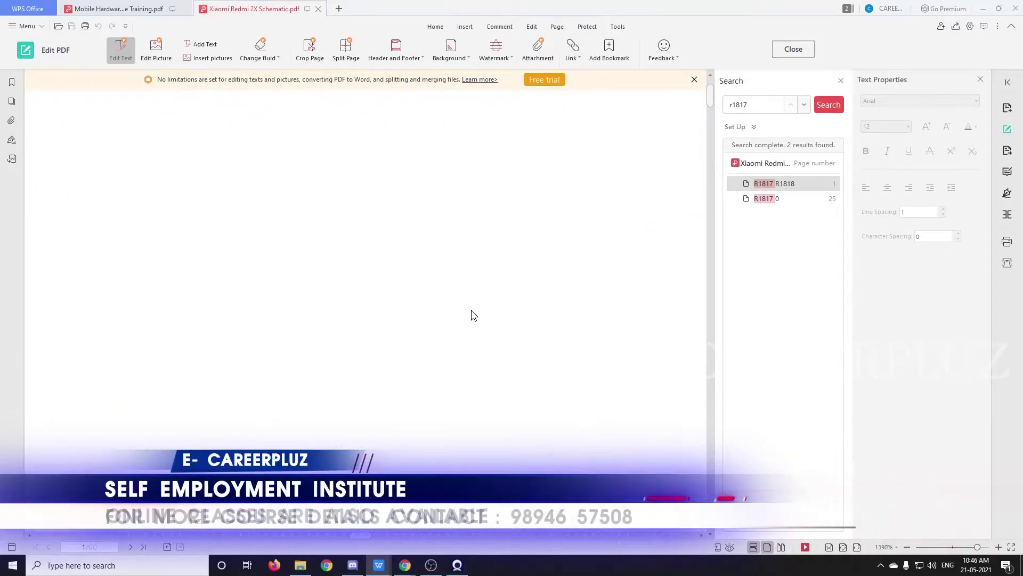
- Jump to the first R1817 result and pan to show R1817, R1818 and C1804
left_click(803, 105)
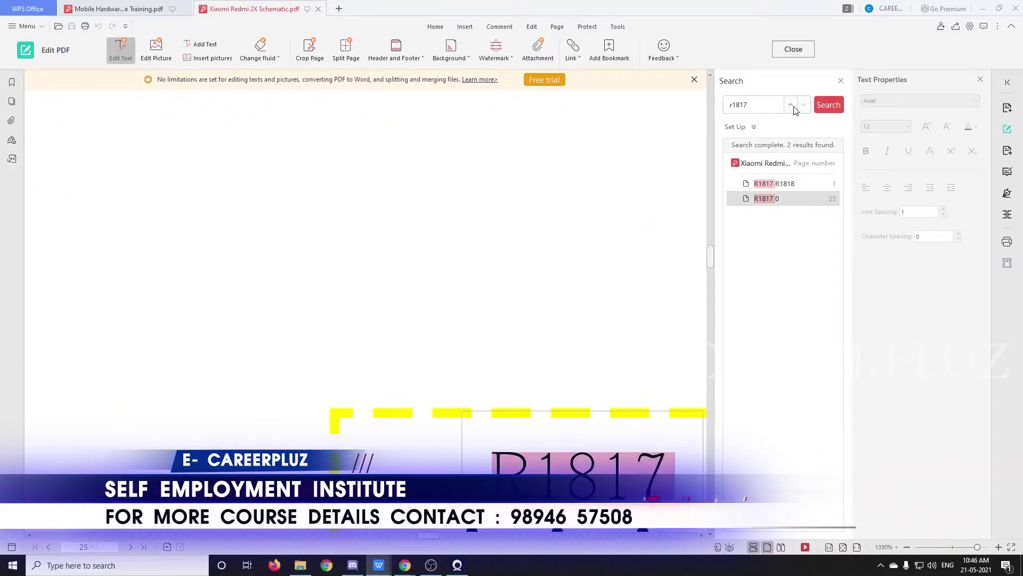
left_click(790, 105)
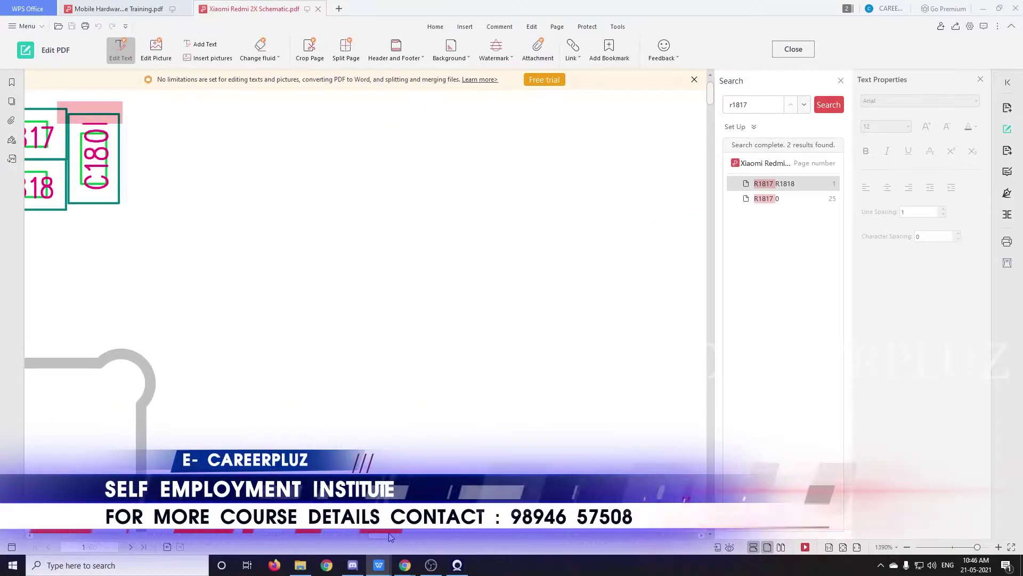
left_click_drag(386, 533, 375, 532)
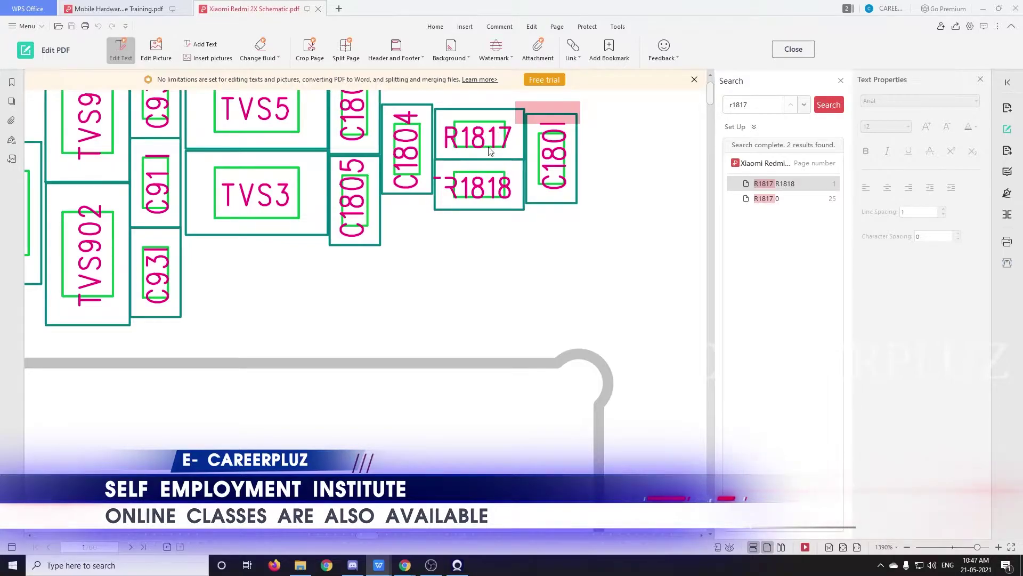
- Zoom in and out around R1817 and R1818 on the page 1 board layout
scroll(476, 168, "down", 8)
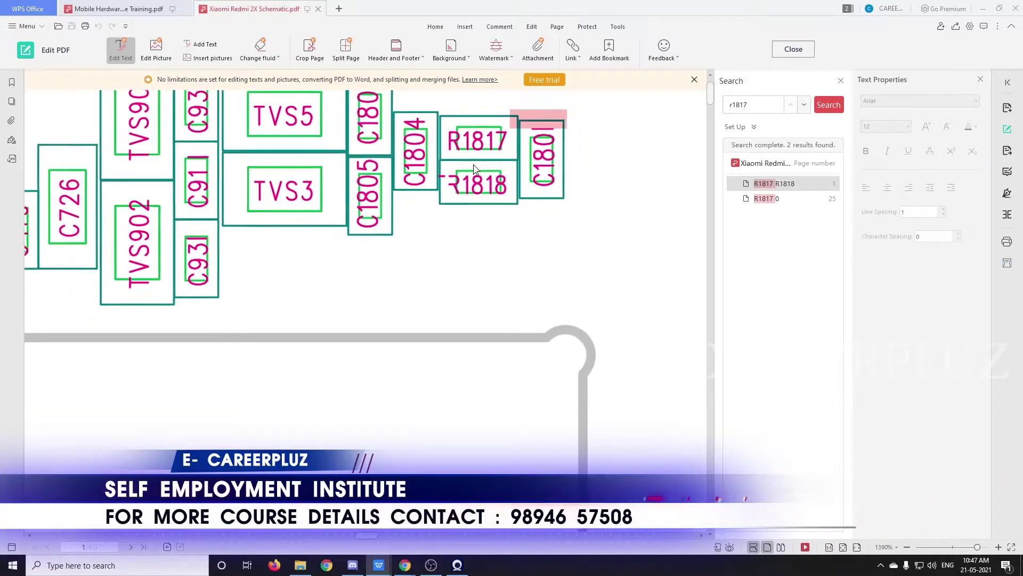
scroll(474, 165, "down", 4)
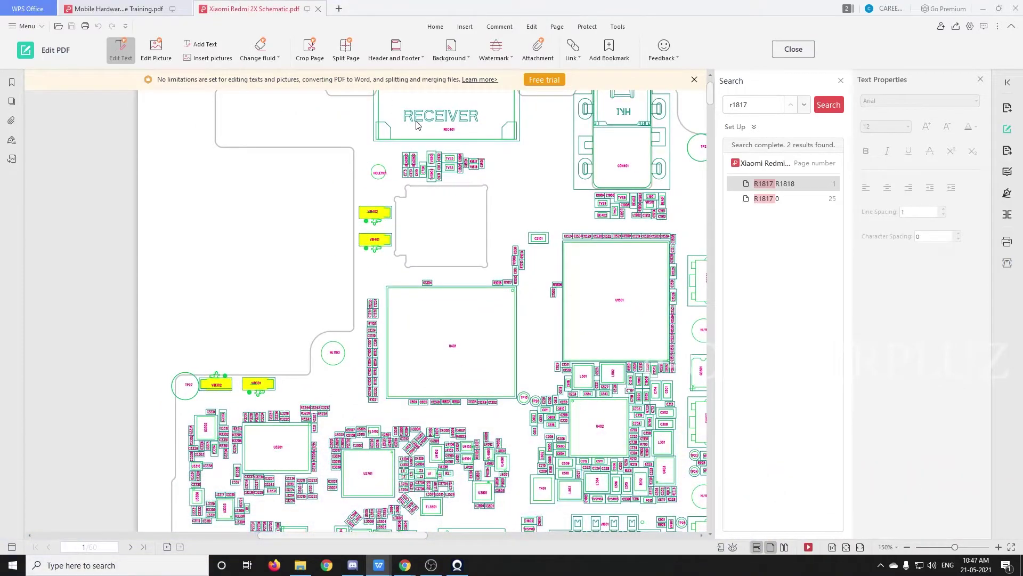
scroll(484, 171, "up", 5)
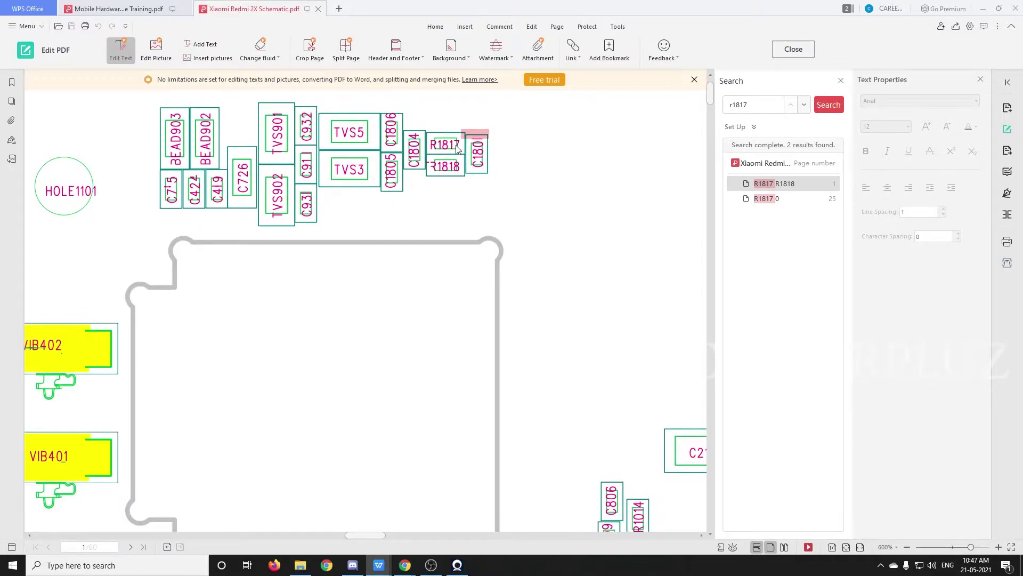
scroll(459, 149, "up", 1)
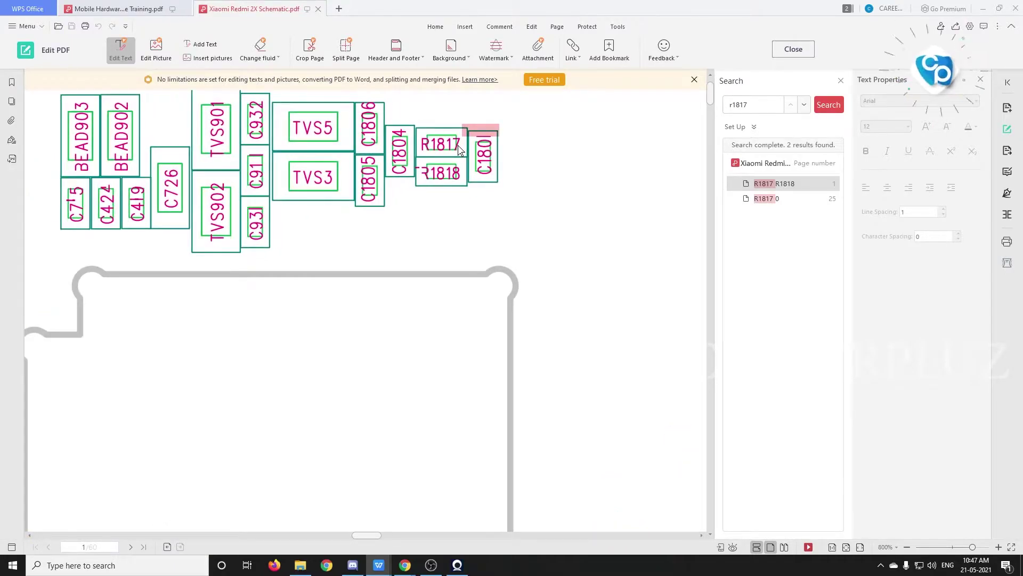
scroll(460, 150, "down", 4)
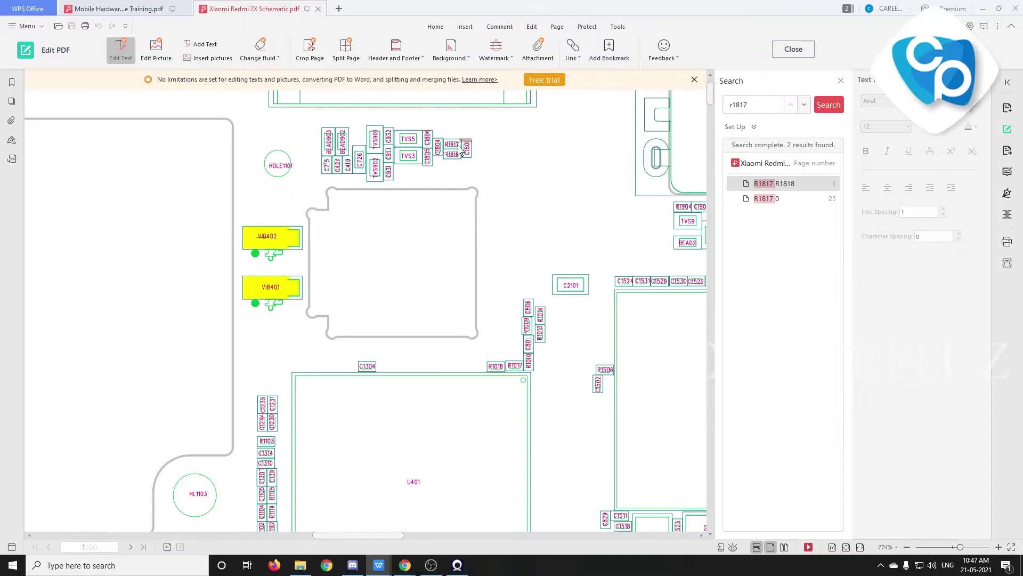
scroll(460, 150, "up", 1)
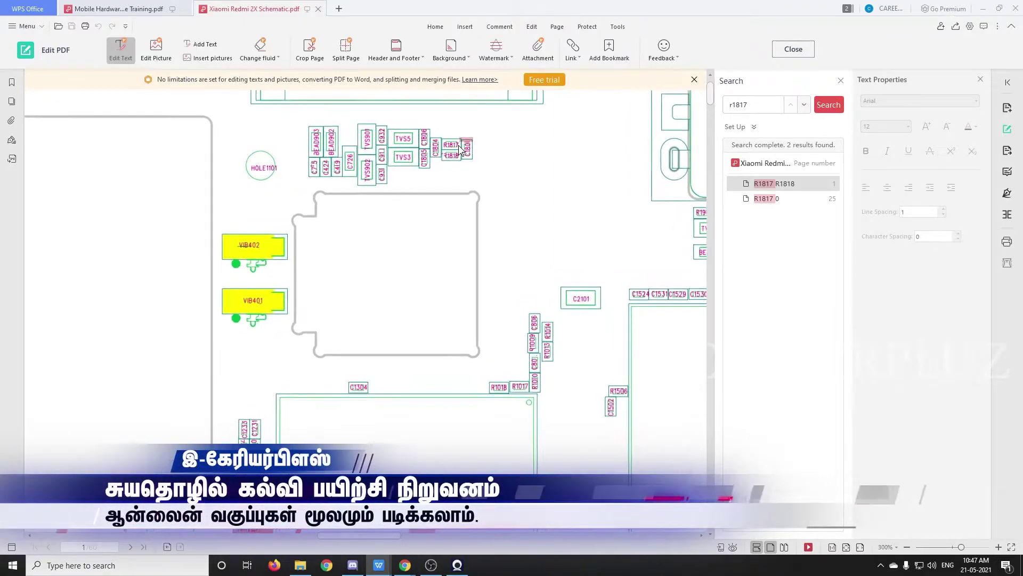
scroll(459, 150, "up", 5)
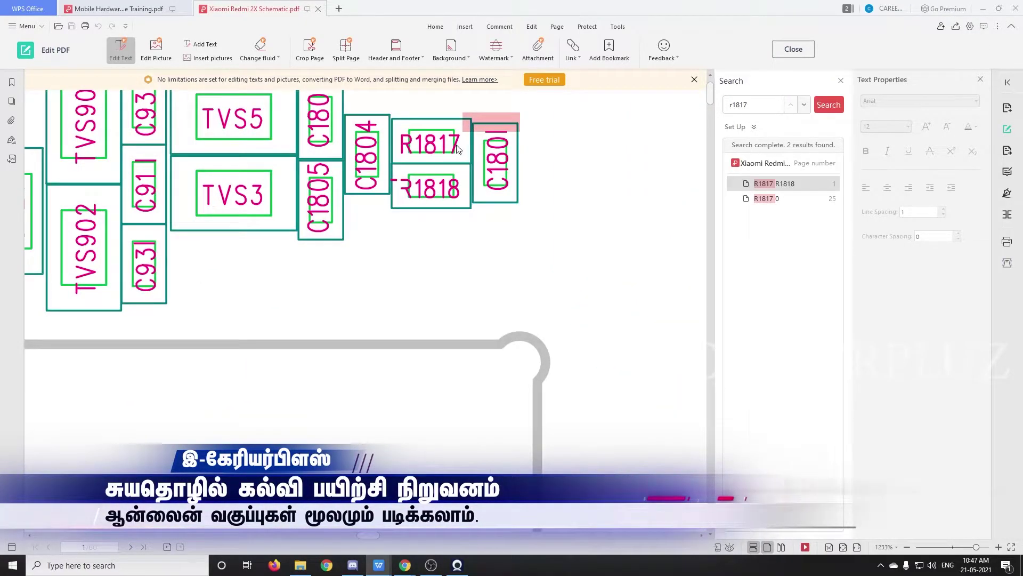
scroll(457, 150, "down", 5)
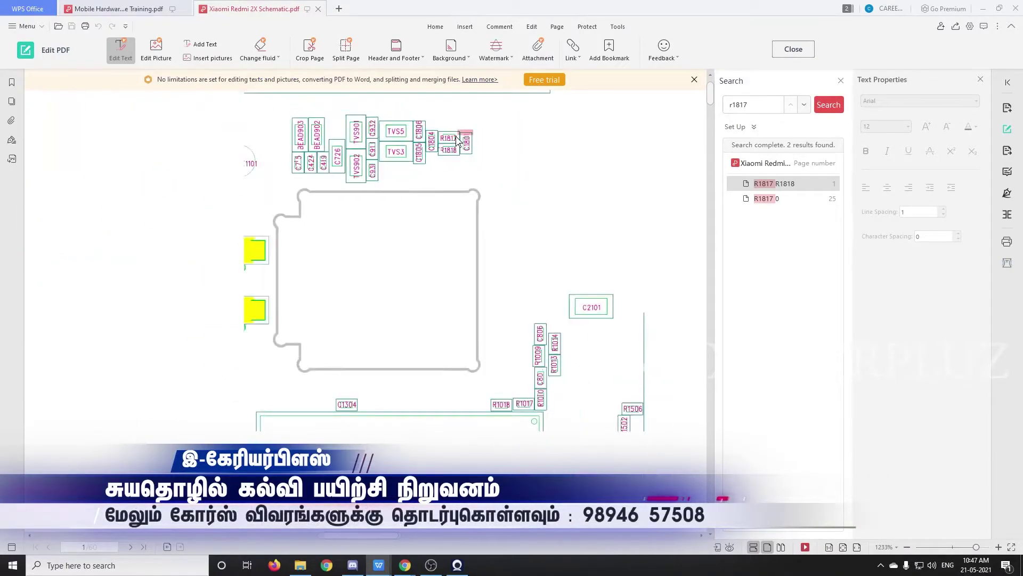
scroll(430, 144, "up", 2)
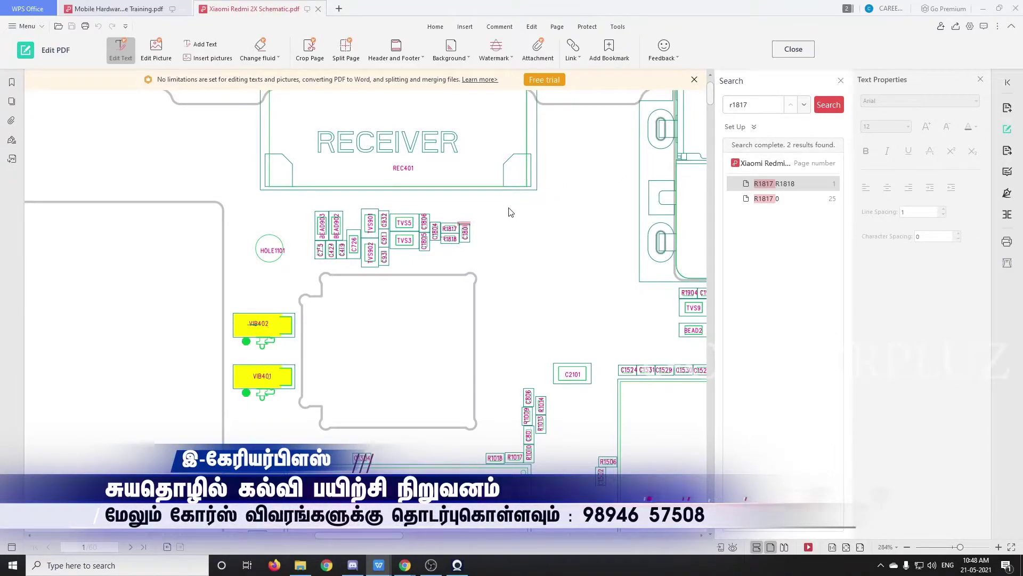
- Zoom onto the RECEIVER REC401 outline sitting just above R1817 and R1818
scroll(464, 209, "down", 1)
scroll(459, 212, "up", 1)
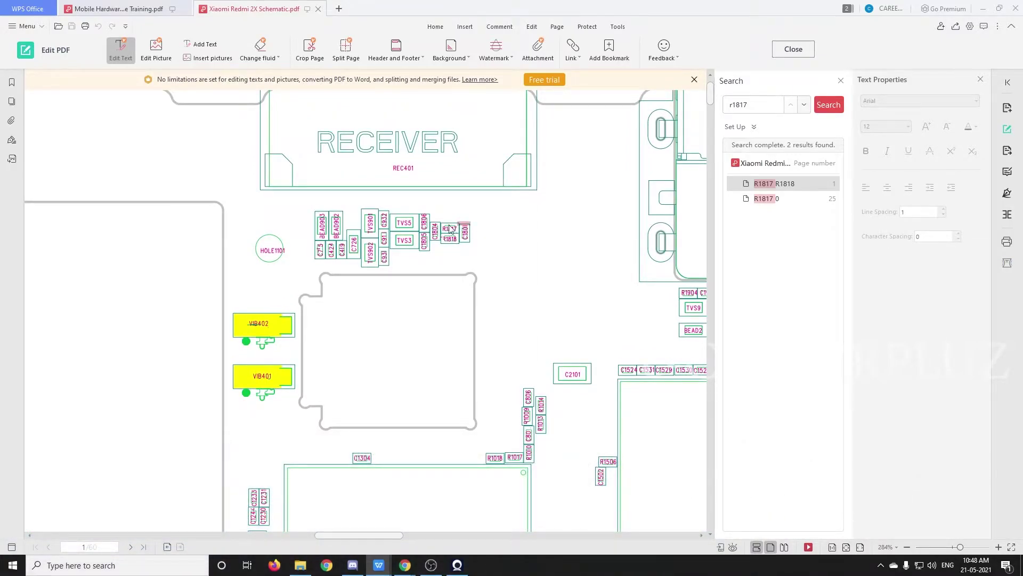
scroll(452, 230, "up", 1)
scroll(451, 245, "down", 1)
scroll(449, 229, "up", 5, "ctrl")
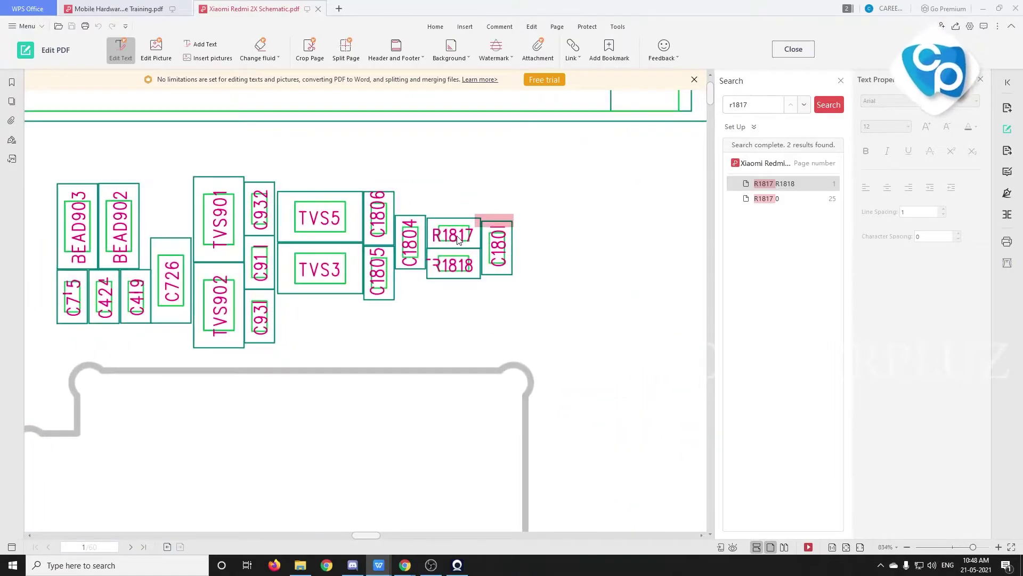
scroll(458, 240, "up", 3)
scroll(383, 297, "down", 3)
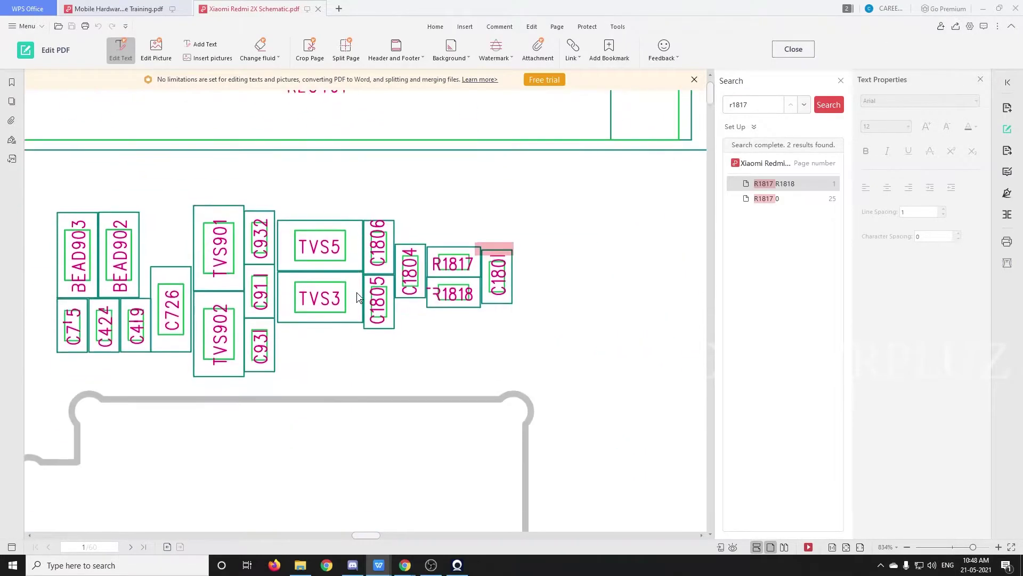
scroll(358, 296, "up", 2)
scroll(358, 296, "up", 1)
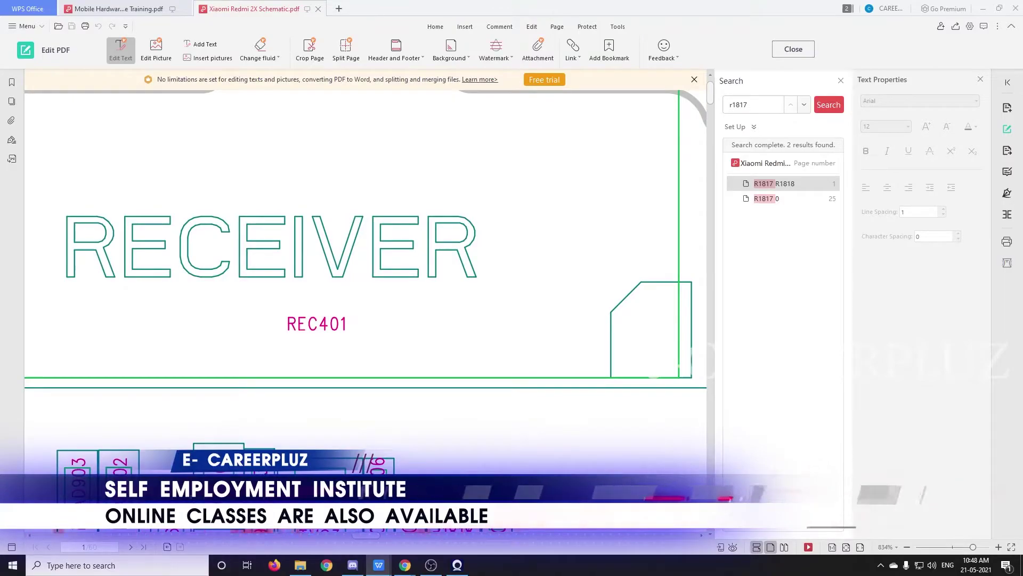
- View the R1817 receiver circuit on page 25, then return to the board layout
left_click(798, 198)
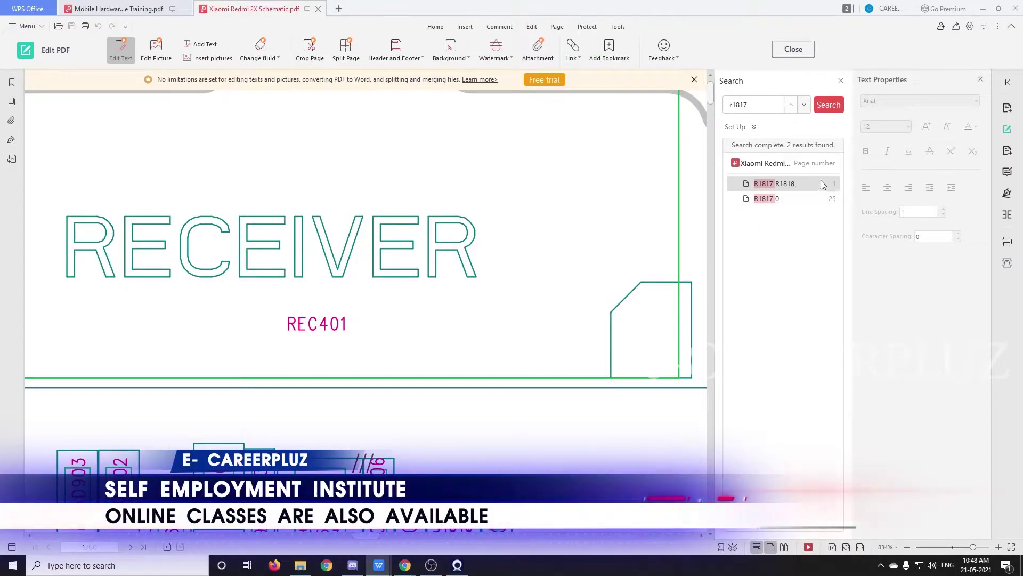
scroll(510, 293, "down", 5)
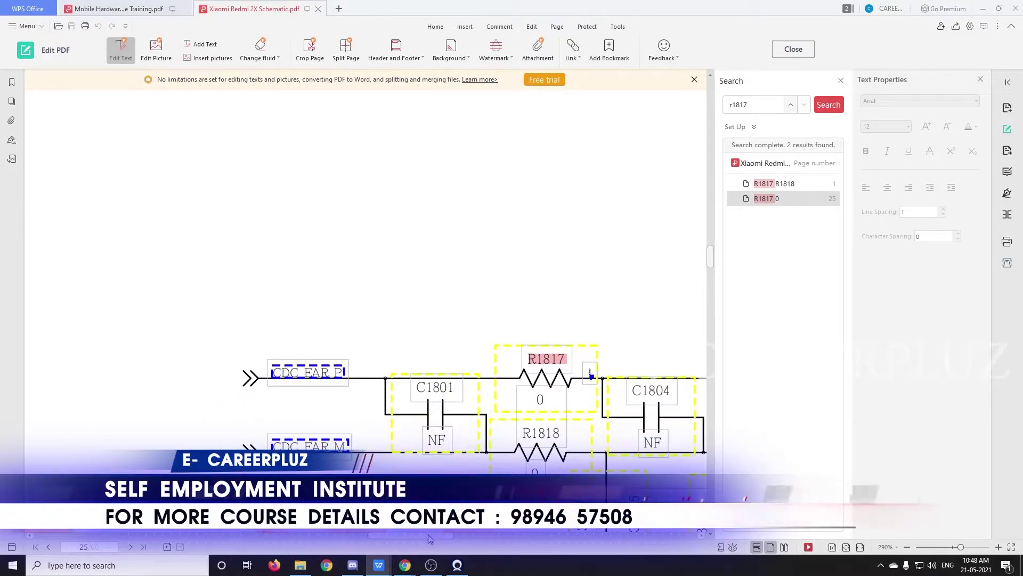
left_click_drag(428, 535, 471, 544)
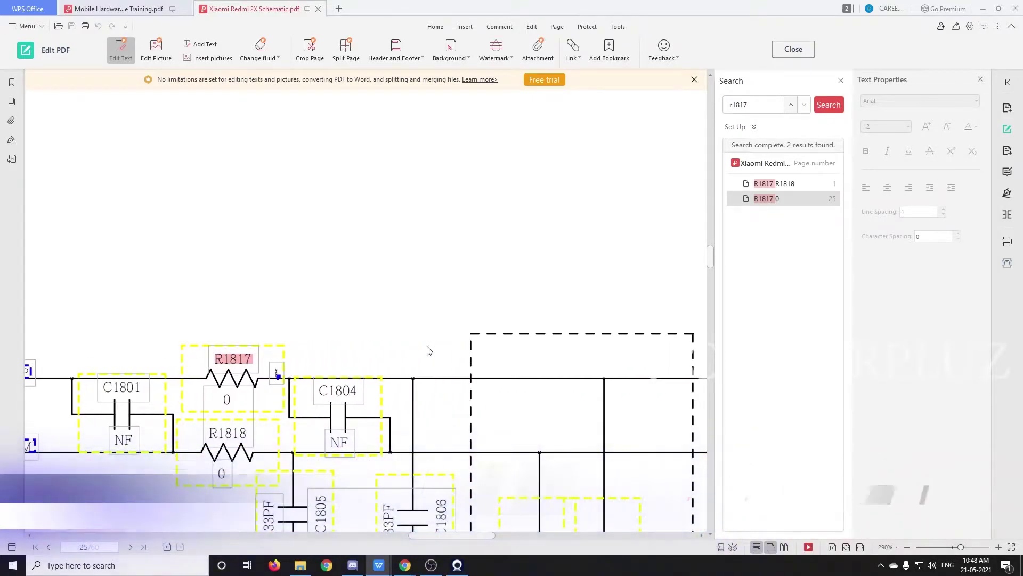
scroll(425, 345, "down", 2)
scroll(336, 390, "down", 3)
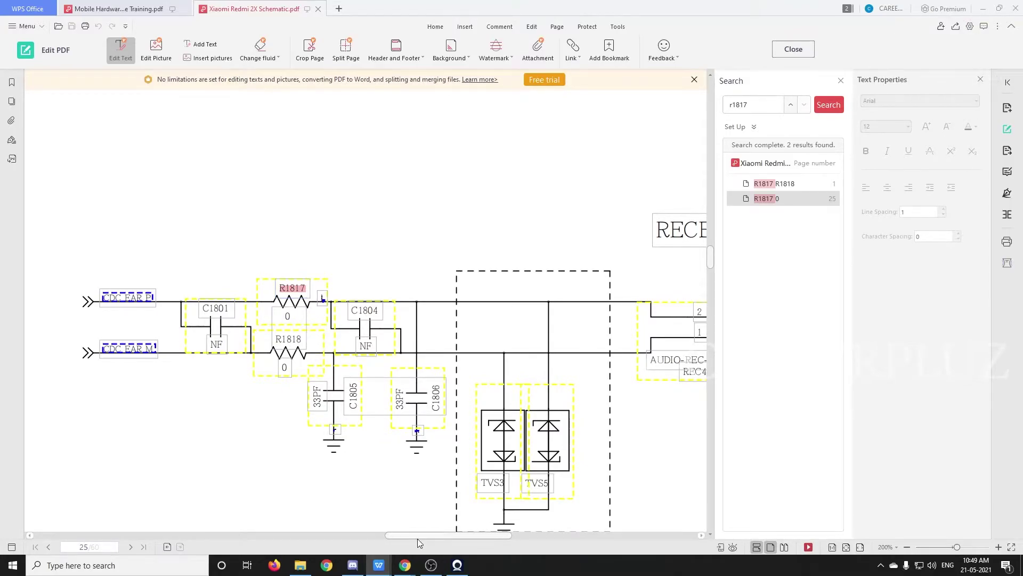
scroll(423, 533, "right", 3)
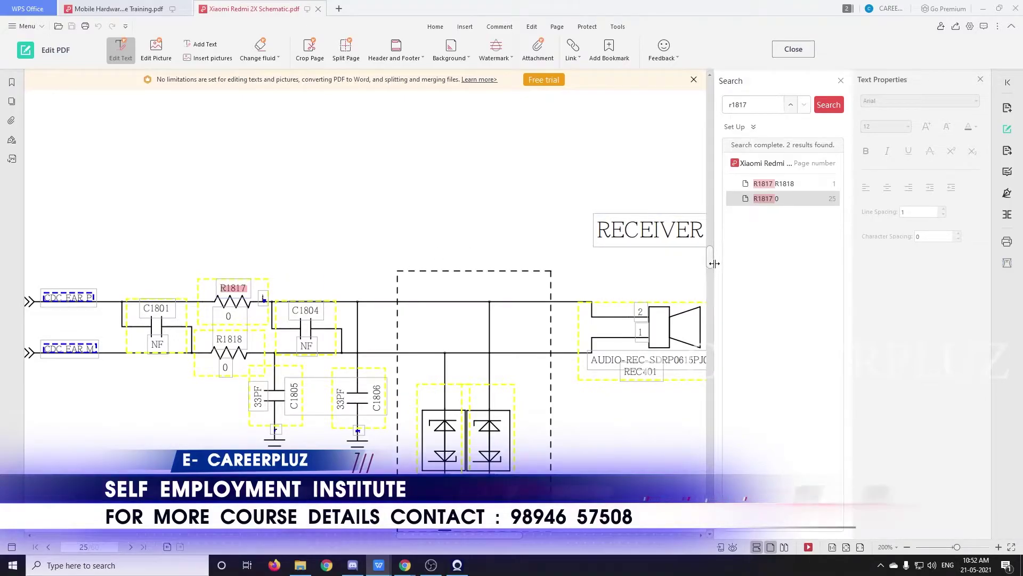
left_click_drag(711, 265, 707, 104)
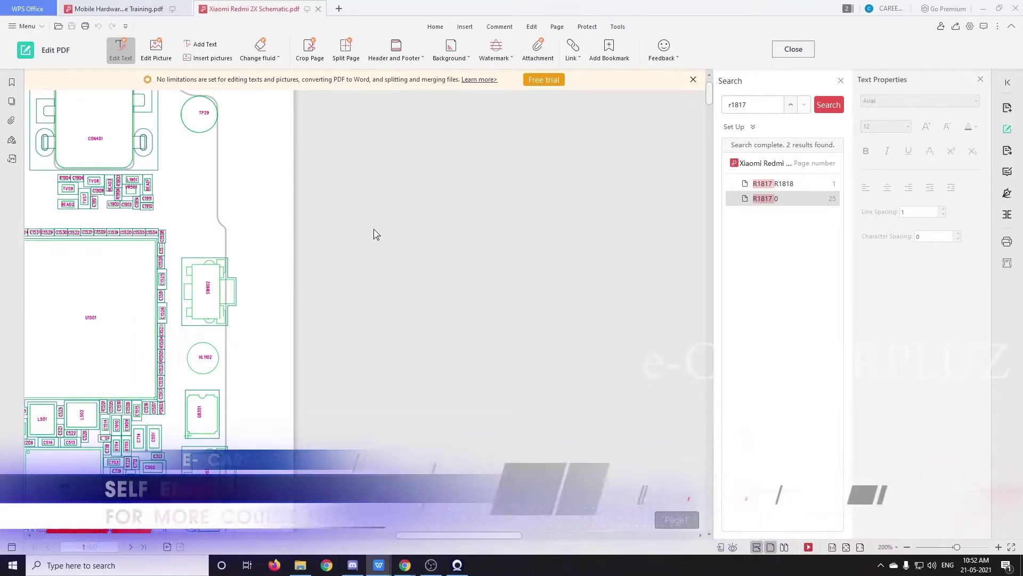
- Zoom in around U1501 until labels like C2101, R1017 and C1502 are legible
left_click_drag(556, 536, 438, 551)
scroll(424, 447, "up", 5)
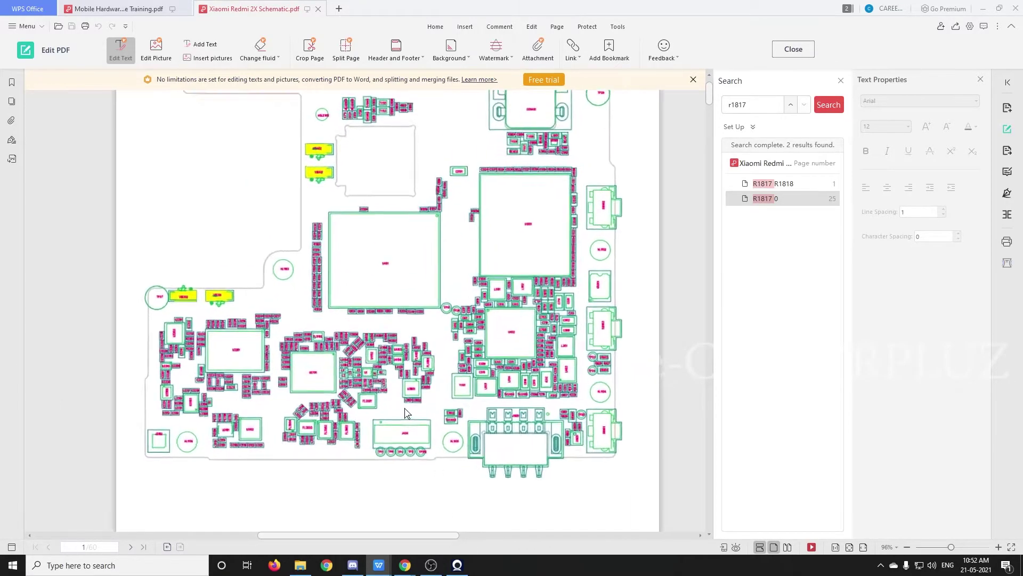
scroll(270, 392, "up", 3)
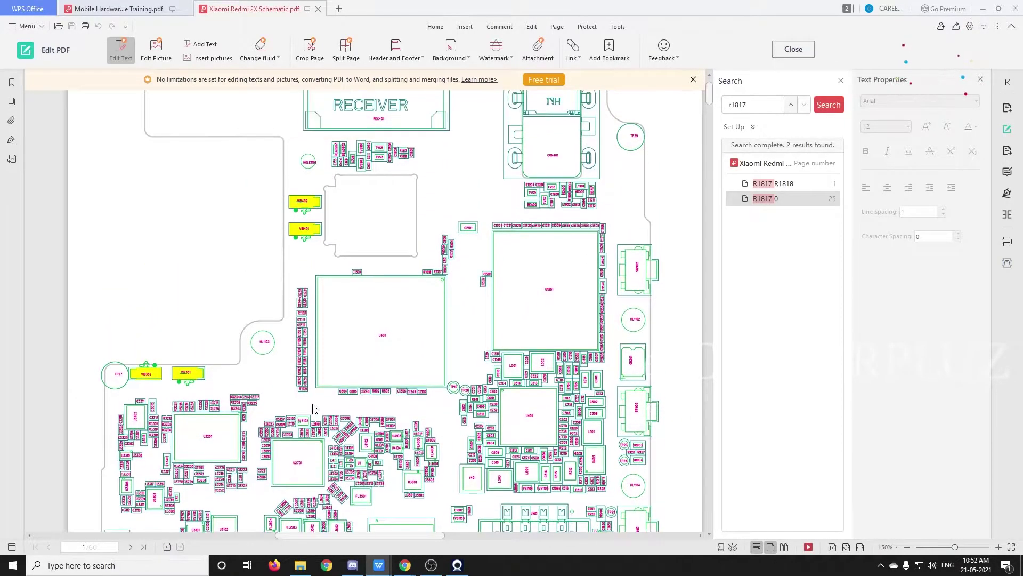
scroll(373, 333, "up", 1)
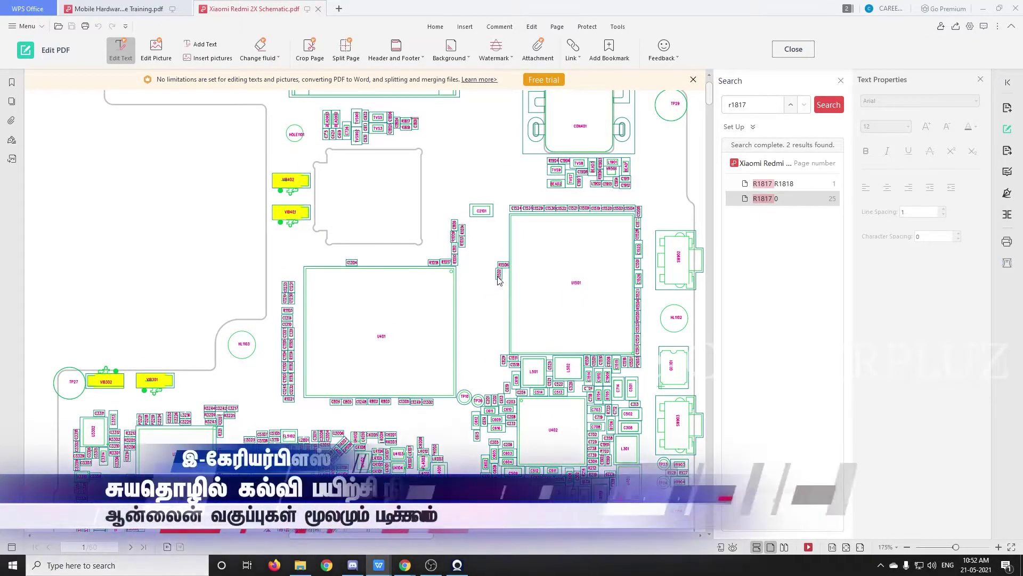
scroll(502, 330, "up", 3)
scroll(501, 331, "up", 5)
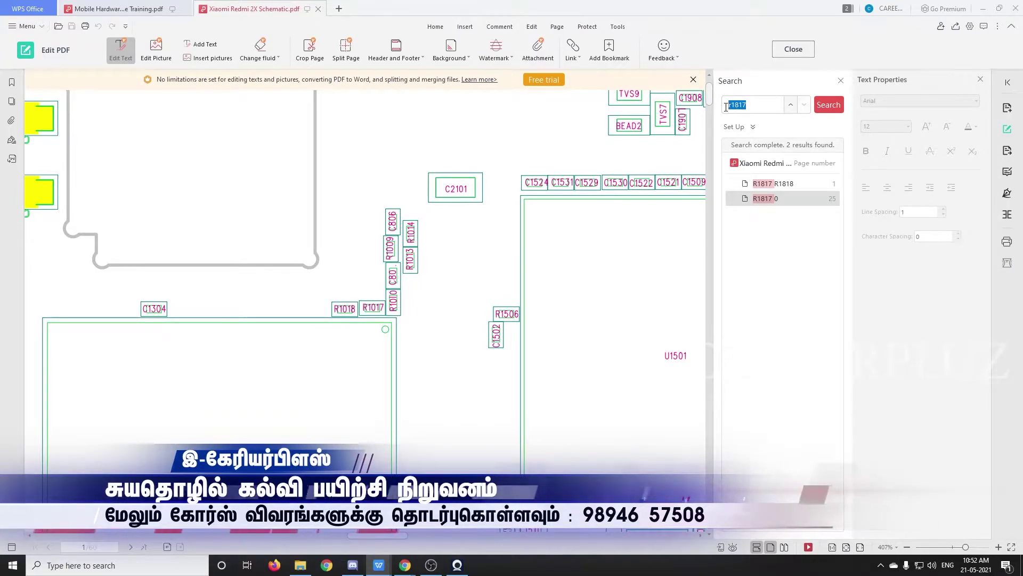
- Search for c1502 and step through the 4 results to the page 22 hit
left_click_drag(757, 106, 726, 107)
type("c1502")
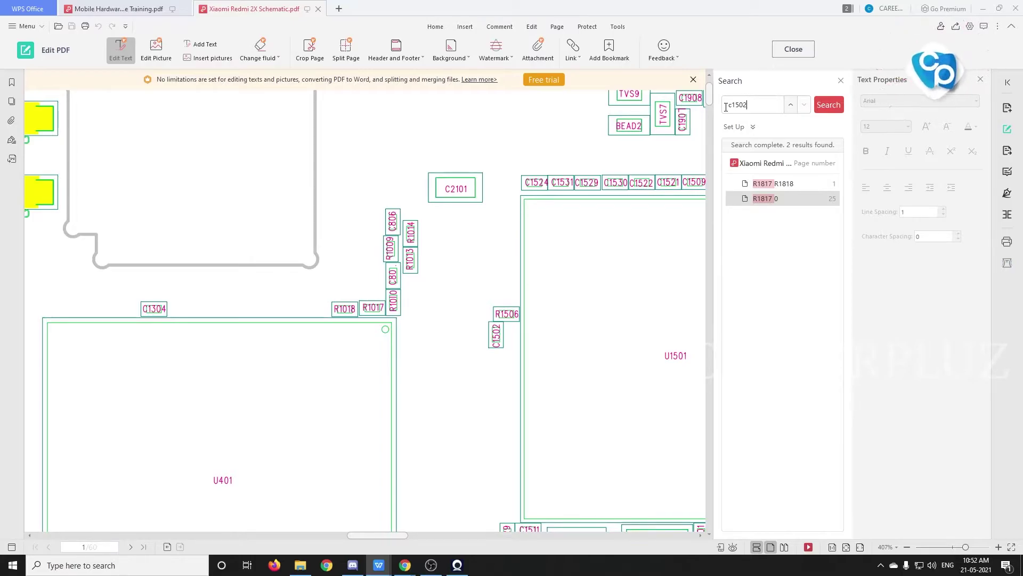
key("Return")
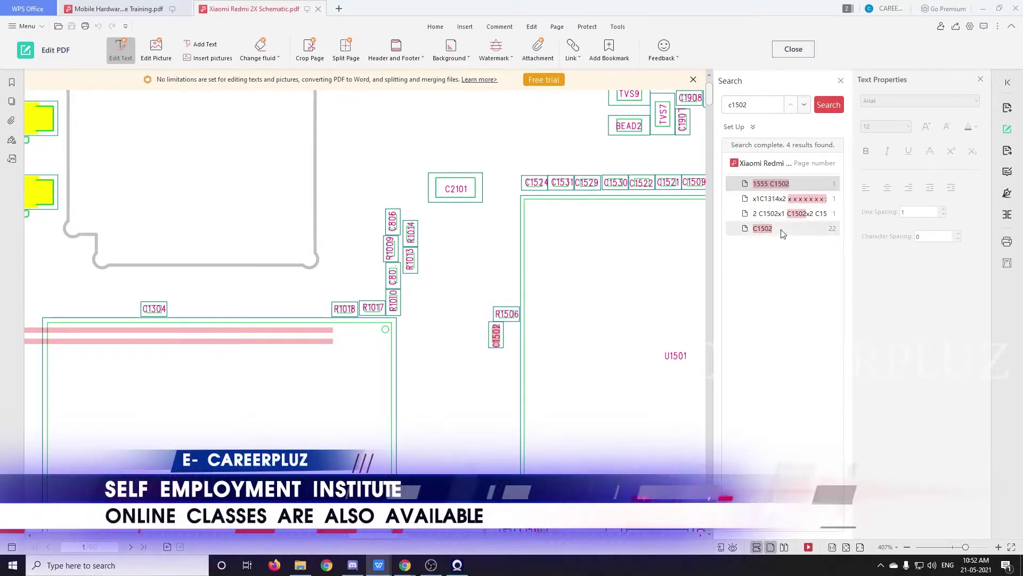
left_click(804, 105)
left_click(804, 106)
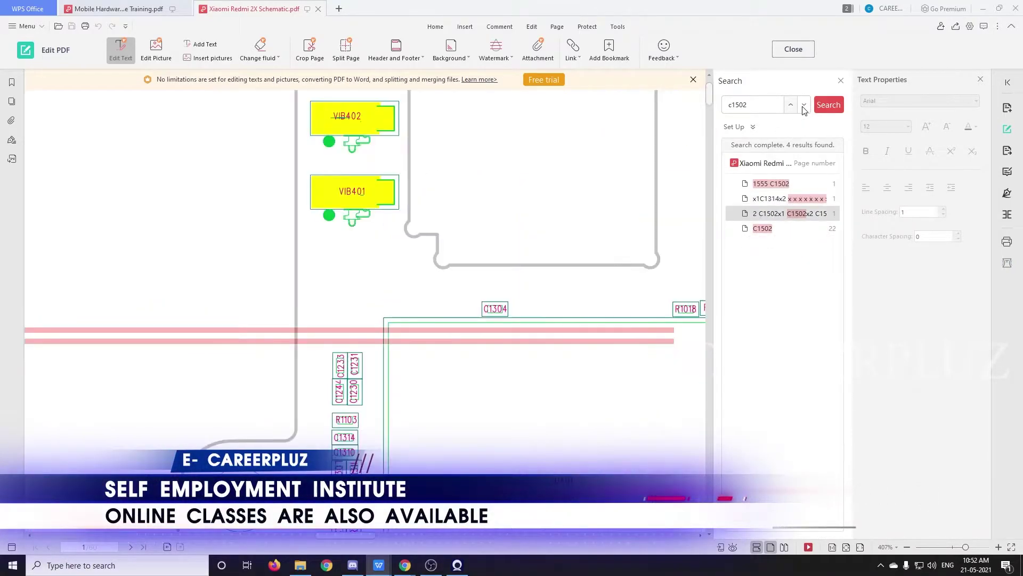
left_click(805, 105)
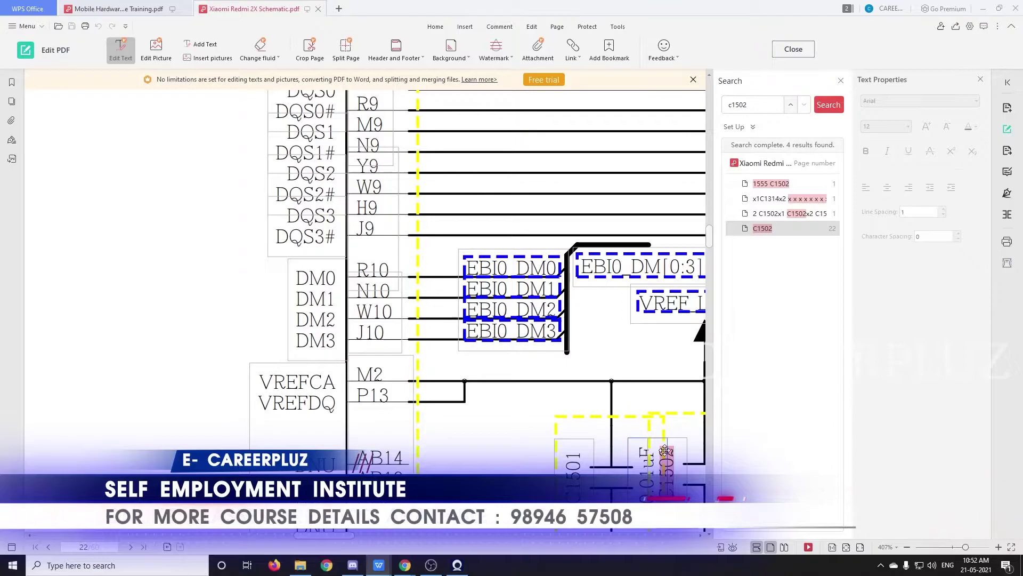
- Zoom to about 307% on C1502, the 0.01uF capacitor on VREF_LPDDR3 beside C1501
left_click_drag(345, 536, 357, 536)
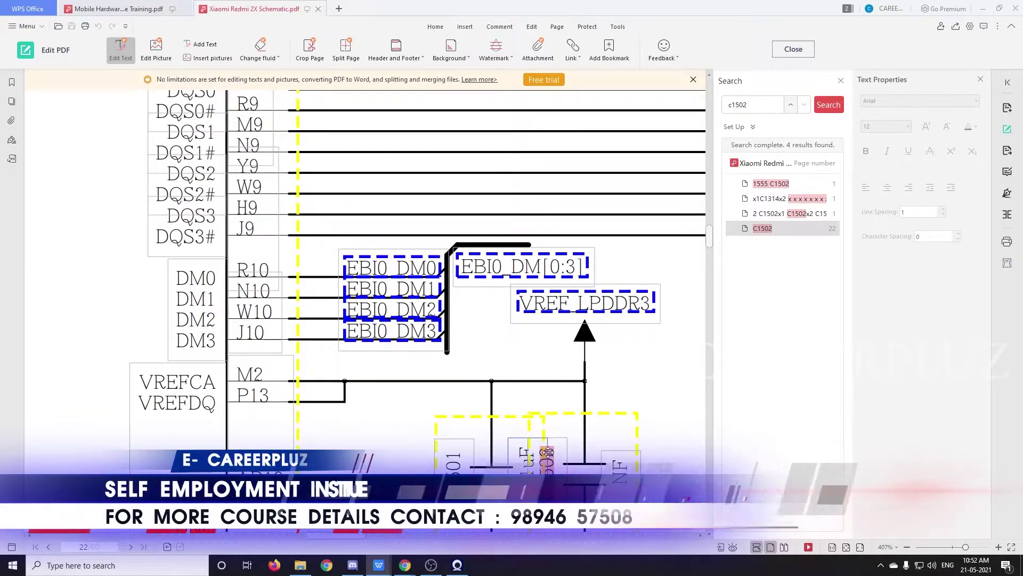
scroll(551, 448, "down", 8)
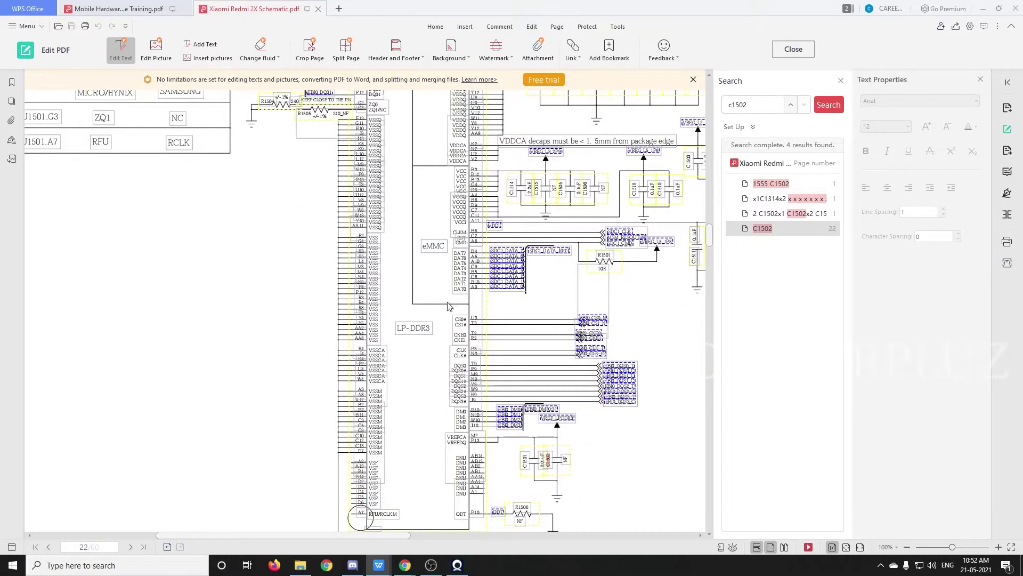
scroll(516, 376, "up", 5)
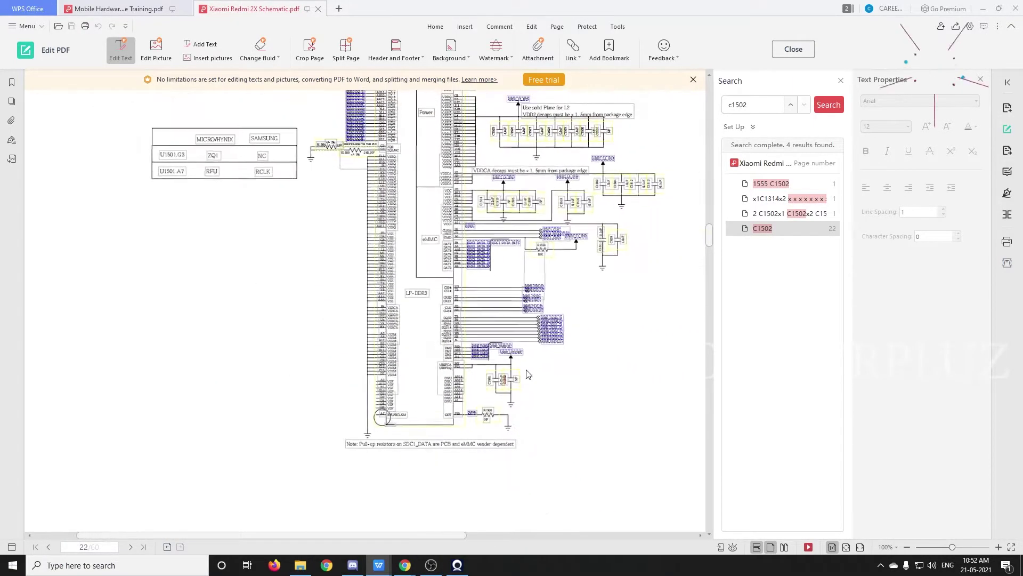
scroll(513, 379, "up", 4)
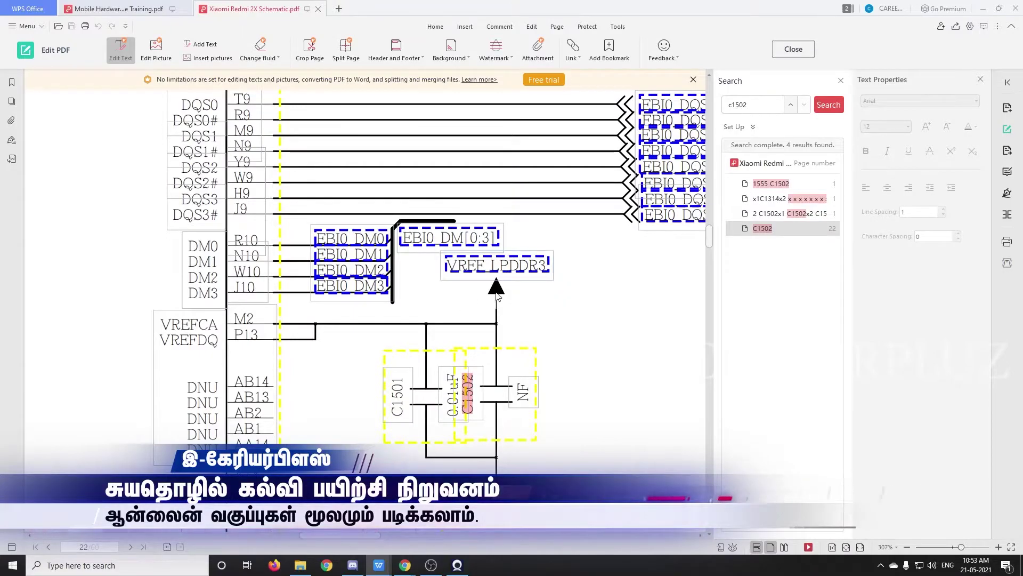
scroll(488, 298, "down", 5)
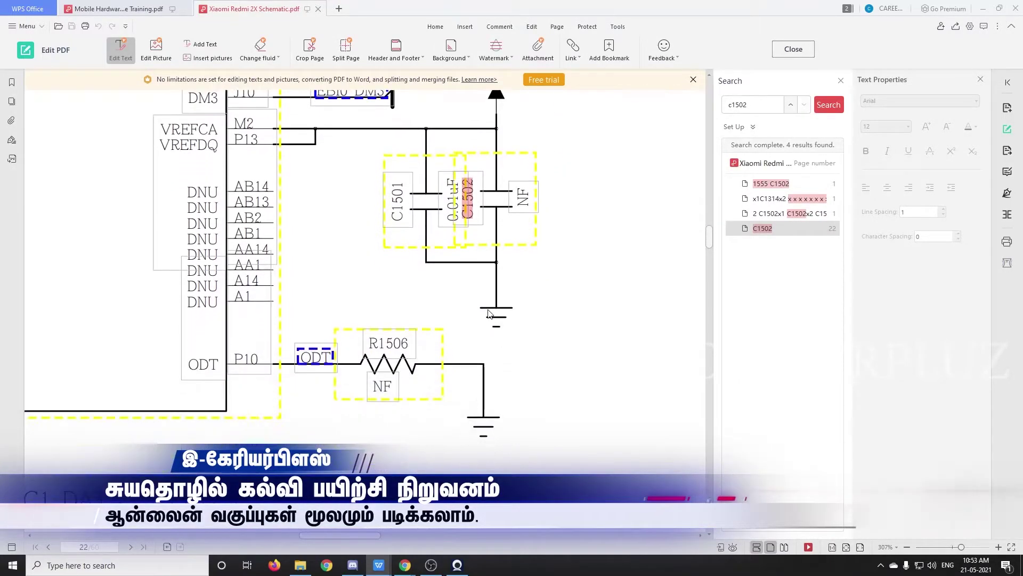
scroll(489, 325, "up", 3)
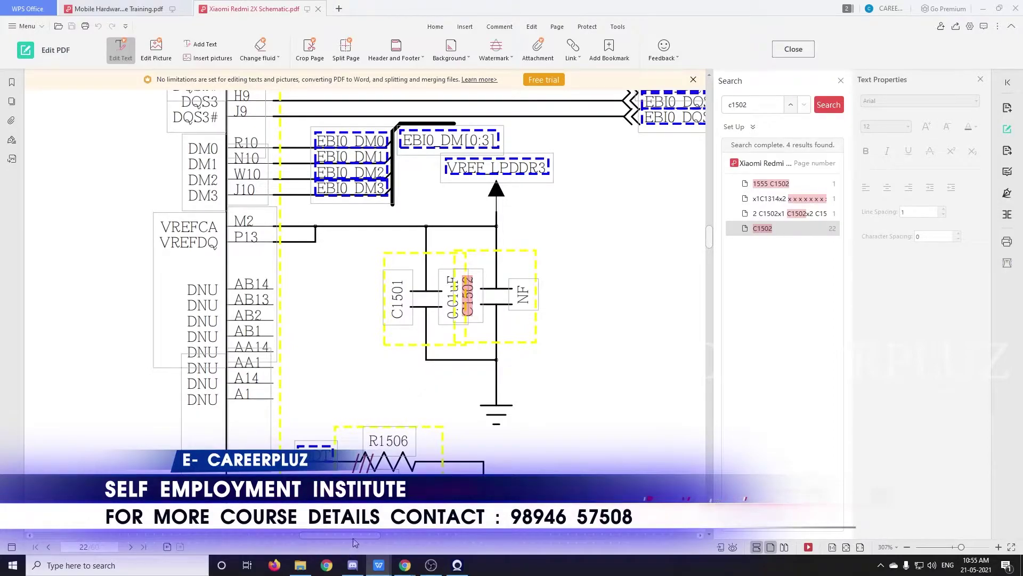
left_click_drag(355, 541, 348, 542)
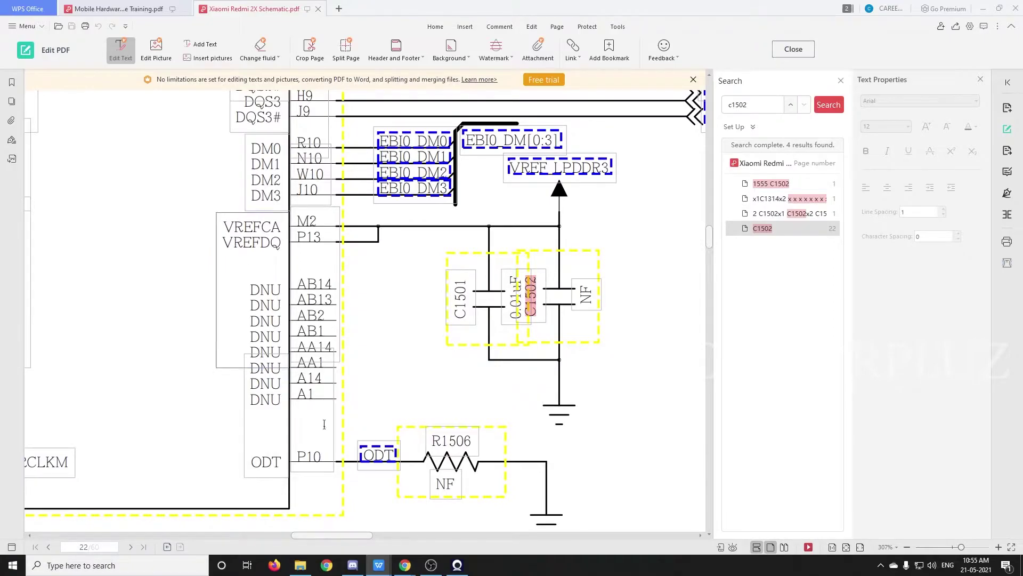
left_click_drag(343, 535, 332, 535)
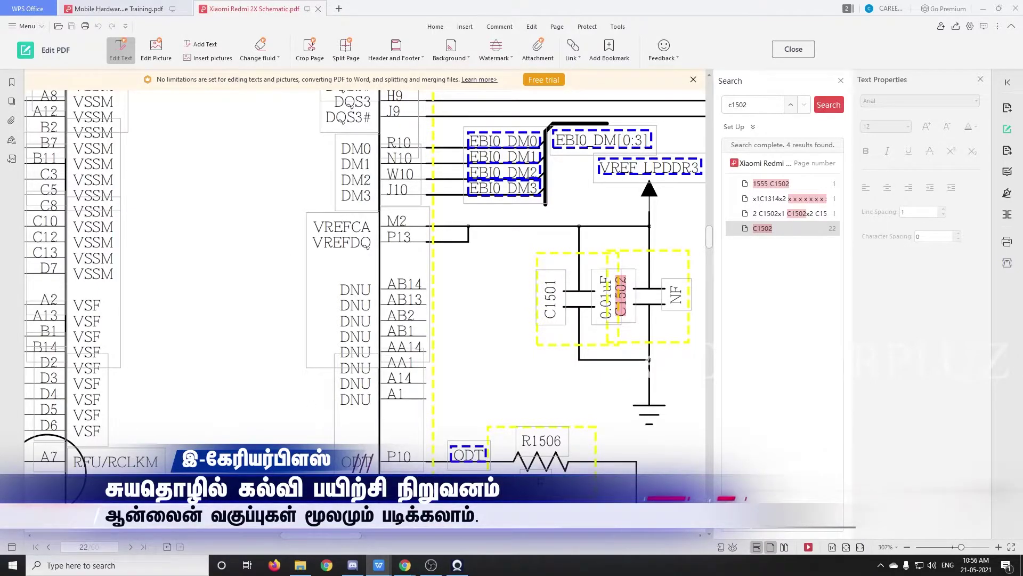
left_click_drag(336, 536, 350, 539)
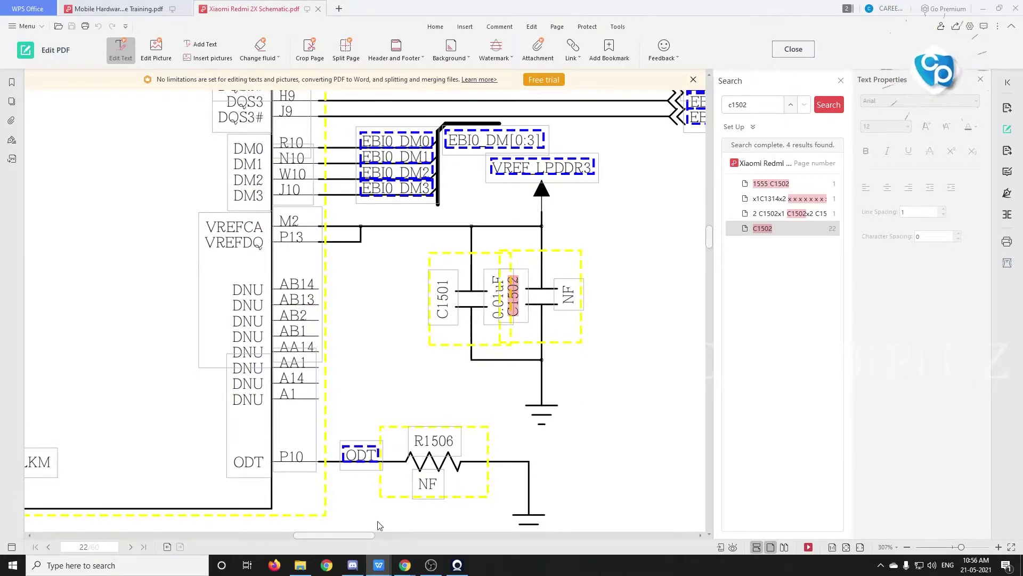
scroll(376, 528, "up", 10)
scroll(368, 530, "down", 8)
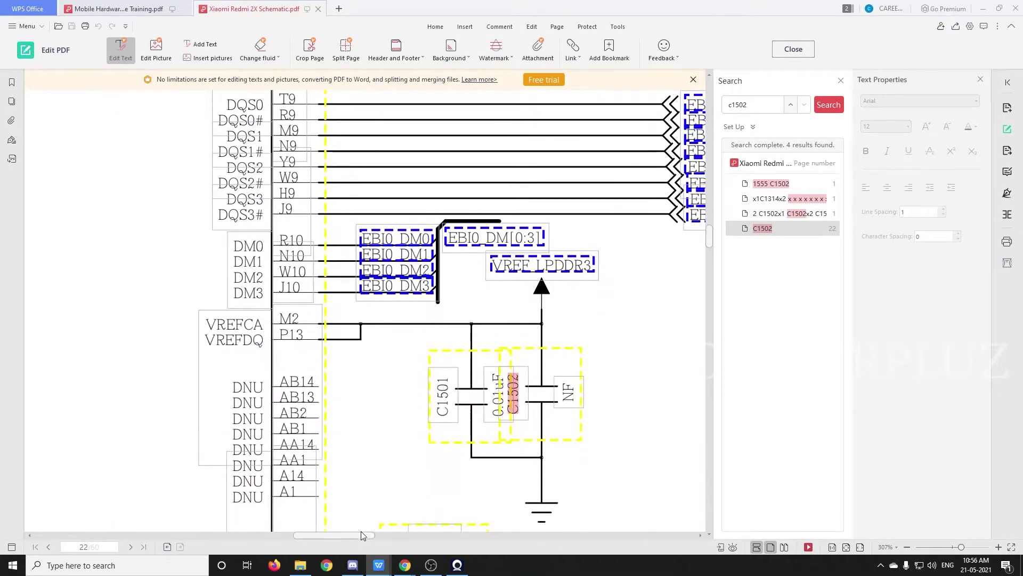
- Zoom out and move through the document to page 10
left_click_drag(332, 529, 273, 524)
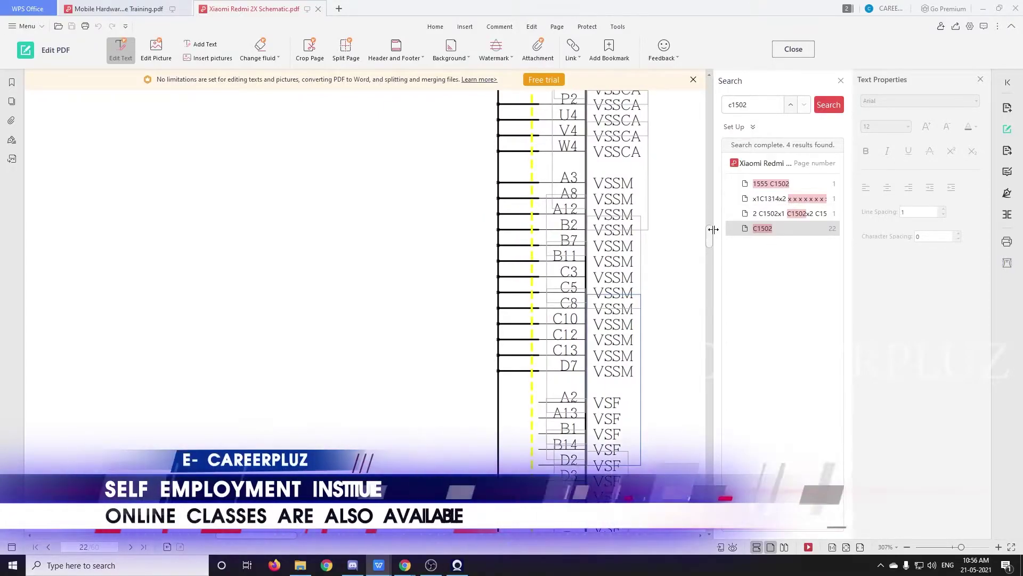
scroll(653, 262, "up", 2)
scroll(653, 262, "down", 5)
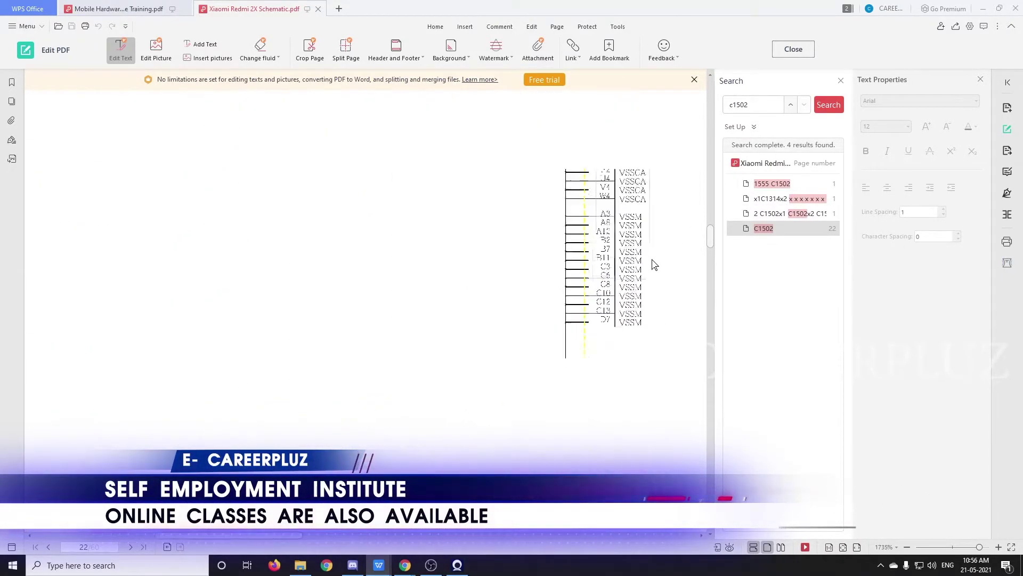
left_click_drag(710, 234, 710, 140)
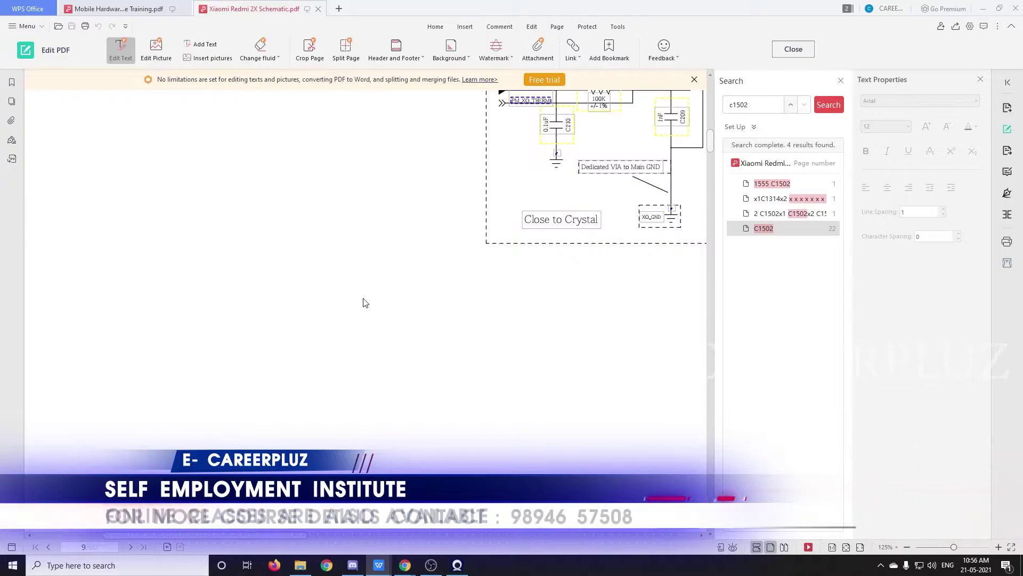
scroll(364, 302, "down", 4)
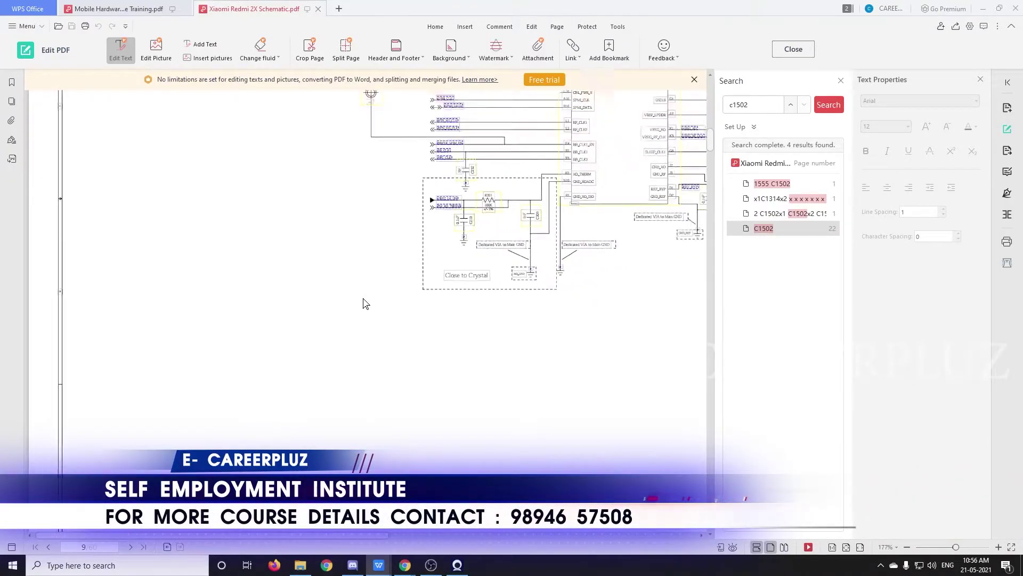
scroll(307, 272, "down", 3)
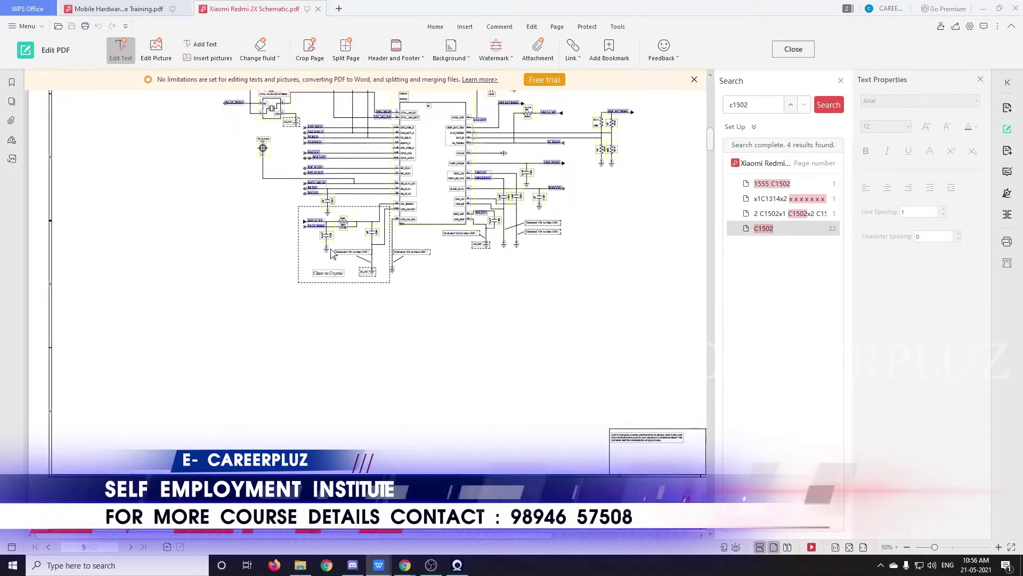
scroll(331, 252, "up", 3)
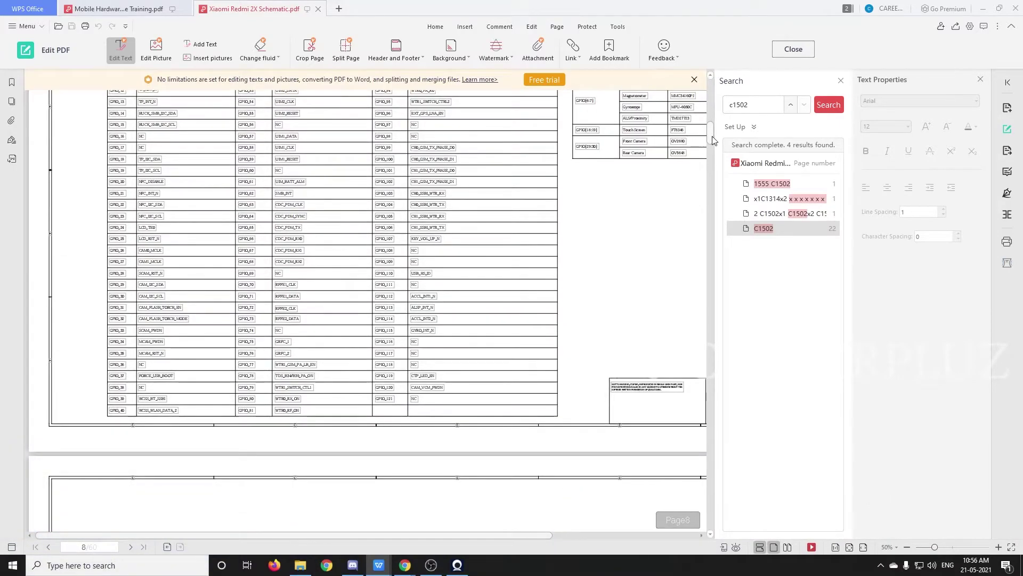
left_click_drag(711, 130, 711, 99)
- Zoom to 127% on the PM8916 charging section showing USB_IN, VBAT and C504
scroll(463, 288, "down", 3)
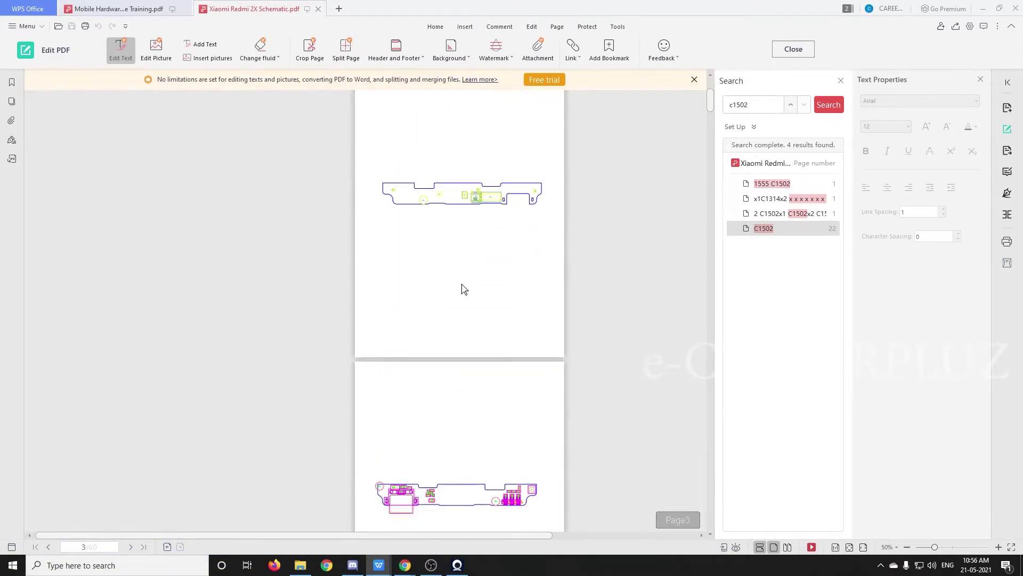
scroll(462, 289, "down", 15)
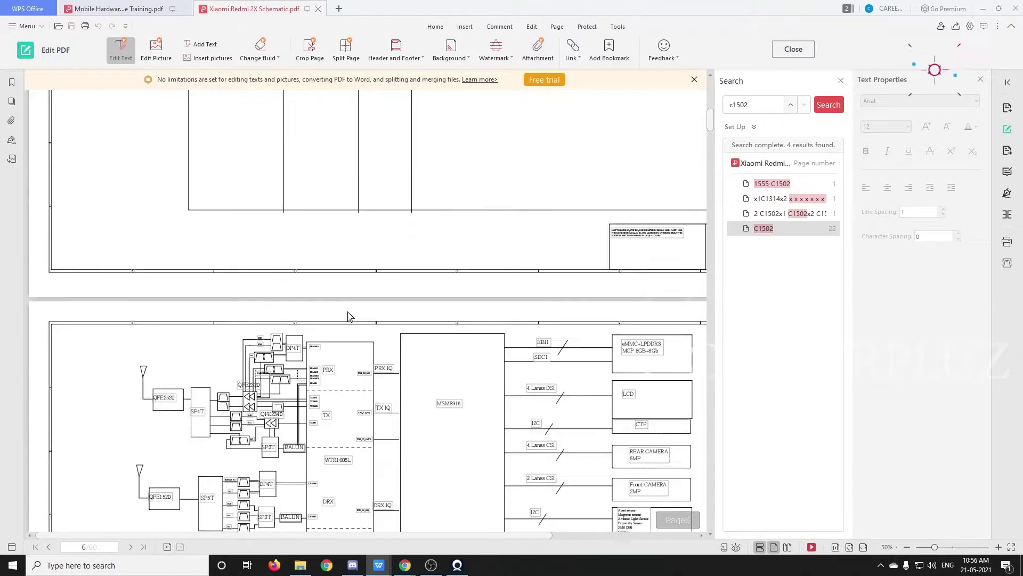
scroll(347, 317, "down", 10)
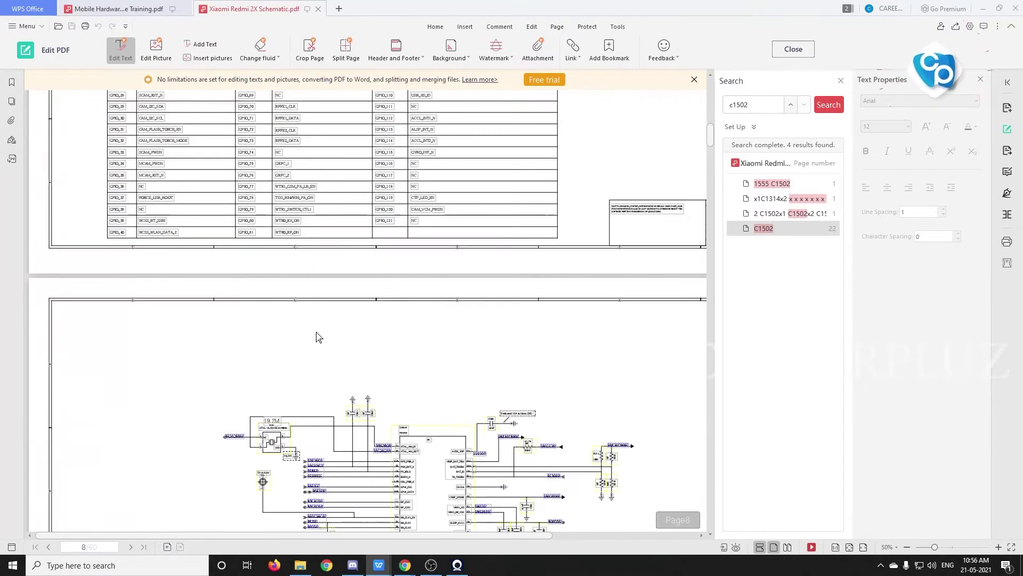
scroll(317, 337, "down", 10)
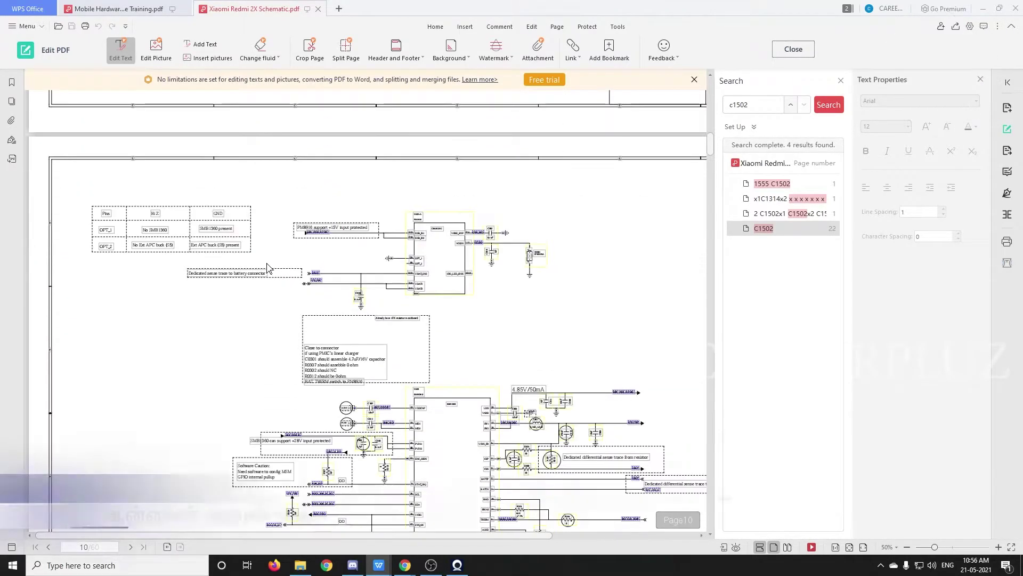
scroll(377, 224, "up", 5)
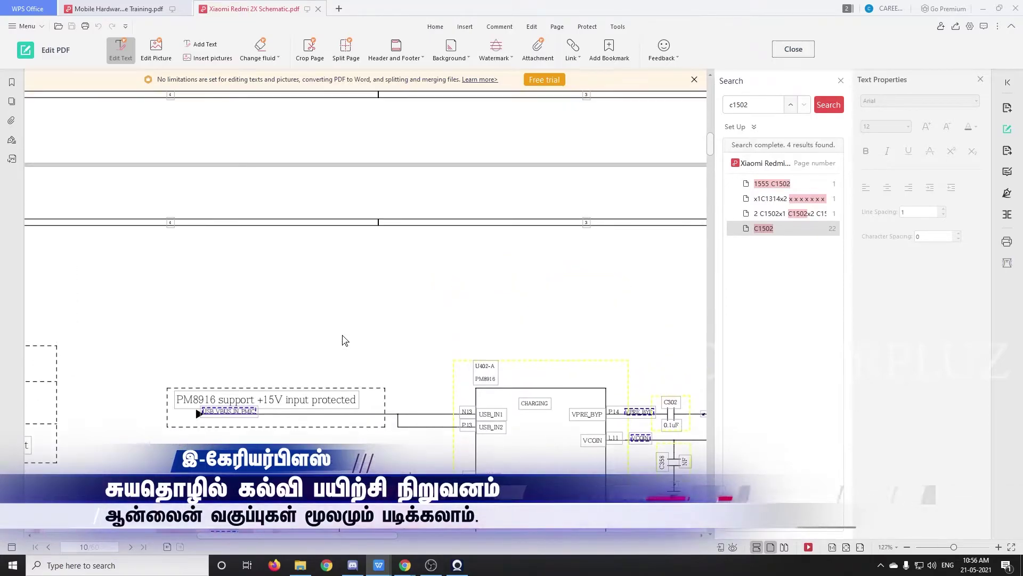
scroll(366, 386, "down", 3)
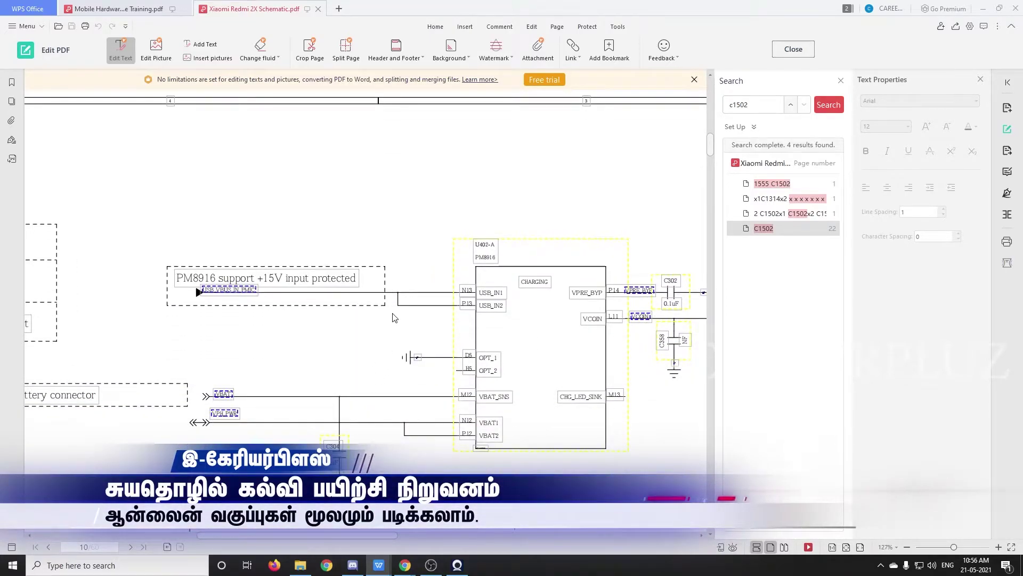
scroll(394, 318, "down", 4)
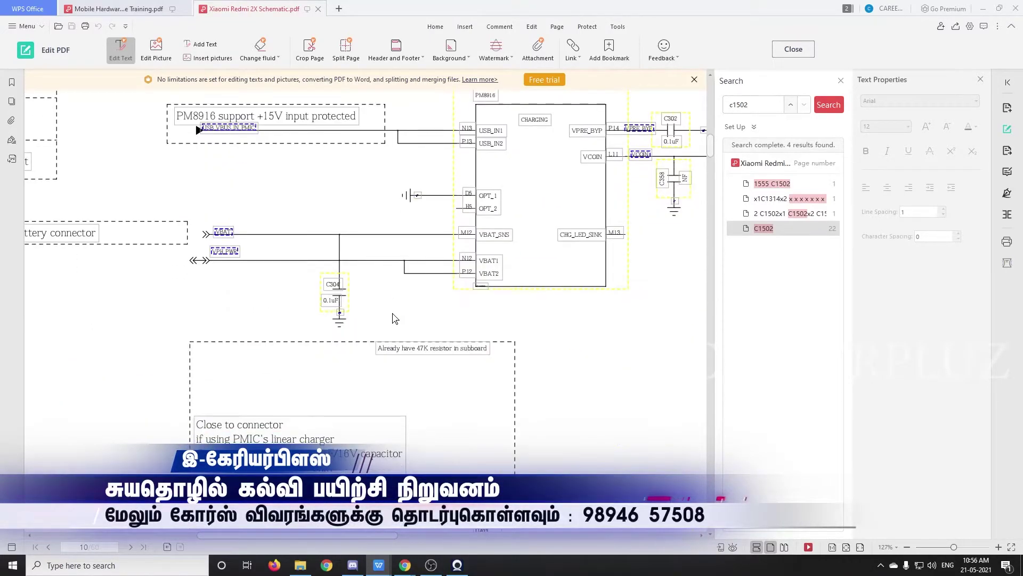
scroll(393, 318, "up", 2)
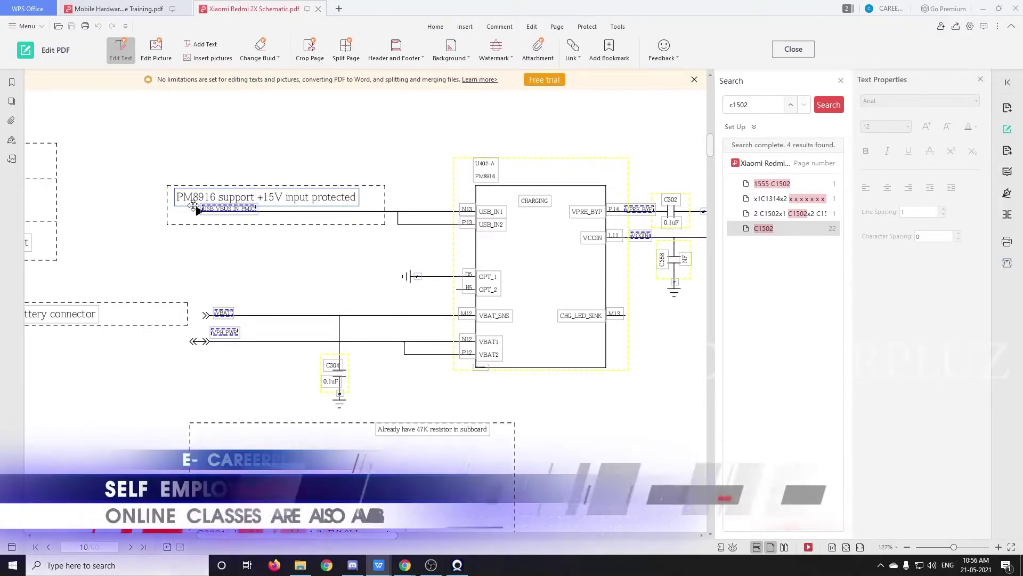
left_click_drag(216, 194, 180, 199)
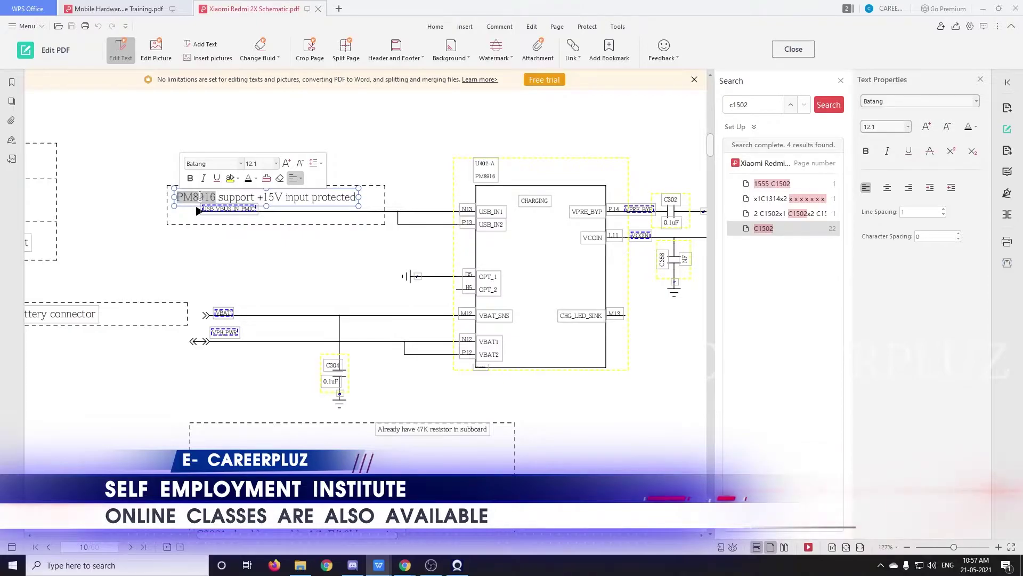
left_click(256, 195)
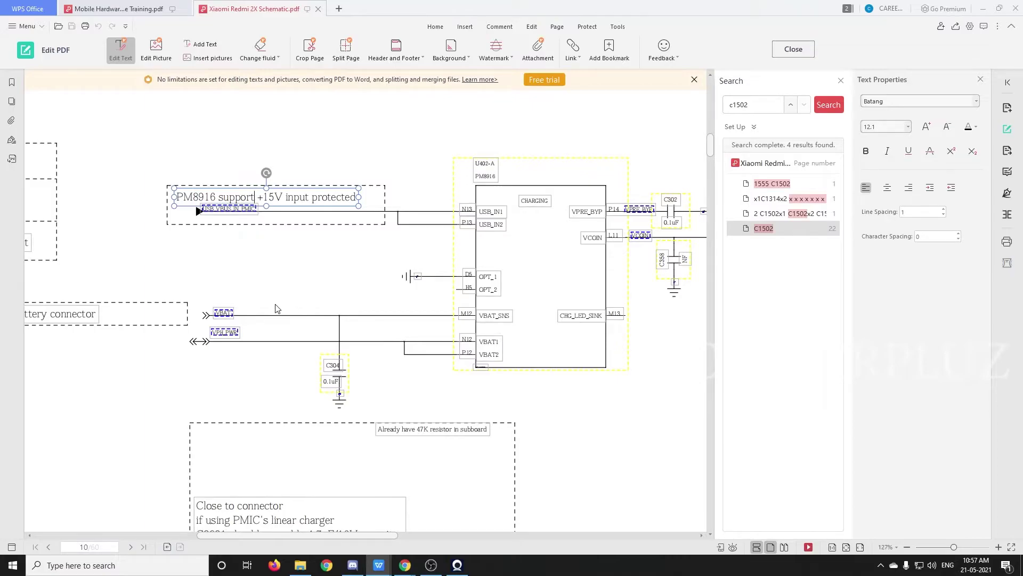
scroll(278, 259, "down", 1)
scroll(288, 245, "up", 1)
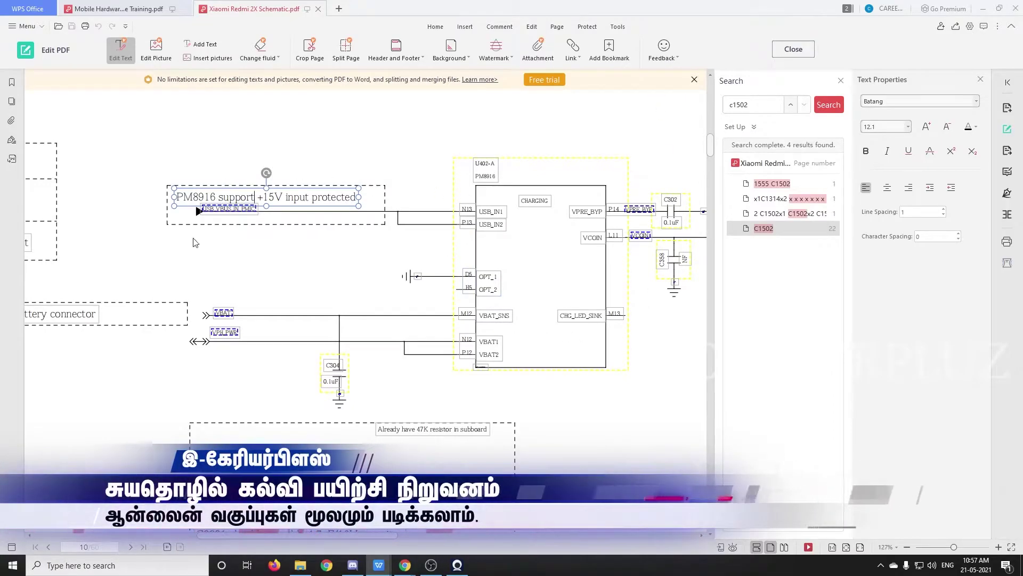
scroll(240, 288, "down", 1)
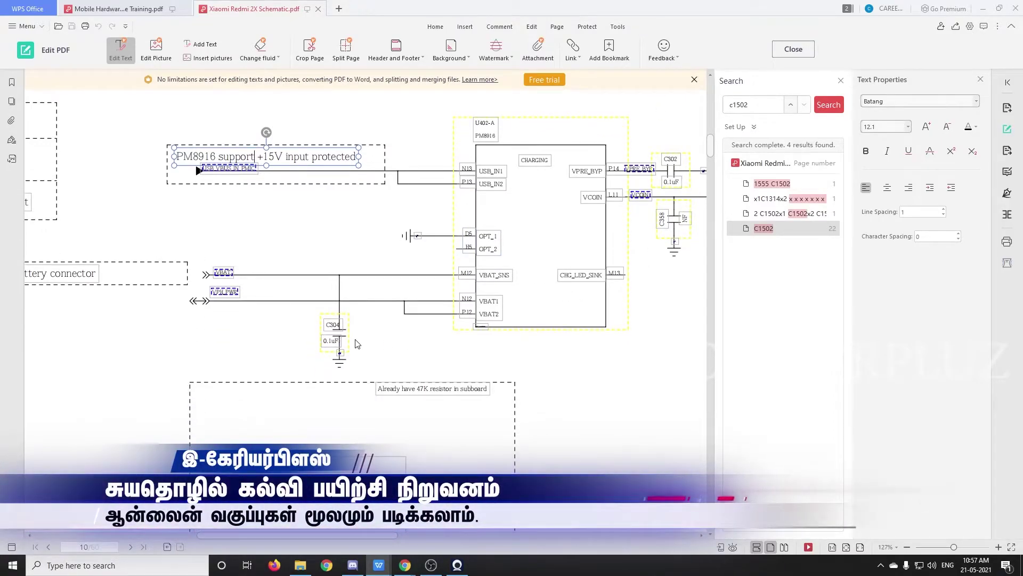
scroll(489, 302, "down", 1)
scroll(322, 263, "up", 1)
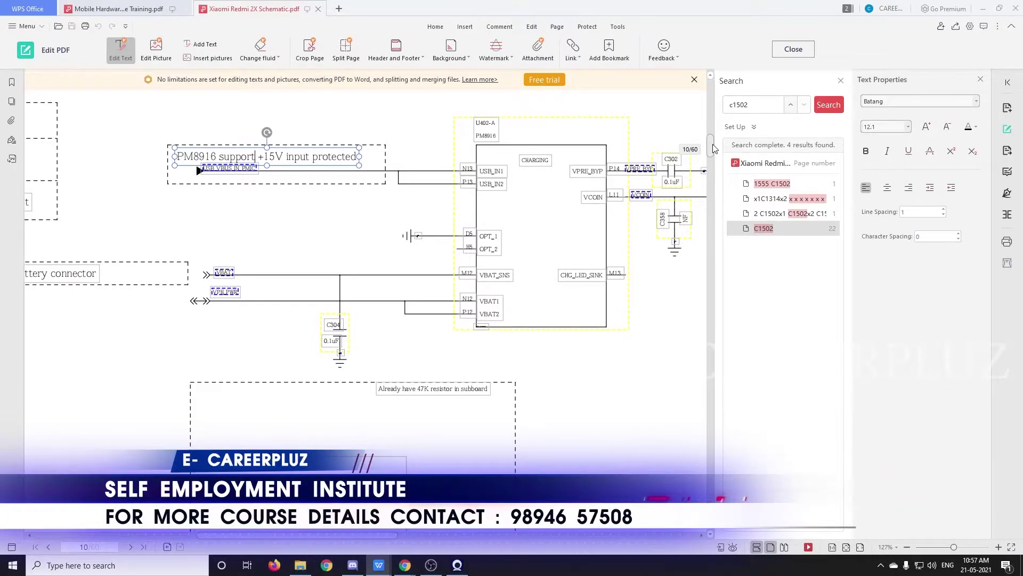
- Zoom out to 39% and show all of page 9 with its title block
left_click_drag(714, 148, 713, 143)
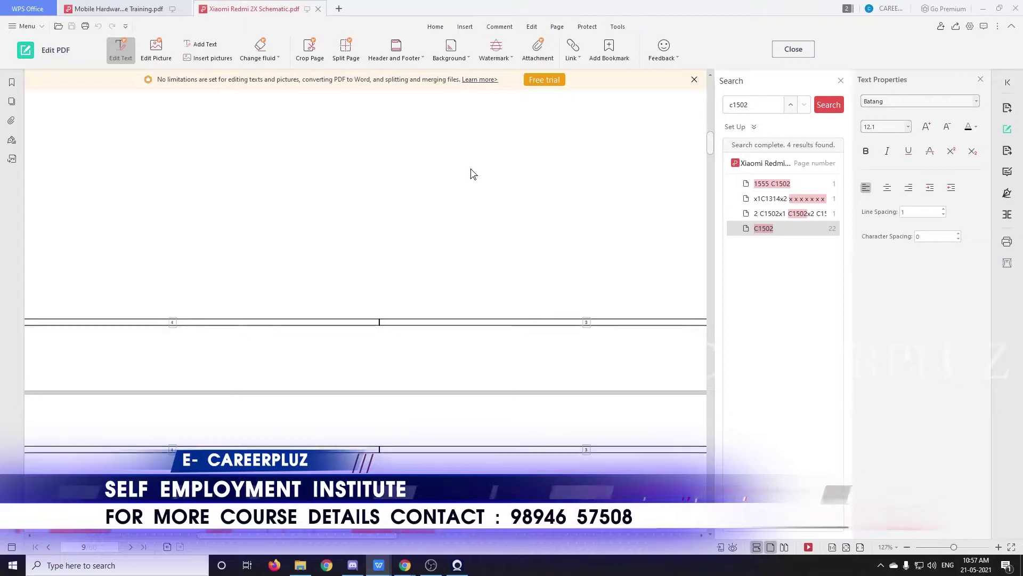
scroll(471, 173, "down", 5)
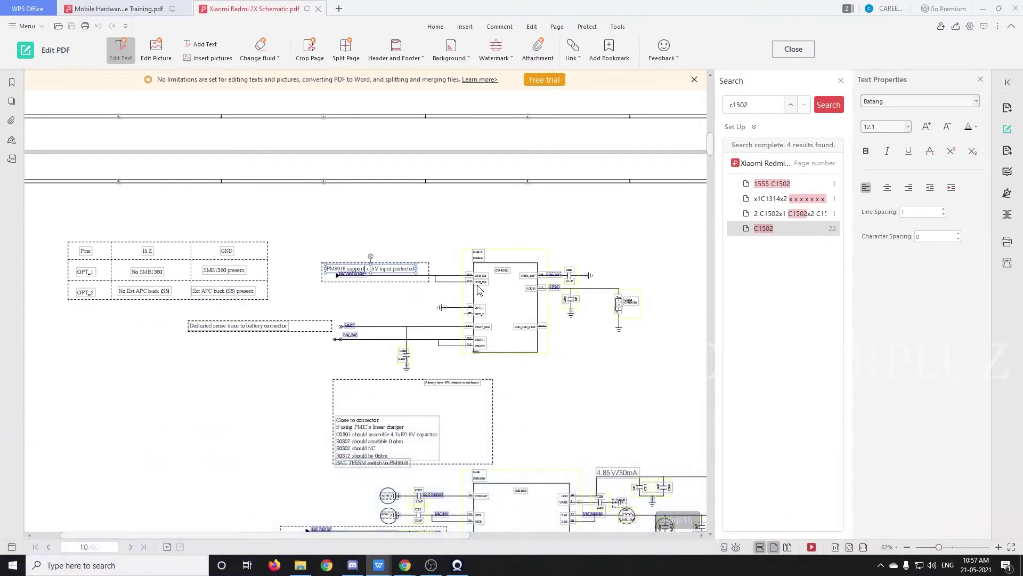
scroll(478, 290, "down", 1)
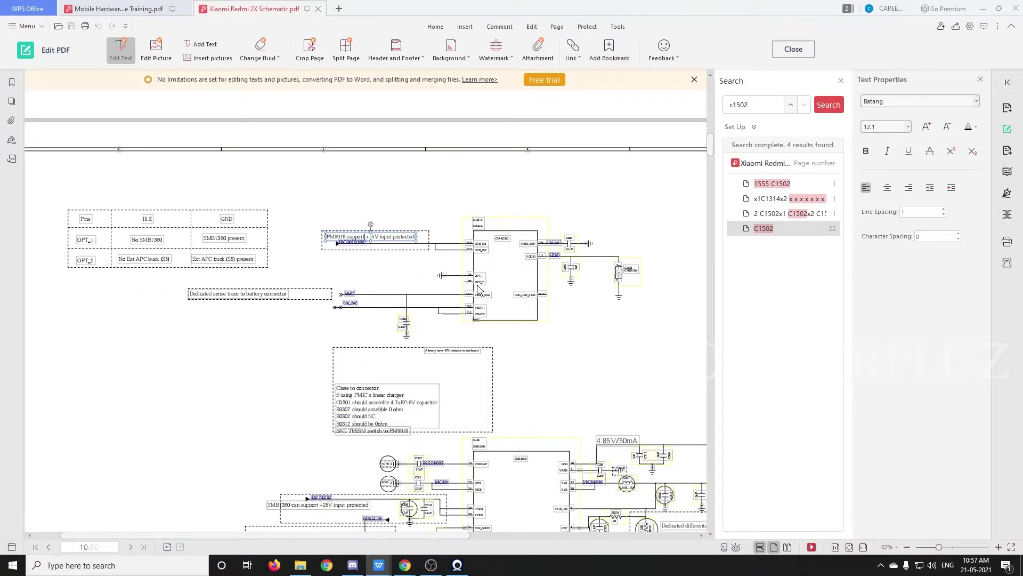
scroll(640, 292, "down", 2)
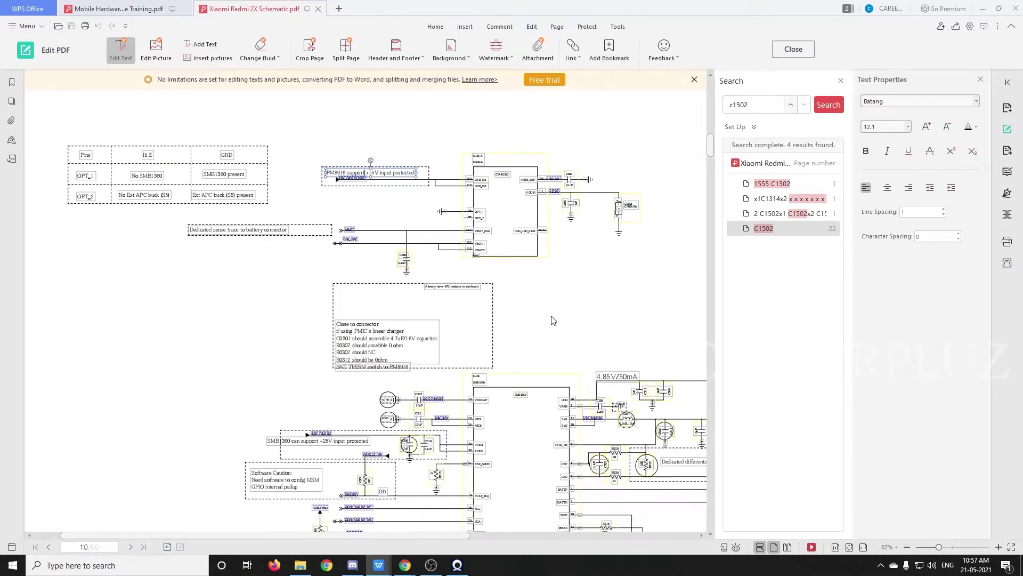
scroll(544, 320, "down", 1)
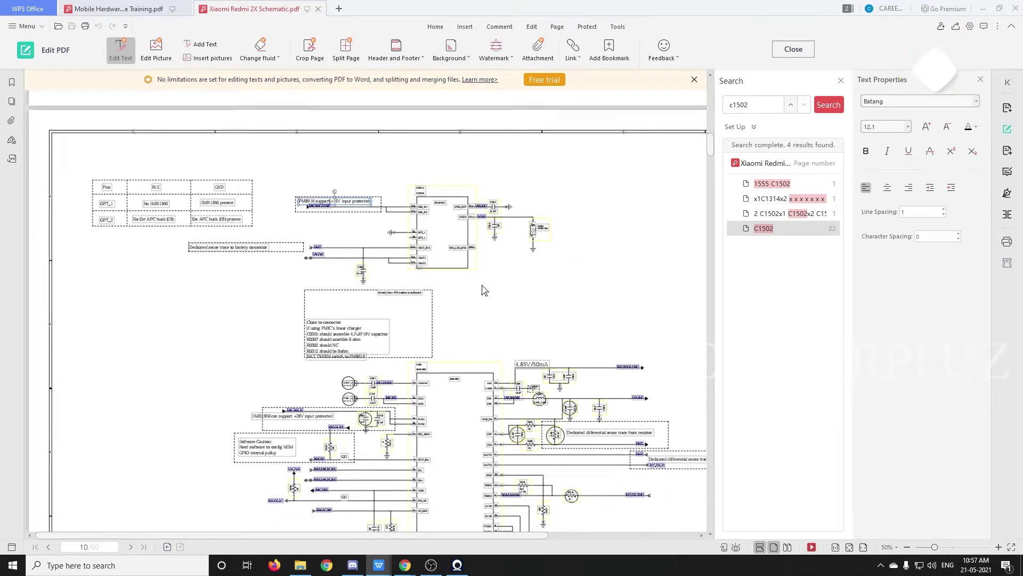
scroll(483, 289, "down", 1)
scroll(483, 289, "up", 6)
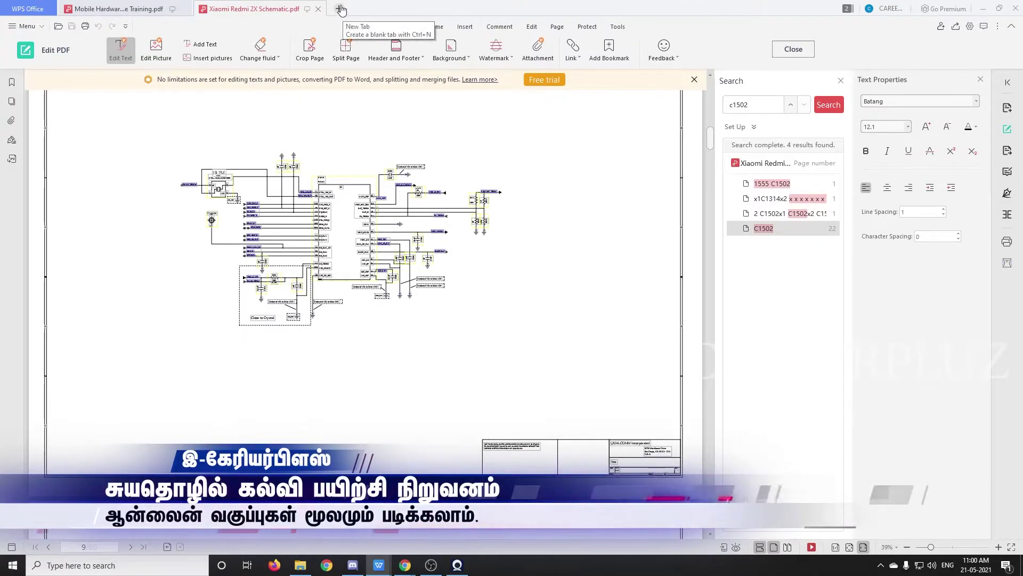
- Switch to Chrome and load WhatsApp Web in a new tab
mouse_move(406, 569)
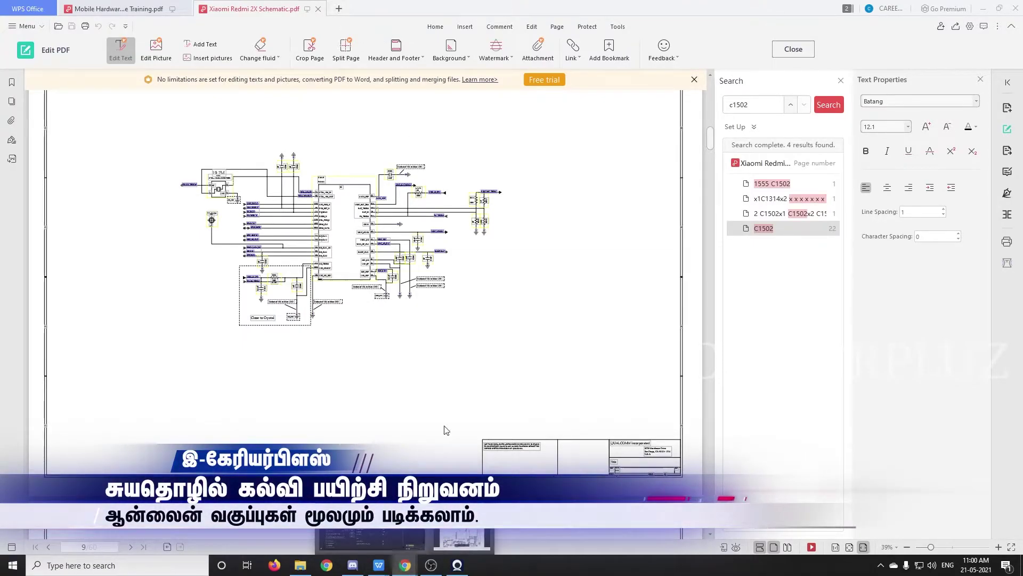
key("alt+Tab")
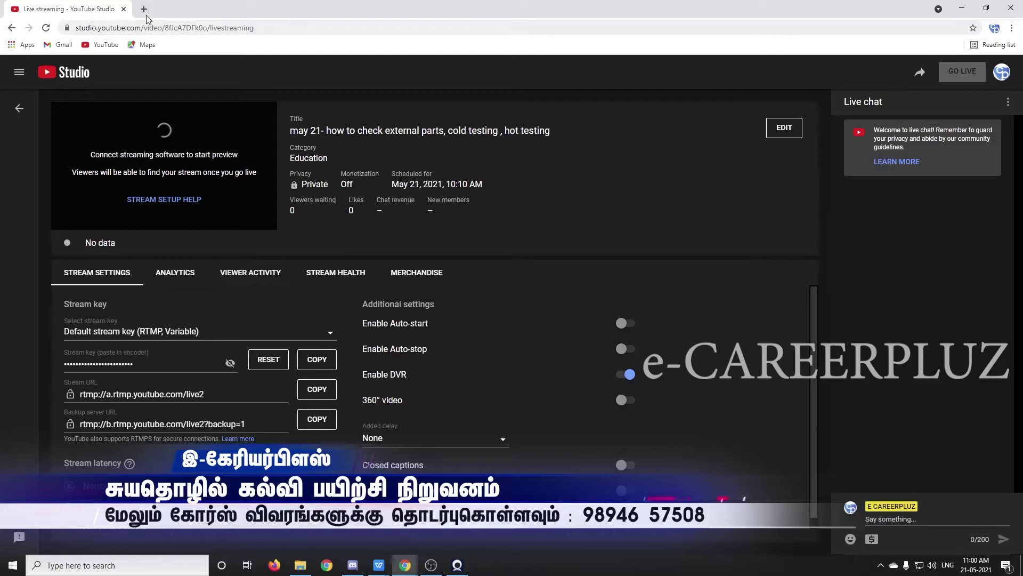
left_click(145, 10)
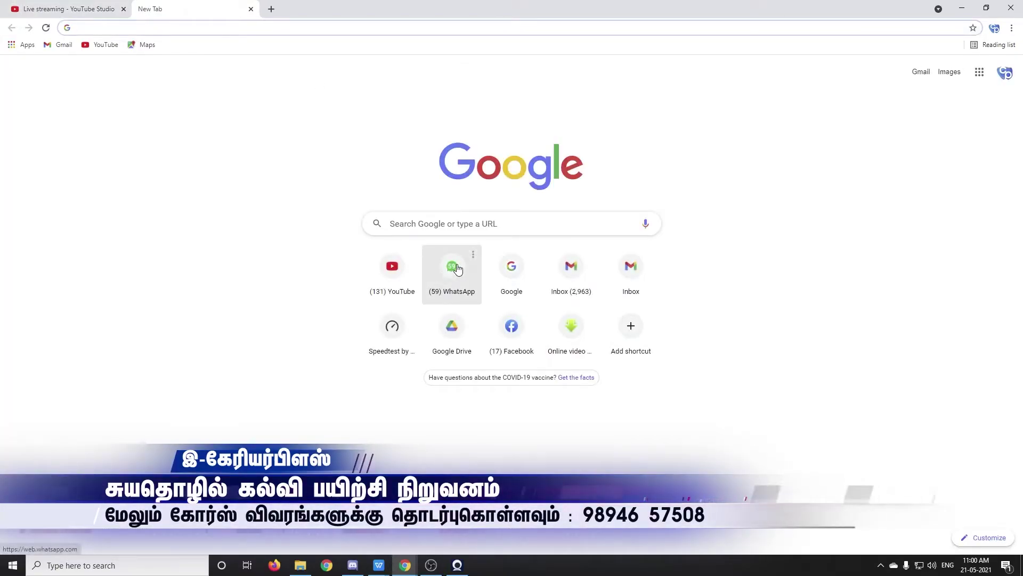
left_click(457, 268)
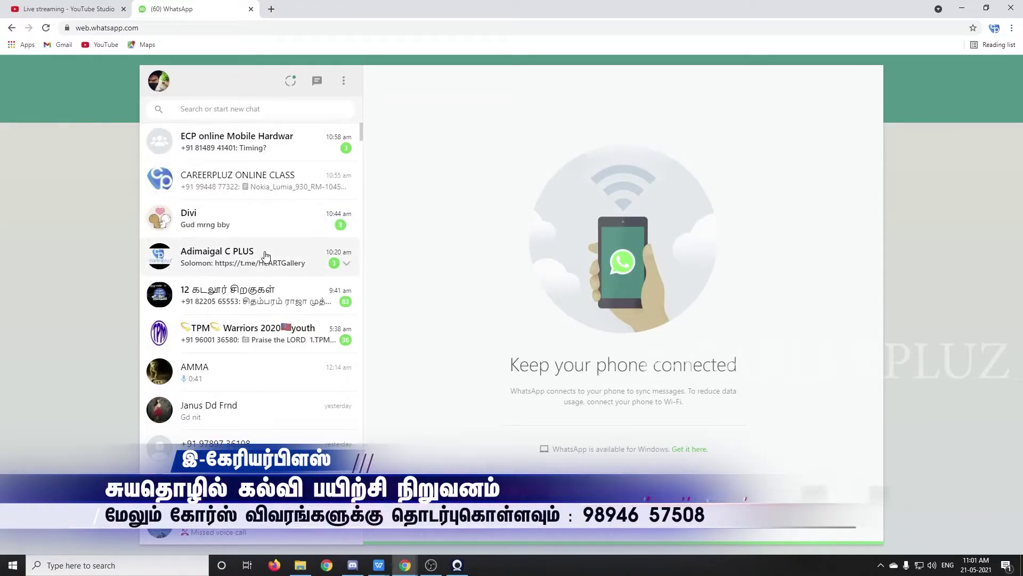
- Download Nokia_Lumia_930_RM-1045_1087_Service_schematics_v2.0.pdf from the CAREERPLUZ ONLINE CLASS chat
scroll(260, 314, "down", 1)
scroll(259, 314, "down", 3)
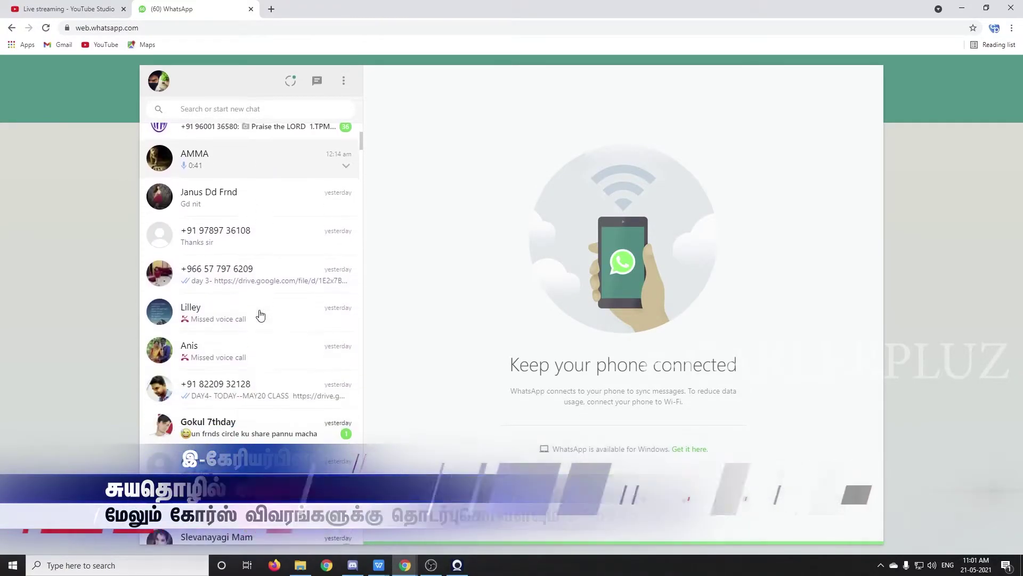
scroll(245, 365, "down", 3)
scroll(245, 395, "up", 7)
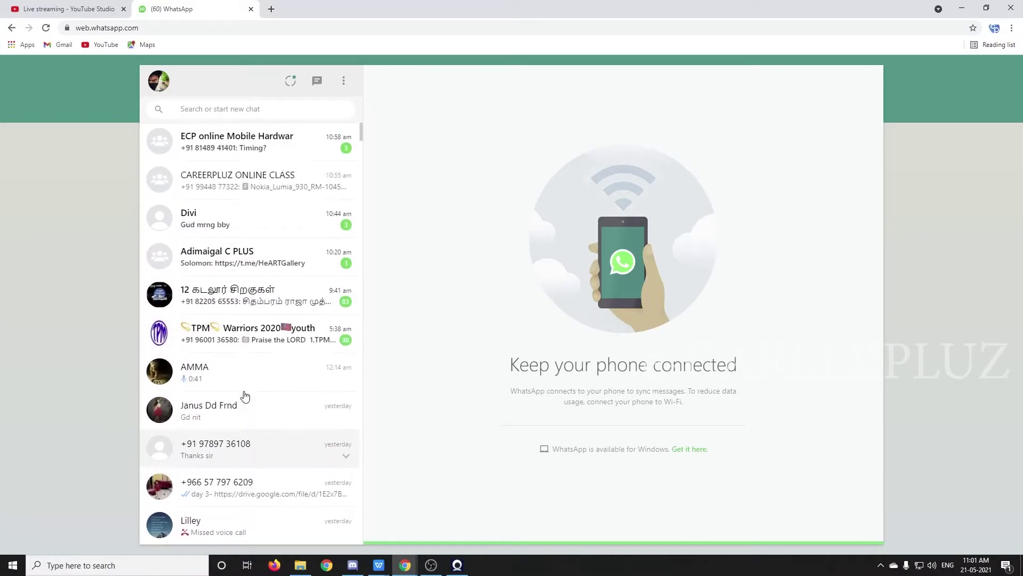
left_click(224, 185)
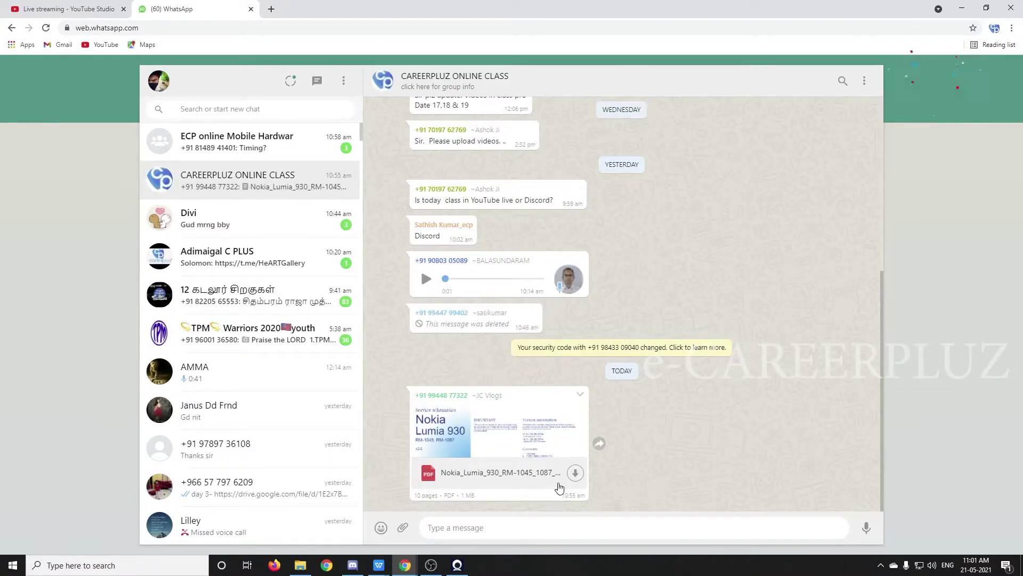
left_click(575, 473)
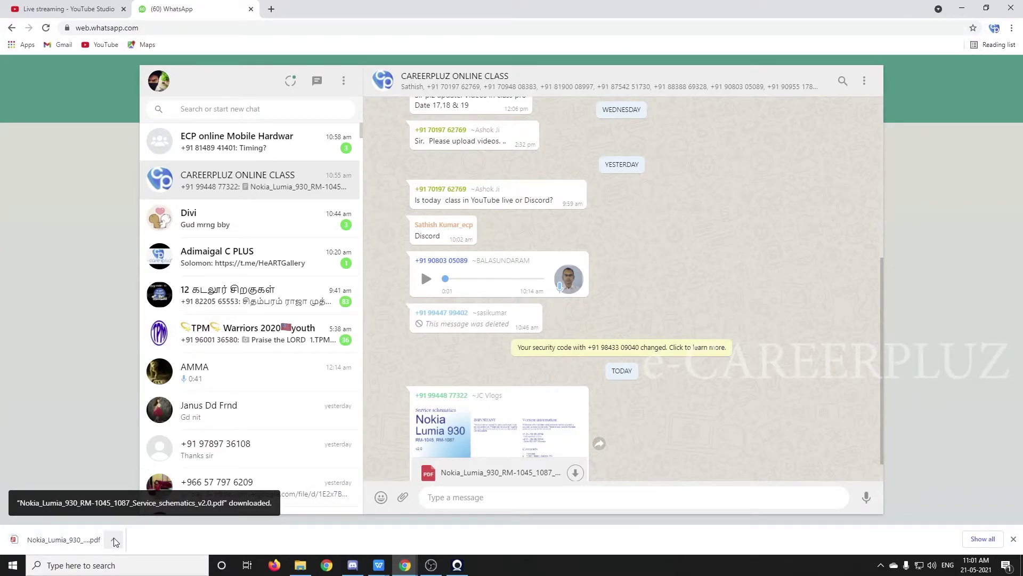
- Open the downloaded Nokia Lumia 930 service schematics PDF in WPS from the Downloads folder
left_click(115, 541)
left_click(48, 509)
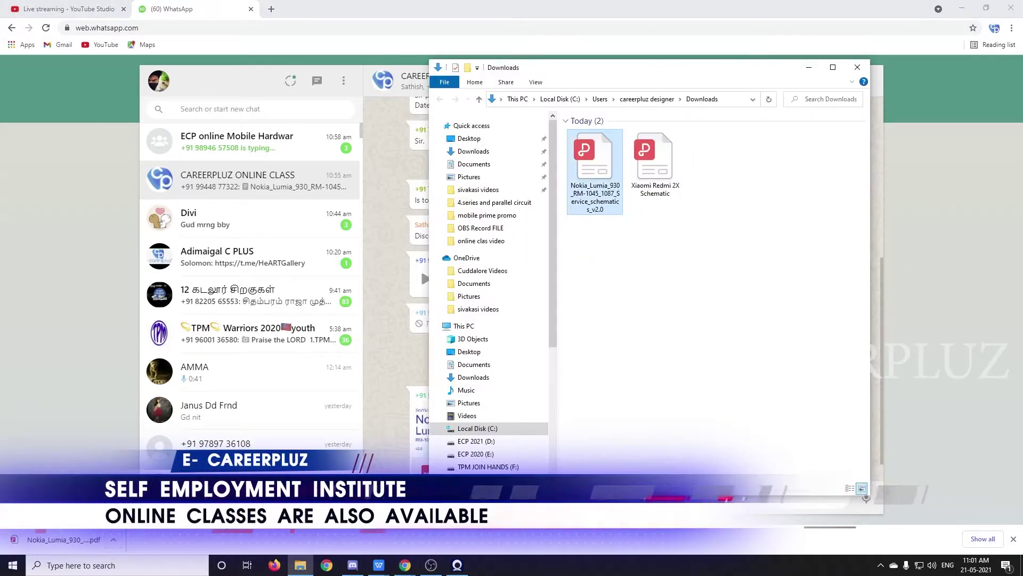
double_click(606, 184)
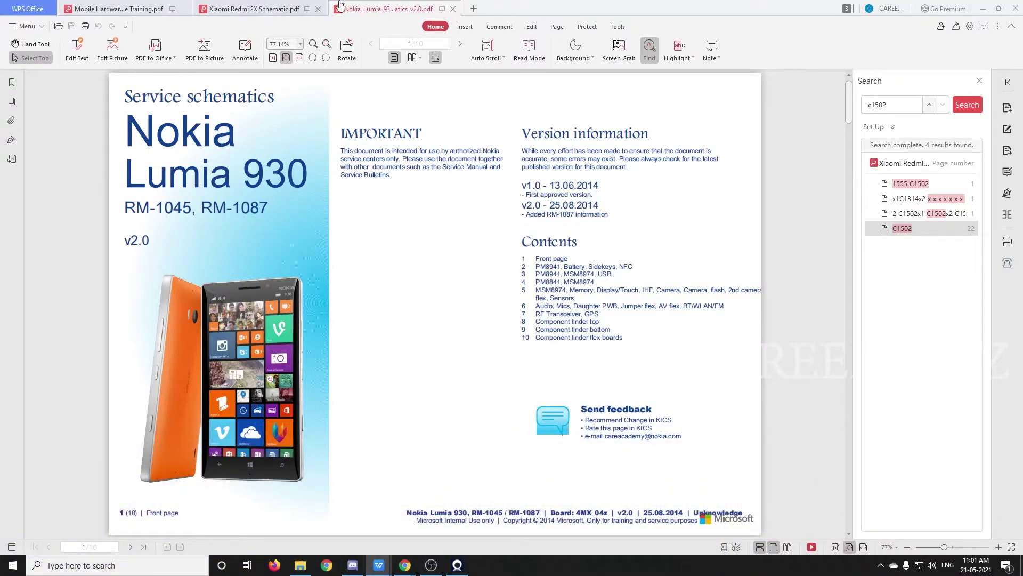
scroll(425, 334, "down", 5)
scroll(429, 319, "up", 5)
scroll(438, 310, "down", 1)
scroll(438, 310, "down", 5)
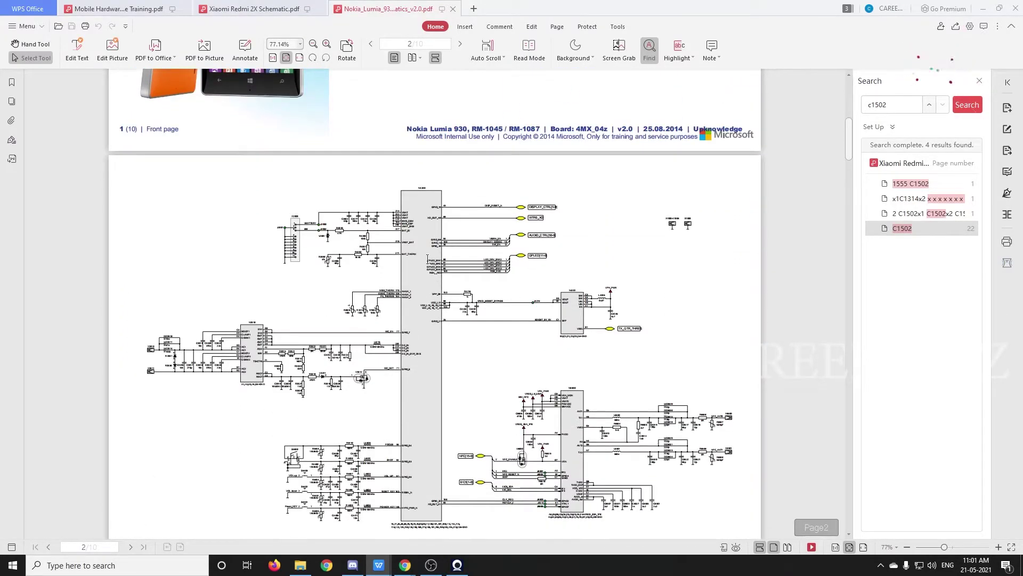
scroll(485, 255, "up", 3)
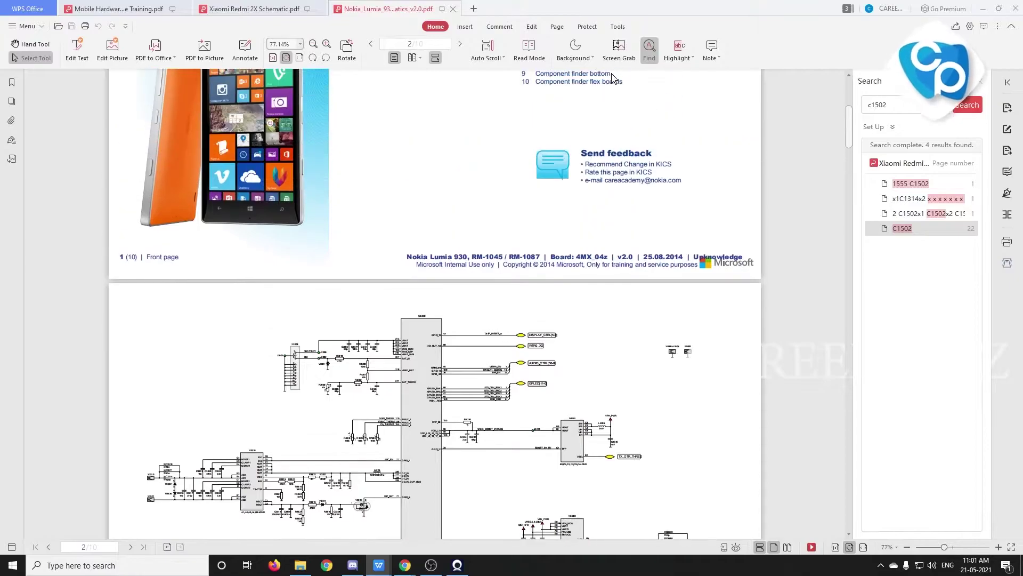
scroll(497, 261, "up", 2, "ctrl")
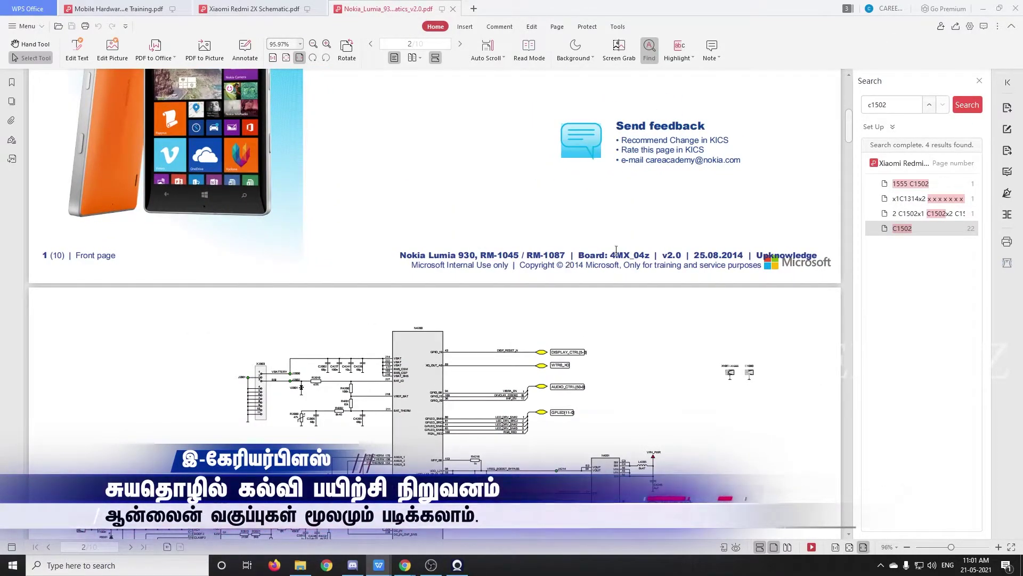
scroll(619, 336, "down", 5)
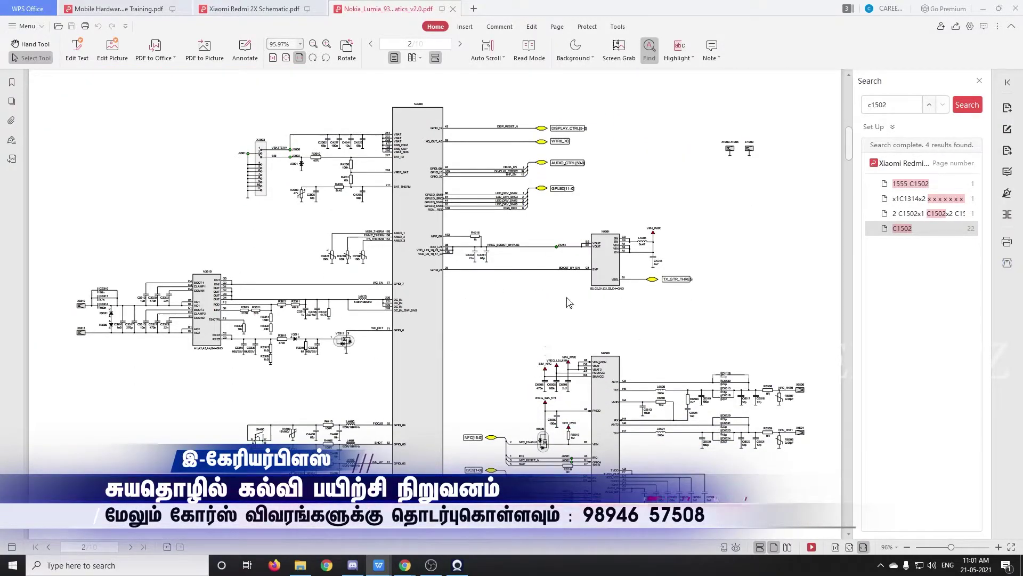
scroll(445, 261, "down", 15)
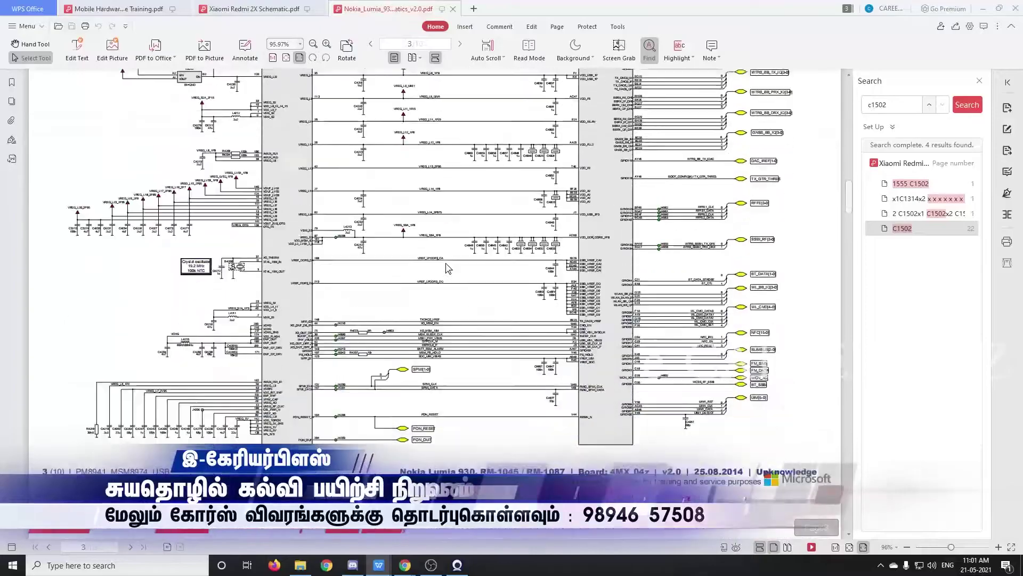
scroll(446, 268, "down", 15)
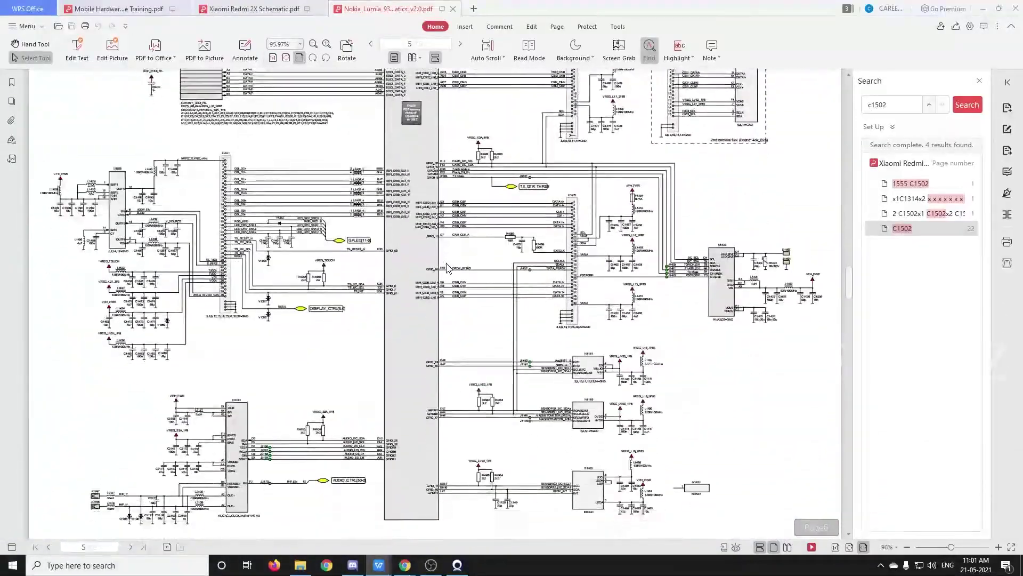
scroll(447, 267, "down", 15)
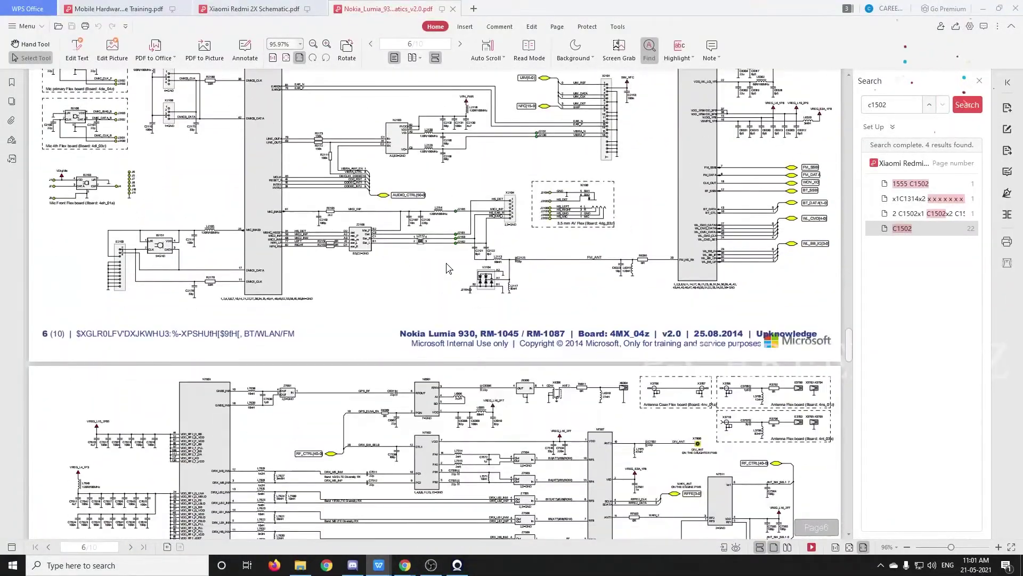
scroll(446, 268, "down", 5)
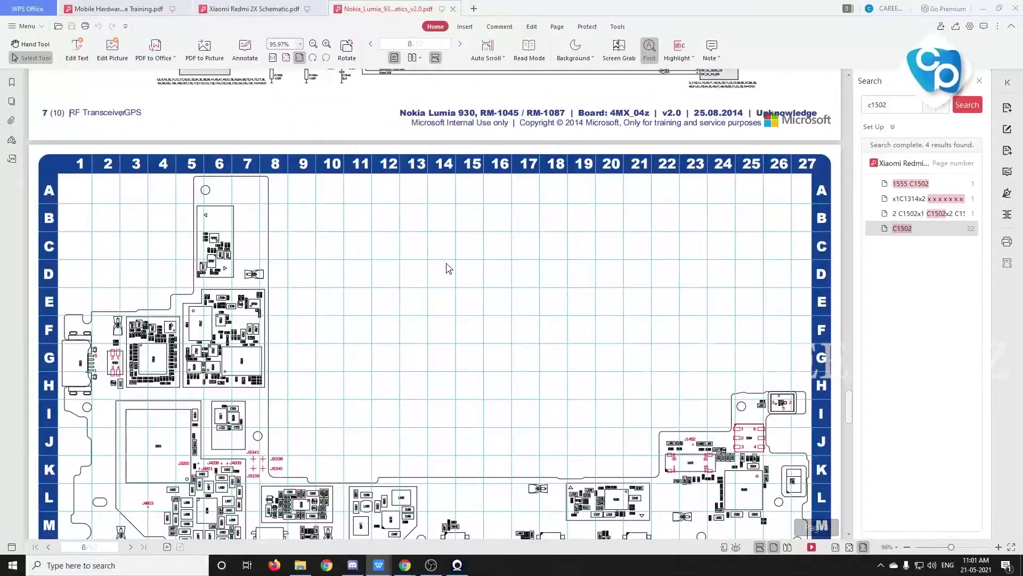
scroll(447, 267, "down", 5)
scroll(372, 258, "up", 3)
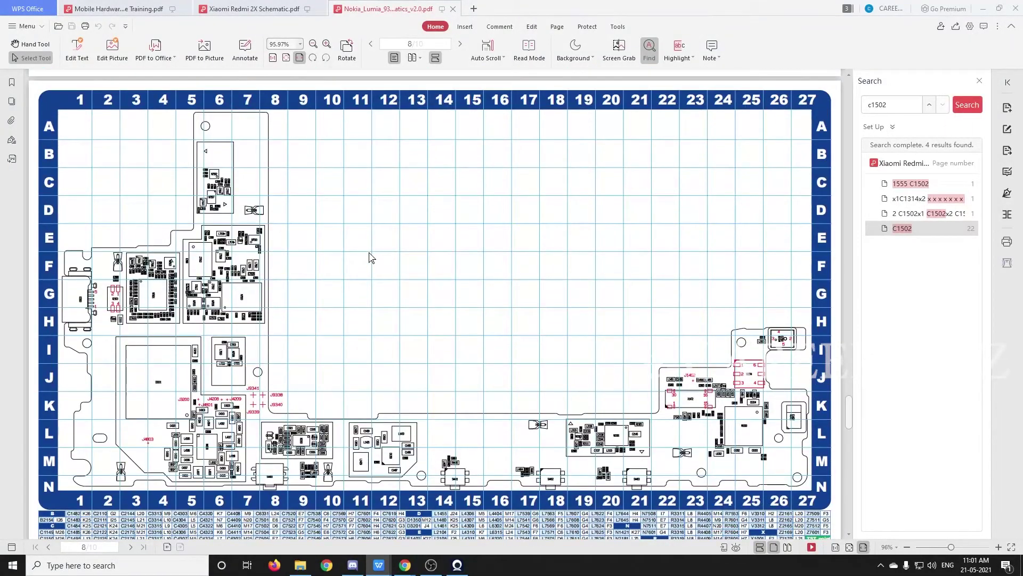
scroll(371, 258, "down", 10)
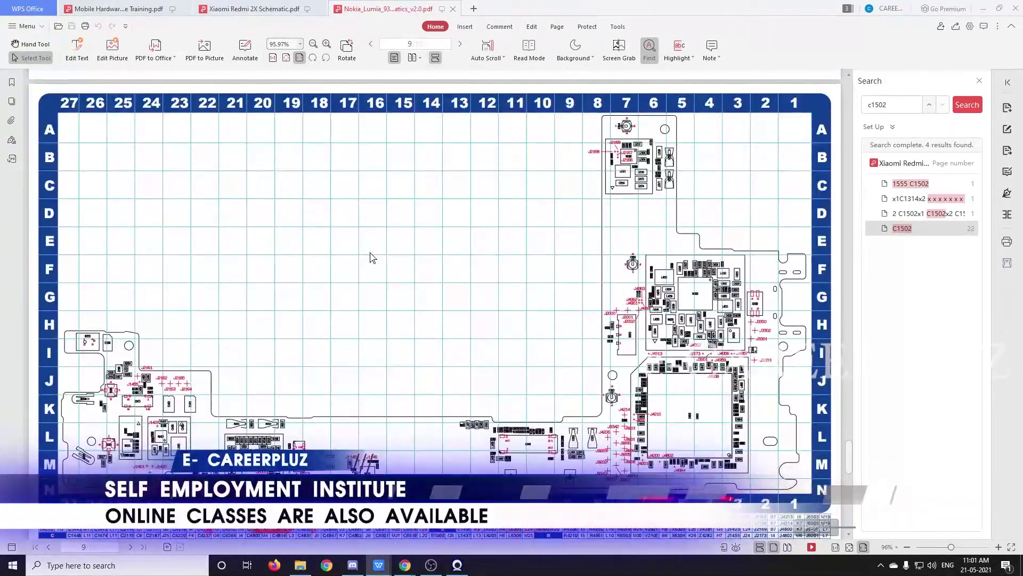
scroll(371, 257, "up", 10)
scroll(372, 257, "down", 8)
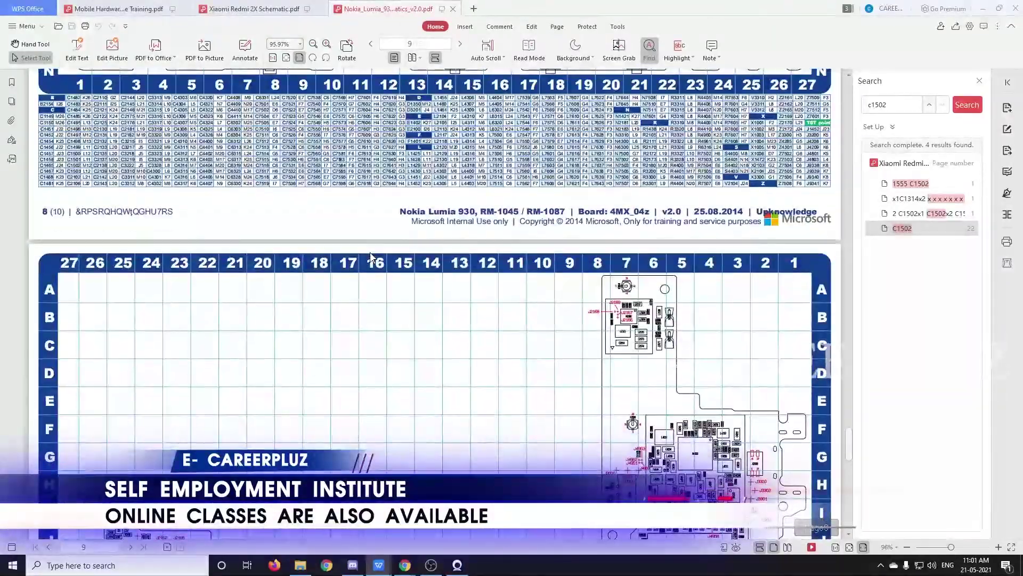
scroll(371, 257, "down", 5)
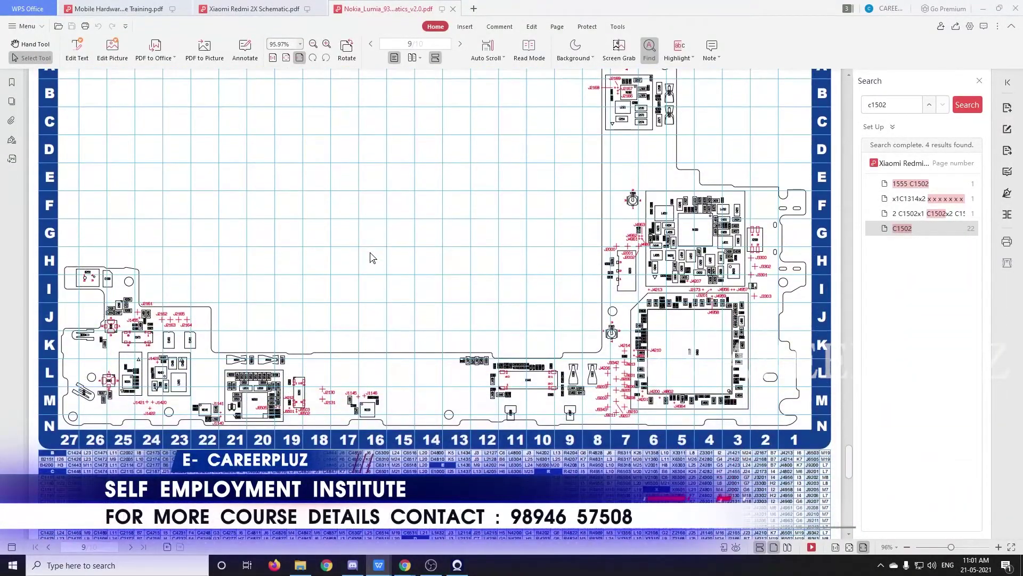
scroll(212, 290, "up", 1)
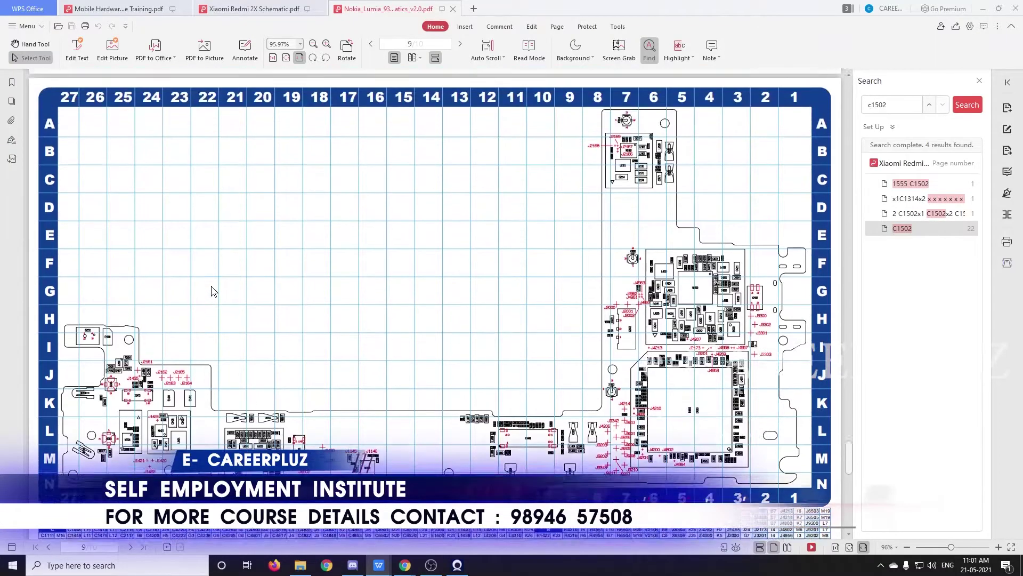
scroll(212, 290, "down", 3)
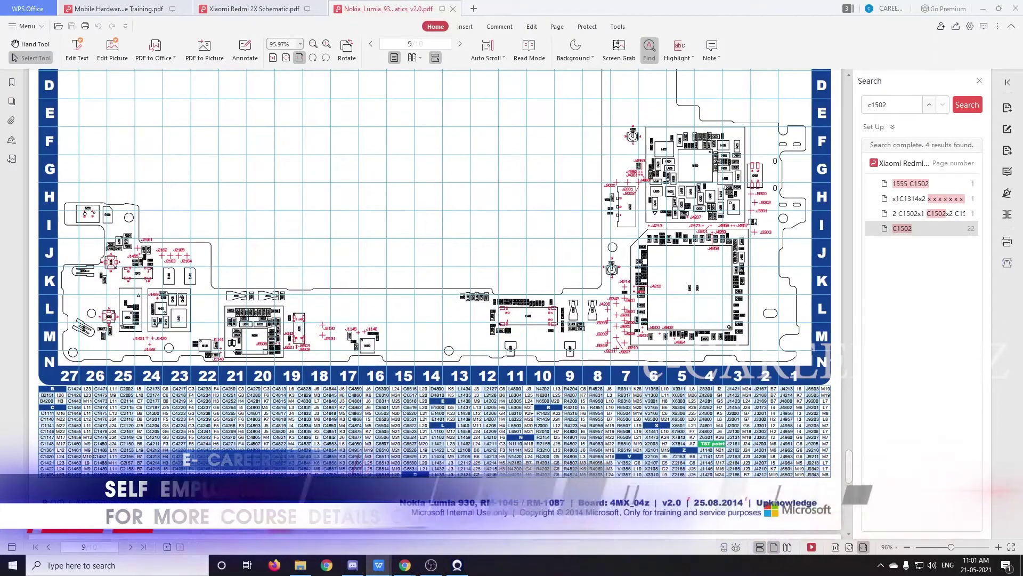
scroll(468, 386, "up", 4)
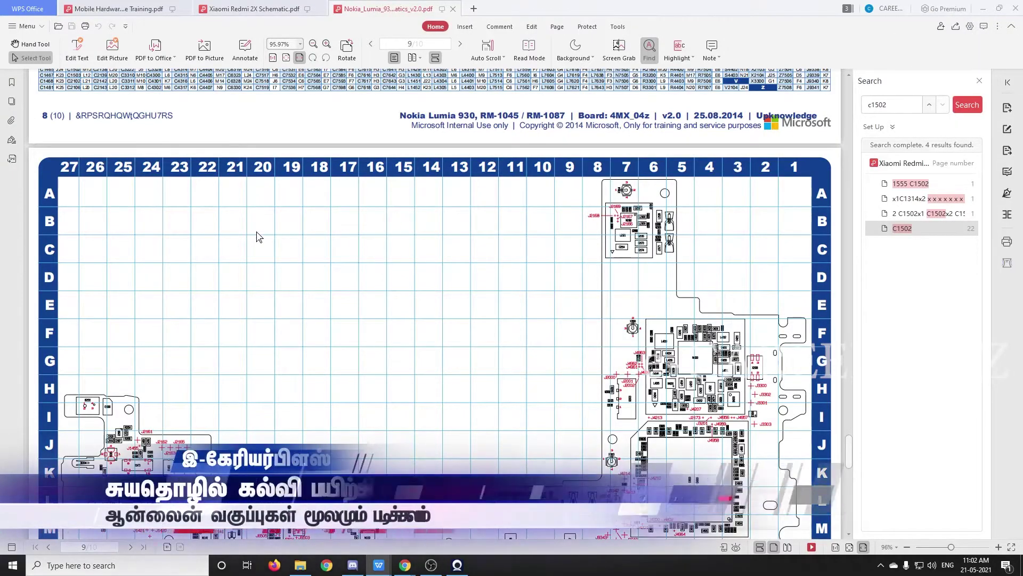
scroll(59, 302, "down", 3)
scroll(58, 303, "down", 3)
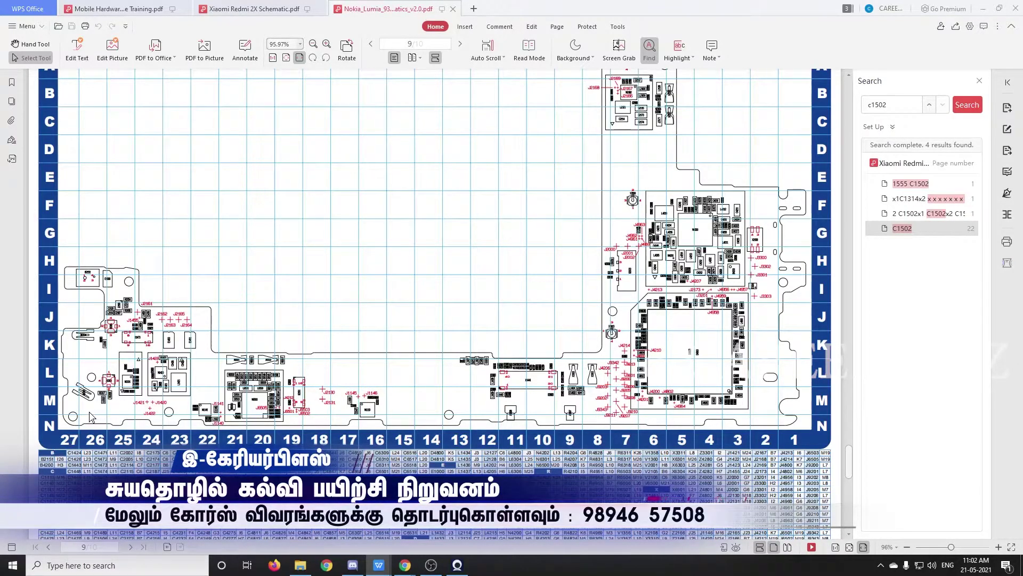
scroll(89, 414, "up", 3)
scroll(89, 414, "up", 3, "ctrl")
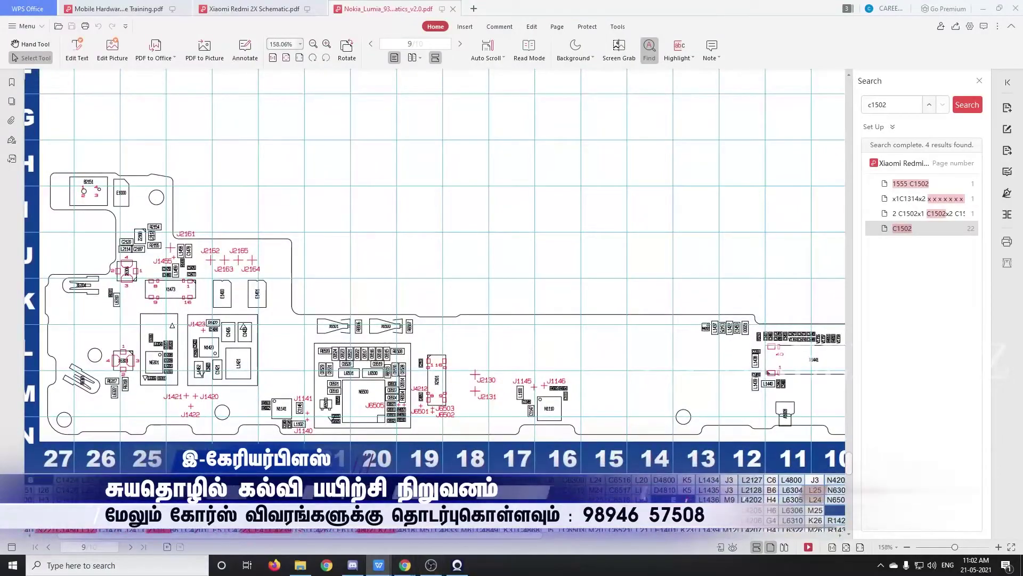
scroll(160, 417, "left", 2)
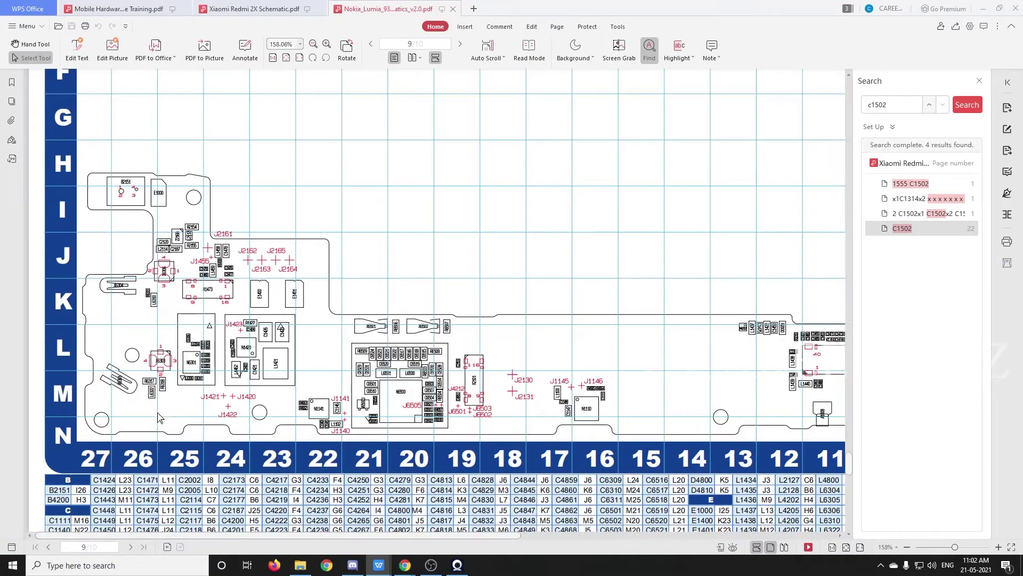
scroll(160, 417, "up", 1, "ctrl")
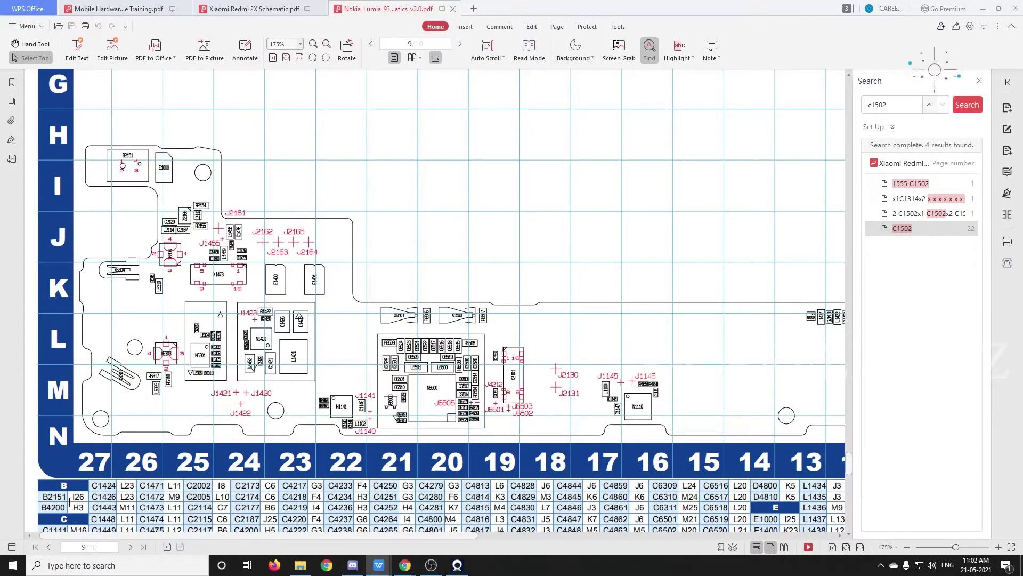
scroll(69, 503, "down", 3)
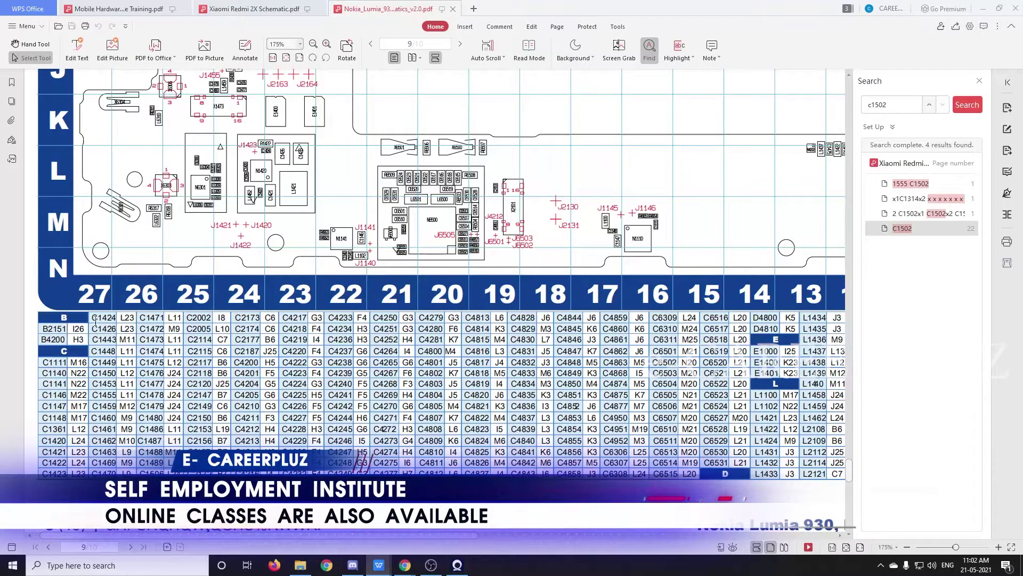
scroll(95, 322, "up", 3)
scroll(95, 322, "down", 5)
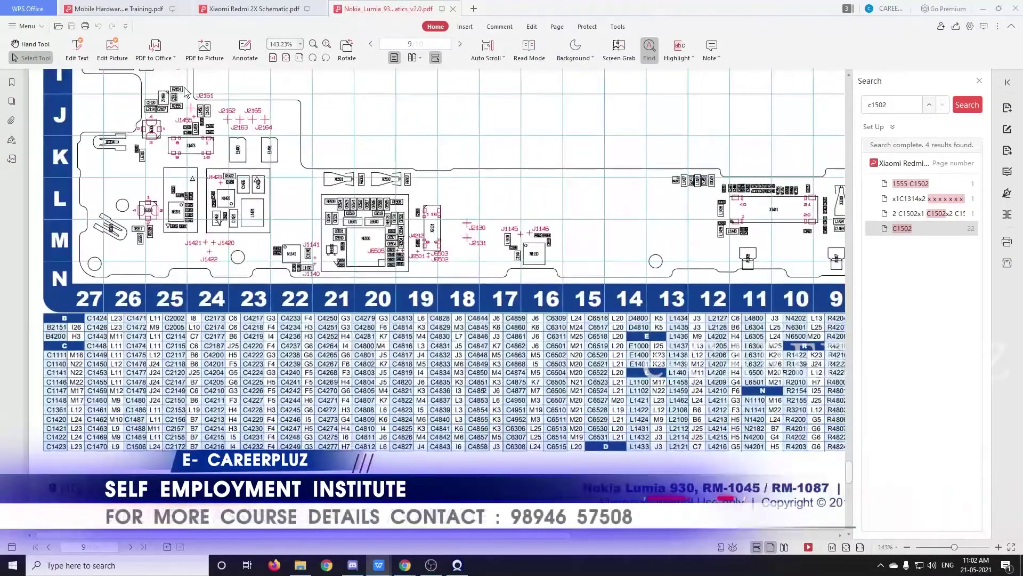
scroll(184, 93, "down", 3)
scroll(184, 93, "up", 3)
scroll(184, 93, "down", 3)
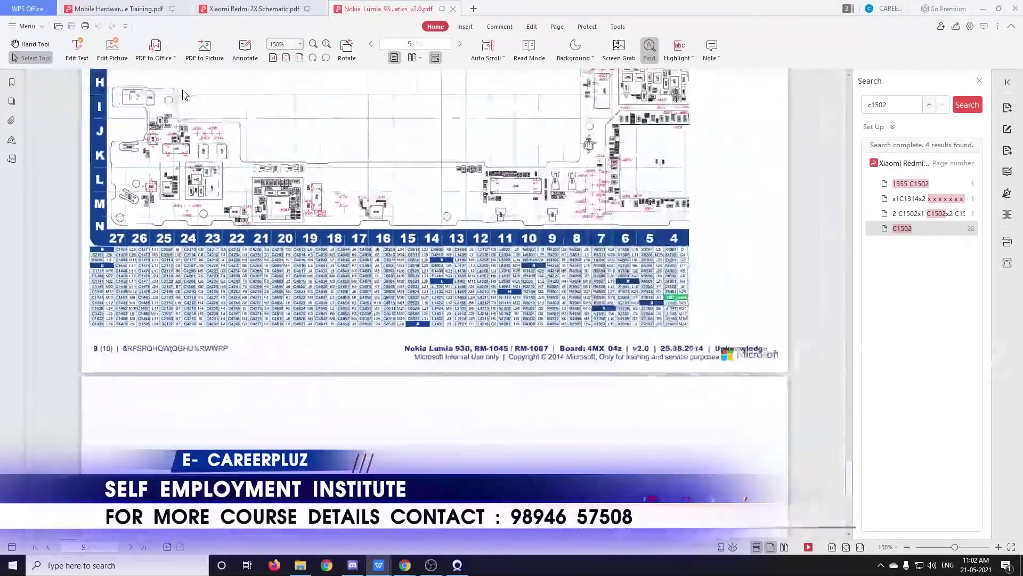
scroll(184, 93, "down", 6)
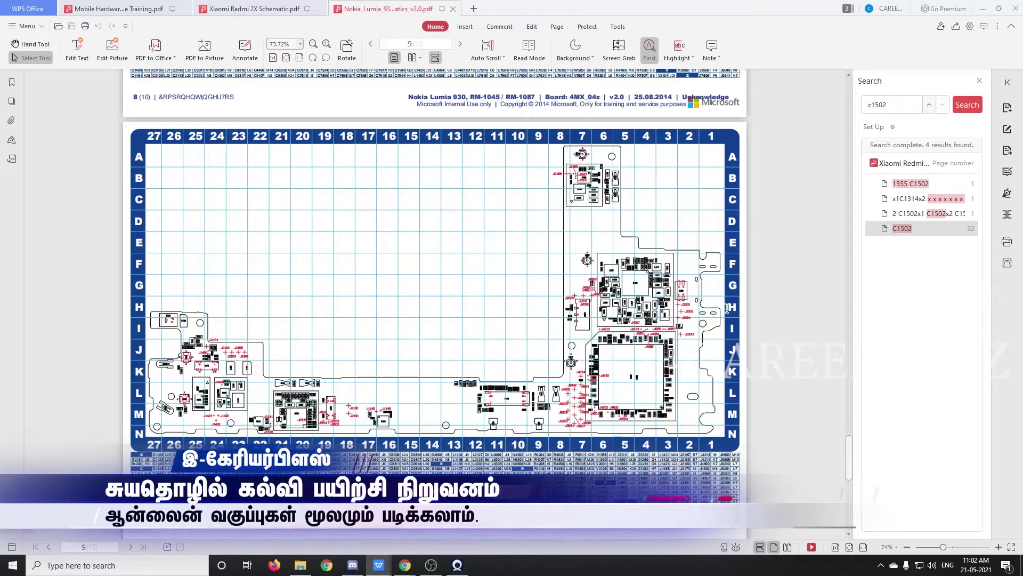
- Scroll to page 8's board layout and zoom in on connector X3300 beside X2103
scroll(675, 326, "up", 10)
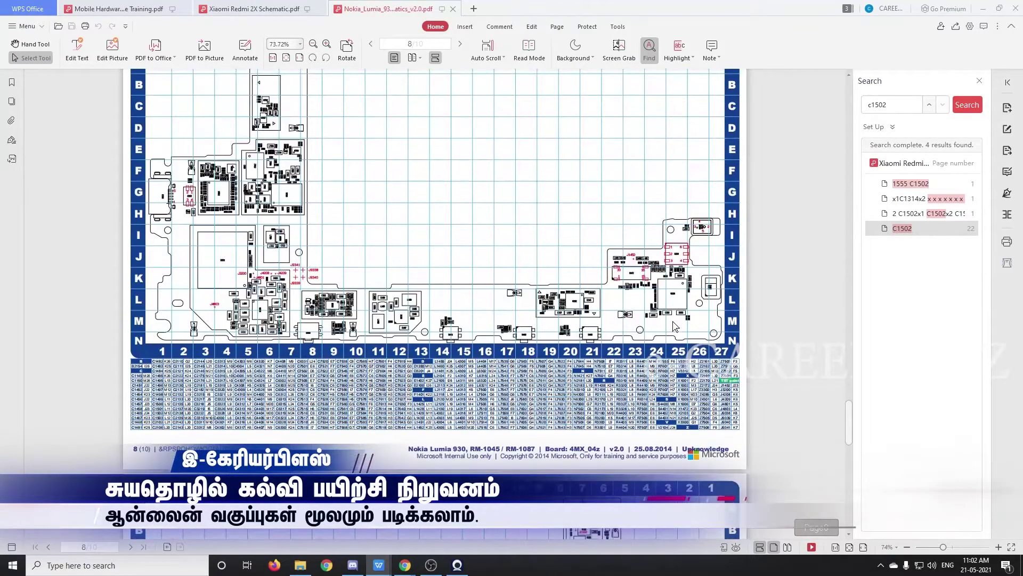
scroll(152, 264, "up", 5)
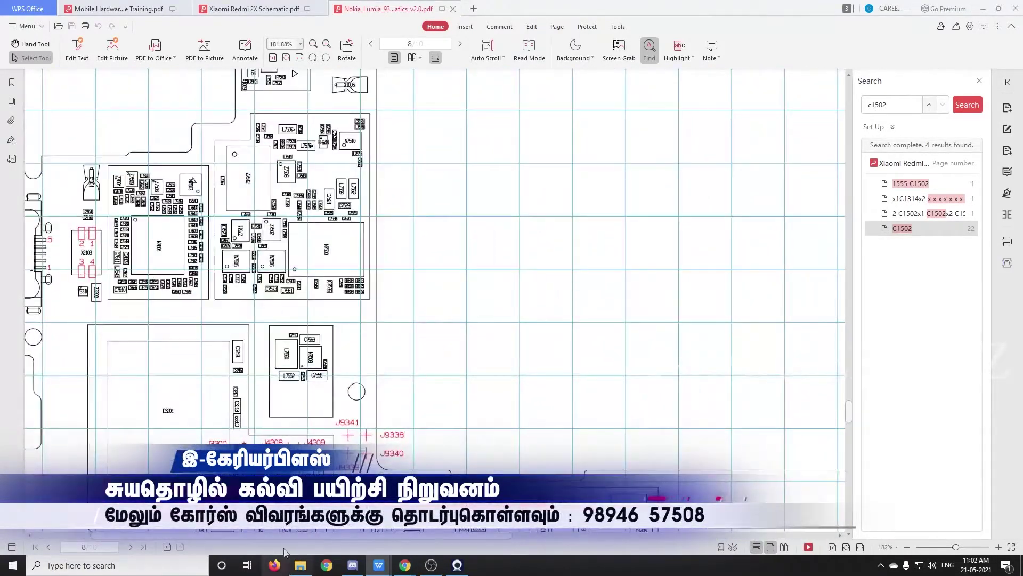
scroll(73, 320, "up", 8)
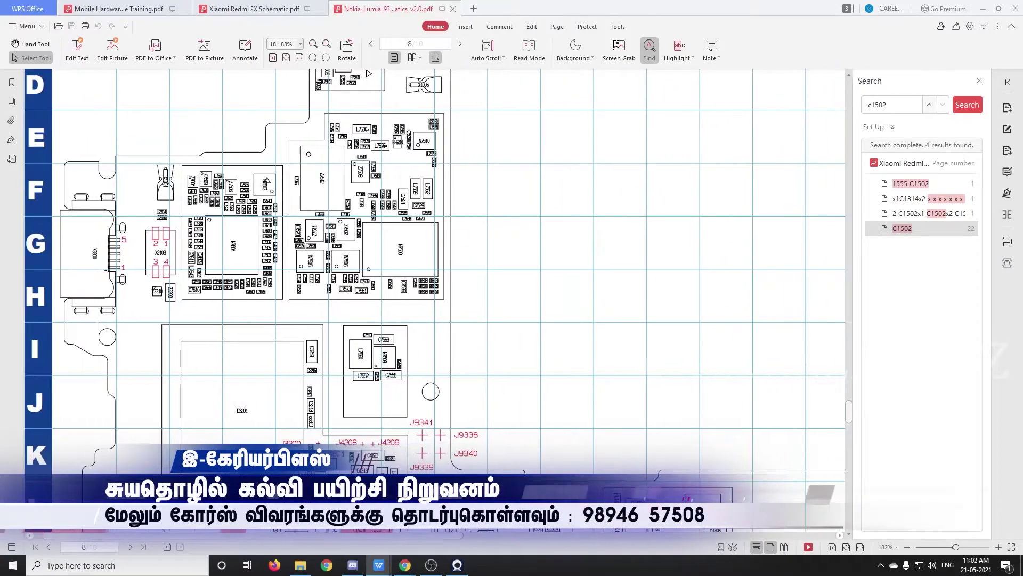
scroll(182, 330, "down", 4)
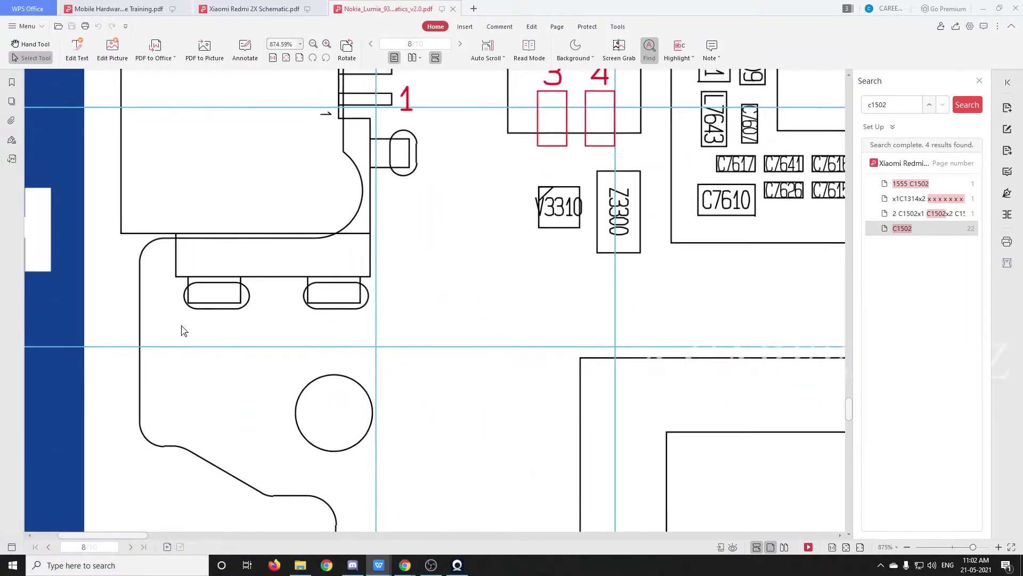
scroll(189, 325, "down", 3)
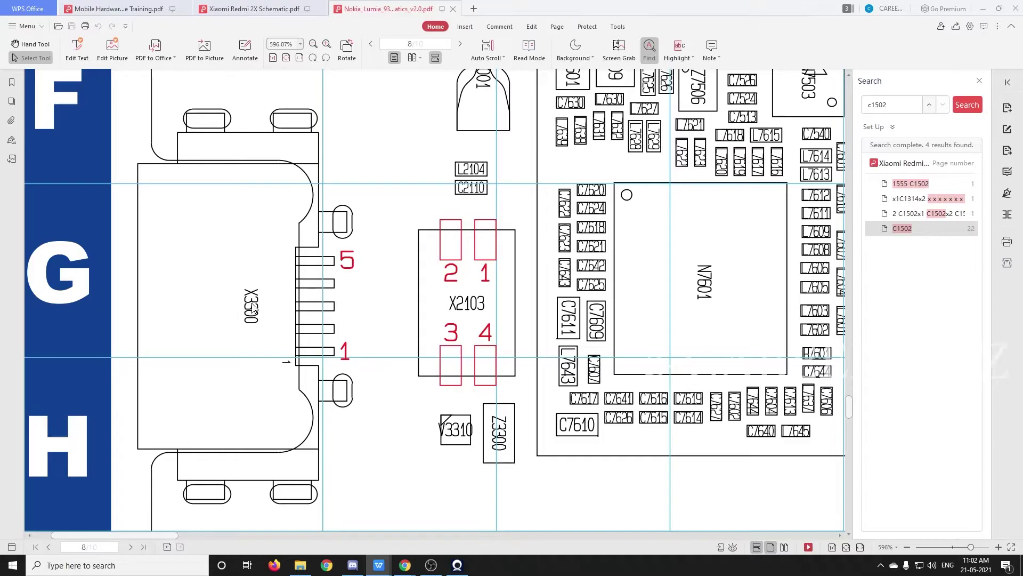
- Search the PDF for 'x3300' and jump to the first match in page 3's schematic
double_click(895, 107)
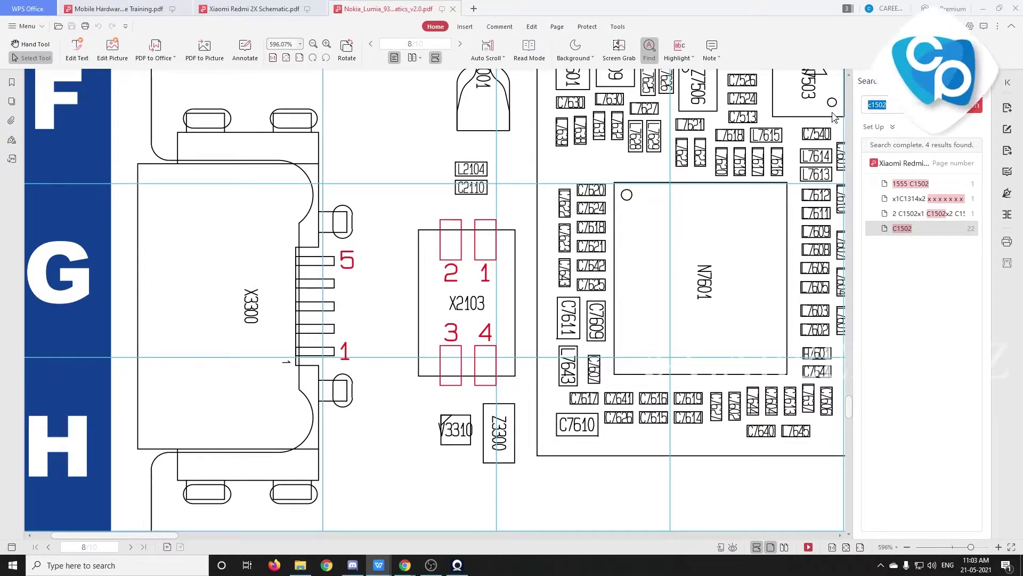
type("x3")
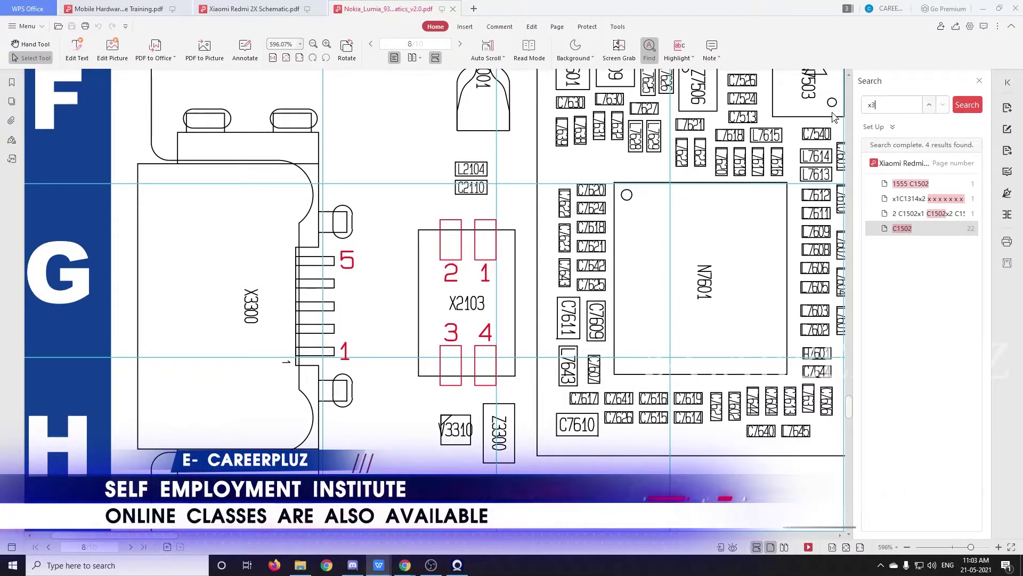
type("300")
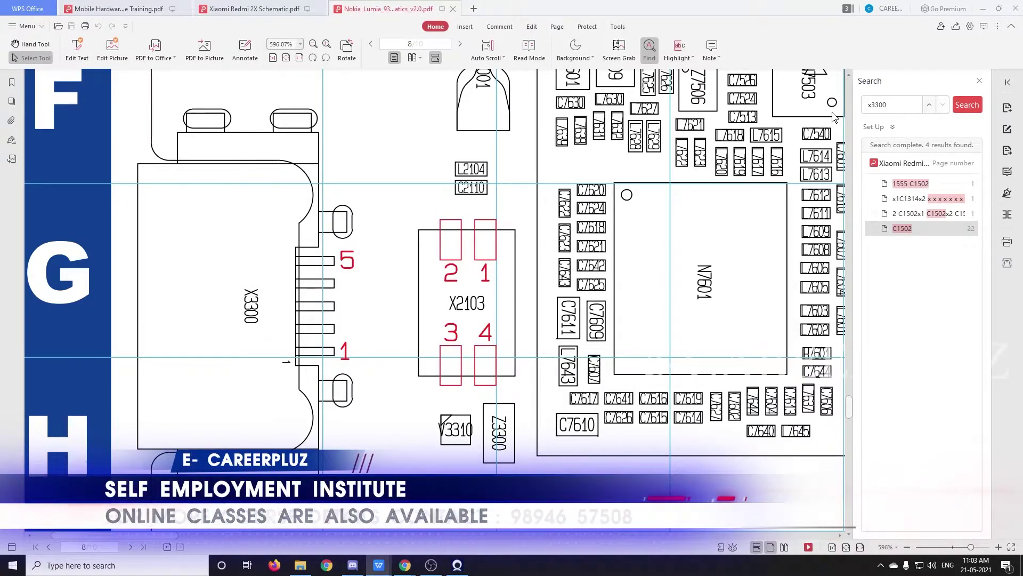
key("Return")
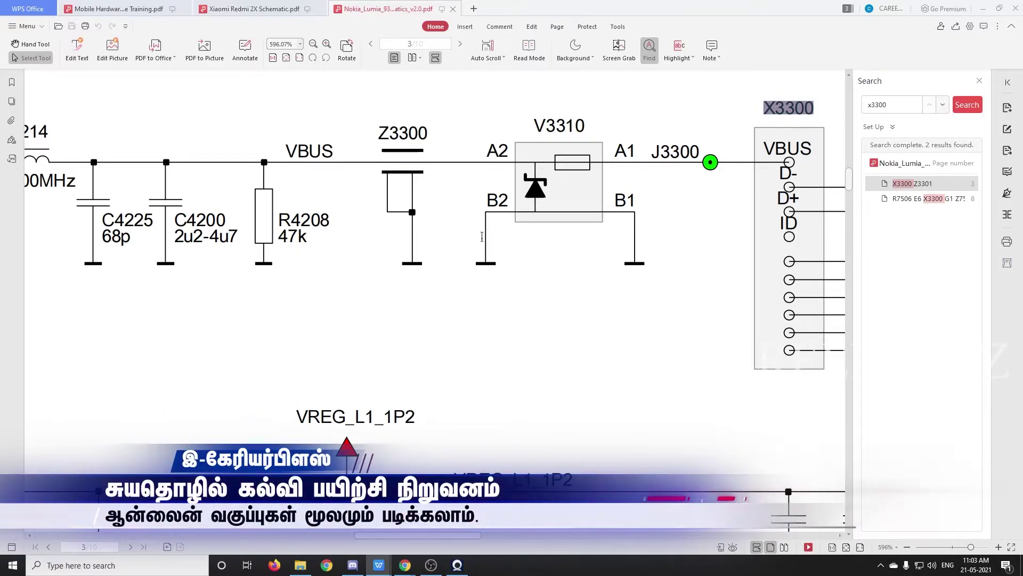
- At 400%, select the VBUS label on X3300, then go to the second x3300 match on page 8
scroll(545, 214, "down", 2)
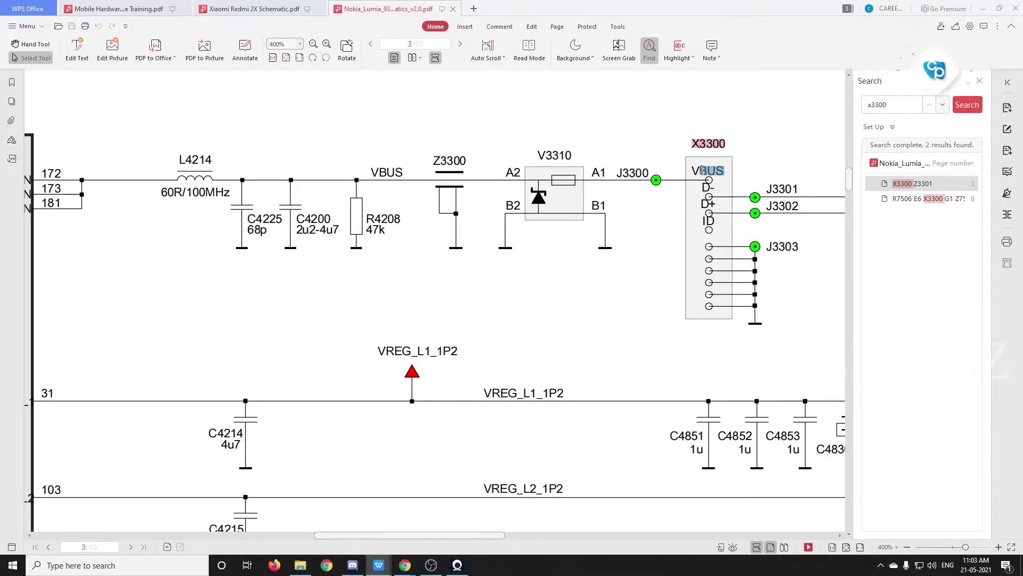
left_click_drag(697, 170, 697, 171)
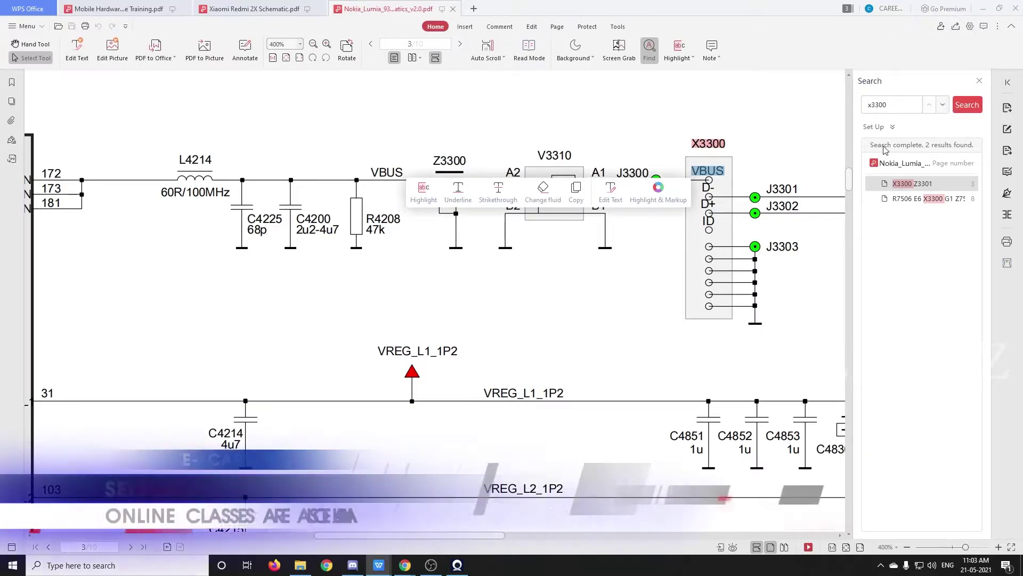
left_click(944, 107)
scroll(502, 269, "up", 10)
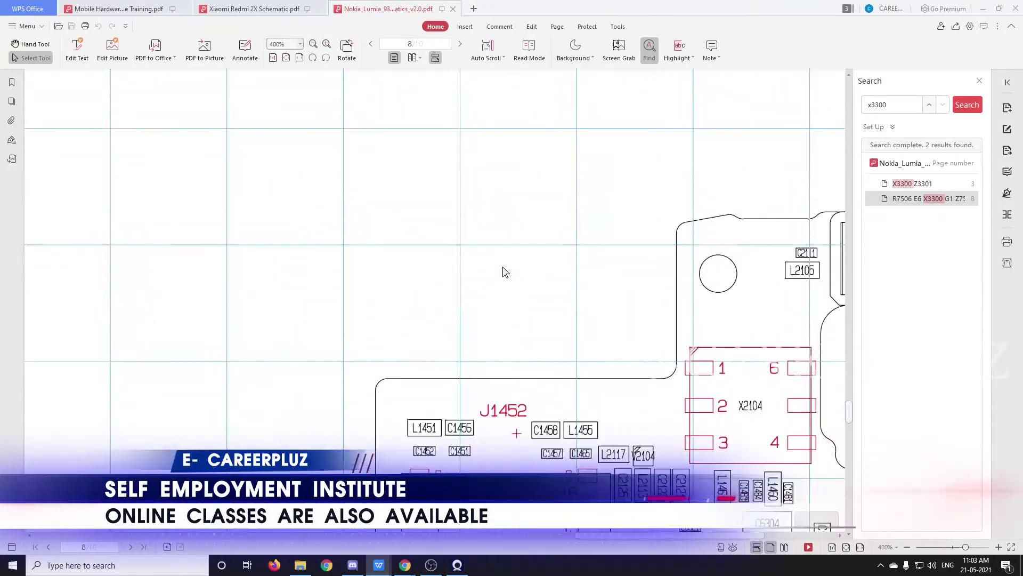
scroll(342, 333, "down", 4)
left_click_drag(579, 535, 384, 535)
scroll(267, 322, "up", 10)
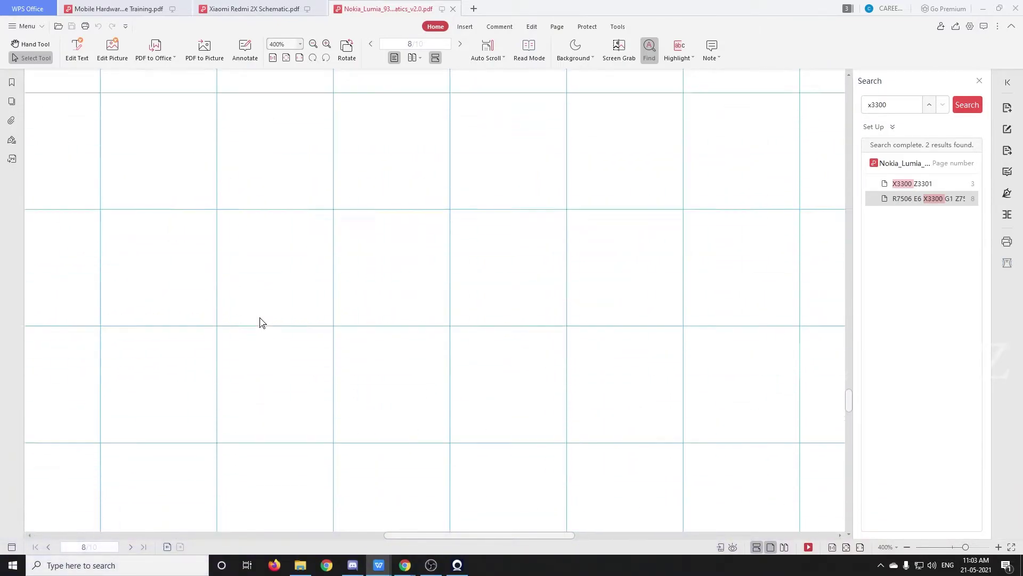
scroll(260, 322, "down", 15)
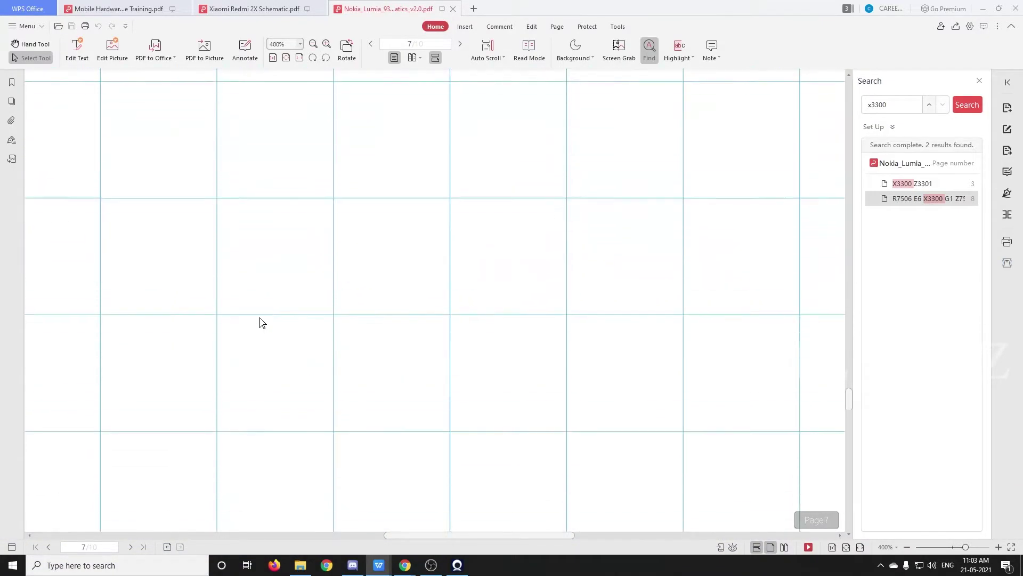
scroll(261, 321, "down", 5, "ctrl")
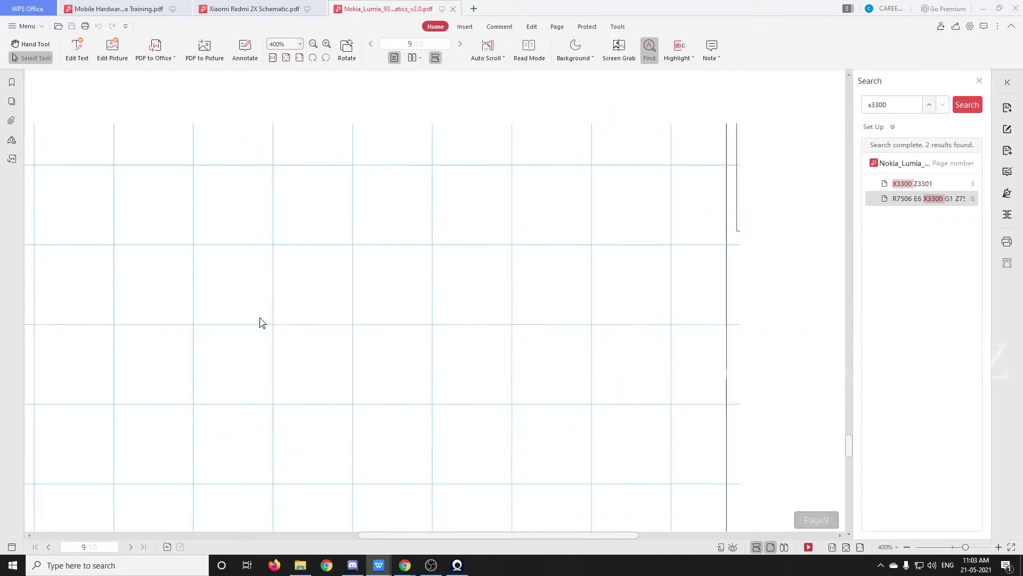
scroll(261, 322, "down", 1)
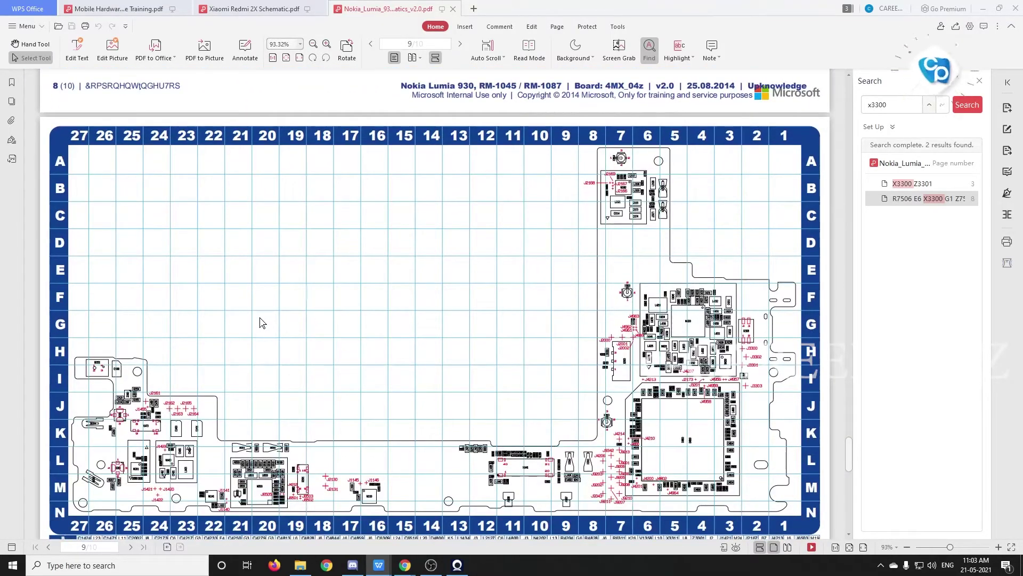
scroll(327, 394, "up", 10)
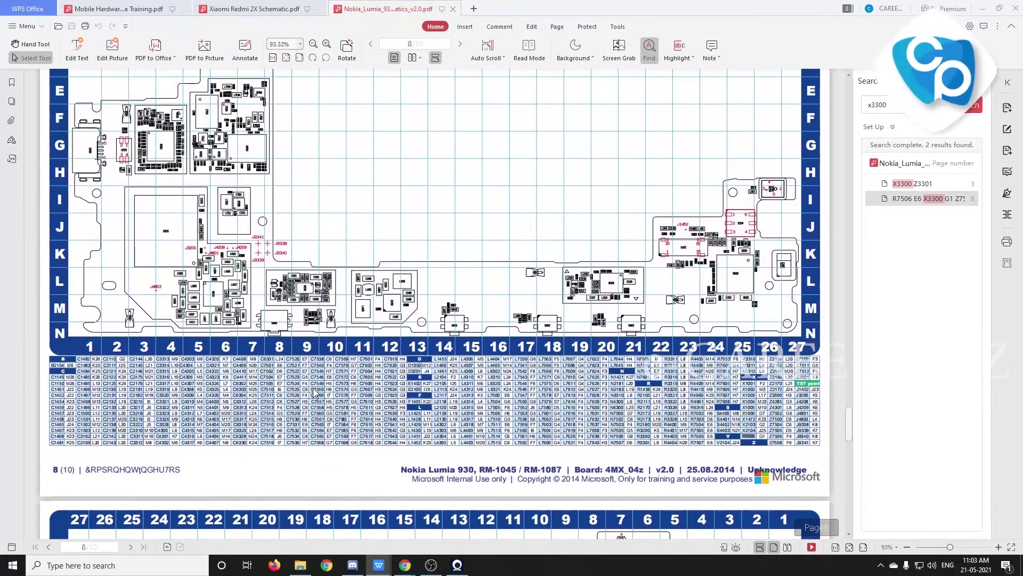
scroll(243, 323, "up", 2)
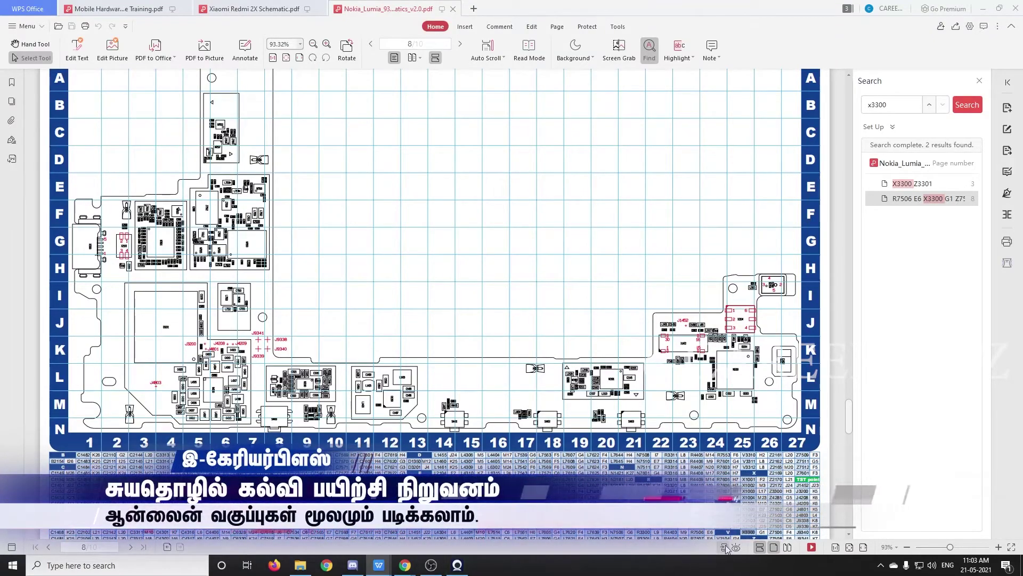
- Zoom to 800% on page 8's X3300 connector, showing pins 1–5 beside X2103's pads
scroll(59, 267, "up", 10)
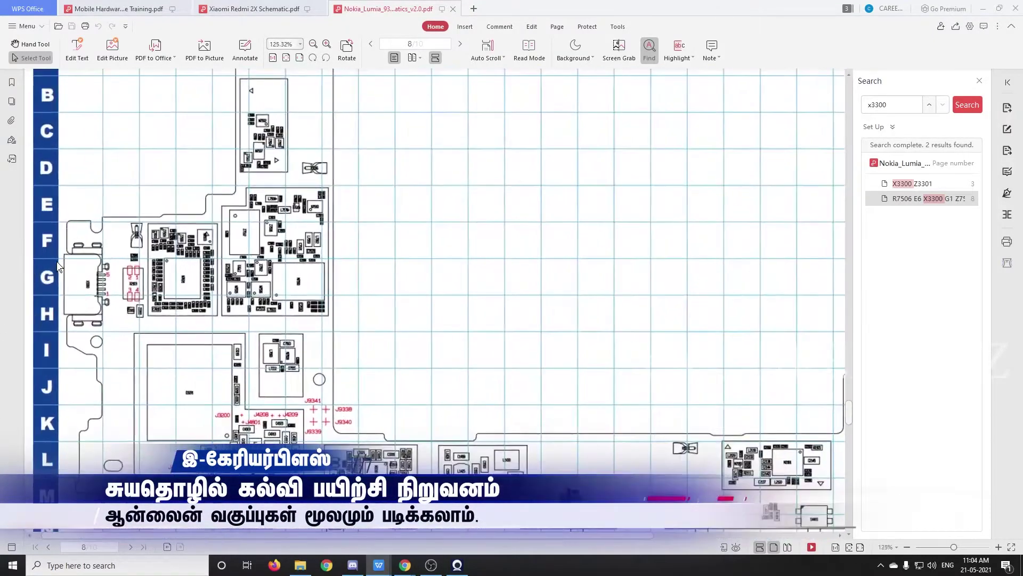
scroll(159, 346, "down", 6)
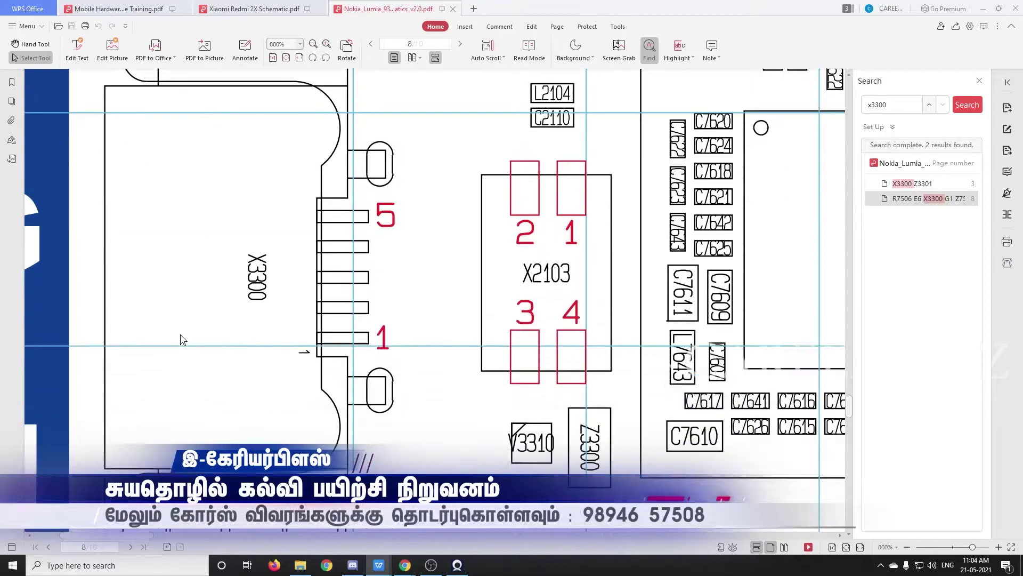
scroll(259, 431, "up", 6)
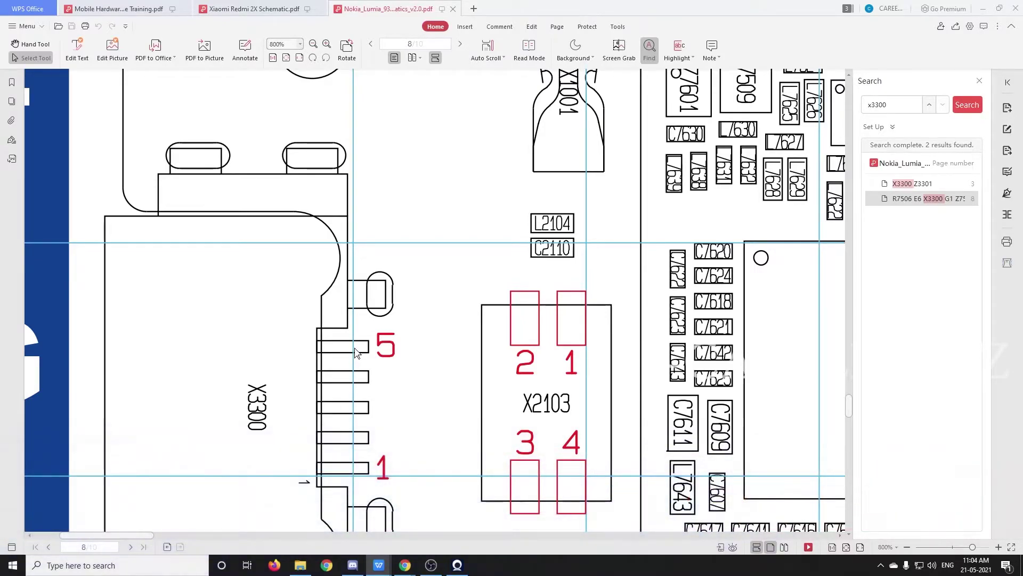
scroll(356, 352, "up", 5)
scroll(356, 352, "down", 10)
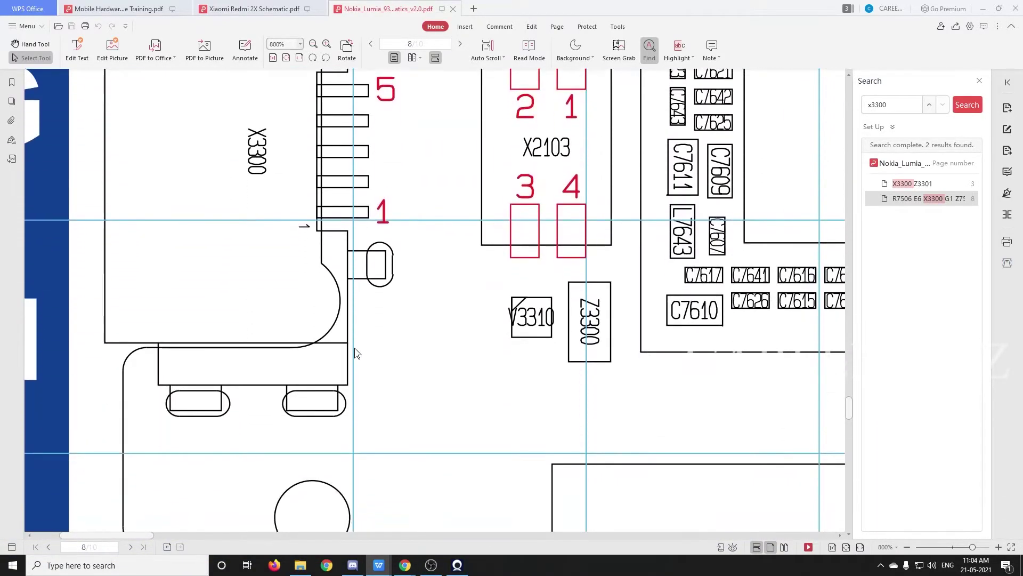
scroll(356, 352, "up", 5)
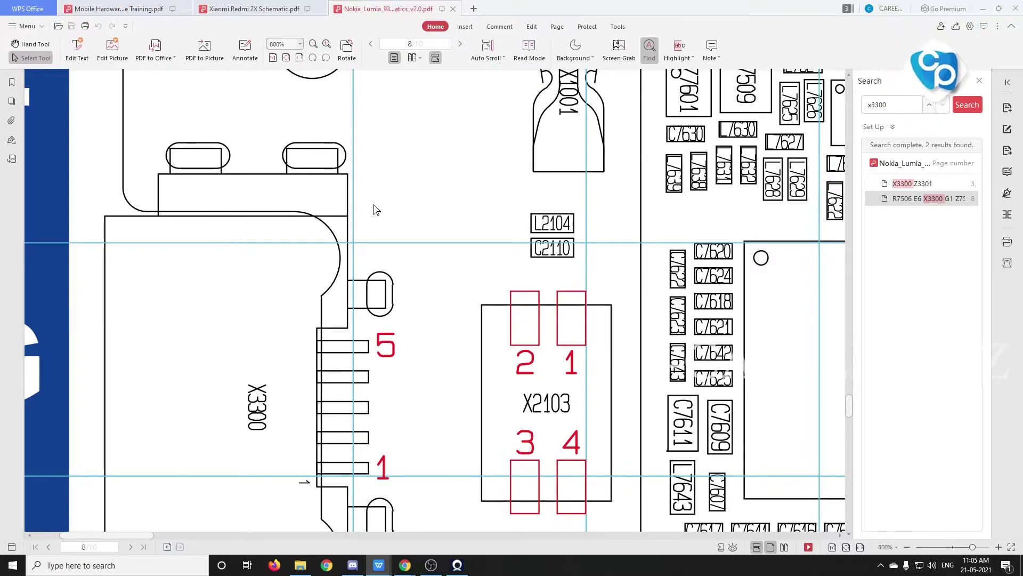
- Zoom out to the whole board, then back in to 400% on X3300 with X2103, V3310 and Z3300
scroll(374, 209, "down", 5)
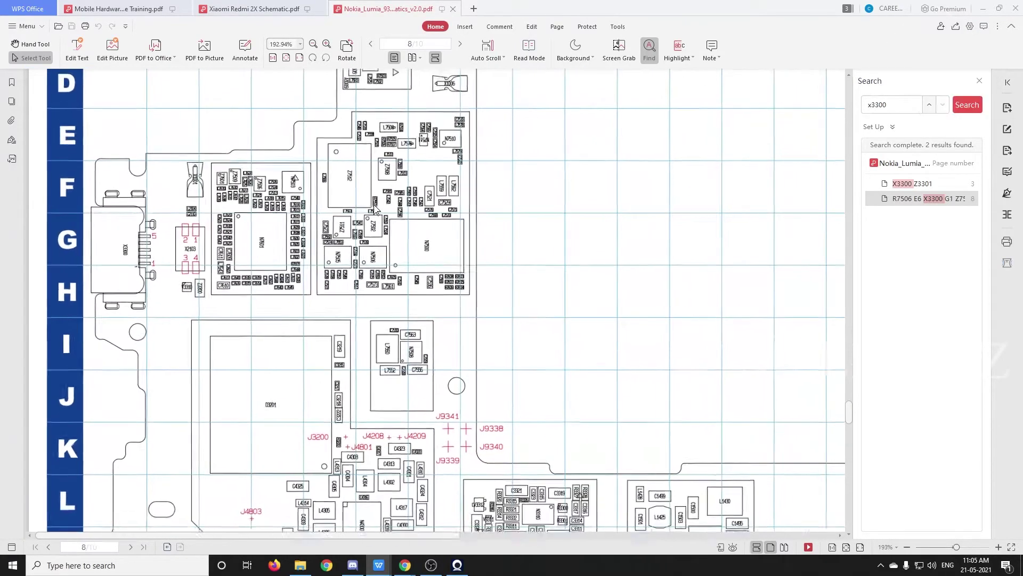
scroll(375, 209, "down", 5)
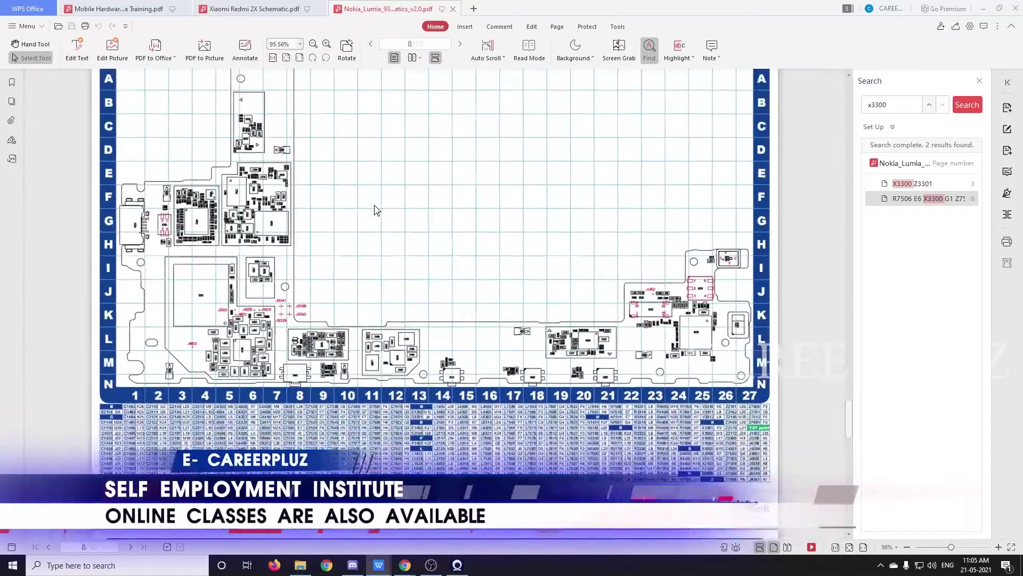
scroll(374, 209, "down", 2)
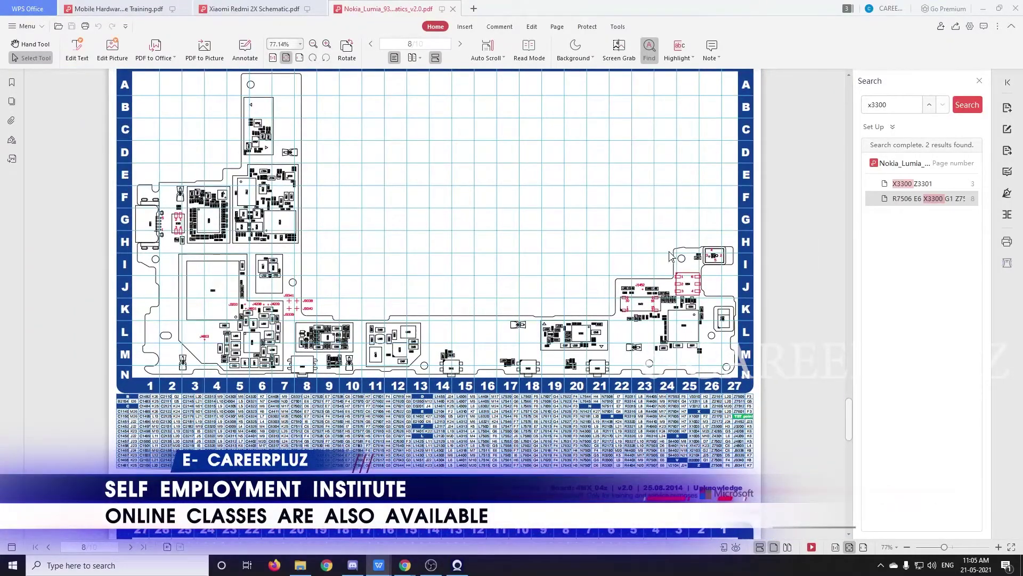
scroll(156, 267, "up", 2)
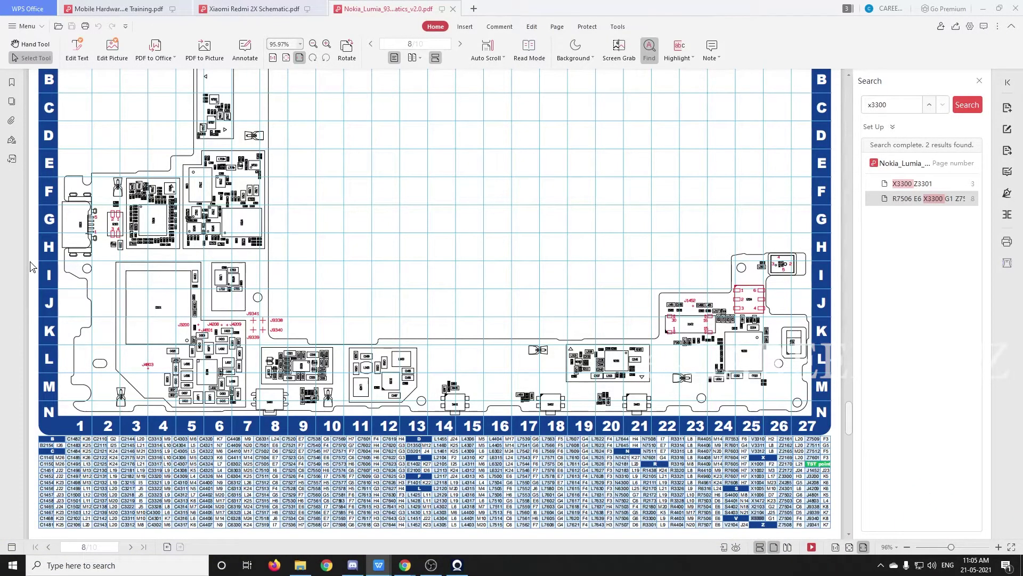
scroll(40, 240, "up", 6)
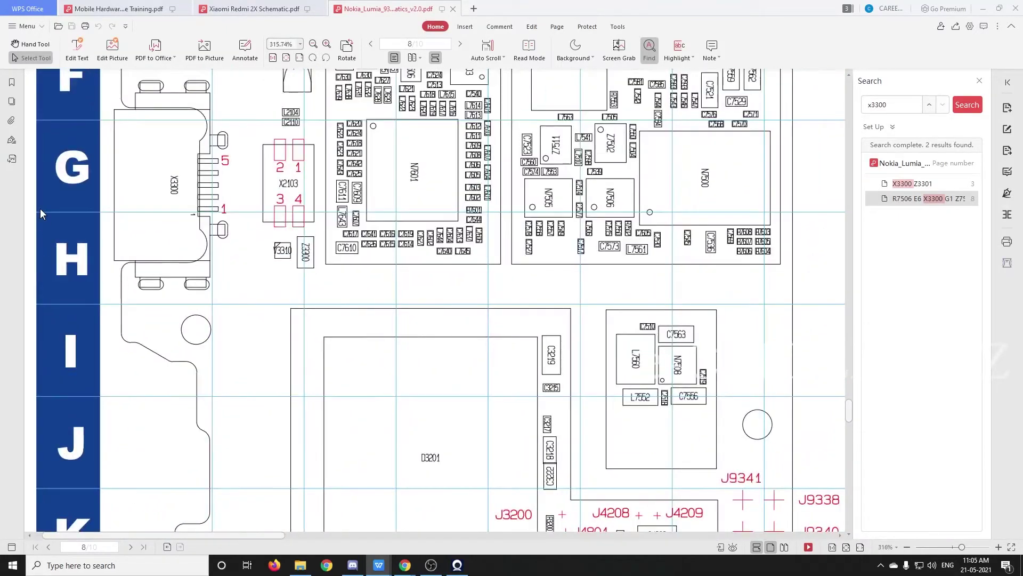
scroll(40, 209, "up", 2)
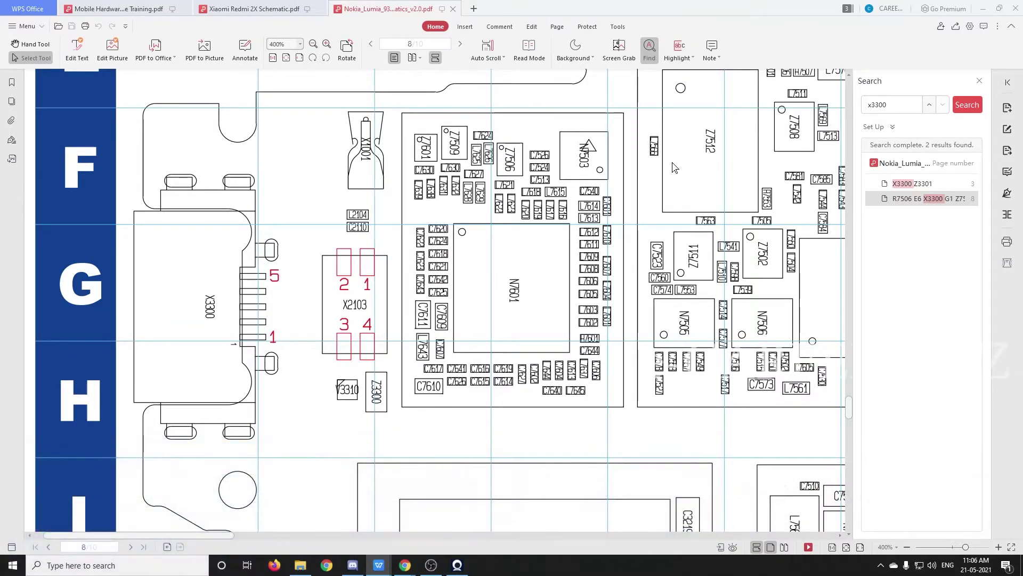
scroll(461, 418, "down", 3)
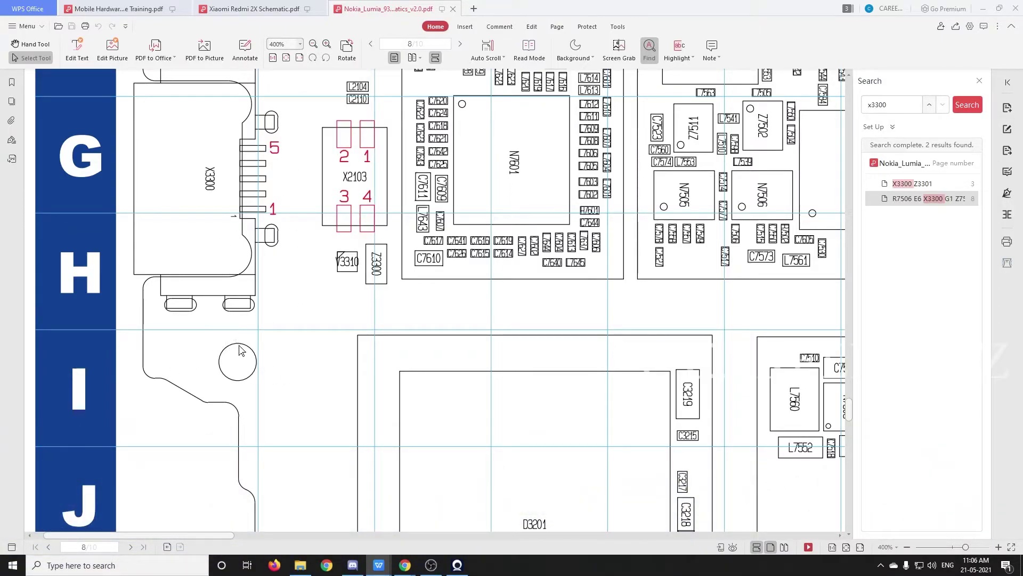
scroll(240, 350, "up", 3)
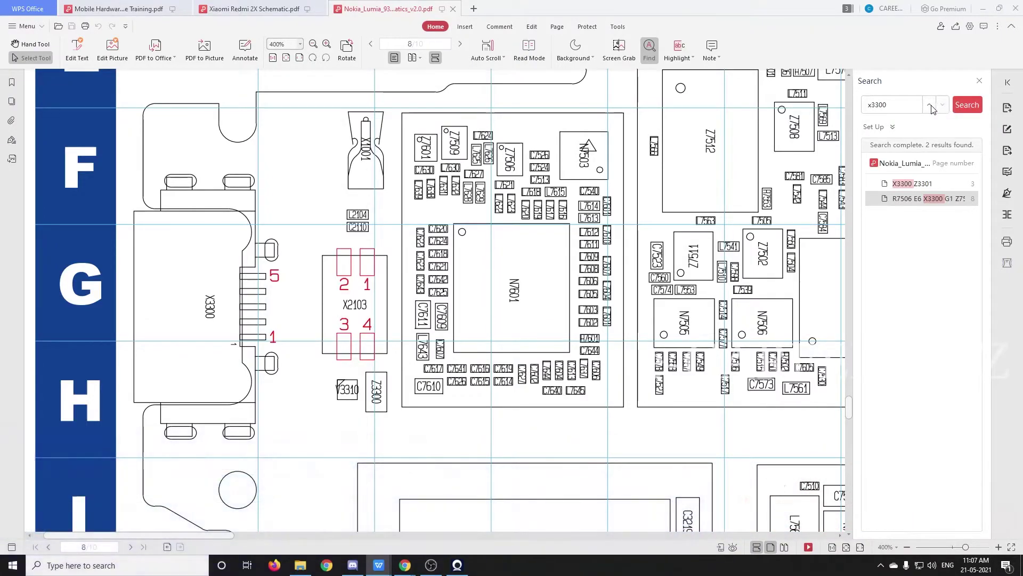
- Return to the first x3300 match on page 3 and select X3300's D- pin label
left_click(932, 107)
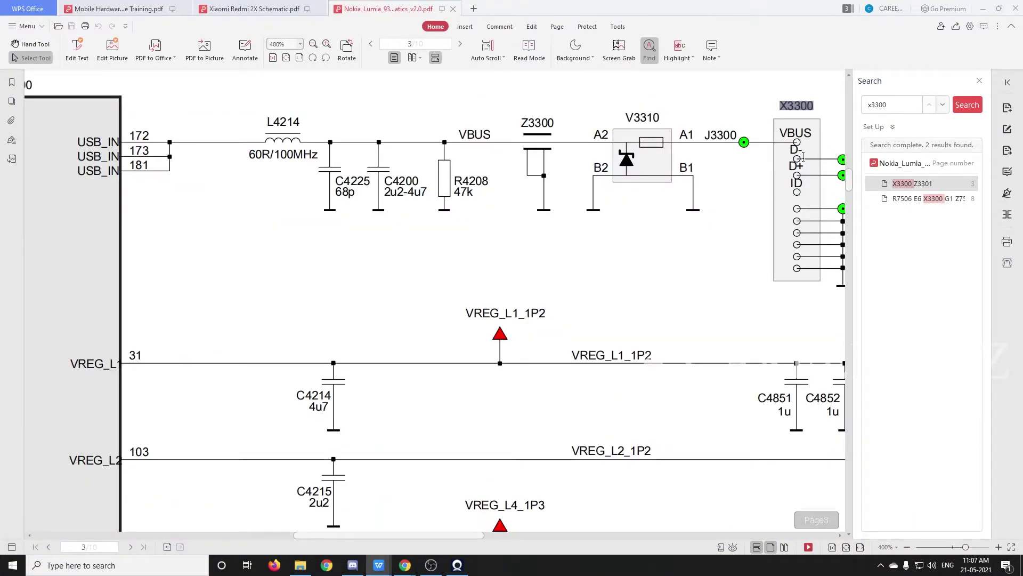
left_click_drag(792, 150, 794, 151)
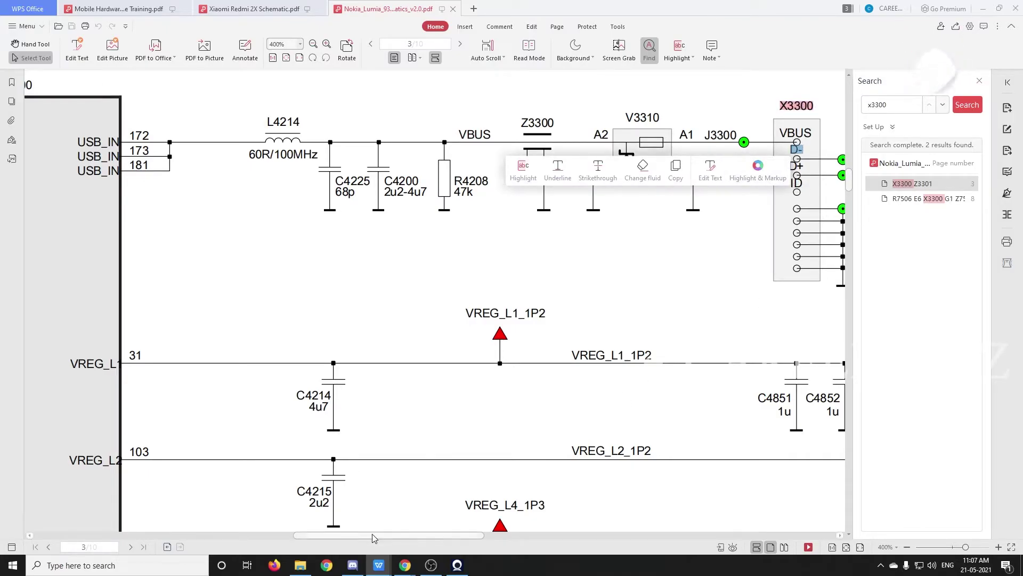
left_click_drag(373, 536, 423, 536)
scroll(531, 213, "up", 1, "ctrl")
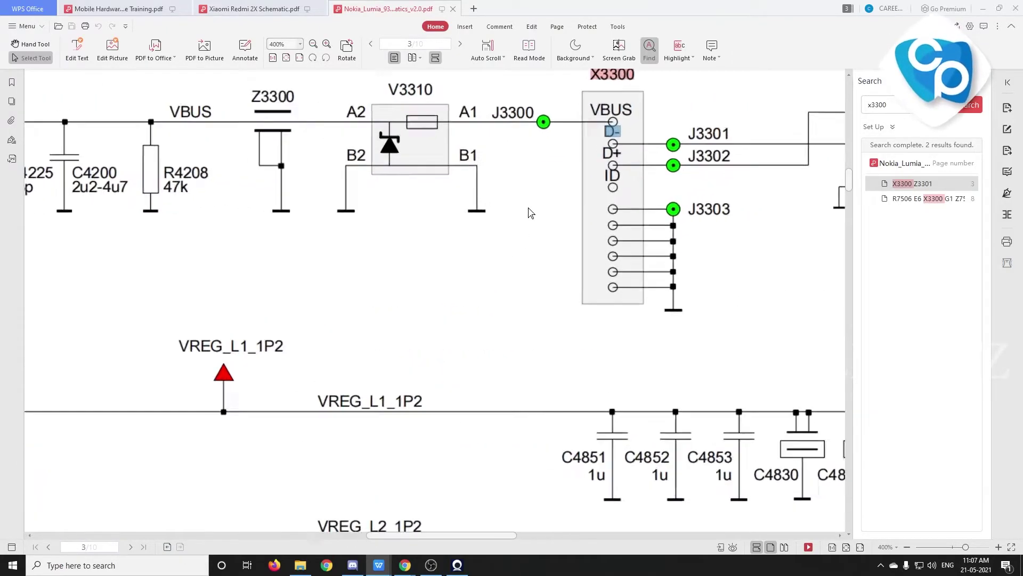
scroll(531, 213, "up", 1)
scroll(773, 341, "up", 2)
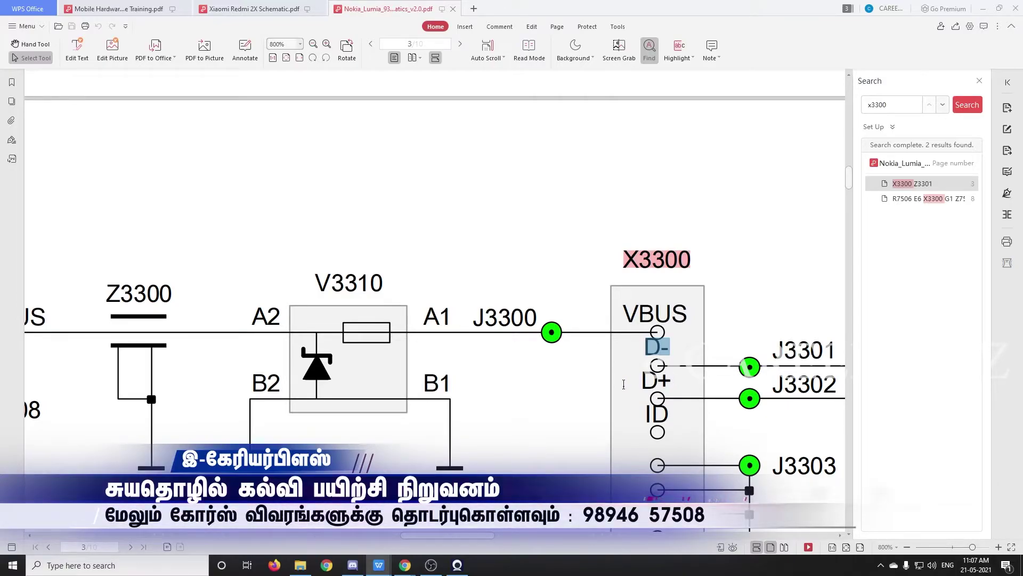
left_click(660, 351)
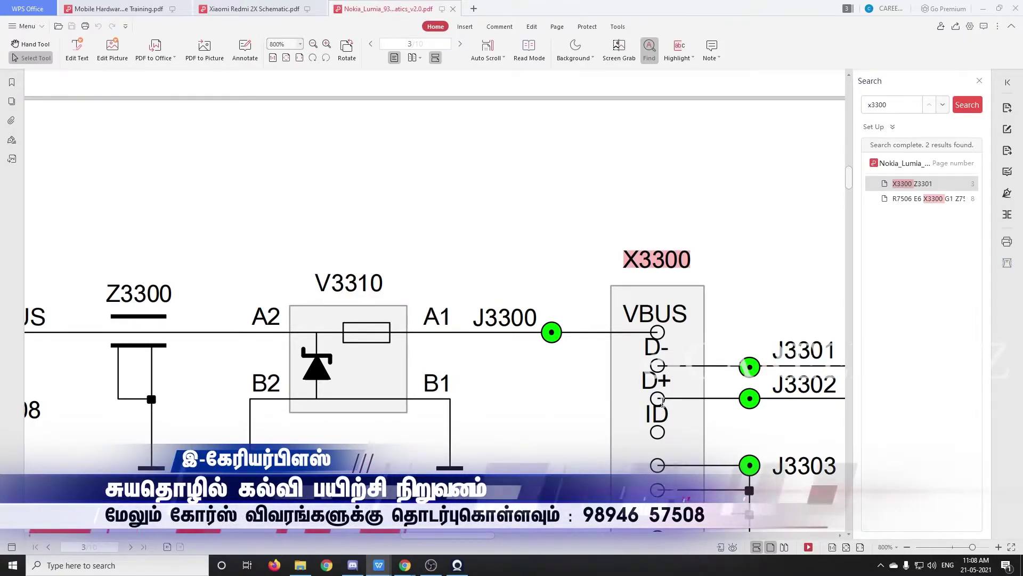
- Zoom to 800% on X3300's D-, D+ and ID pins with test points J3301–J3303
scroll(662, 401, "down", 1)
scroll(662, 401, "down", 5)
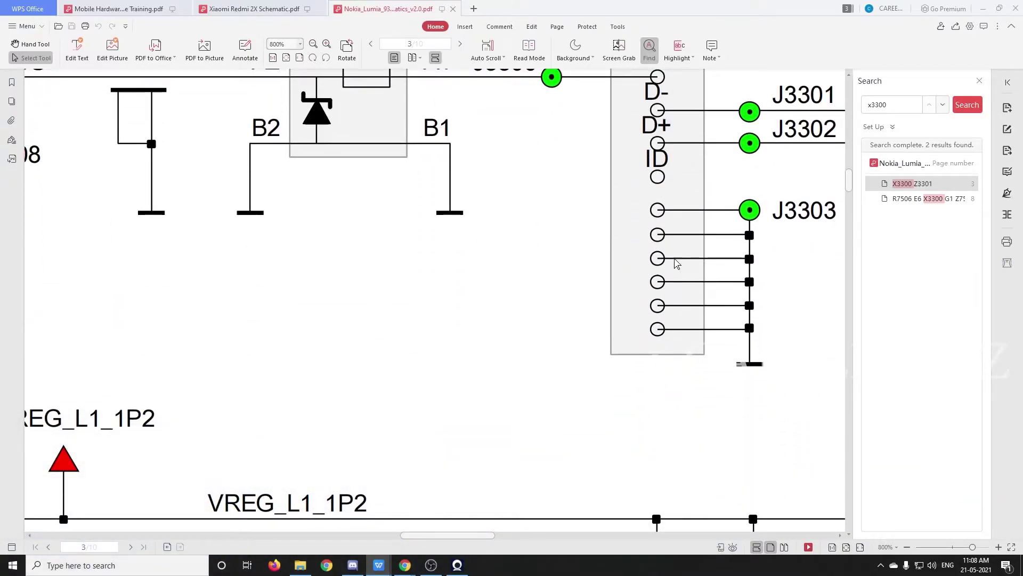
scroll(762, 361, "up", 5)
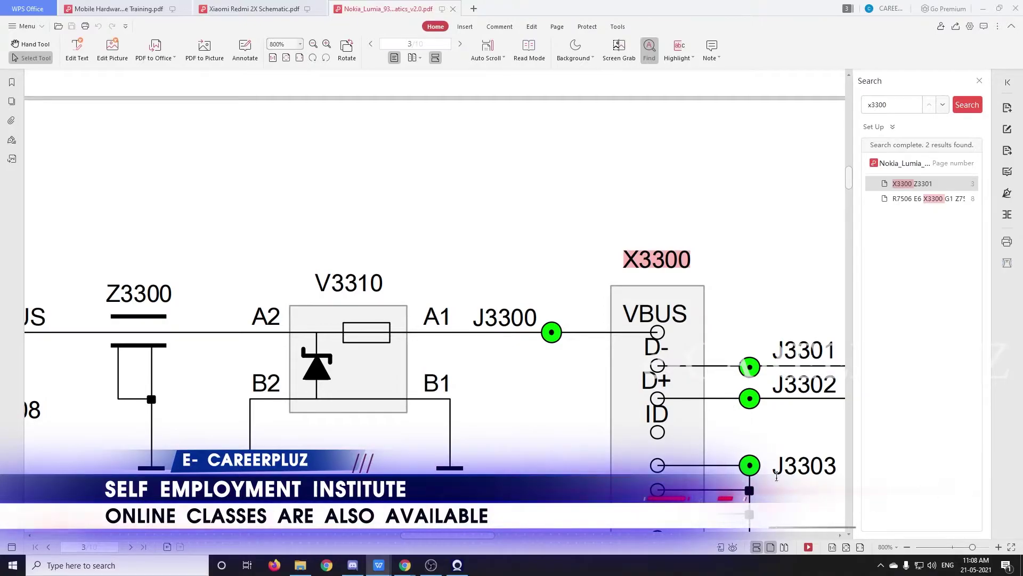
scroll(648, 199, "down", 4)
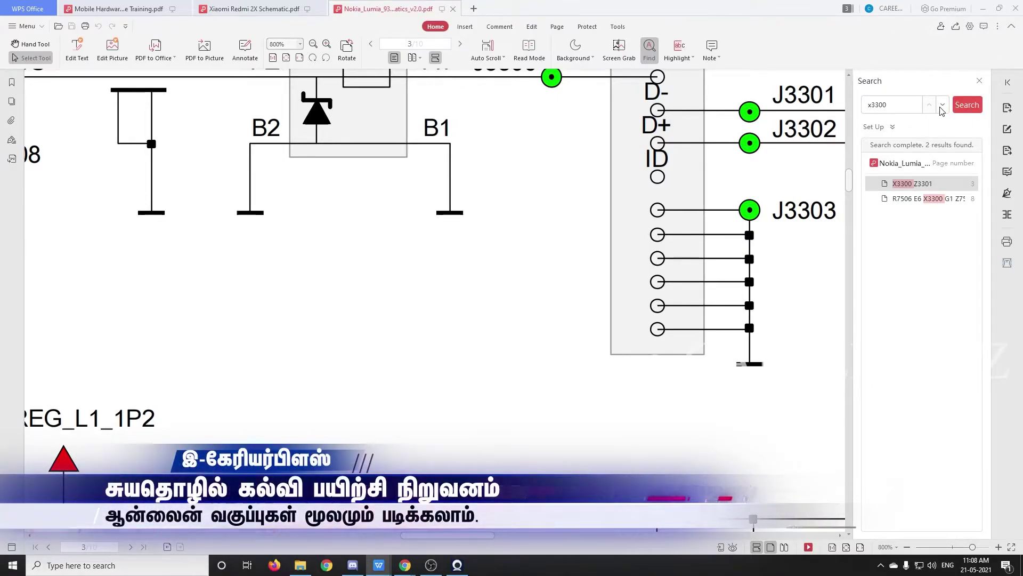
- Go to the next x3300 match and pan left to follow VBUS through Z3300 and V3310 to J3300
left_click(942, 109)
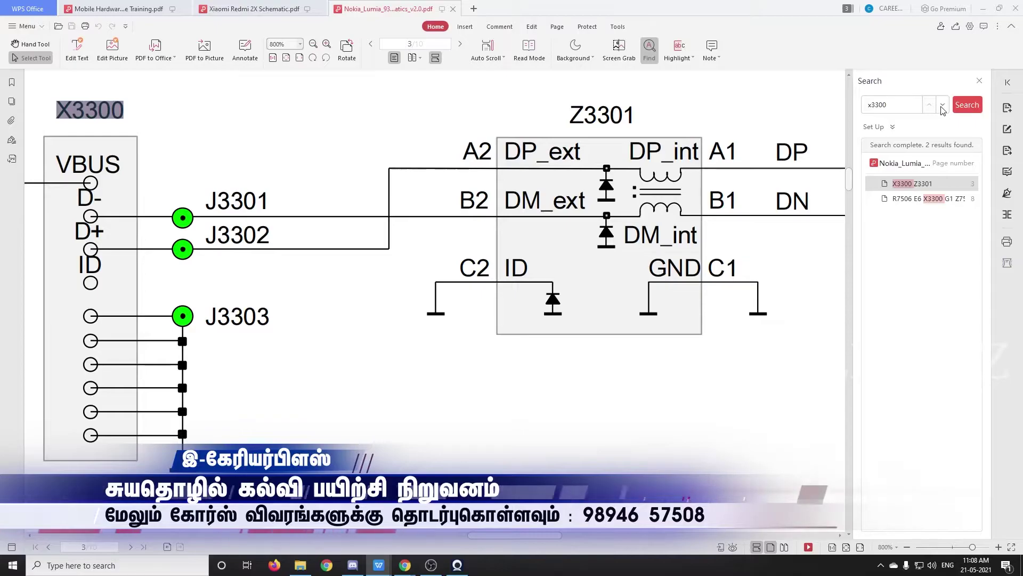
scroll(661, 268, "up", 5)
scroll(660, 268, "down", 5)
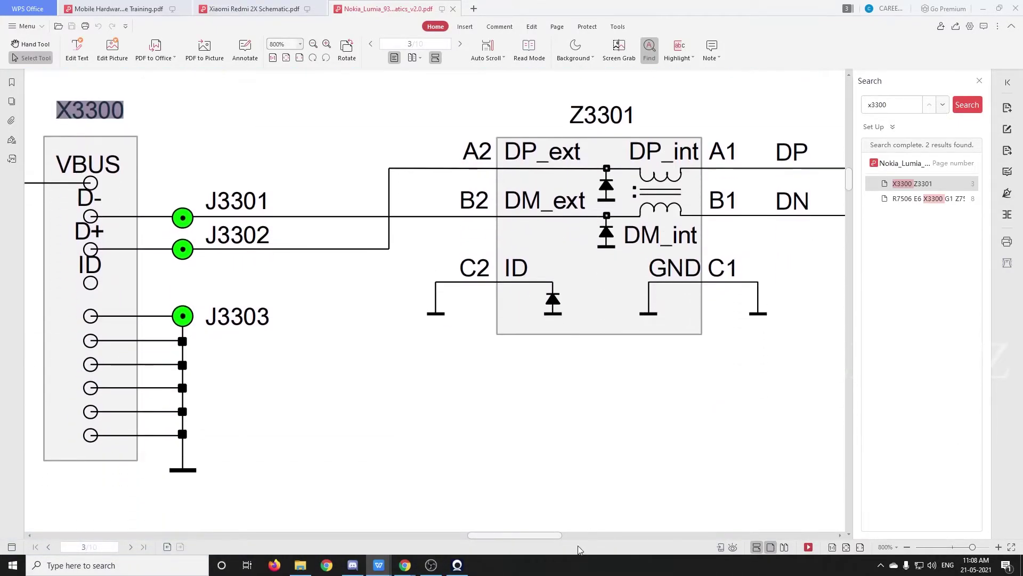
left_click_drag(544, 534, 469, 532)
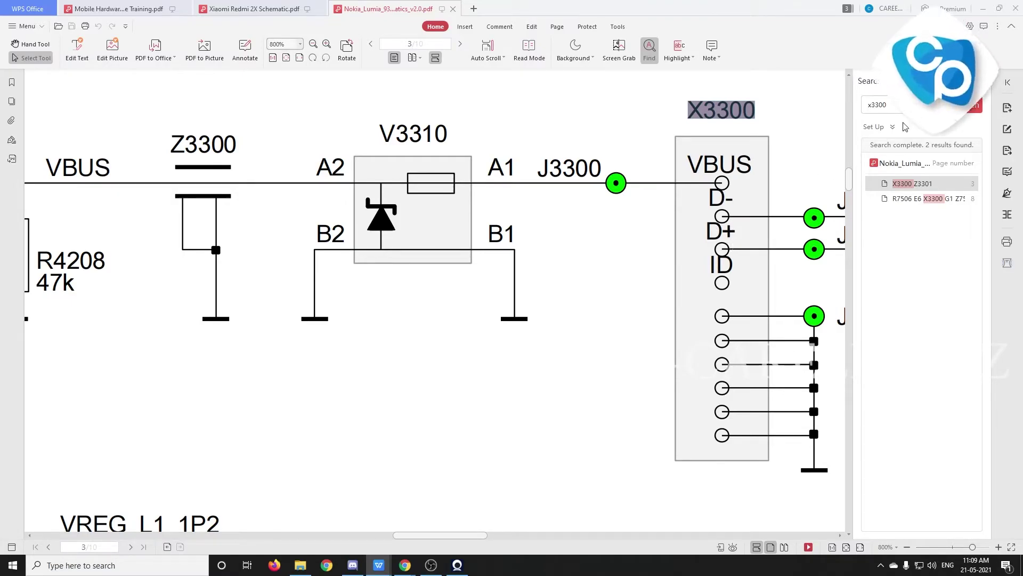
- Jump to the X3300 match on page 8 and zoom to about 800% on its pins 1–5
left_click(944, 107)
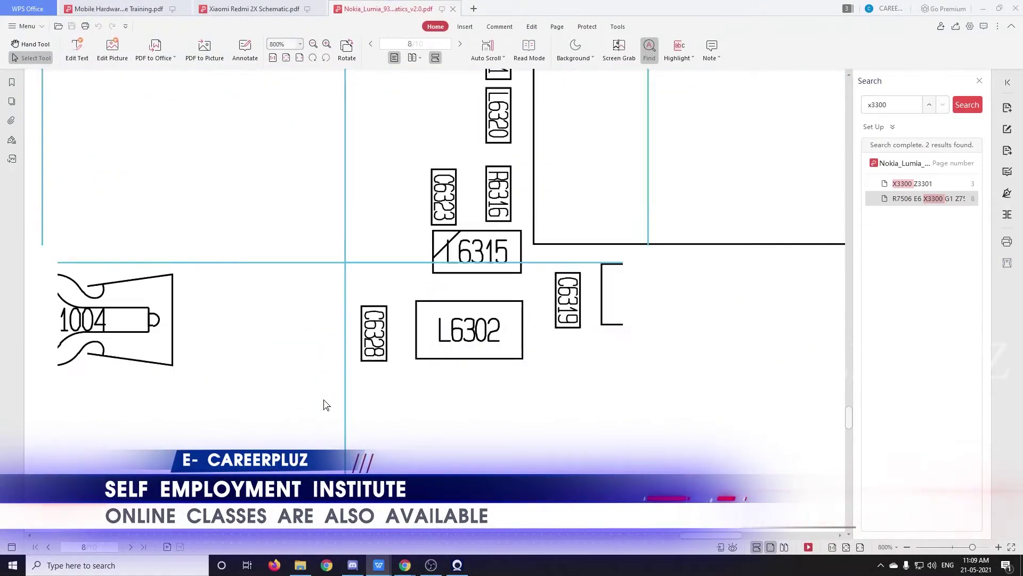
scroll(326, 404, "down", 10)
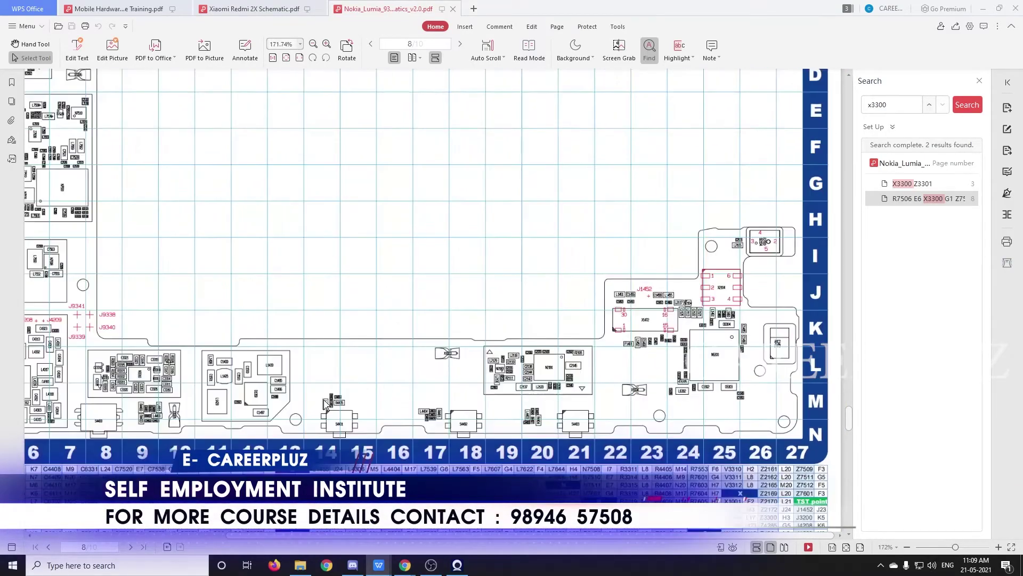
scroll(326, 404, "down", 2)
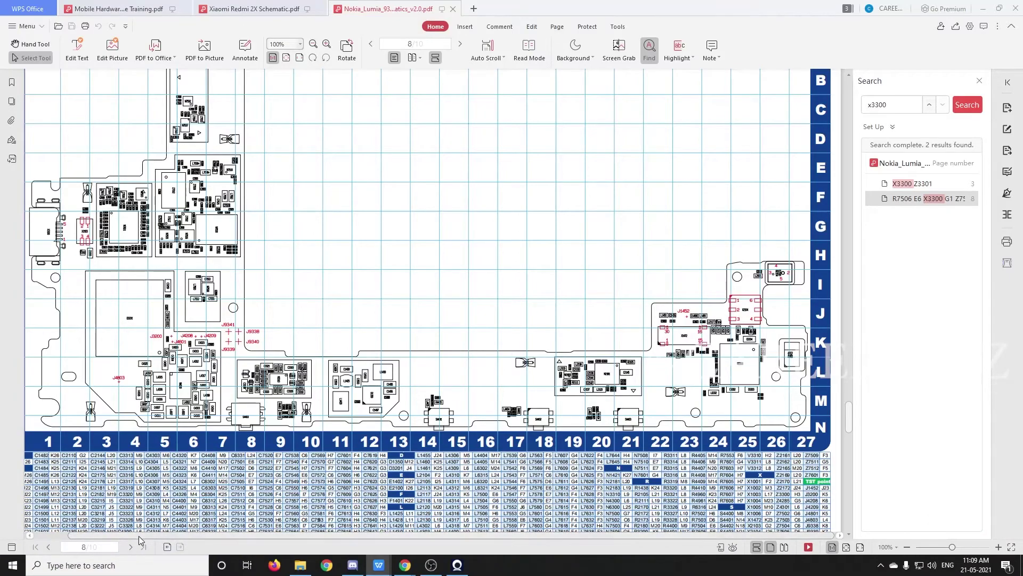
left_click_drag(139, 536, 101, 537)
scroll(80, 224, "up", 5)
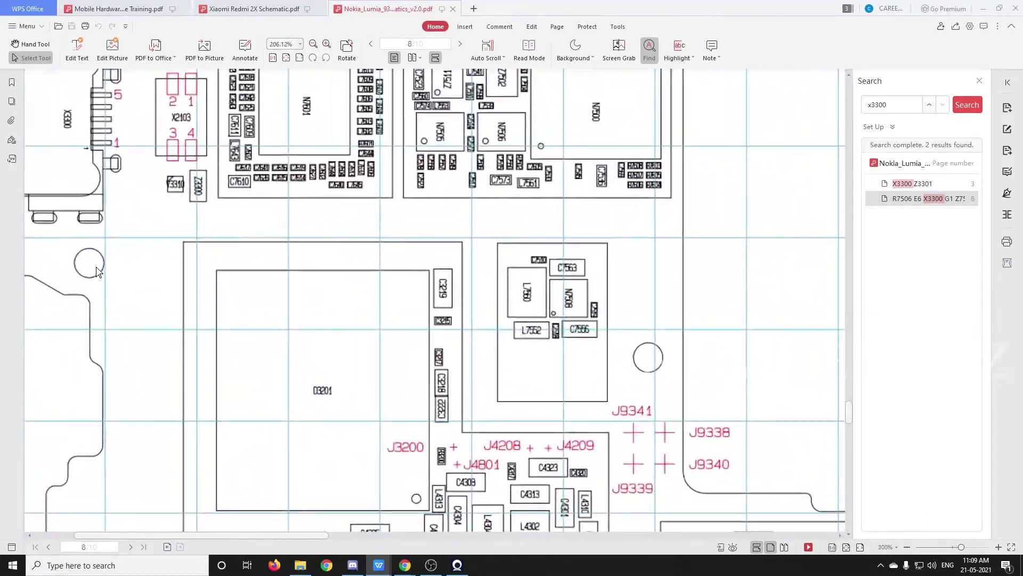
scroll(80, 223, "up", 5)
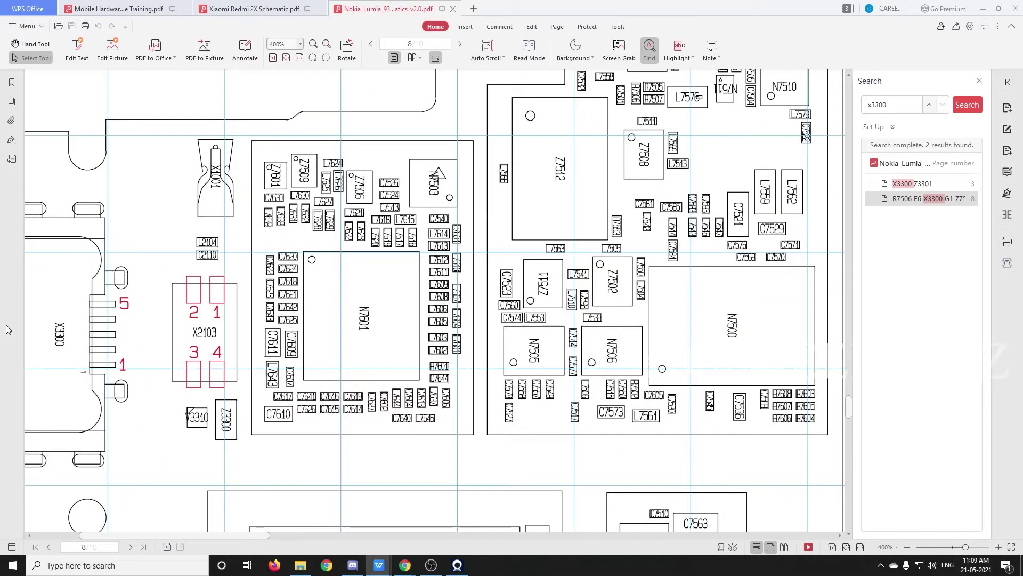
scroll(80, 319, "up", 3)
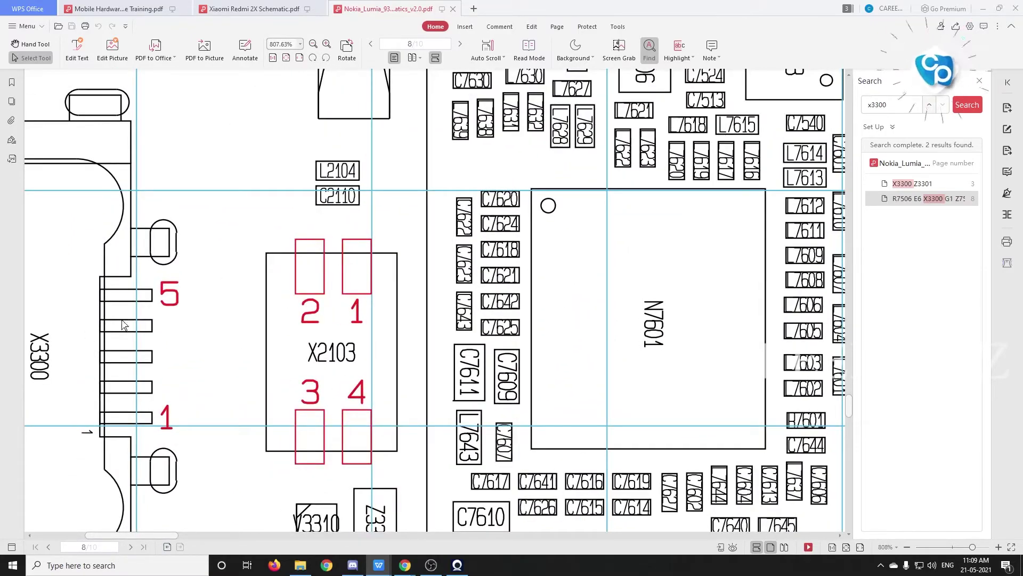
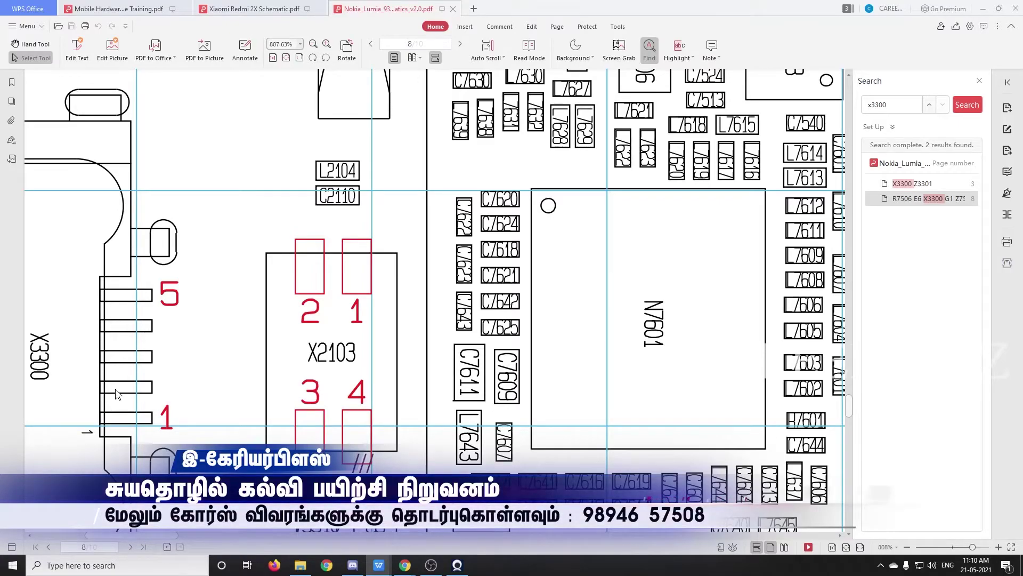
- Jump from the page 8 board layout to the first X3300 match on schematic page 3
scroll(150, 334, "down", 2)
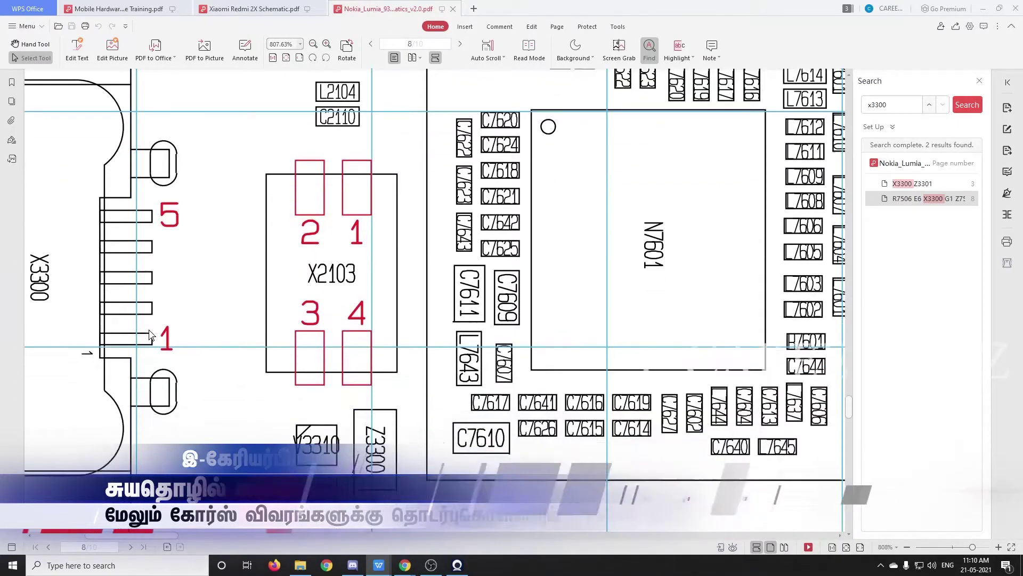
scroll(151, 335, "down", 4)
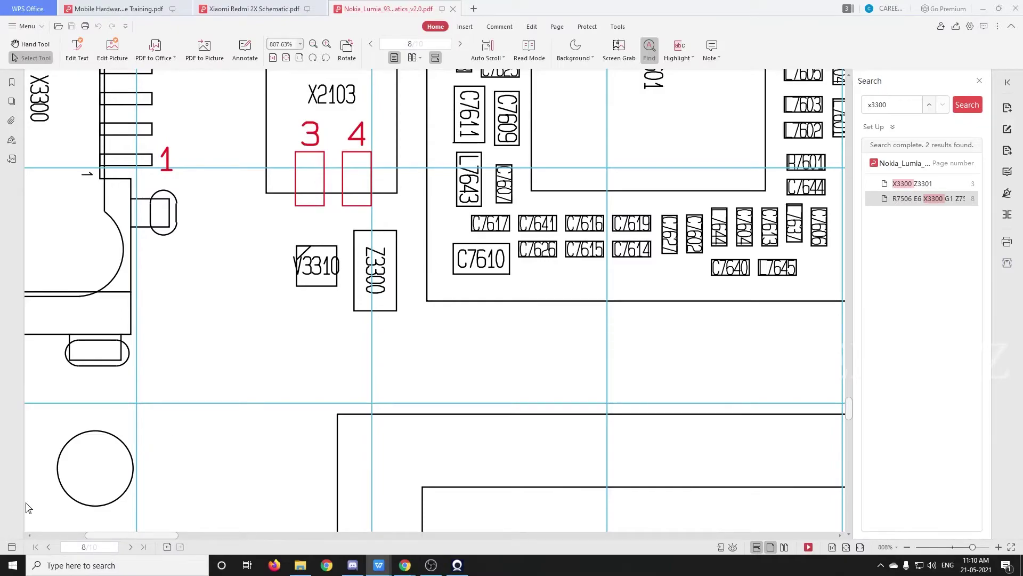
scroll(134, 436, "up", 6)
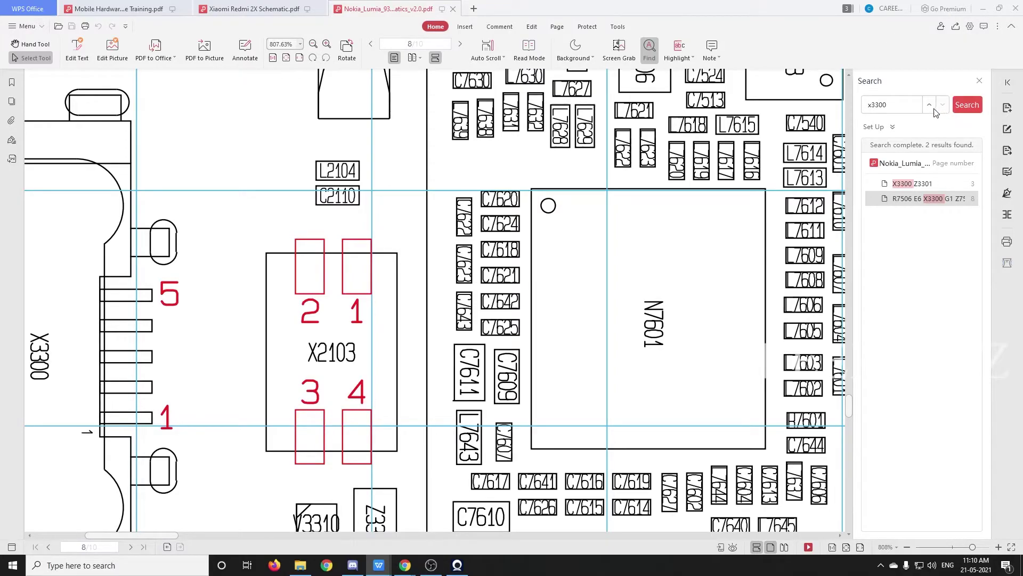
left_click(930, 105)
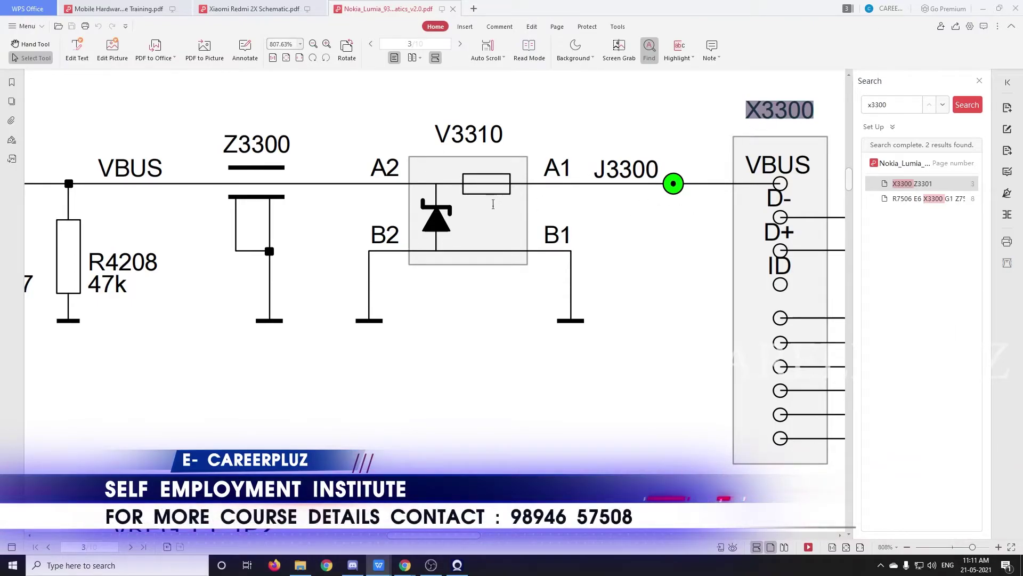
- Select the V3310 label on the VBUS line beside X3300
left_click_drag(536, 145, 453, 128)
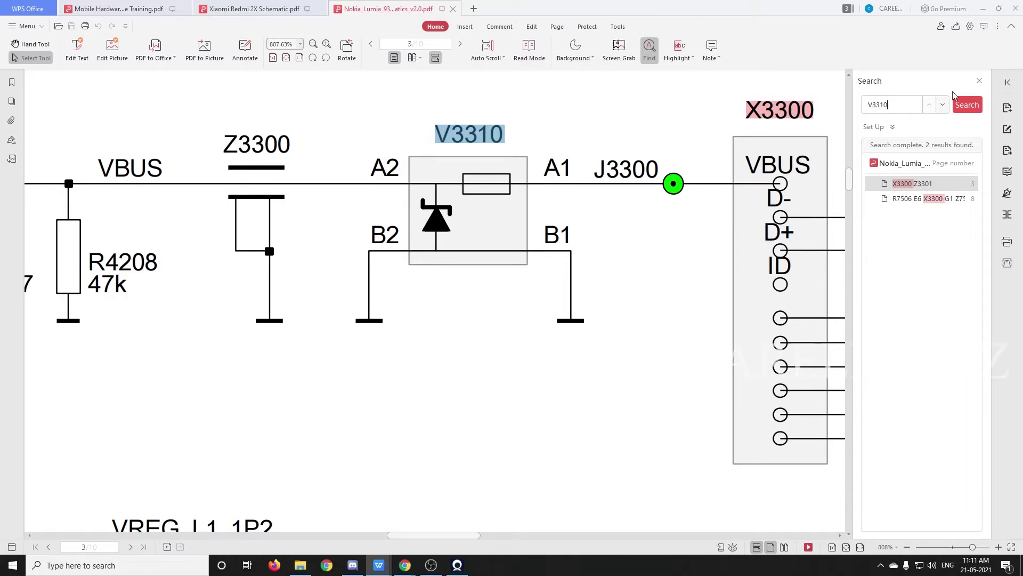
- Search for V3310 and open its page 8 result
left_click(968, 107)
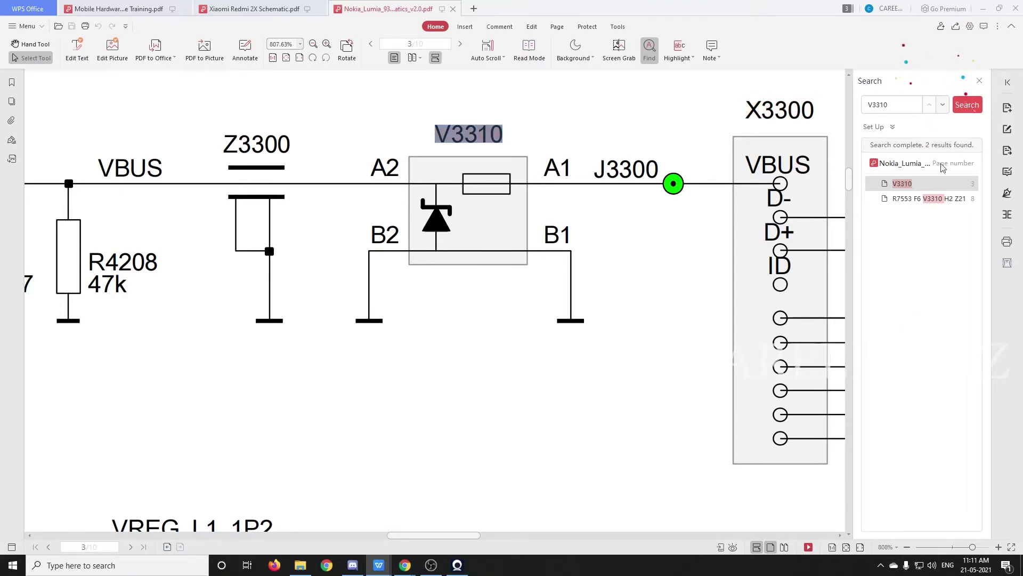
left_click(933, 199)
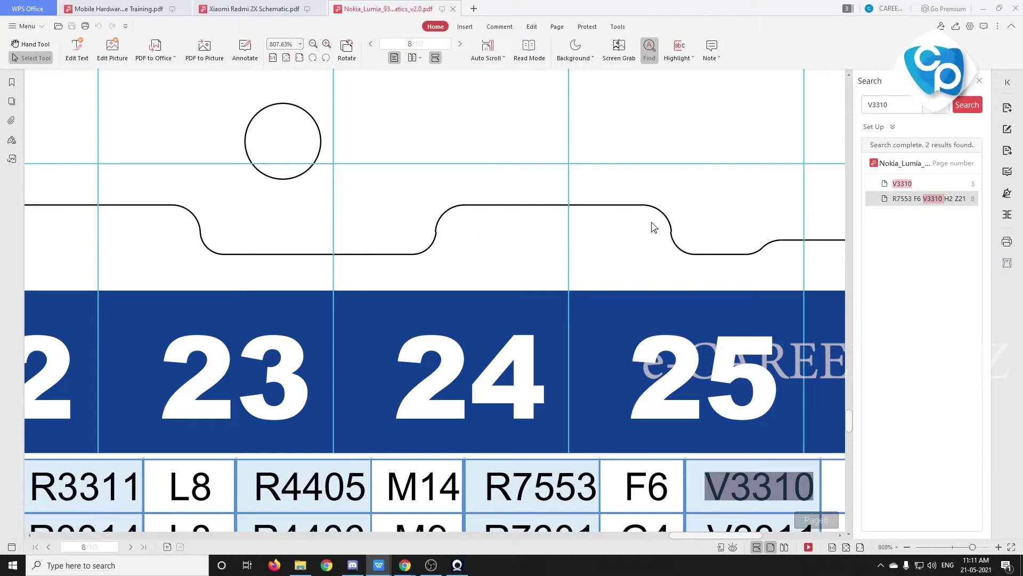
scroll(646, 249, "down", 5)
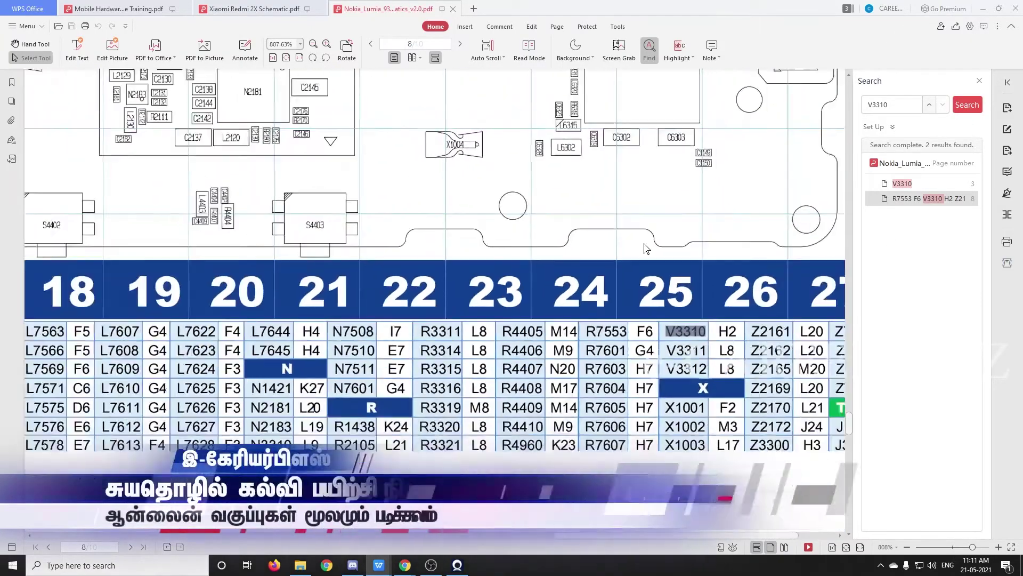
scroll(642, 240, "up", 3)
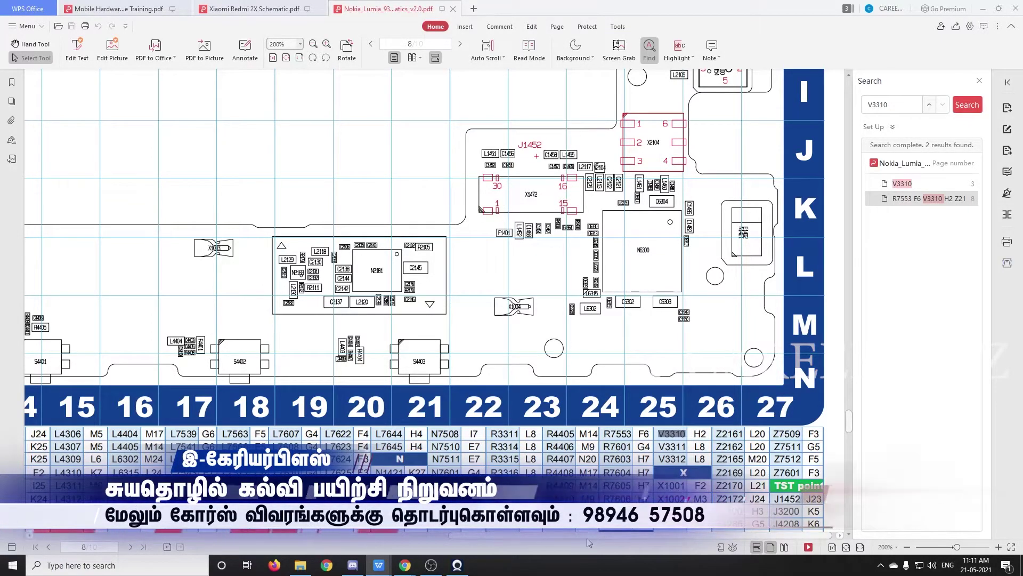
- Pan and zoom out to view the whole page 8 board layout
scroll(555, 537, "left", 2)
left_click_drag(555, 538, 442, 533)
scroll(497, 300, "up", 3)
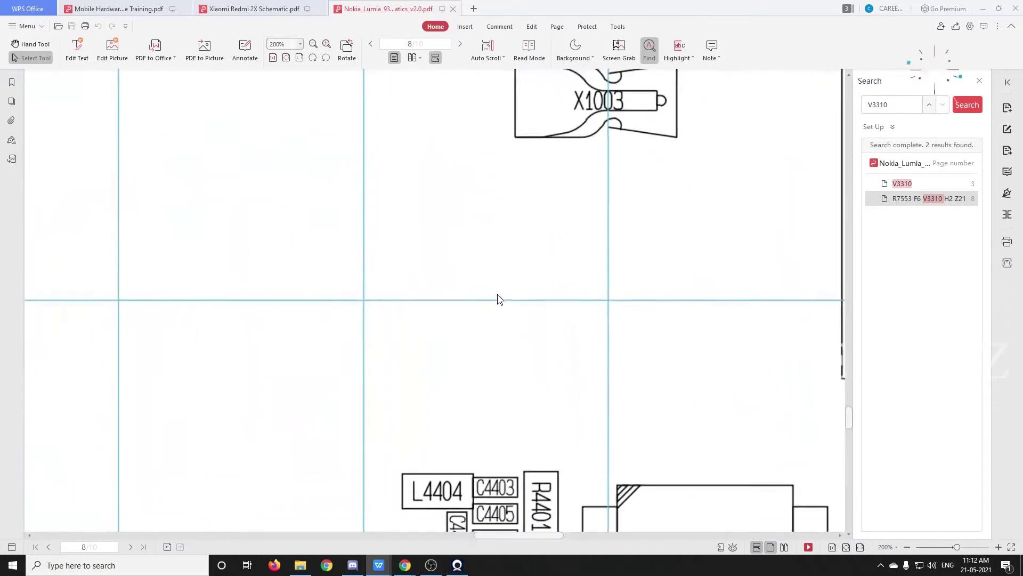
scroll(498, 298, "down", 5)
scroll(498, 298, "down", 3)
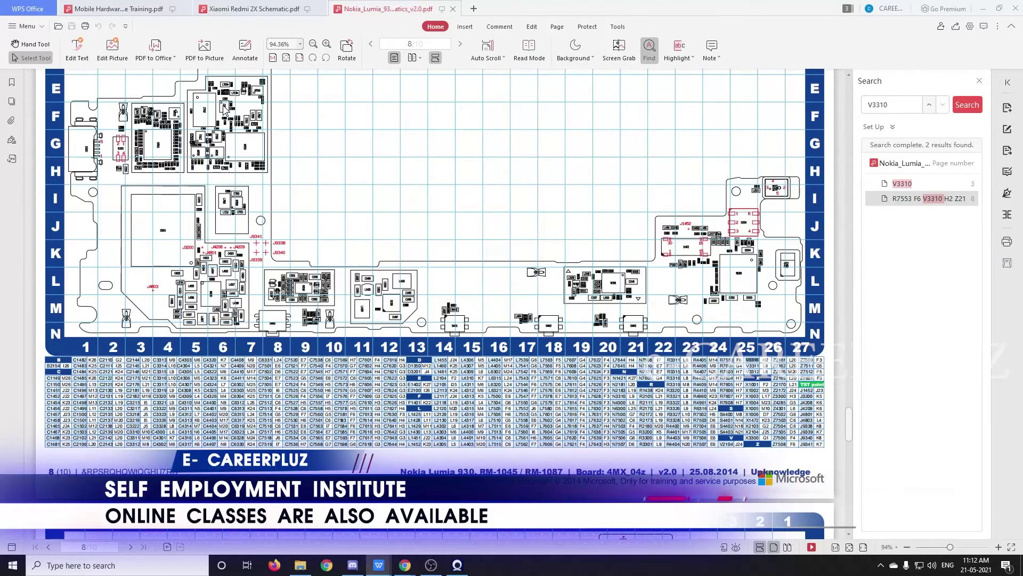
scroll(224, 109, "up", 10)
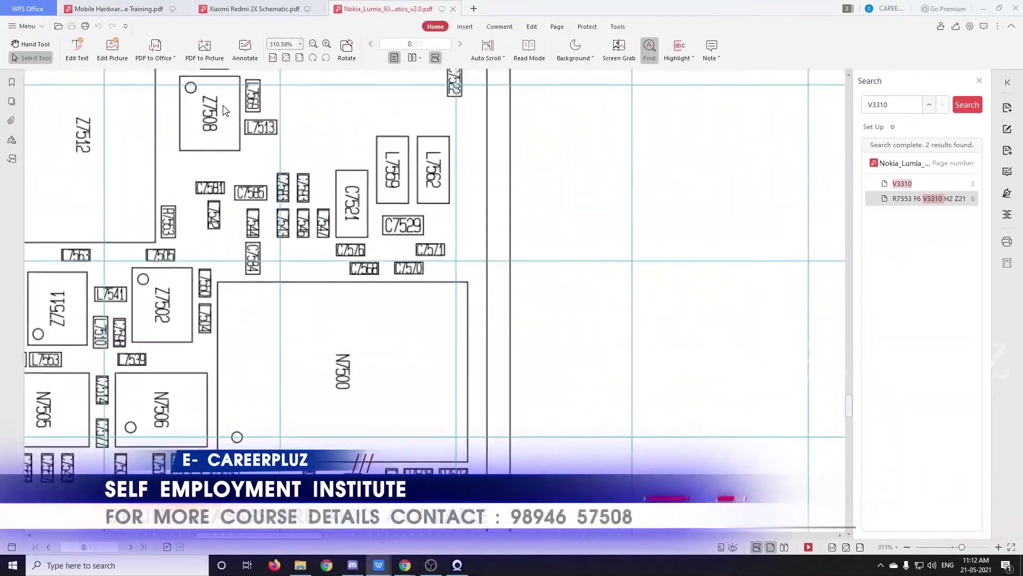
scroll(224, 110, "up", 5)
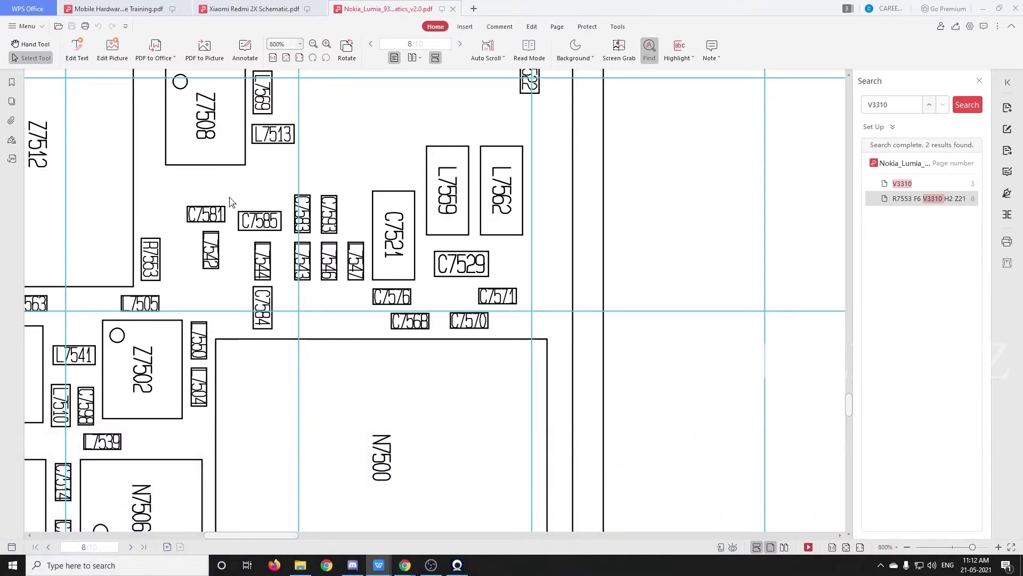
scroll(215, 180, "down", 6)
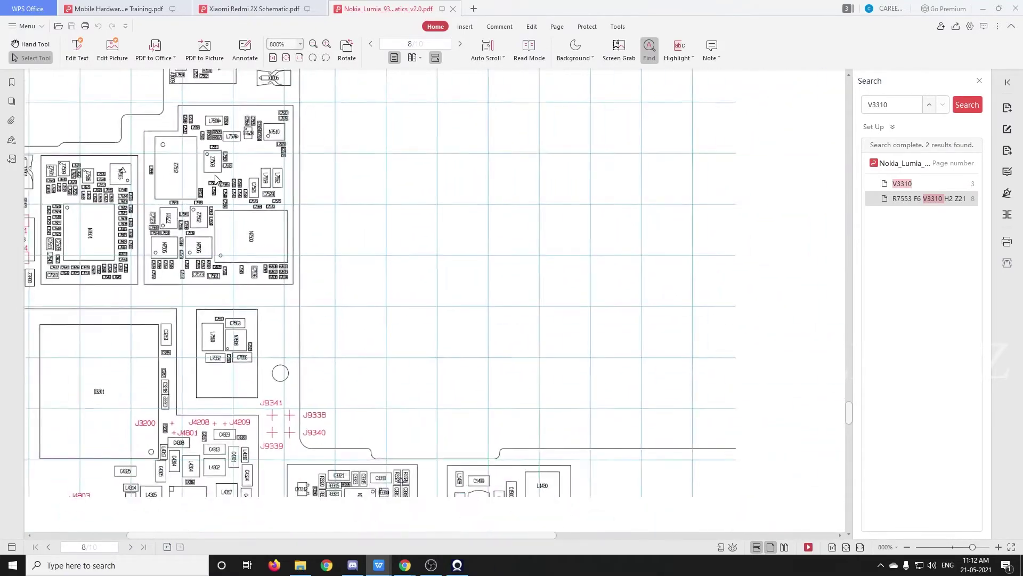
scroll(197, 173, "down", 3)
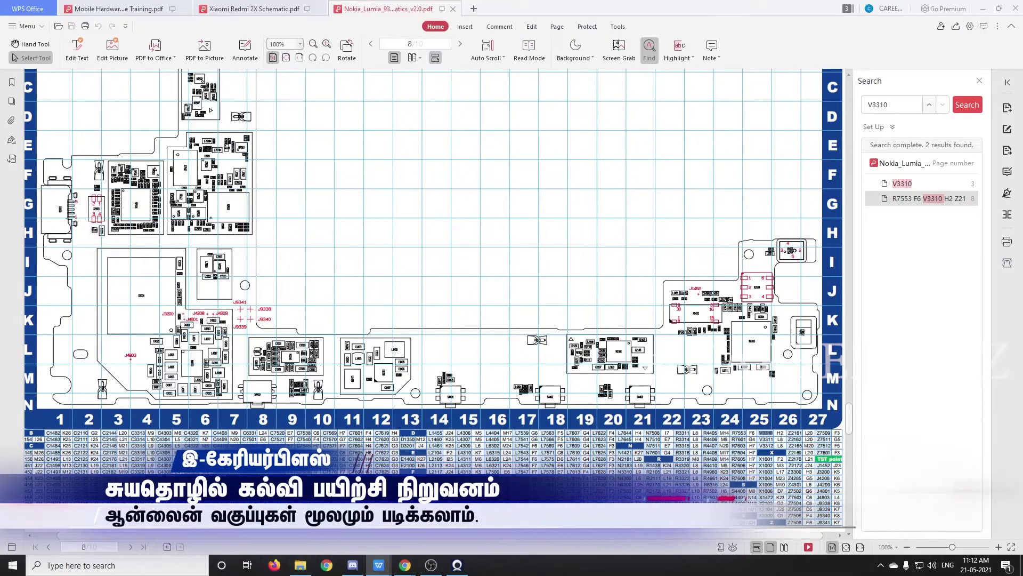
left_click_drag(113, 535, 96, 537)
scroll(102, 261, "up", 5)
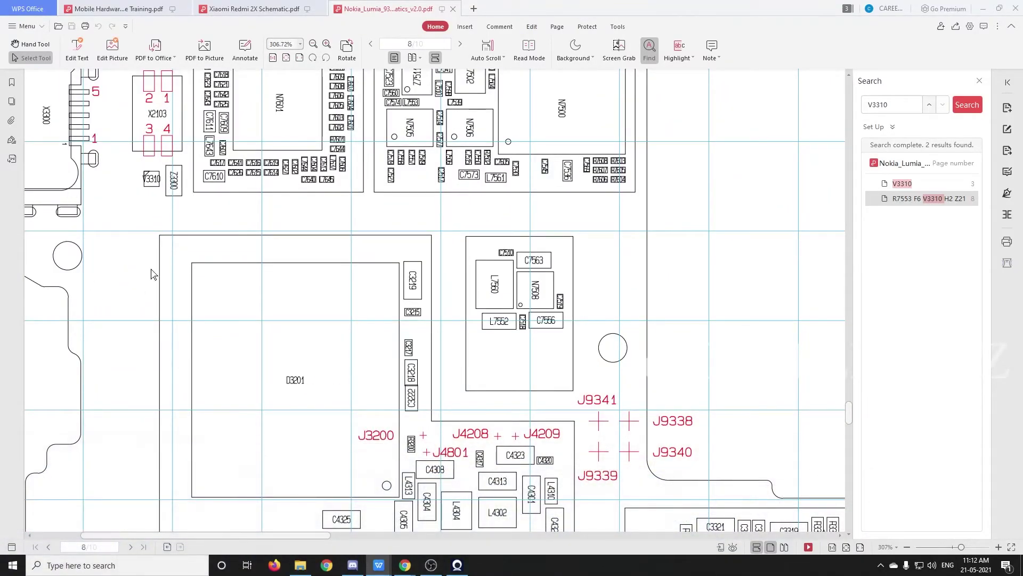
- Check V3310's H2 grid entry, then zoom in below X2103 to find V3310 beside Z3300
scroll(132, 185, "down", 5)
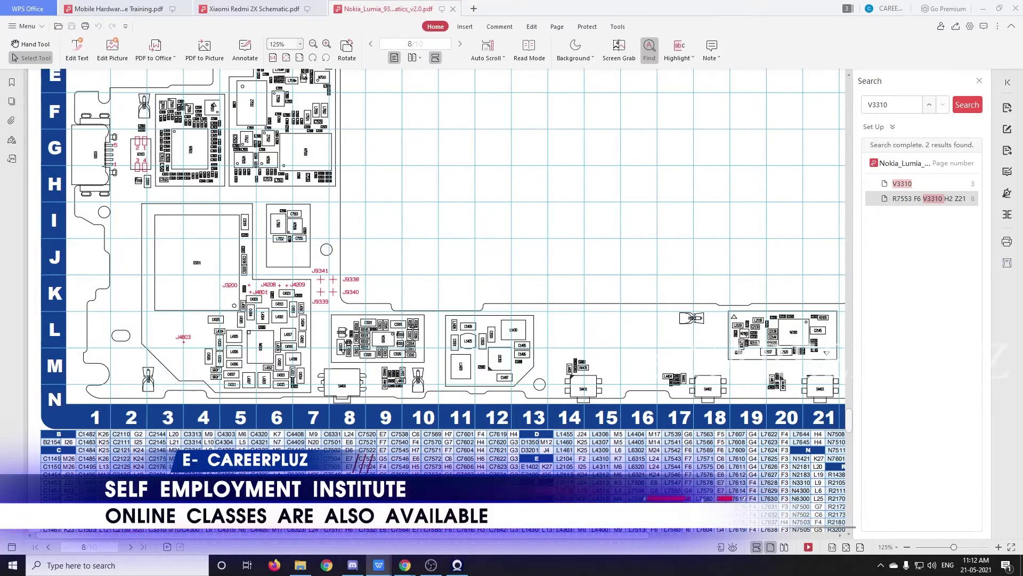
left_click_drag(571, 540, 716, 542)
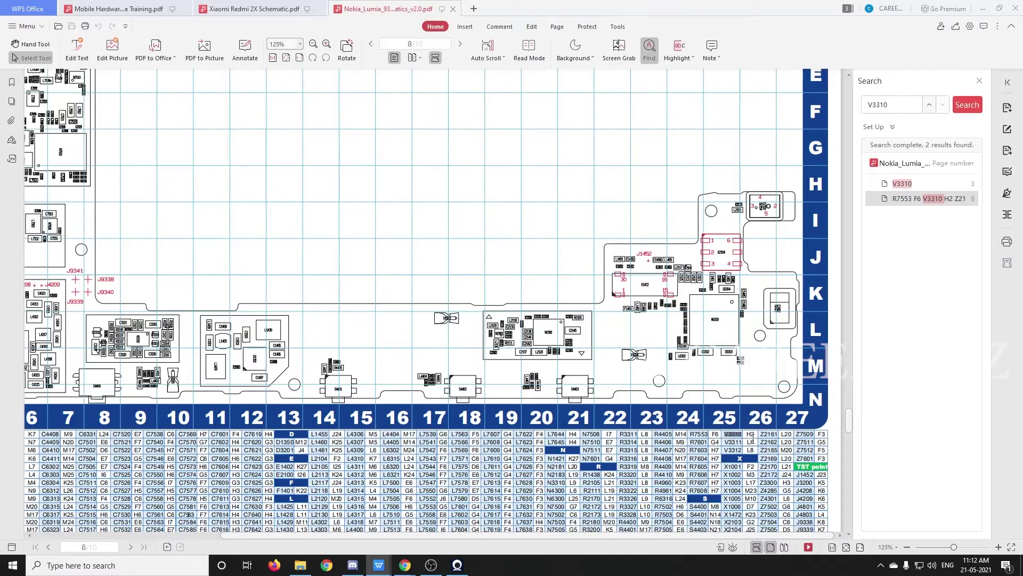
scroll(750, 441, "up", 10)
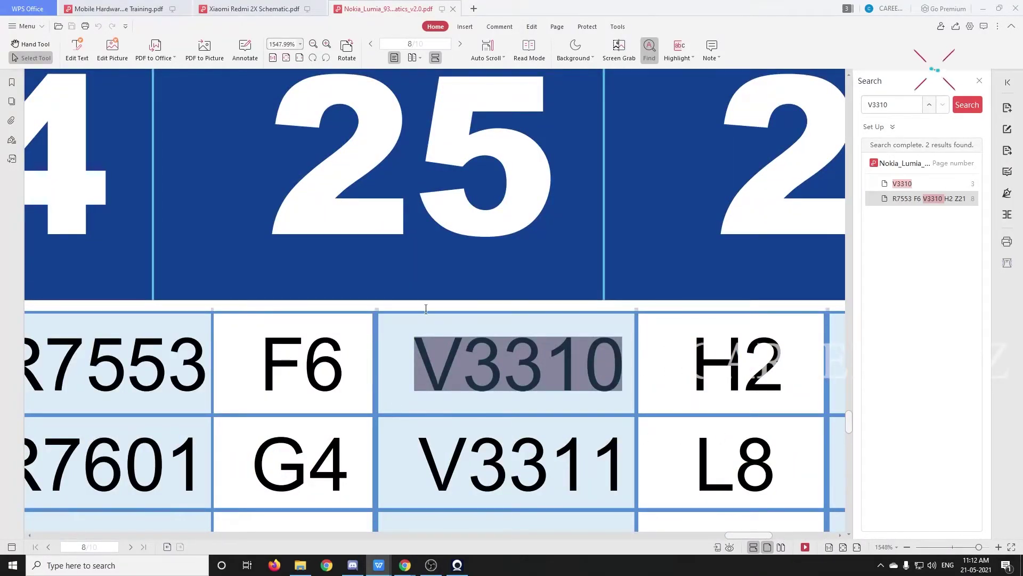
scroll(426, 309, "down", 8)
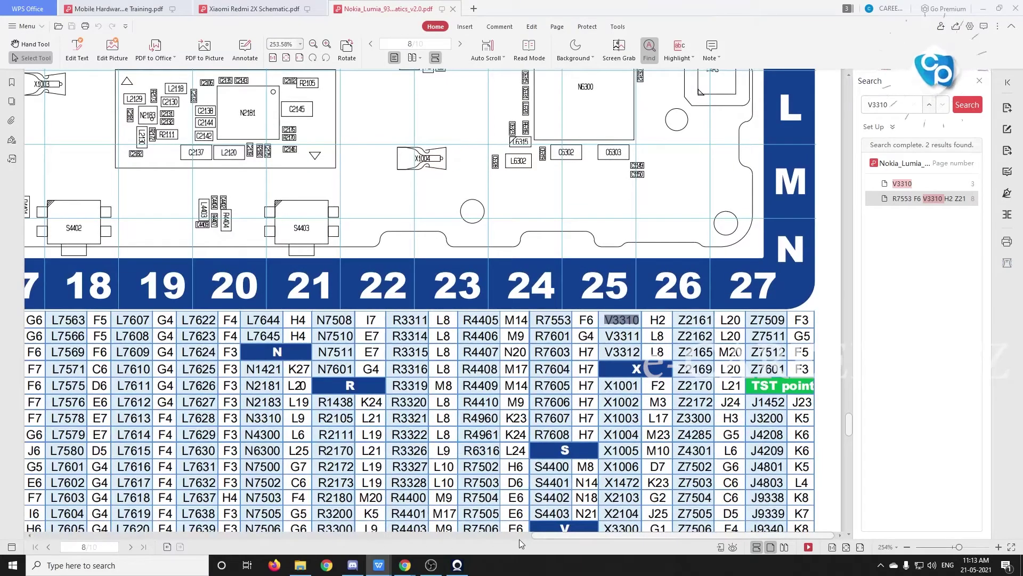
left_click_drag(545, 538, 29, 488)
scroll(73, 176, "up", 3)
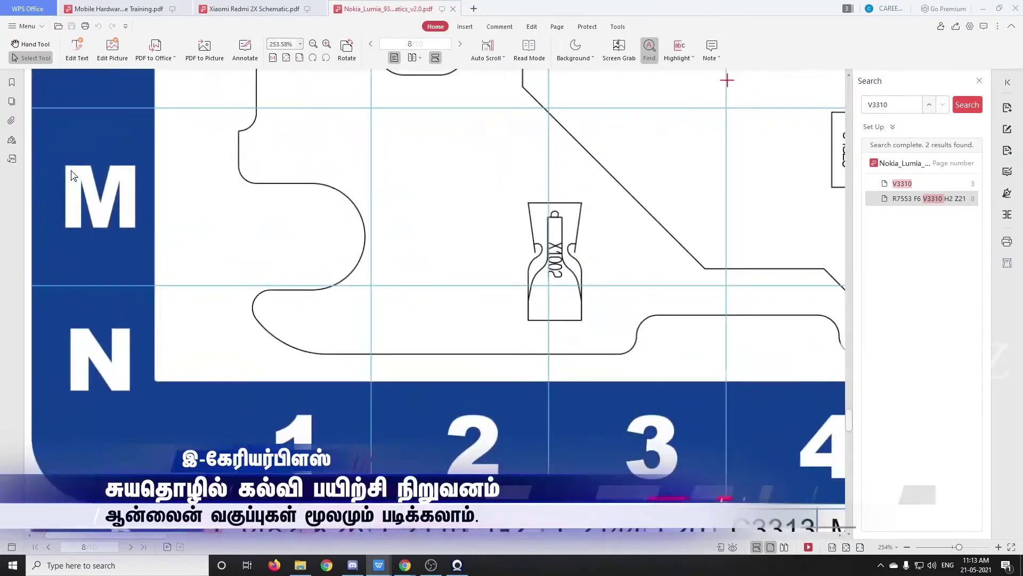
scroll(73, 176, "down", 4)
scroll(72, 174, "down", 2)
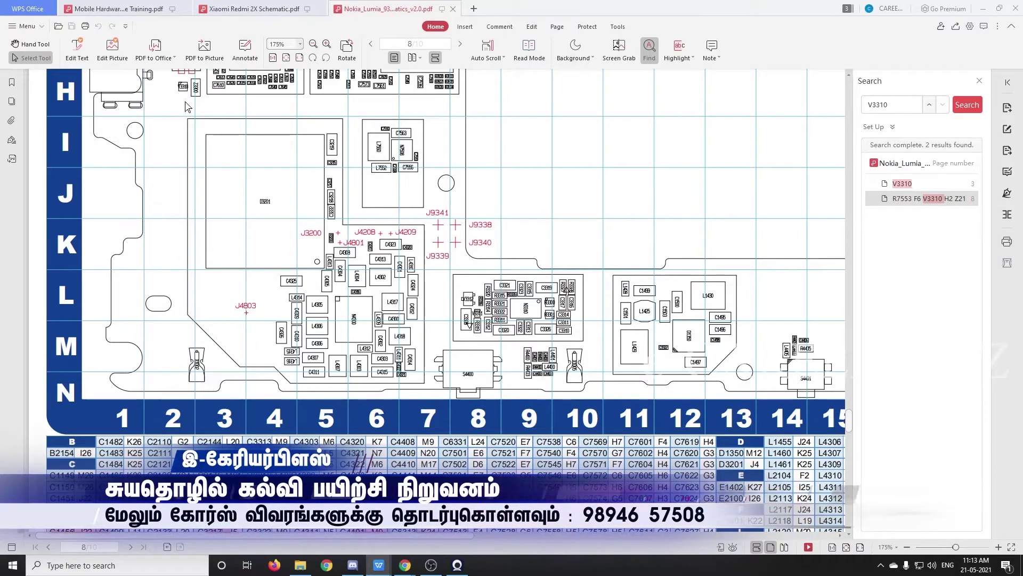
scroll(174, 101, "up", 9)
scroll(189, 137, "up", 5)
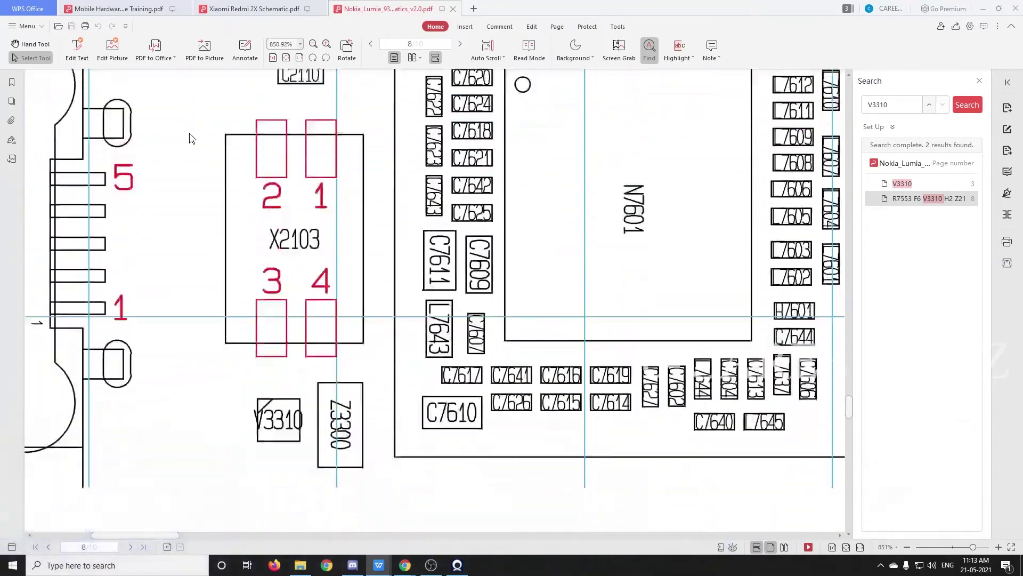
scroll(247, 258, "down", 2)
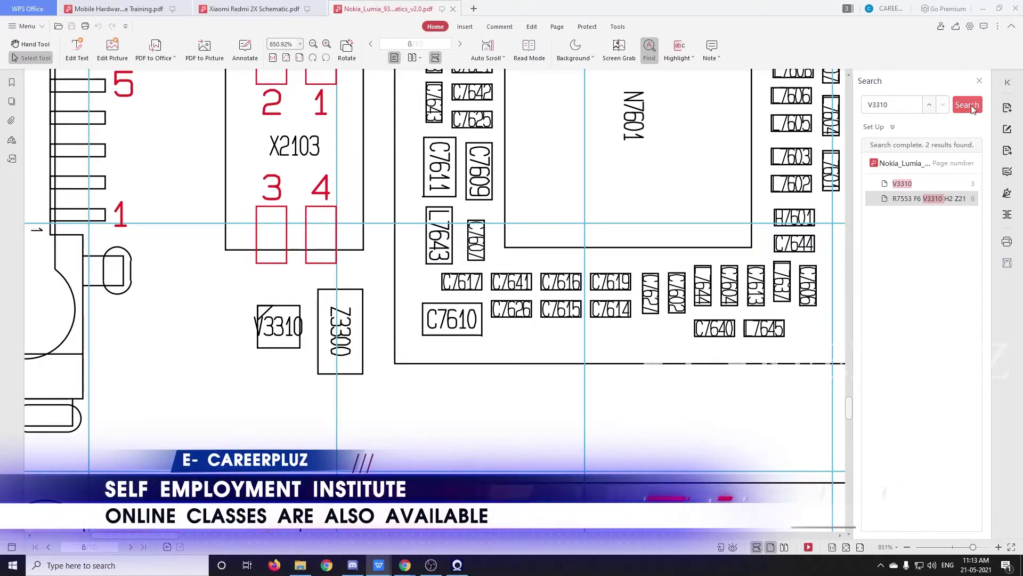
left_click(930, 106)
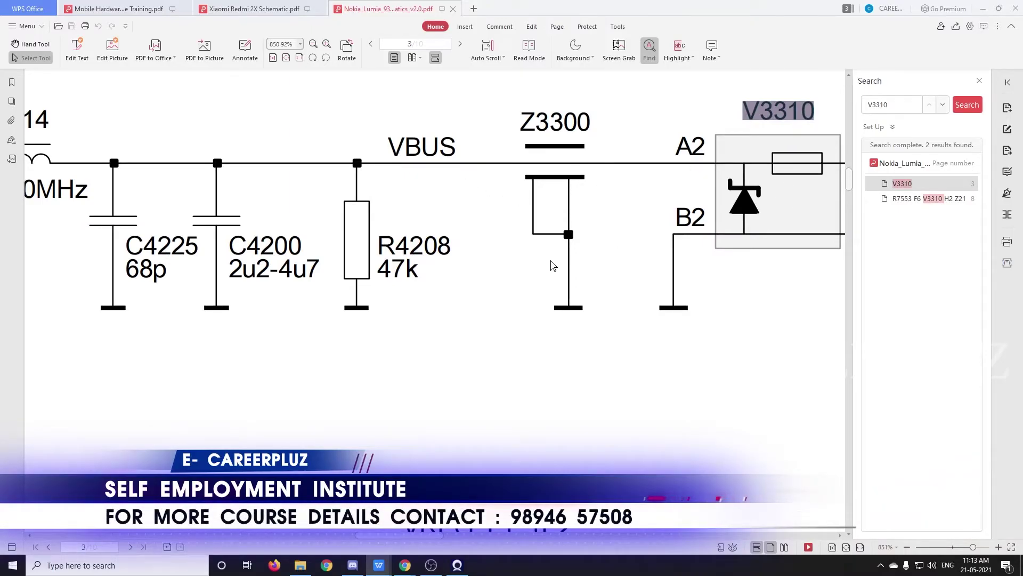
scroll(553, 265, "down", 5)
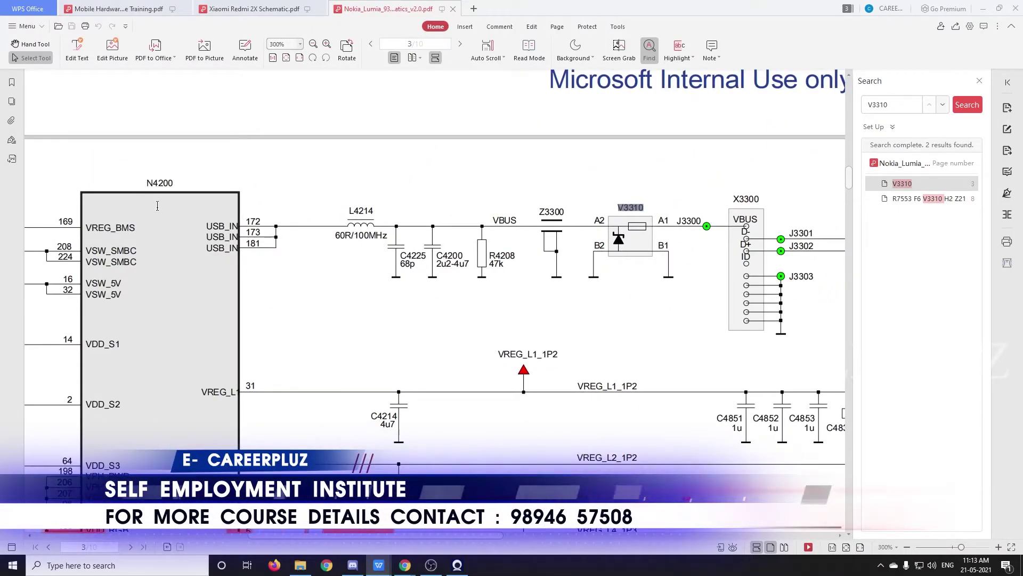
scroll(281, 216, "down", 3)
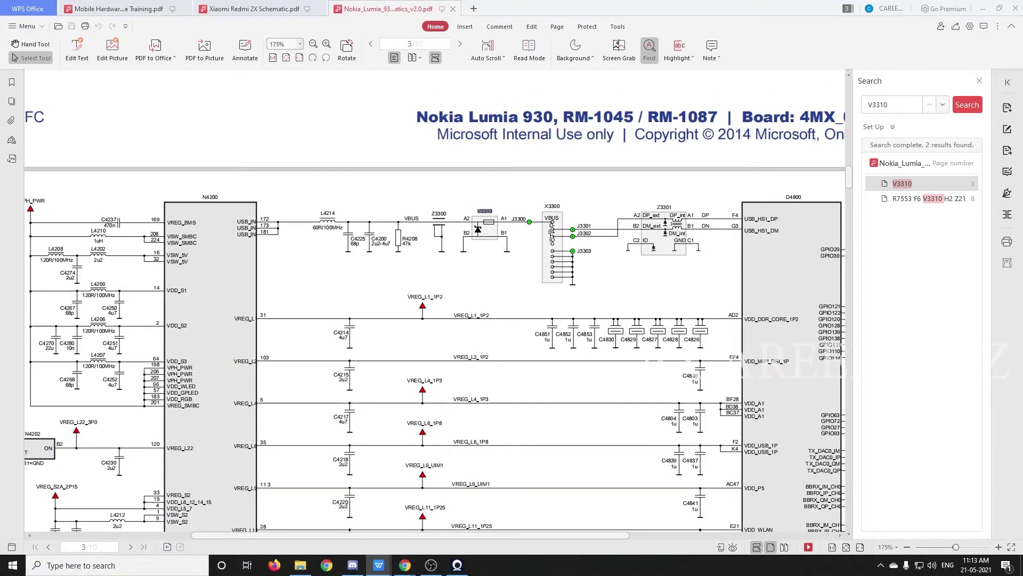
scroll(552, 221, "up", 2)
scroll(561, 256, "up", 4)
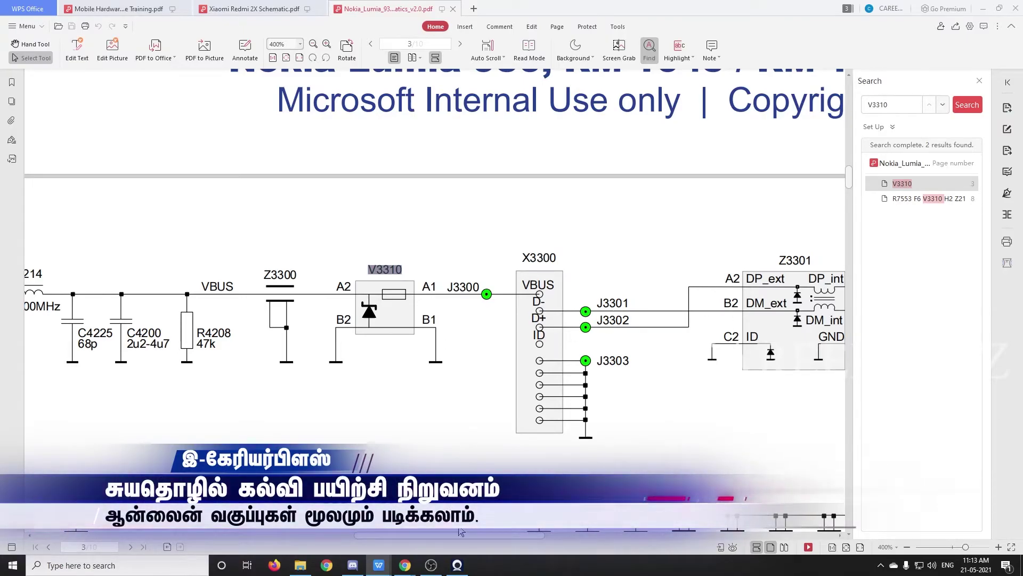
left_click_drag(460, 538, 550, 533)
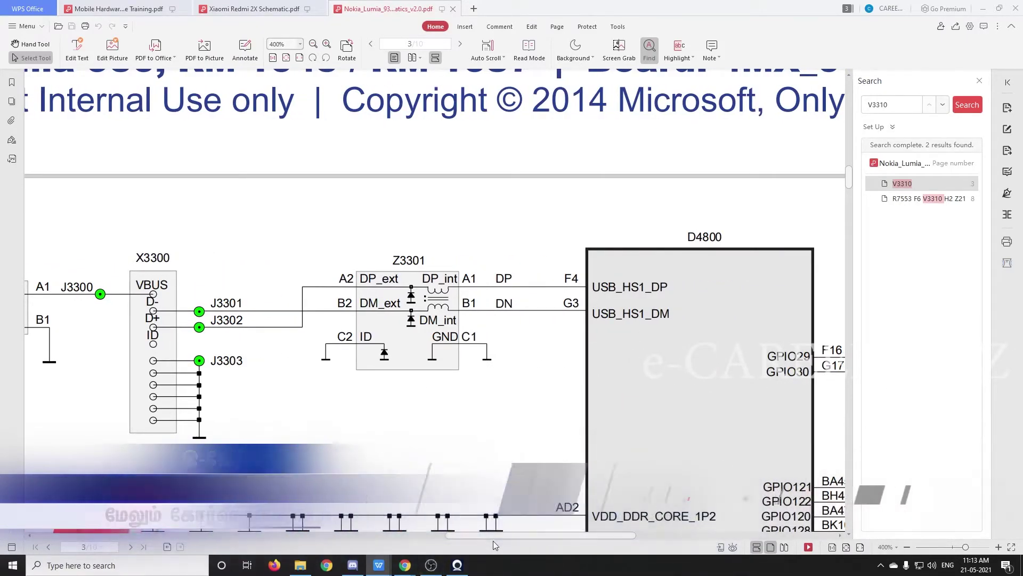
left_click_drag(492, 535, 432, 539)
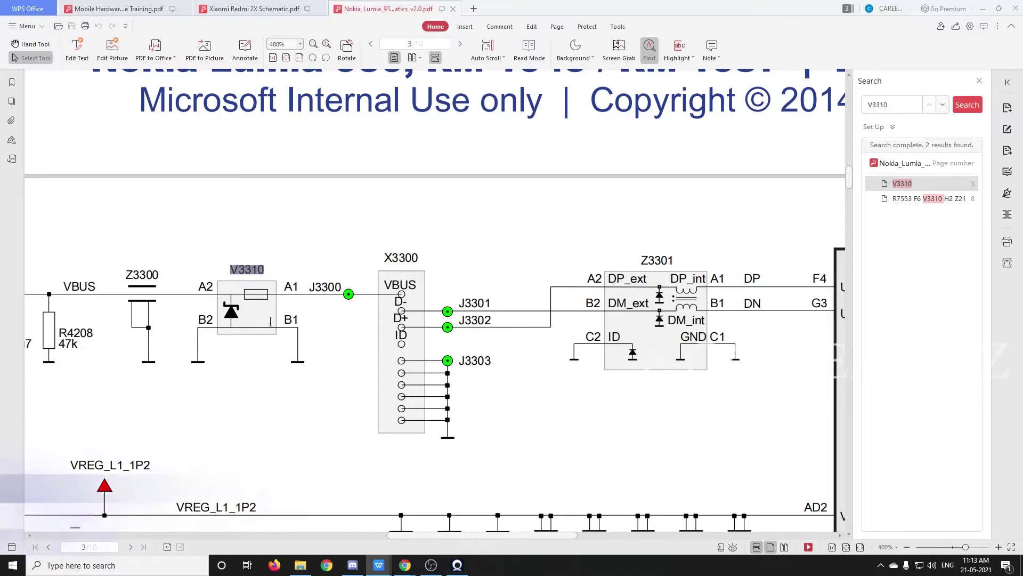
left_click_drag(427, 538, 412, 540)
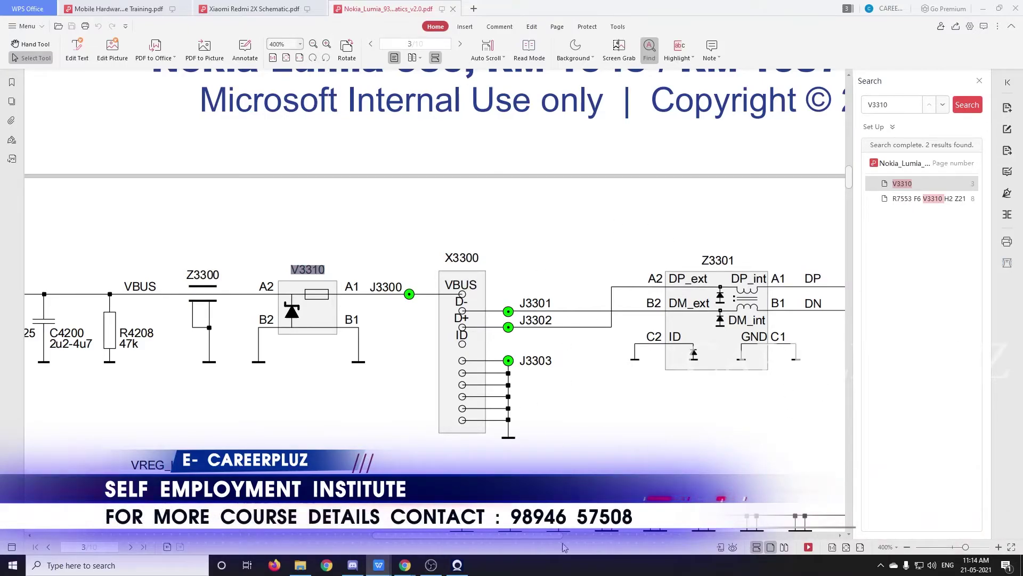
left_click_drag(446, 535, 416, 535)
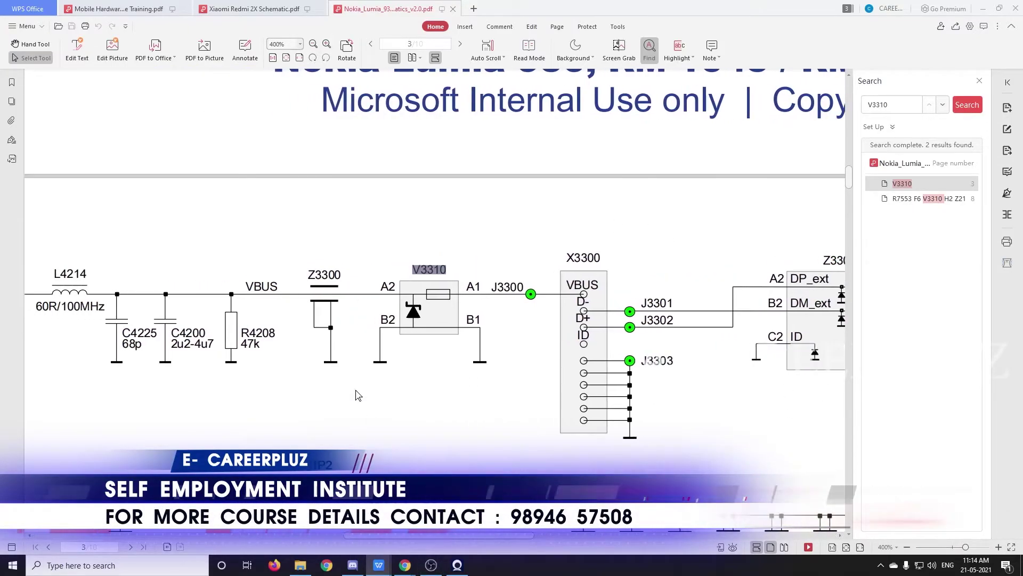
scroll(319, 397, "down", 3)
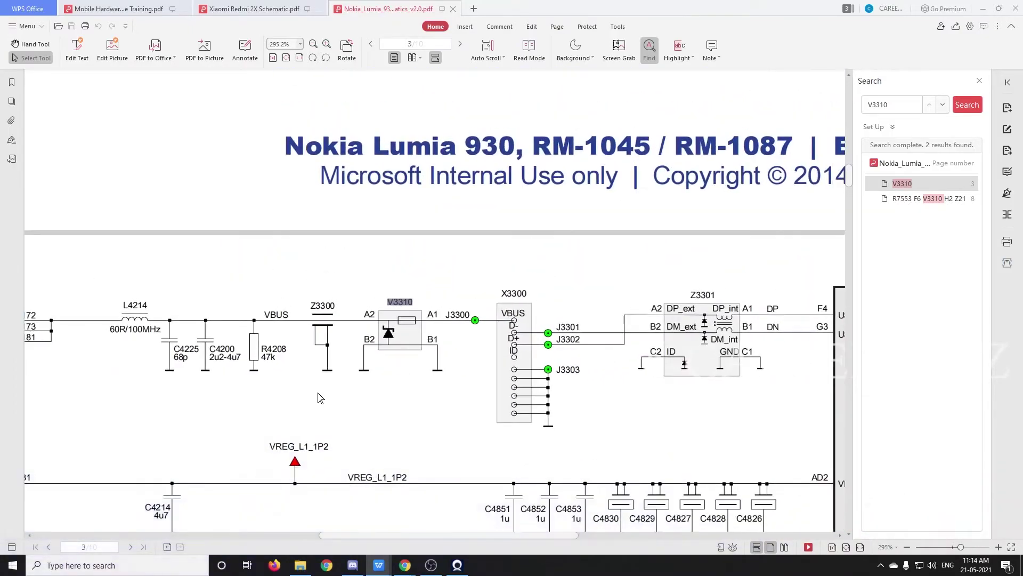
- Inspect the N4200 power schematic on page 3, marking part of the L4214 inductor value
left_click_drag(446, 535, 403, 535)
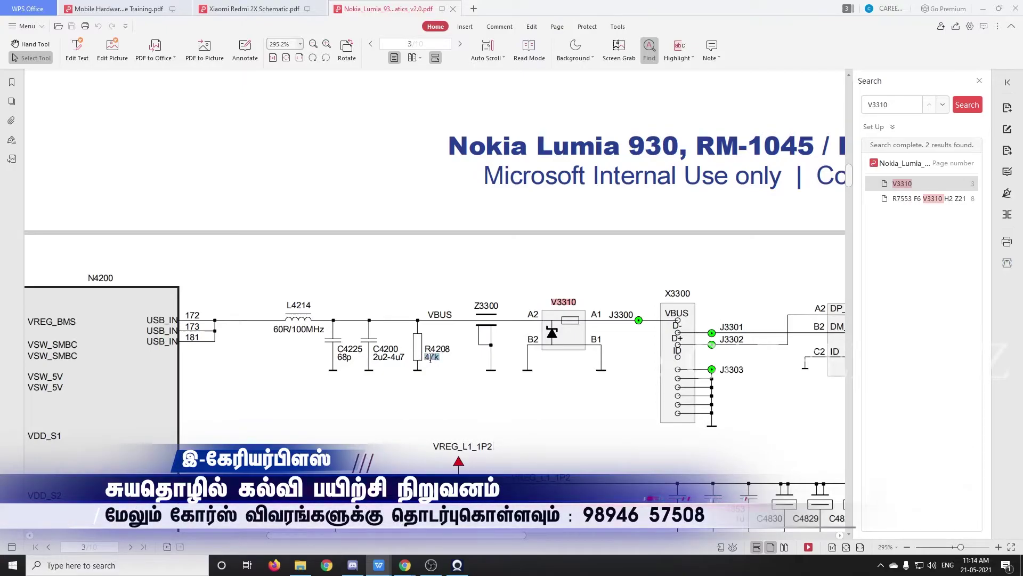
left_click(408, 362)
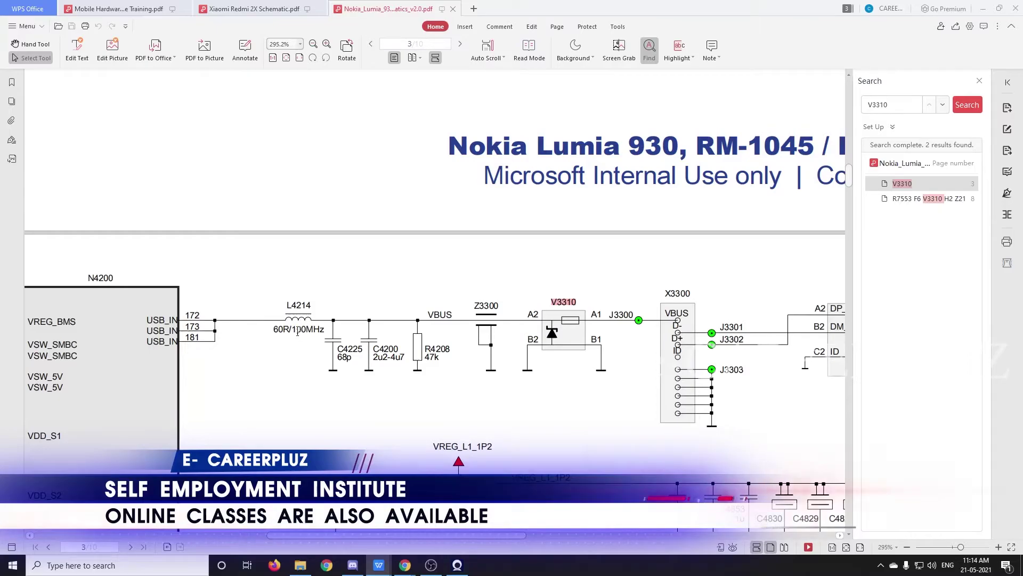
left_click_drag(290, 330, 275, 331)
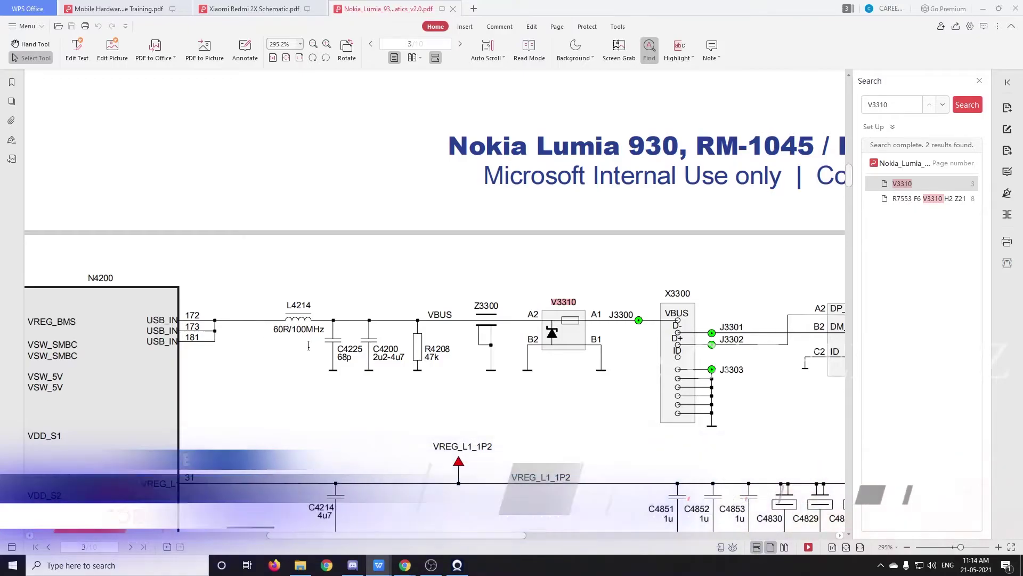
left_click_drag(347, 534, 273, 535)
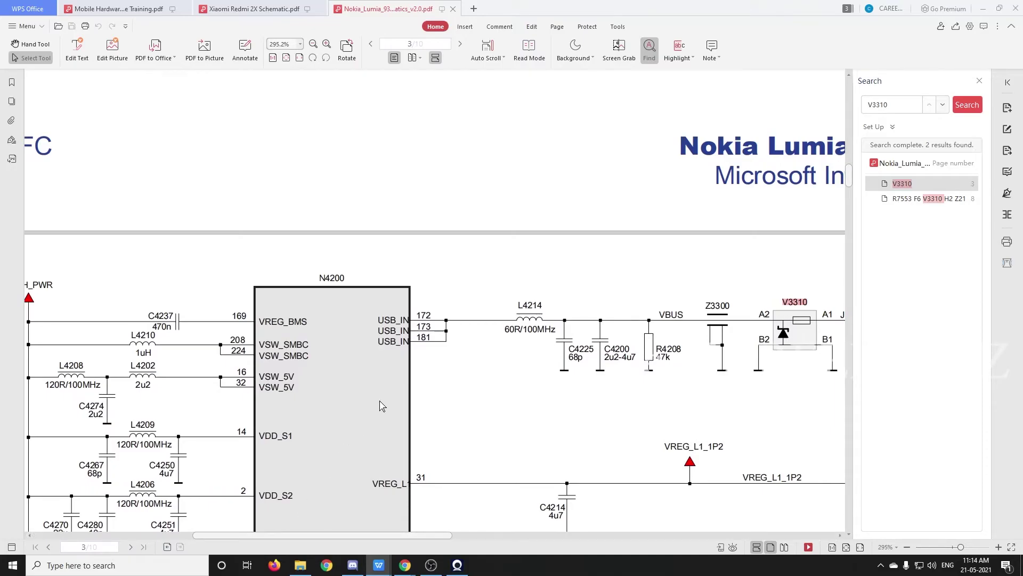
left_click_drag(395, 534, 368, 534)
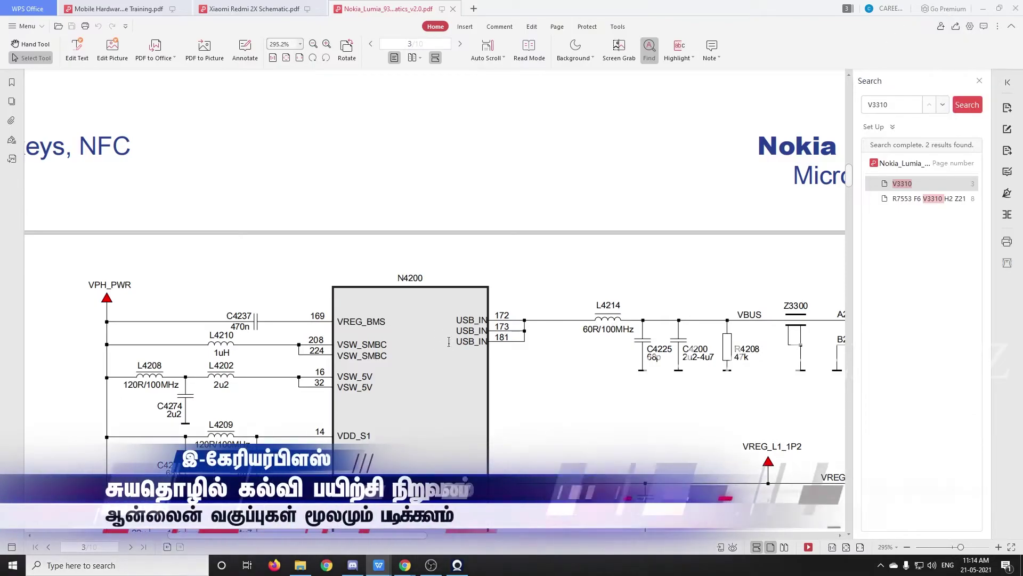
- Scroll down to page 8's board layout and its component index grid table
scroll(404, 328, "down", 3)
scroll(411, 367, "down", 3)
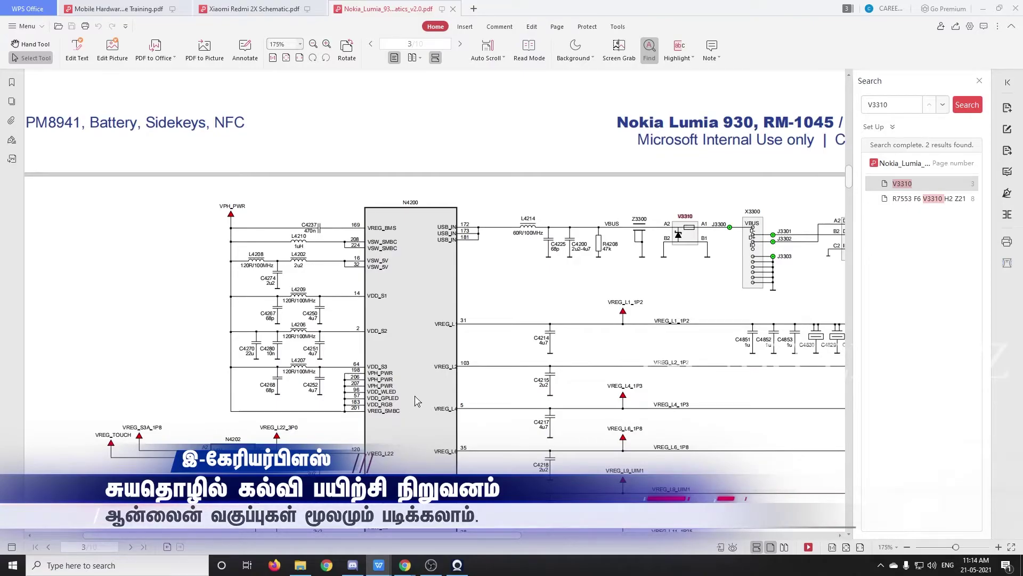
scroll(403, 373, "down", 2)
scroll(402, 370, "down", 8)
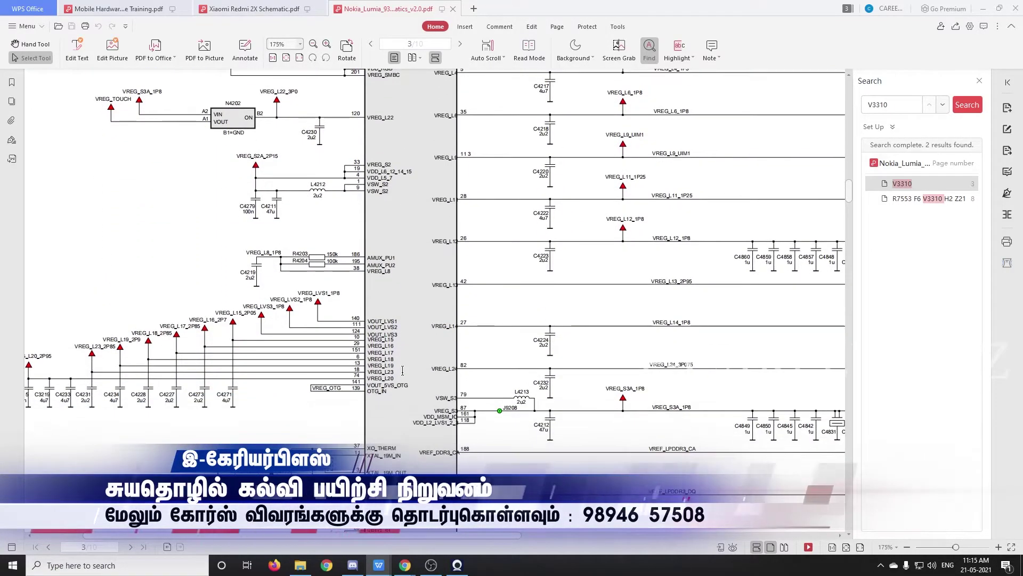
scroll(403, 369, "down", 7)
scroll(403, 374, "up", 13)
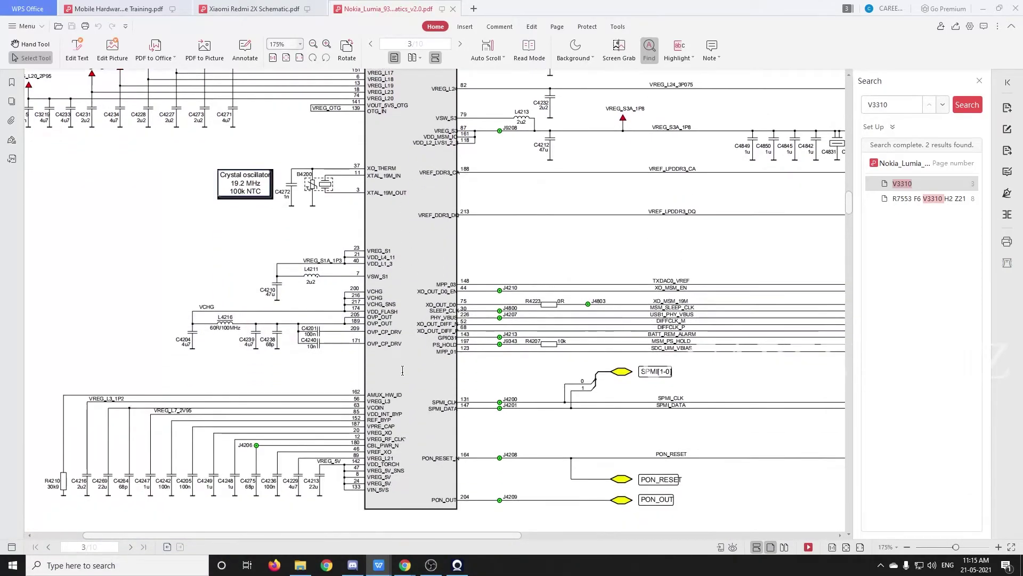
scroll(403, 377, "up", 4)
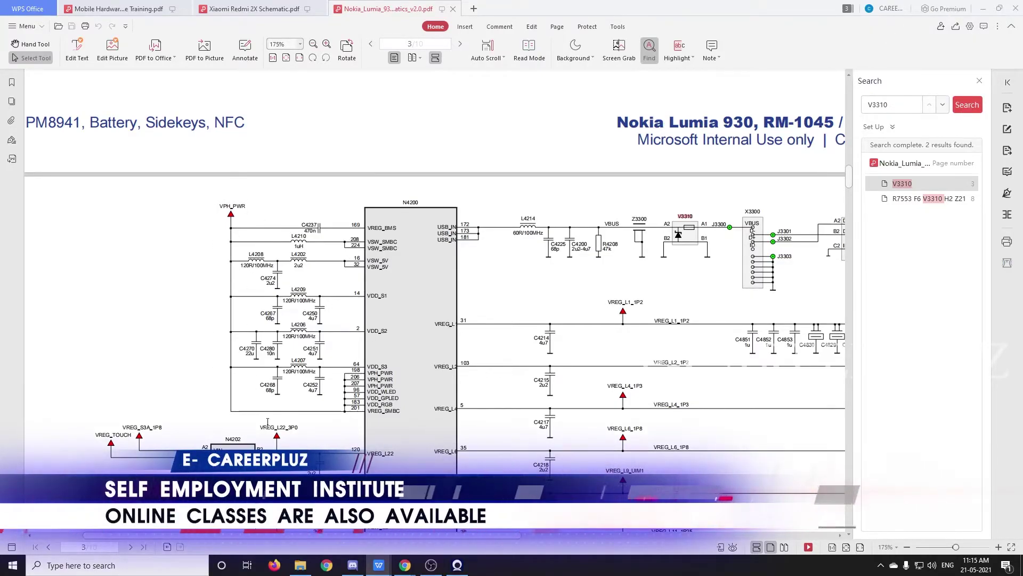
scroll(435, 298, "down", 3)
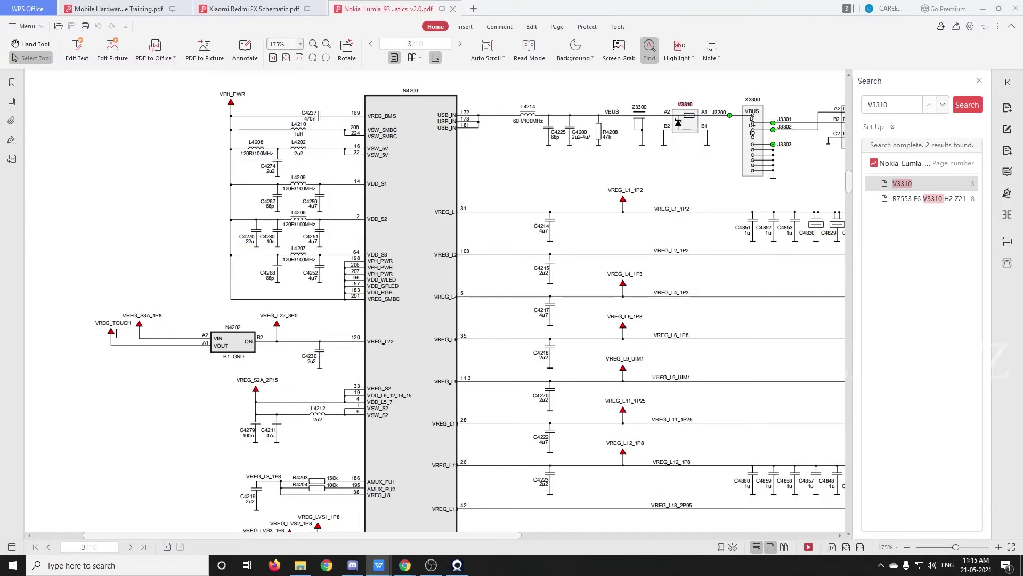
scroll(130, 325, "down", 3)
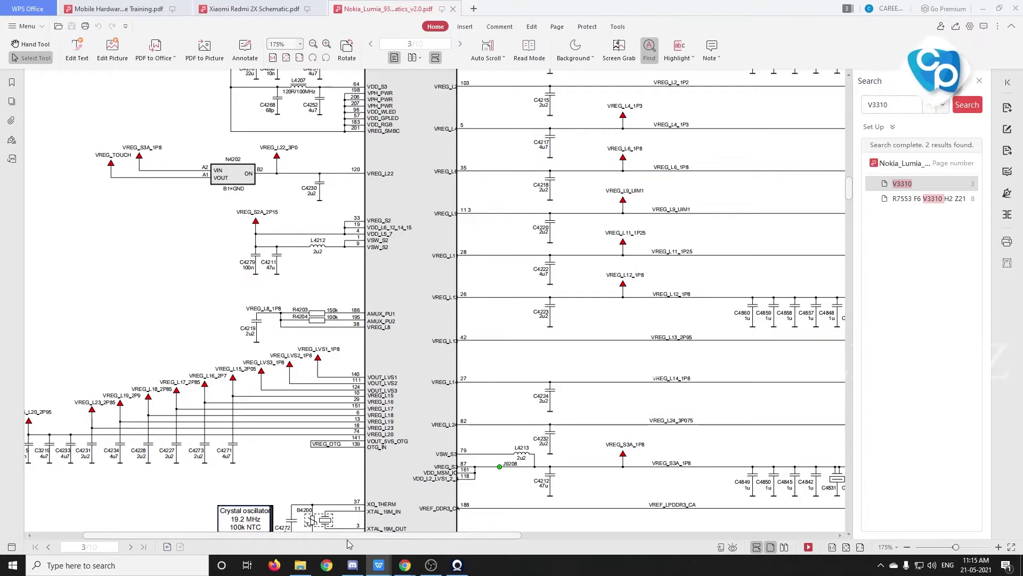
scroll(394, 511, "down", 1)
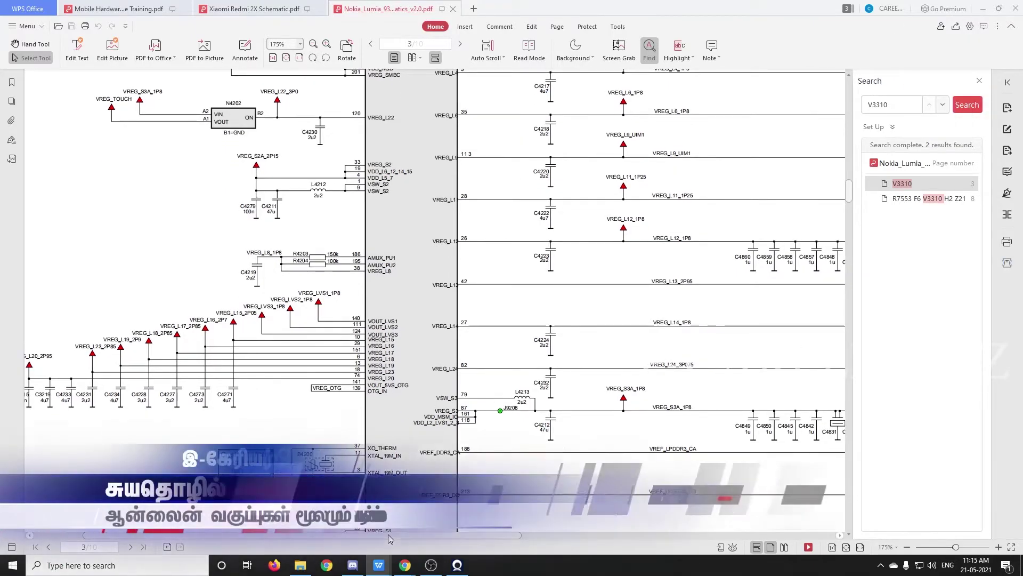
left_click_drag(389, 536, 457, 536)
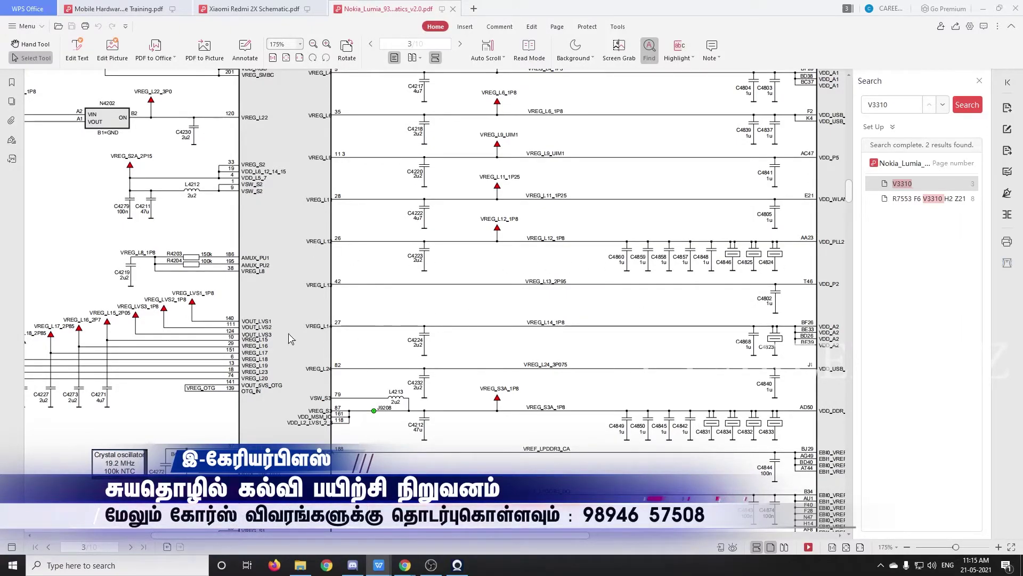
scroll(290, 338, "down", 6)
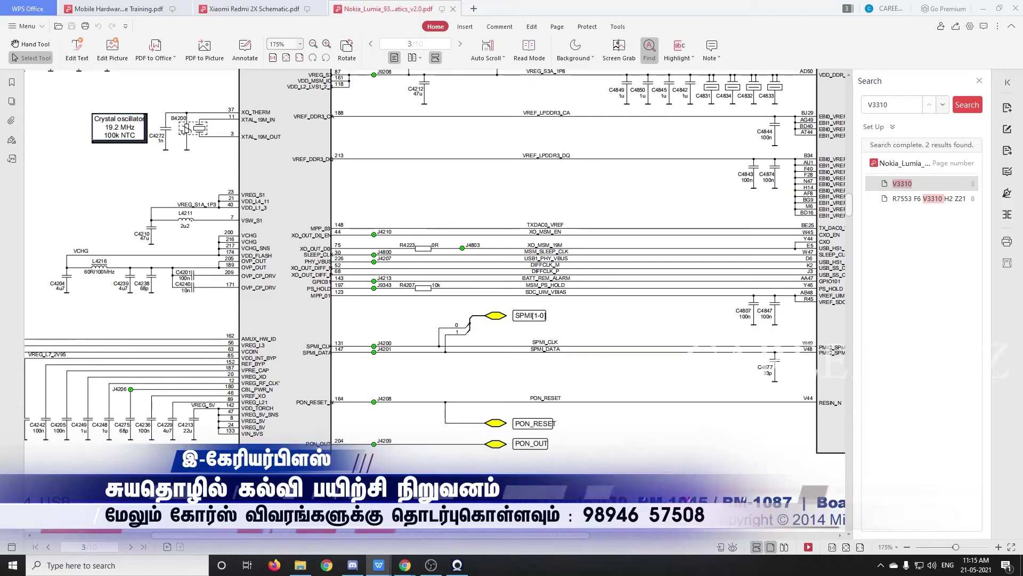
left_click_drag(343, 535, 258, 535)
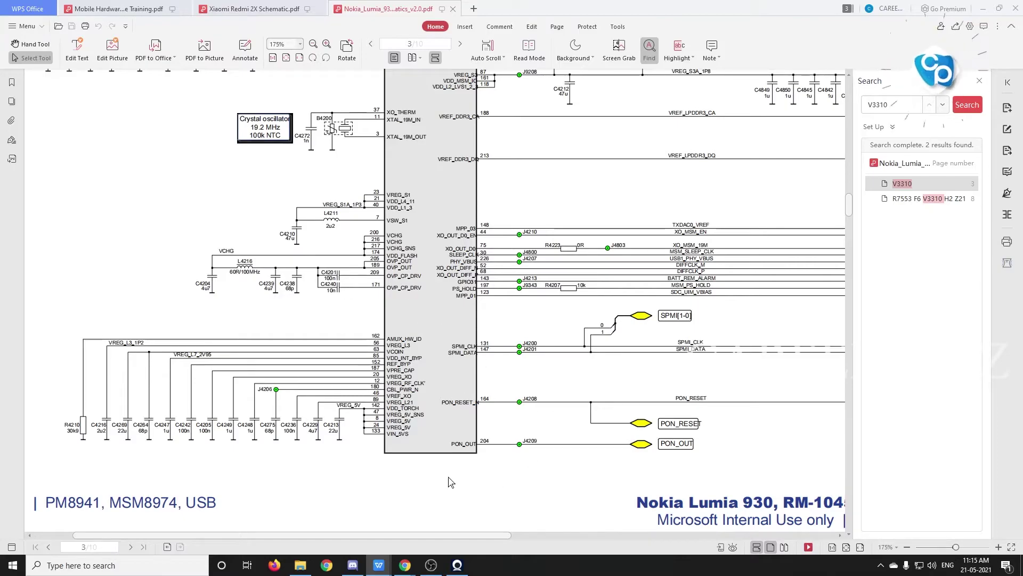
left_click_drag(396, 536, 421, 541)
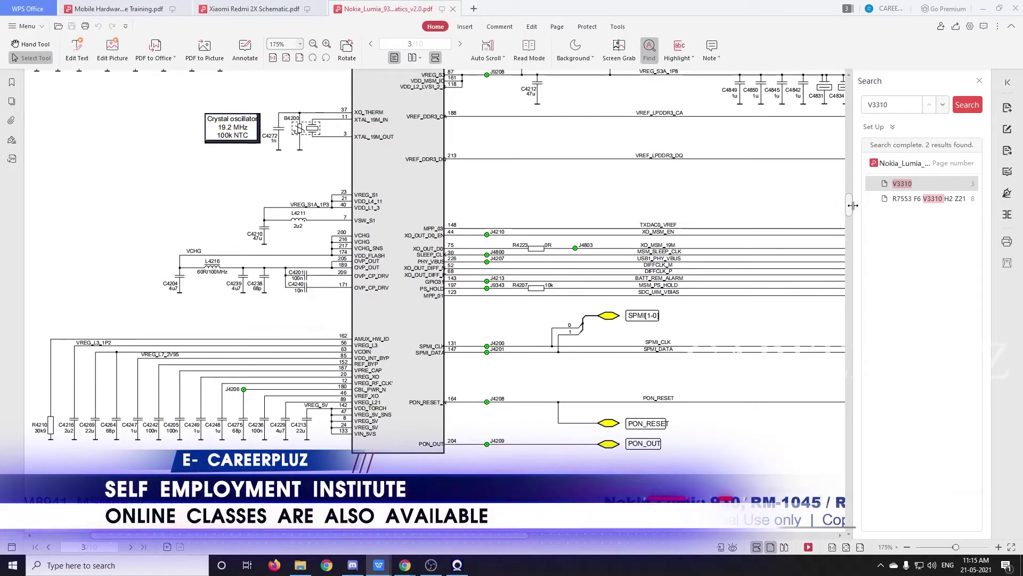
left_click_drag(851, 208, 846, 440)
- Zoom out, move to page 9, and zoom in on the X2003 and C2002 area
scroll(390, 128, "up", 10)
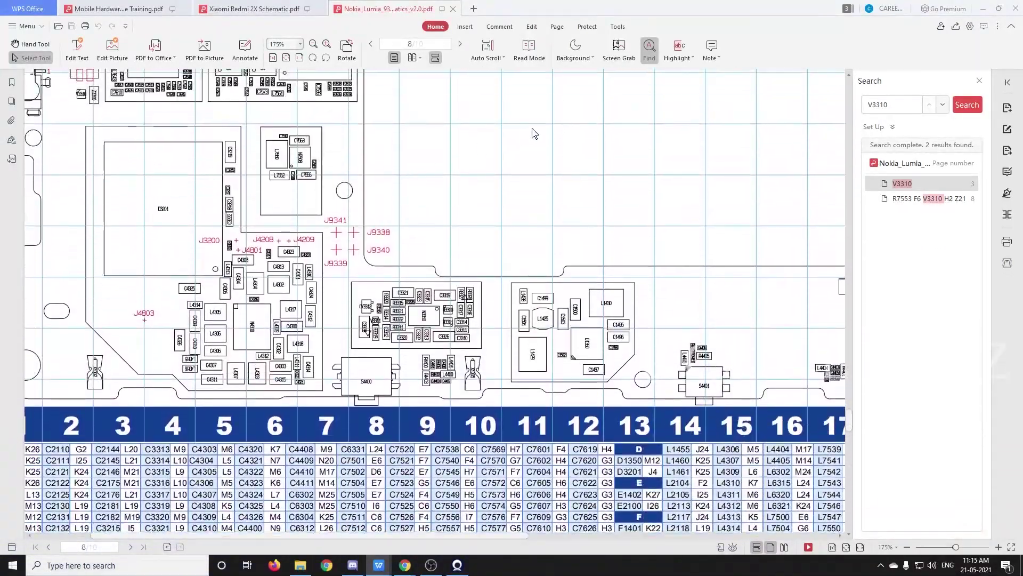
scroll(392, 128, "down", 5, "ctrl")
scroll(568, 176, "up", 2)
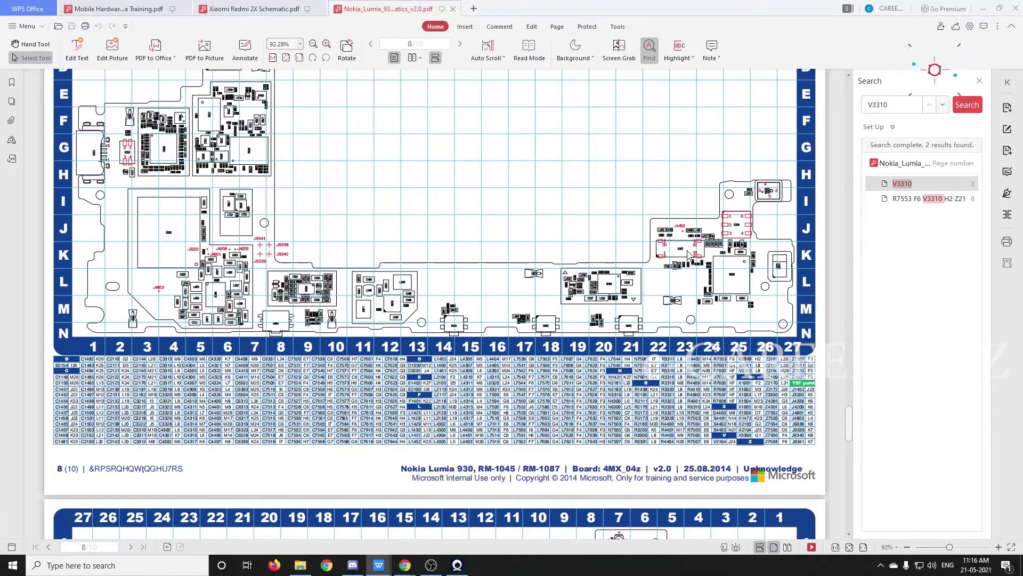
scroll(687, 255, "up", 8, "ctrl")
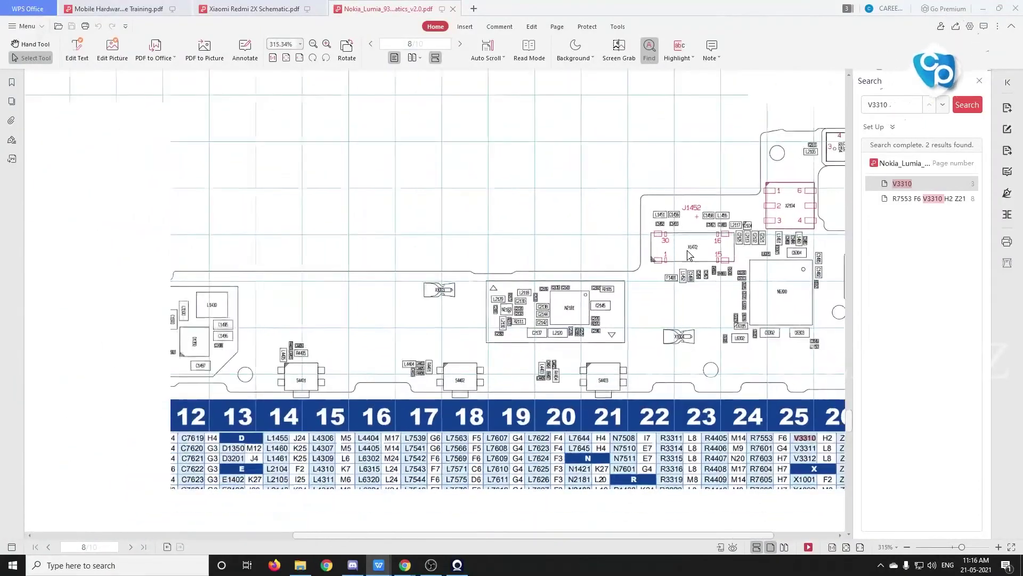
scroll(687, 255, "down", 6, "ctrl")
scroll(396, 210, "up", 1)
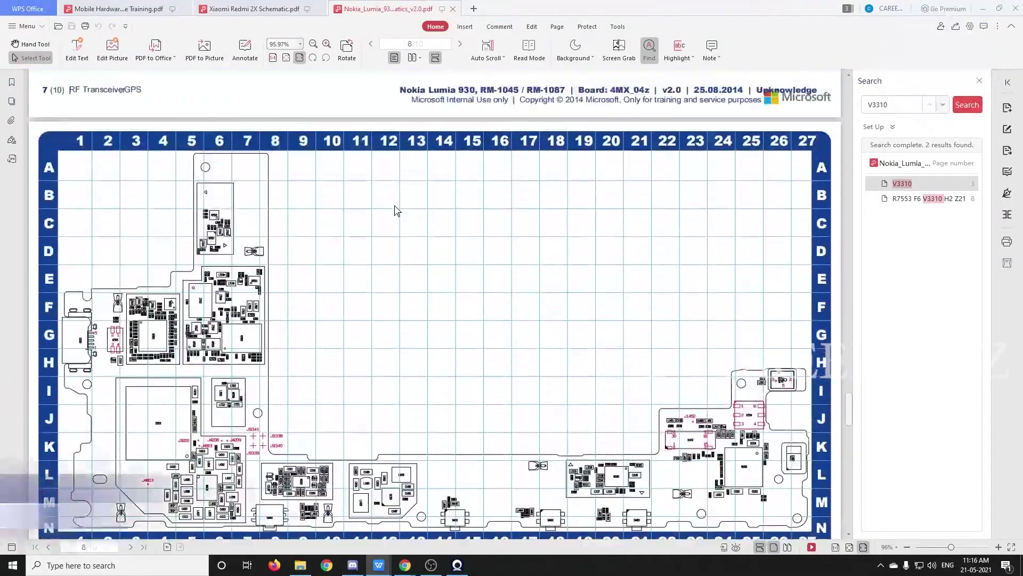
scroll(397, 210, "down", 3)
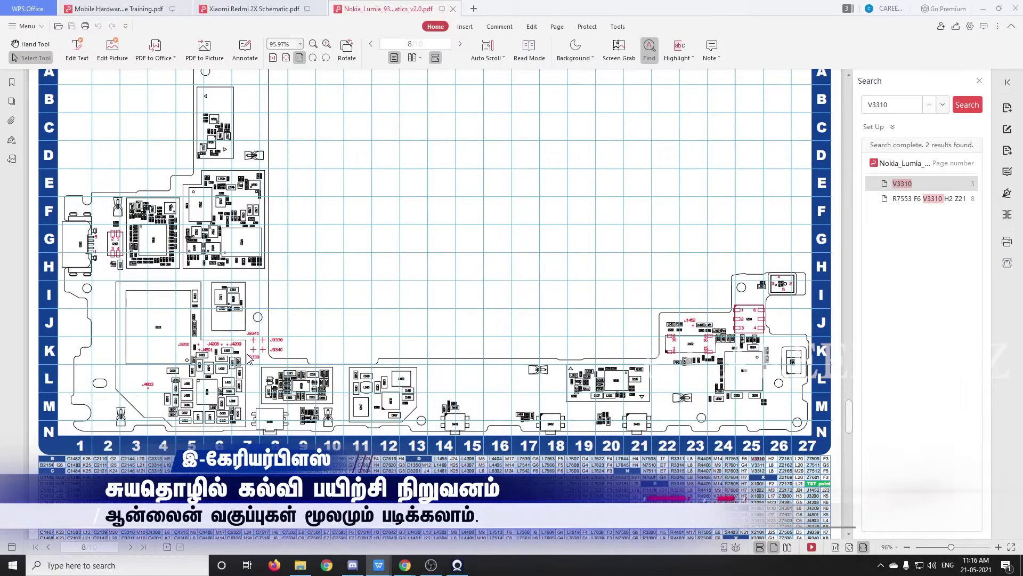
scroll(240, 341, "down", 12)
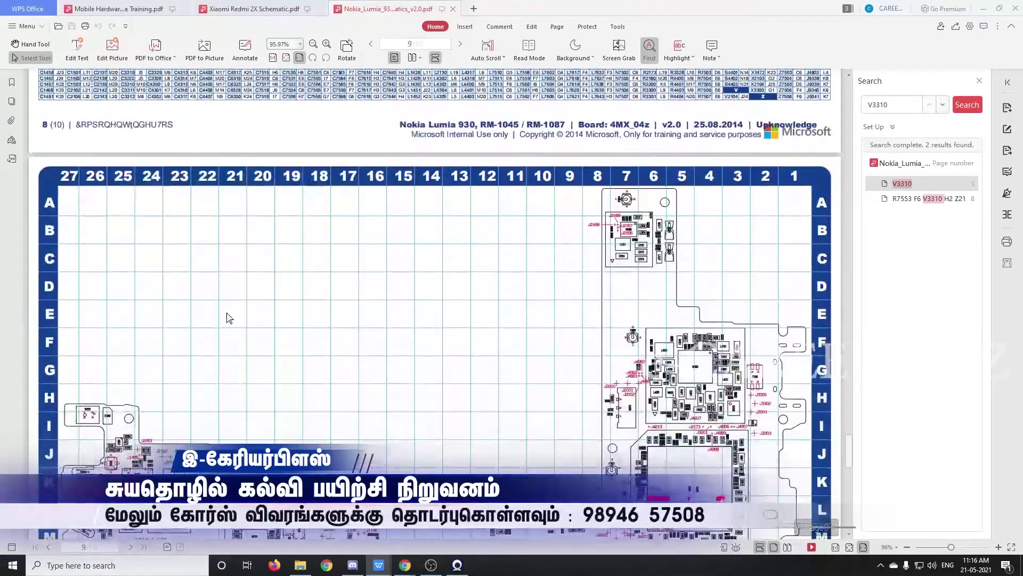
scroll(227, 318, "down", 5)
scroll(631, 238, "up", 10)
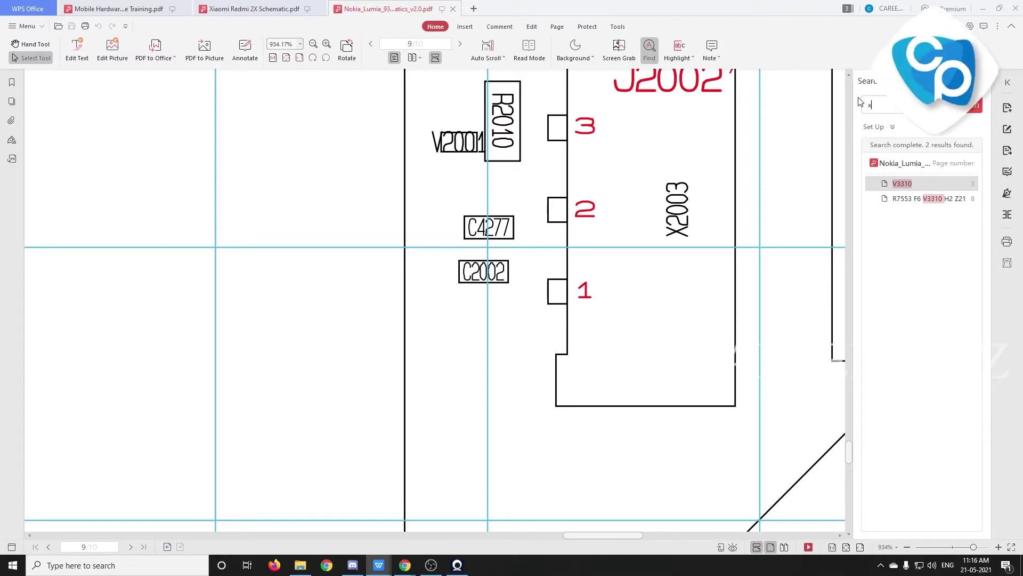
- Search the document for x2003, finding 2 results
type("2")
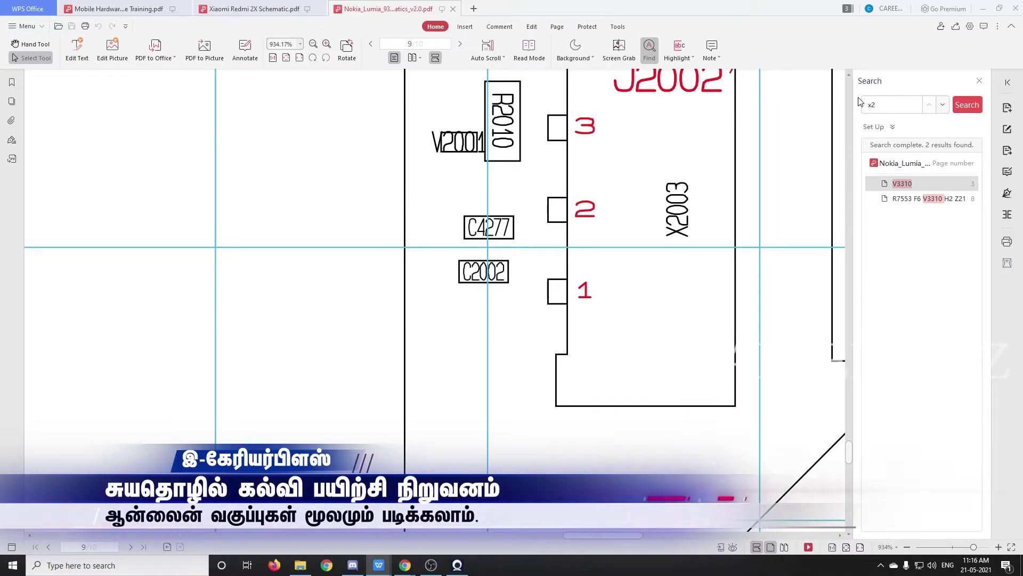
type("003")
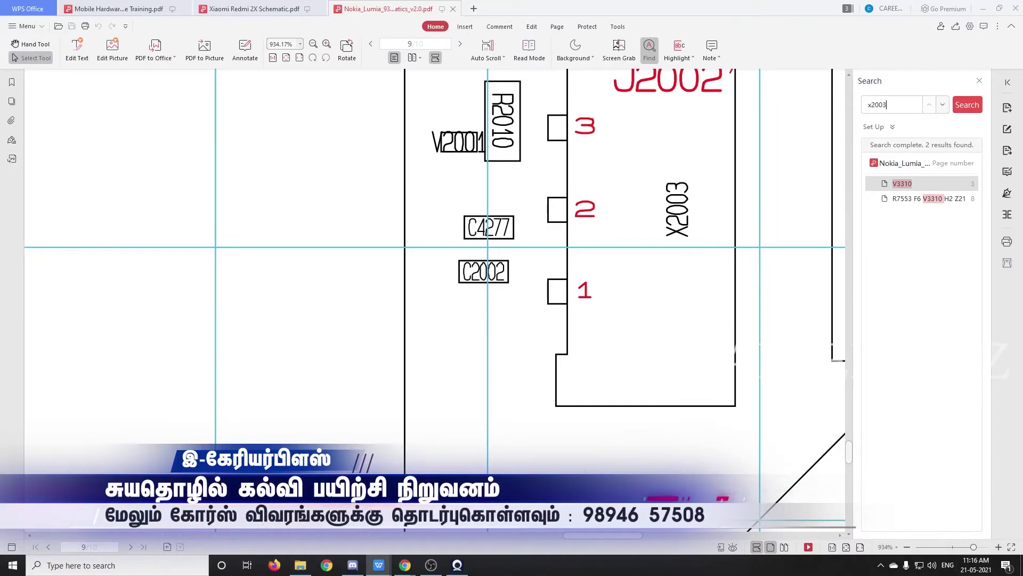
left_click(966, 110)
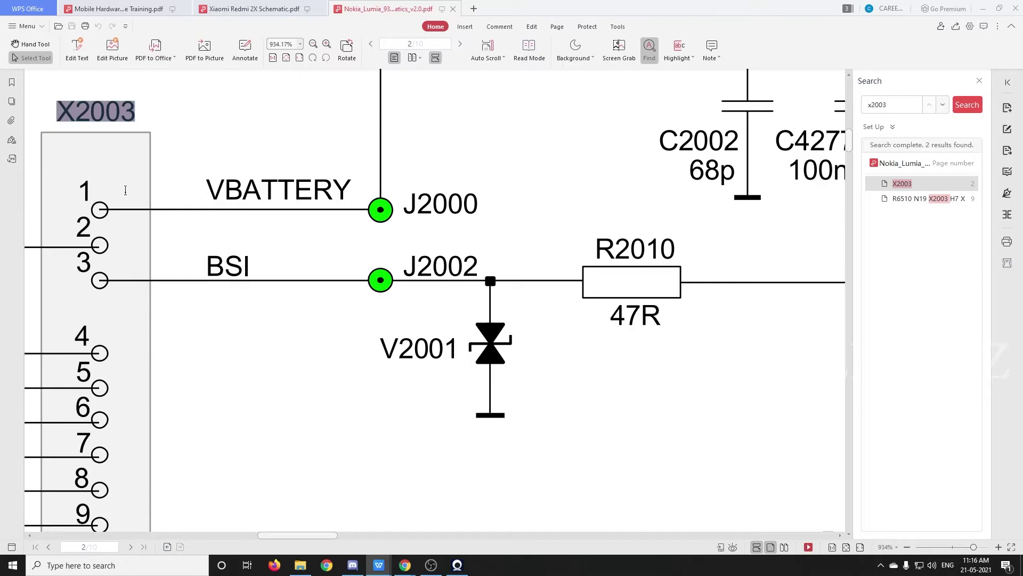
scroll(125, 191, "down", 5)
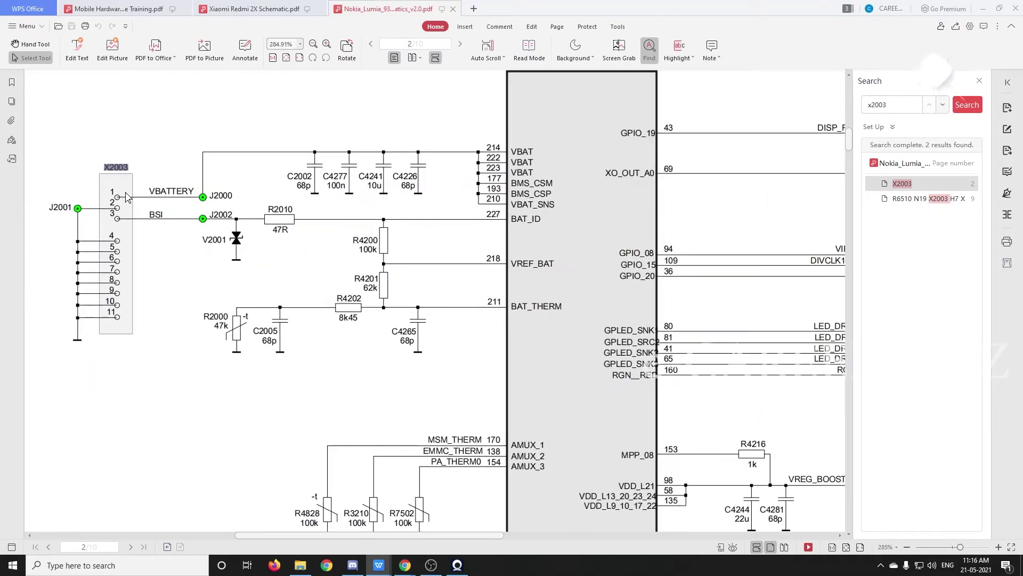
scroll(126, 190, "down", 2)
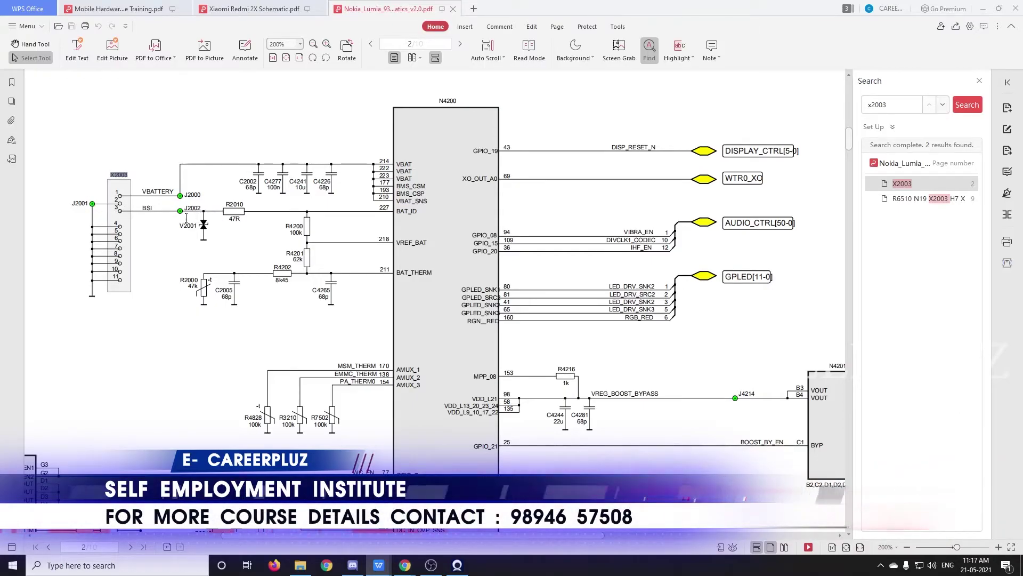
- Zoom out on page 2 to see N4200's GPIO lines beside the N4201 boost regulator
scroll(448, 251, "down", 3)
scroll(448, 245, "down", 3)
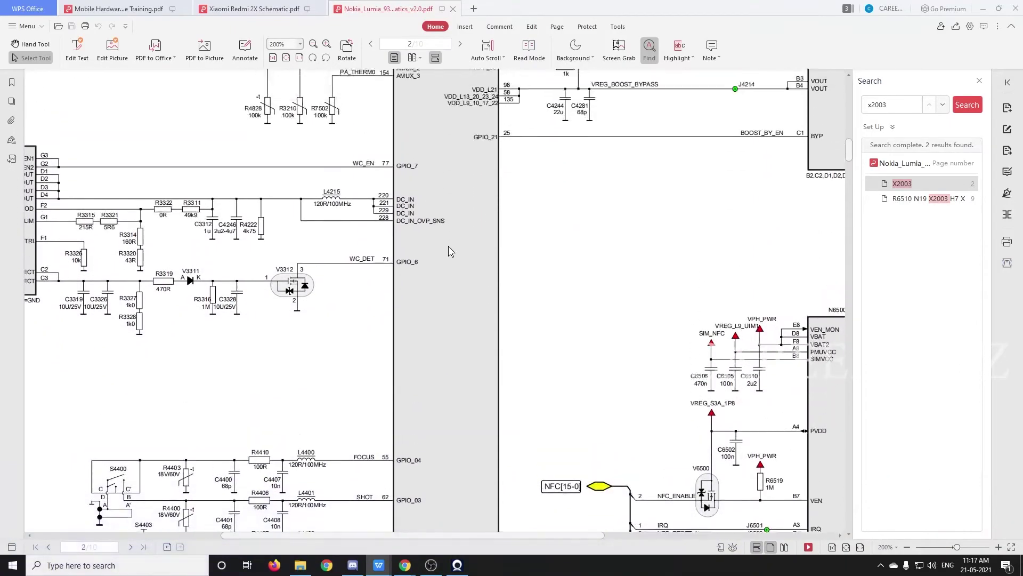
scroll(448, 245, "down", 2)
scroll(448, 246, "down", 1)
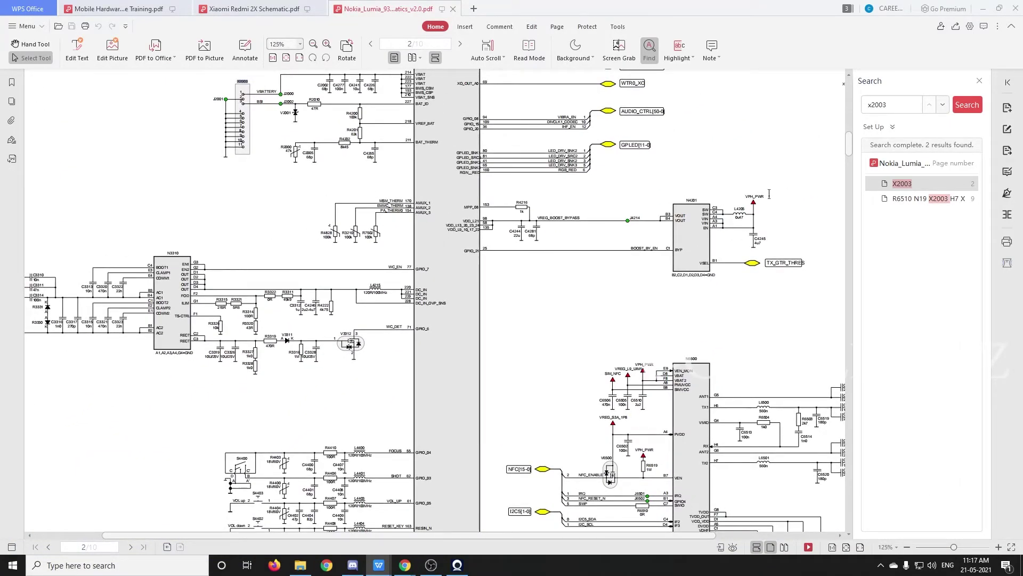
scroll(792, 208, "up", 1)
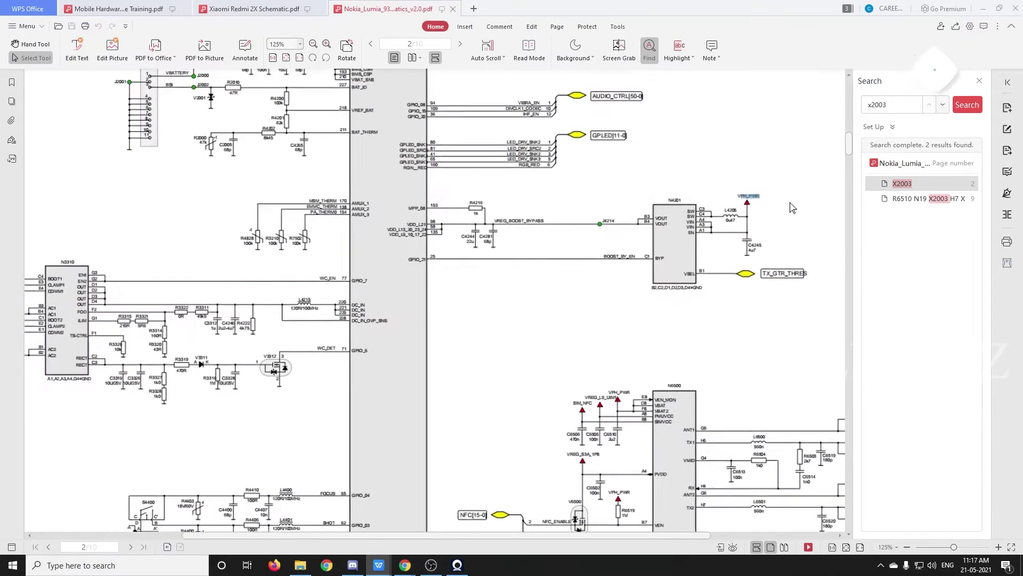
scroll(793, 208, "up", 1)
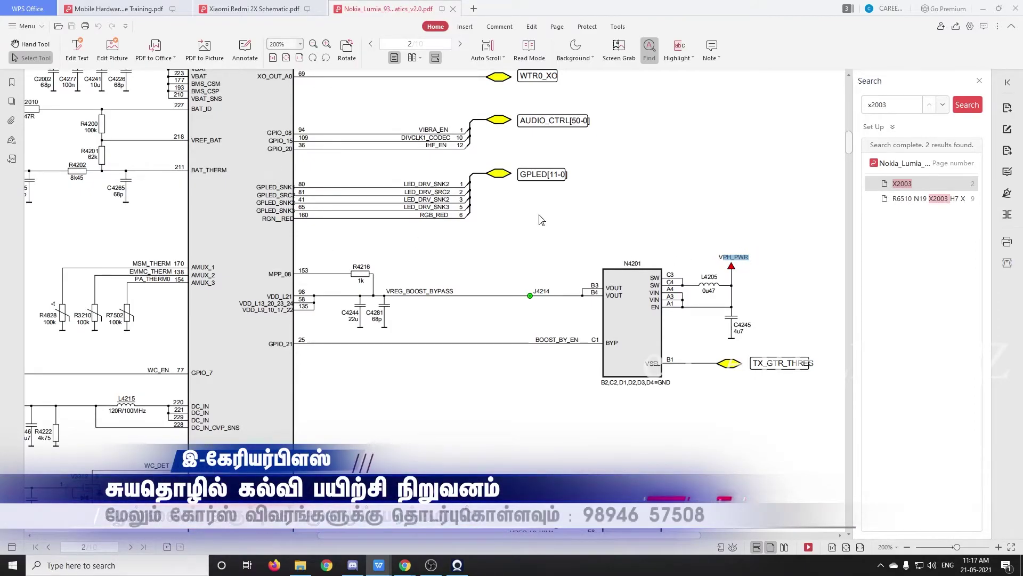
scroll(200, 184, "up", 1)
scroll(118, 184, "up", 4)
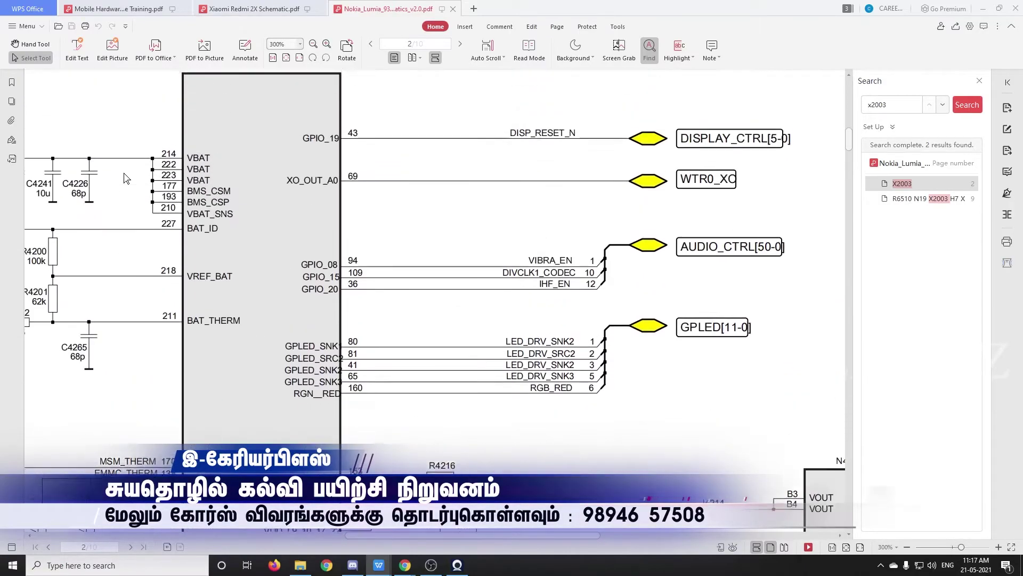
scroll(33, 187, "up", 1)
scroll(33, 187, "down", 3)
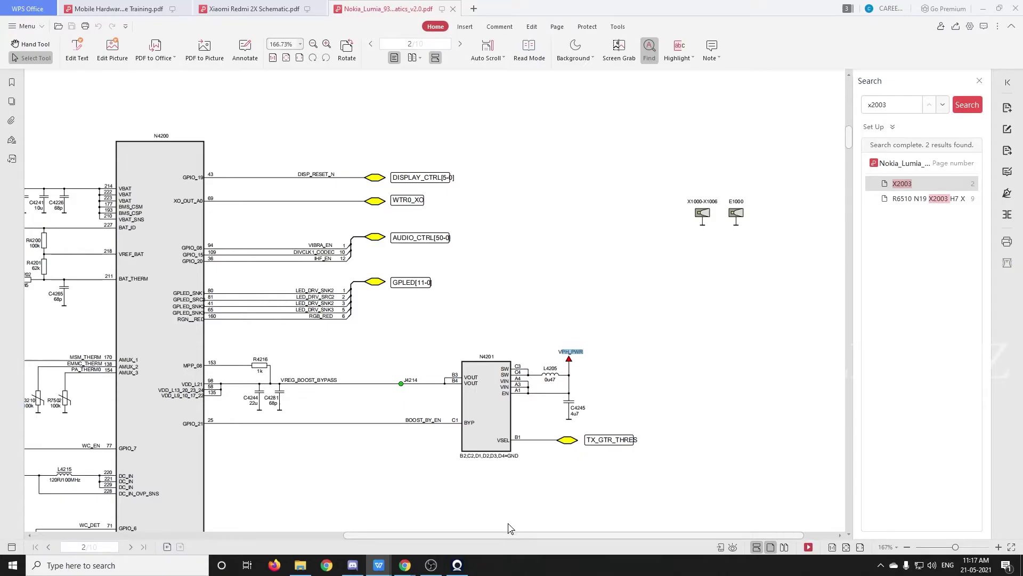
- Pan left to X2003 and zoom in on its VBATTERY and BSI pins and C2002
left_click_drag(485, 538, 342, 533)
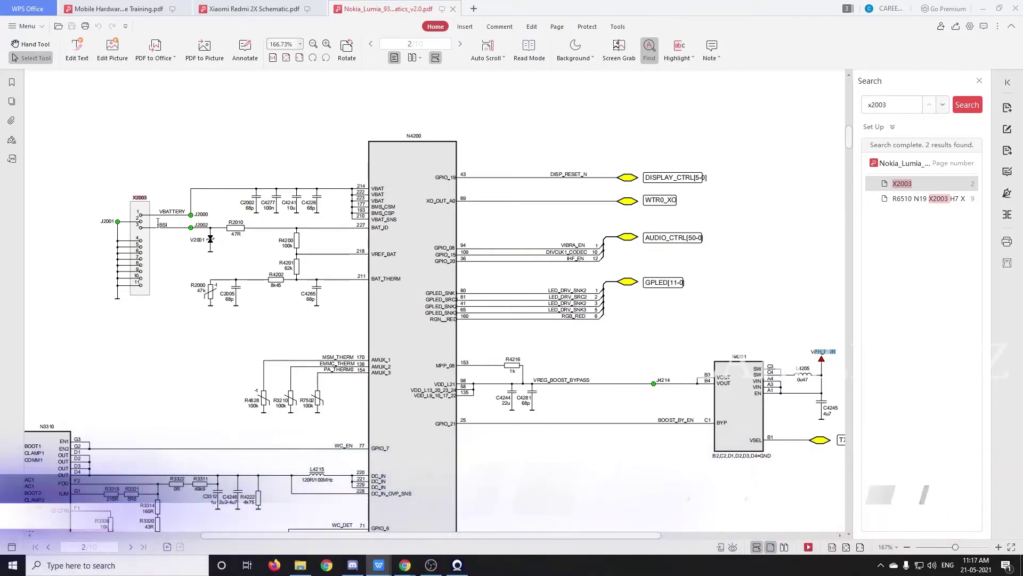
scroll(165, 224, "up", 1)
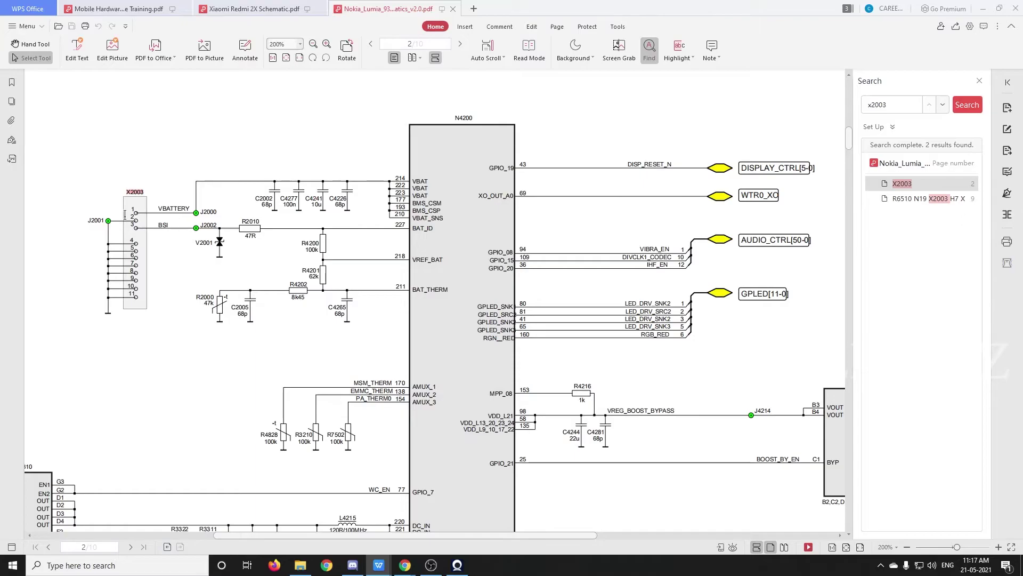
scroll(132, 216, "up", 3)
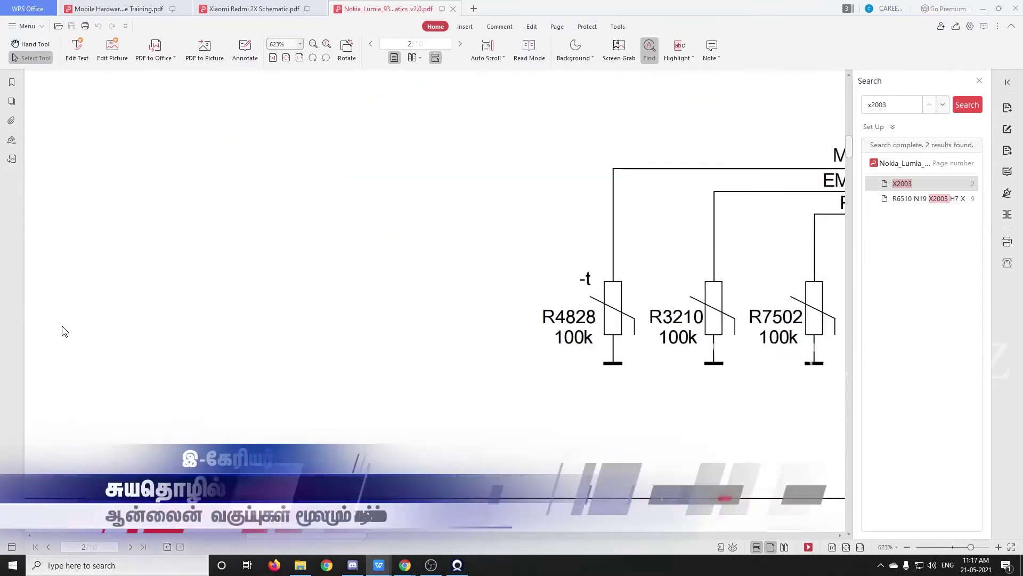
scroll(61, 331, "up", 10)
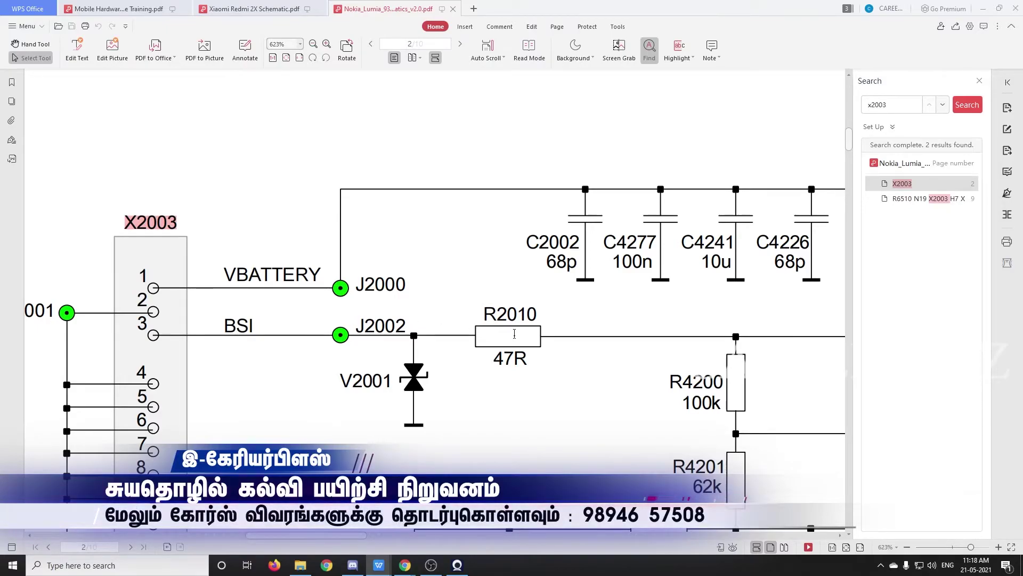
- Zoom out to 300% so X2003, the decoupling capacitors and N4200's VBAT pins all show
scroll(515, 333, "down", 5)
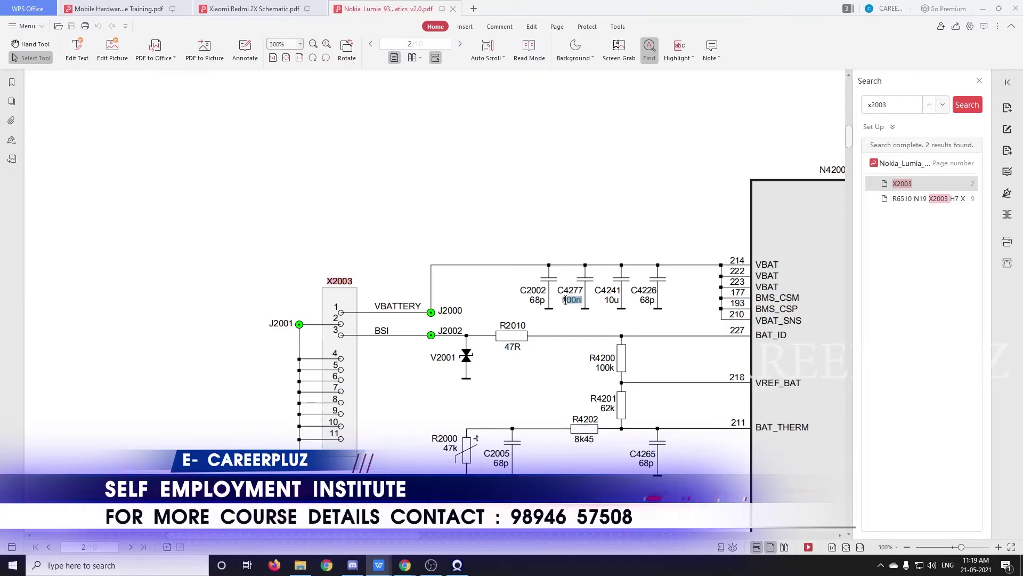
- Mark C4277's 100n value and zoom to about 826% on C2002 and C4277
left_click(585, 302)
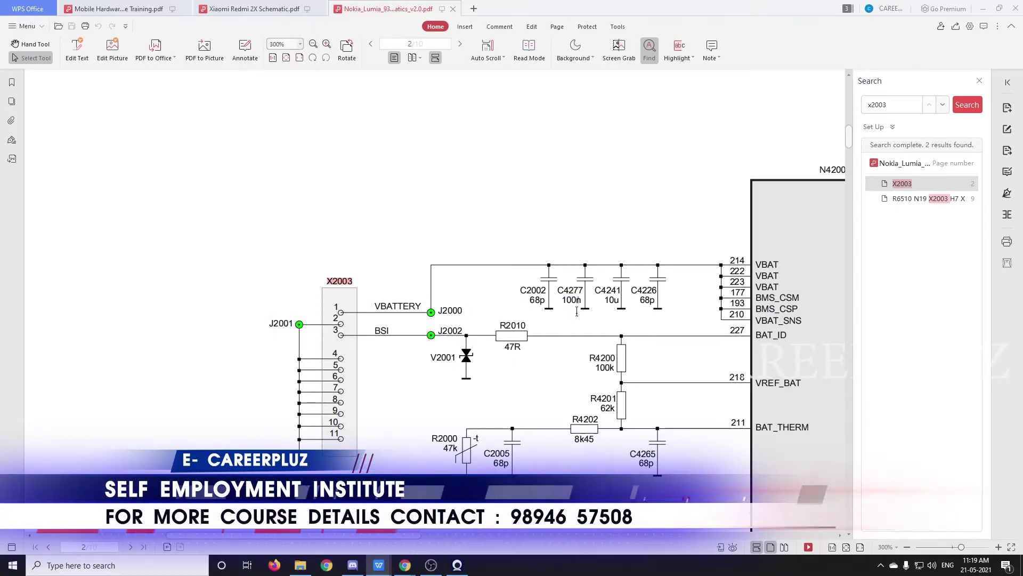
left_click_drag(585, 302, 581, 308)
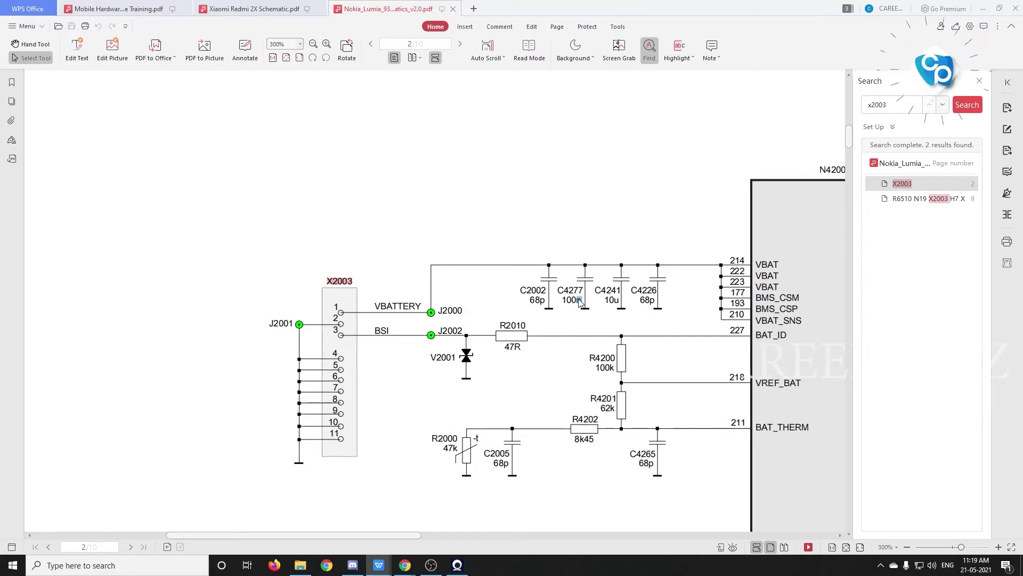
mouse_move(579, 303)
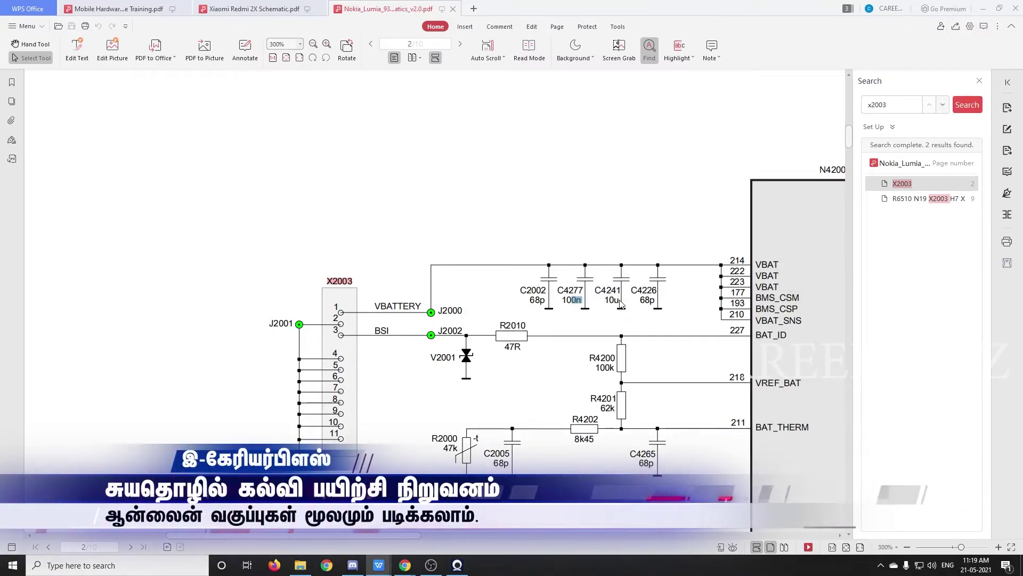
scroll(628, 296, "down", 3)
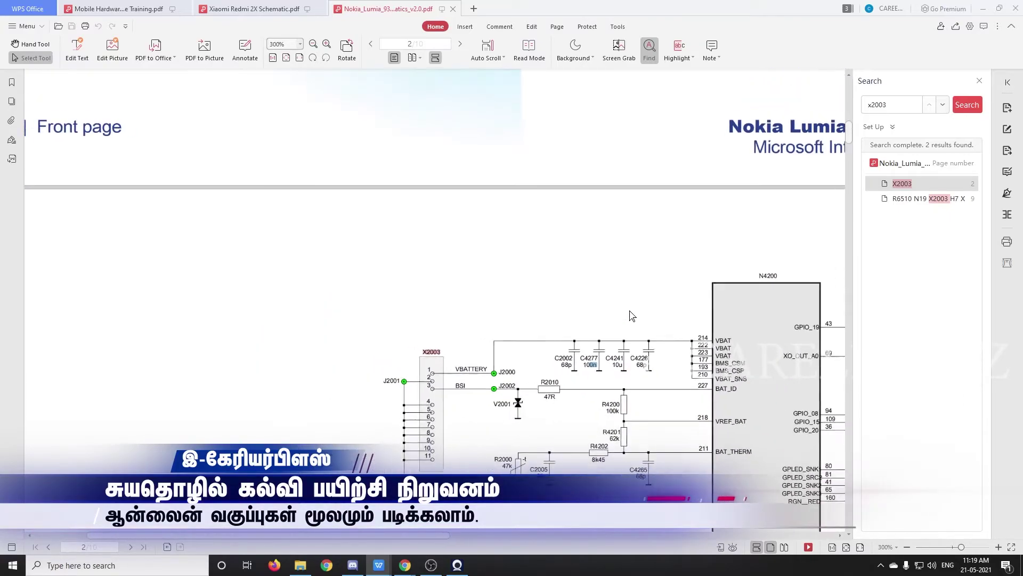
scroll(596, 310, "up", 5)
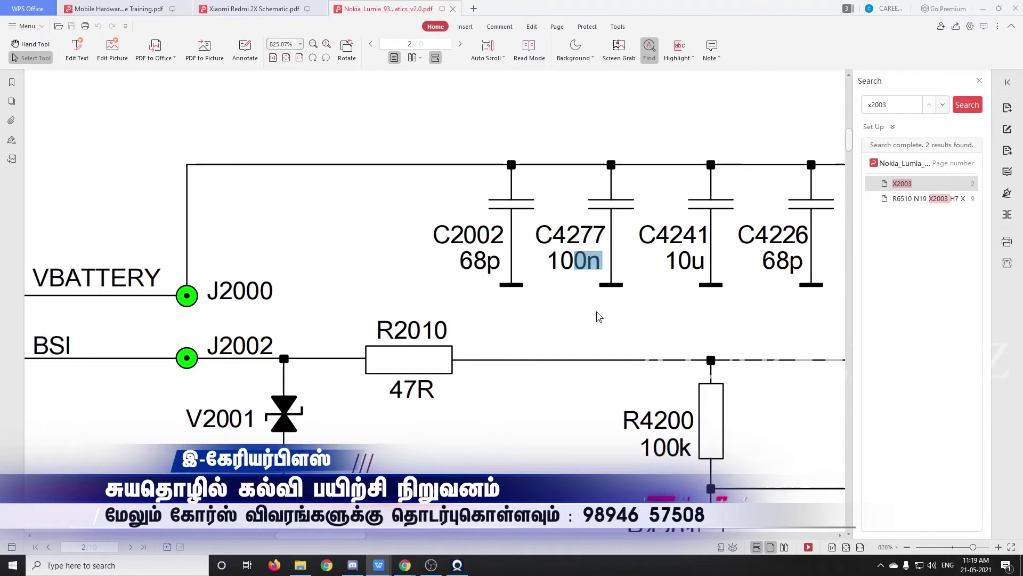
left_click(602, 262)
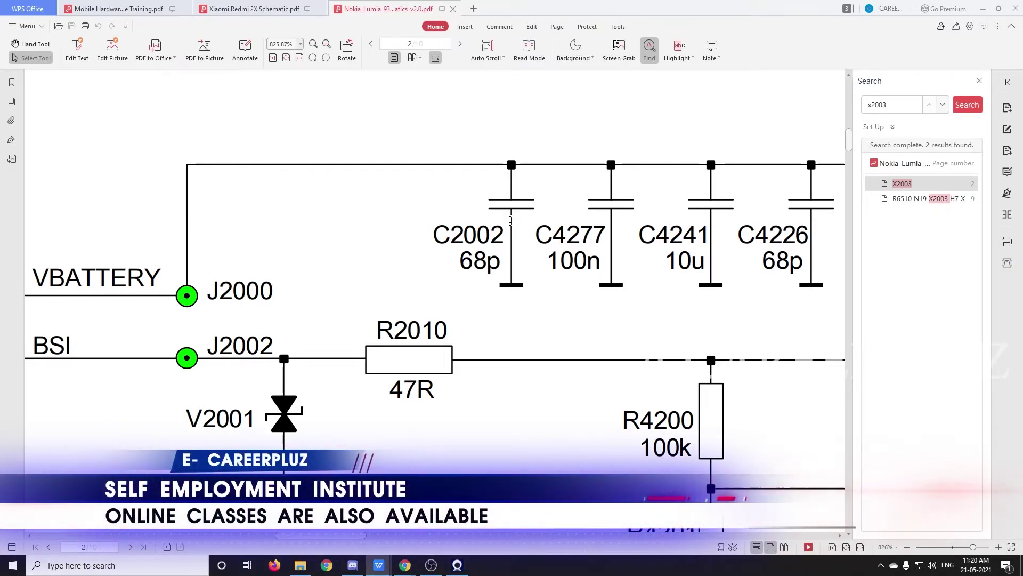
double_click(471, 267)
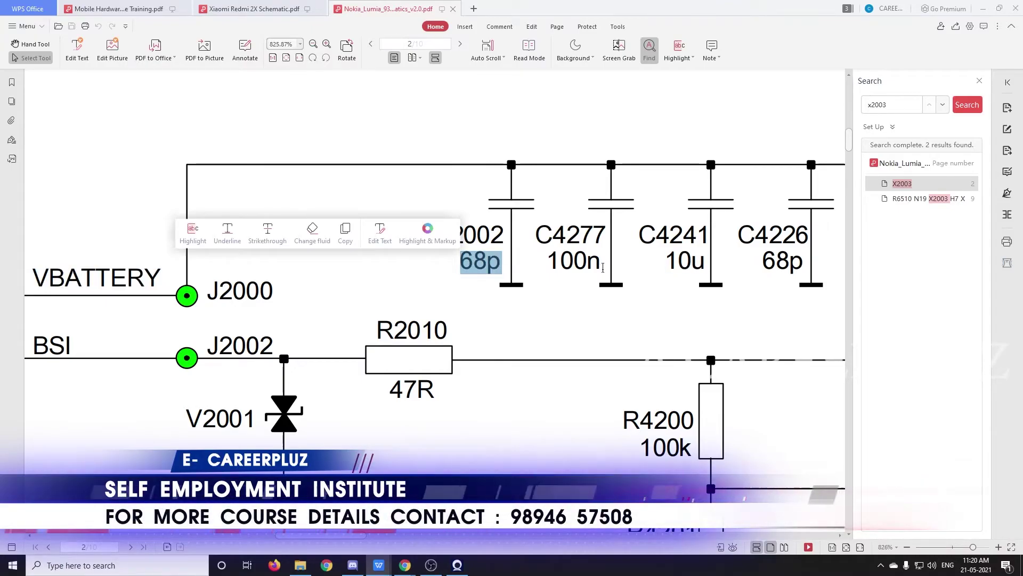
double_click(577, 262)
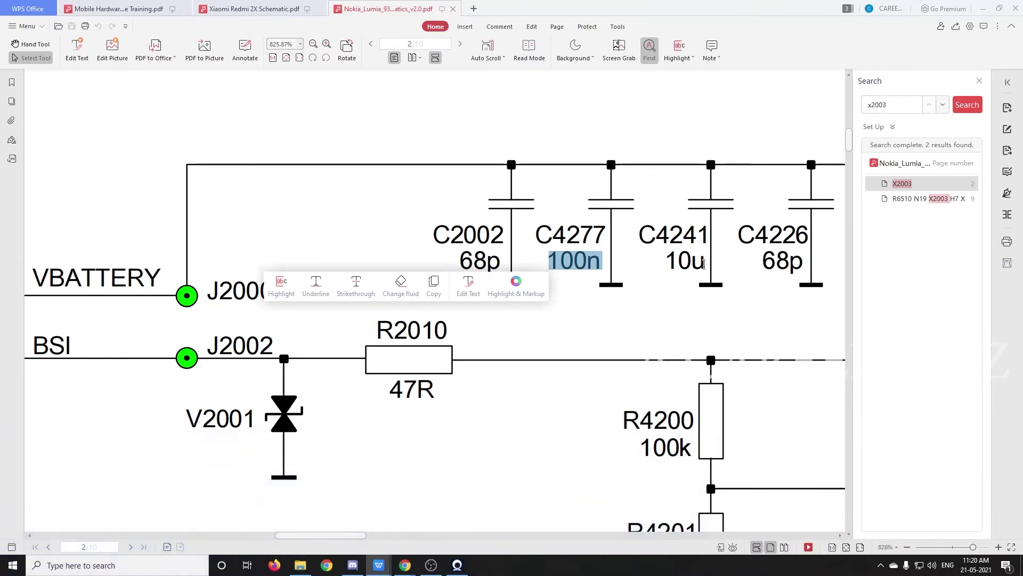
left_click(604, 262)
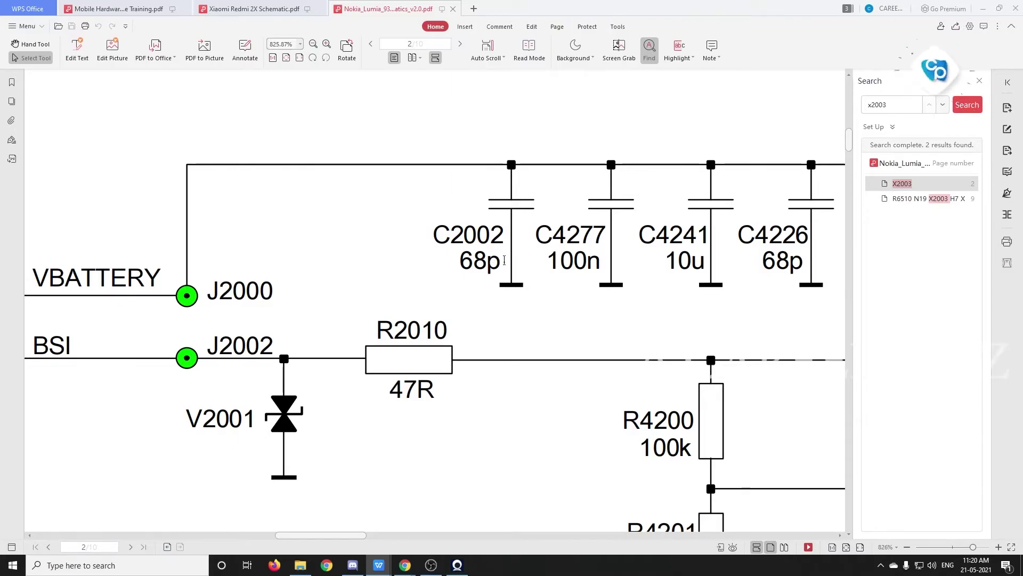
double_click(497, 261)
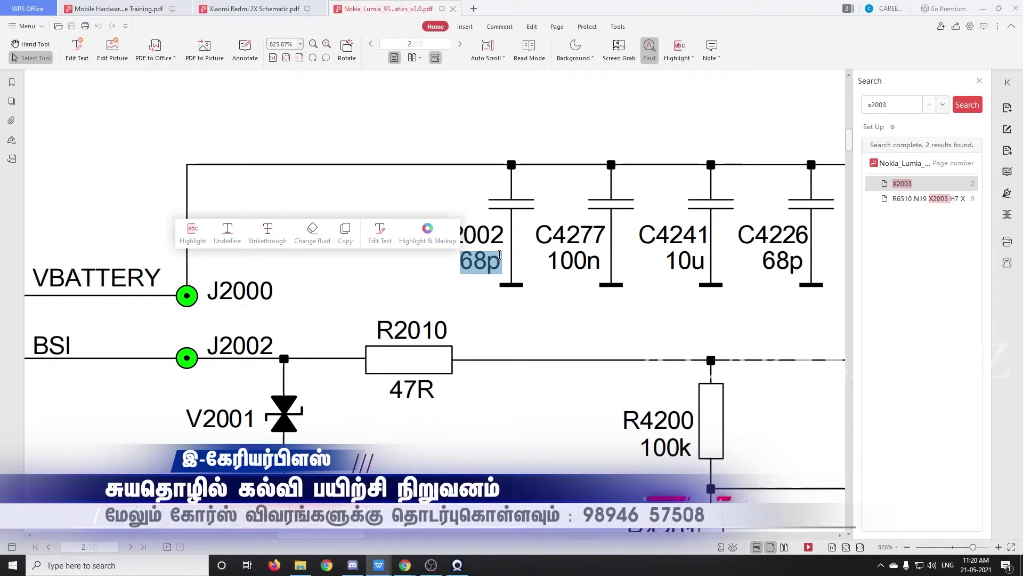
left_click(501, 255)
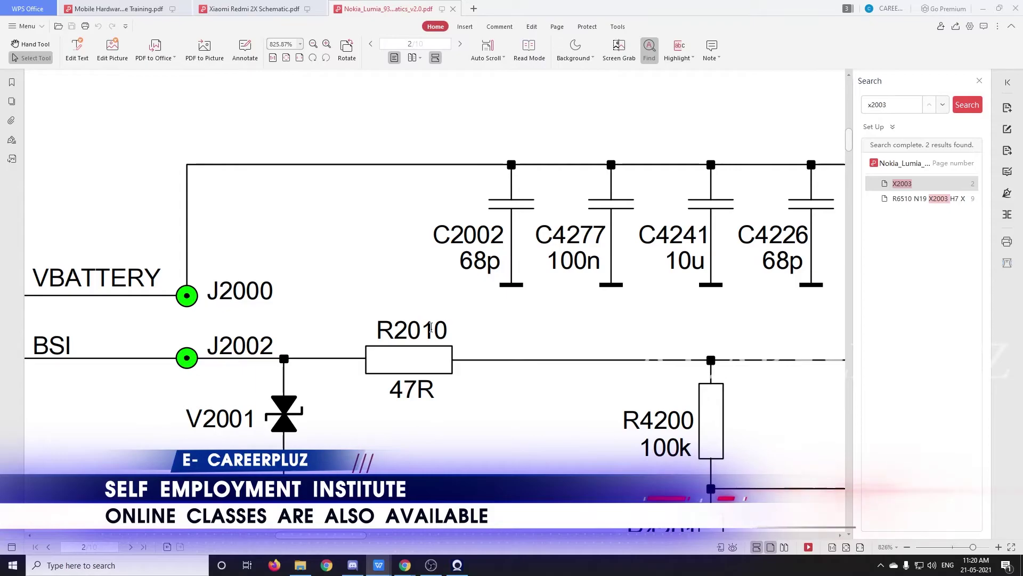
scroll(467, 229, "up", 5)
scroll(469, 236, "down", 4)
scroll(469, 236, "down", 1)
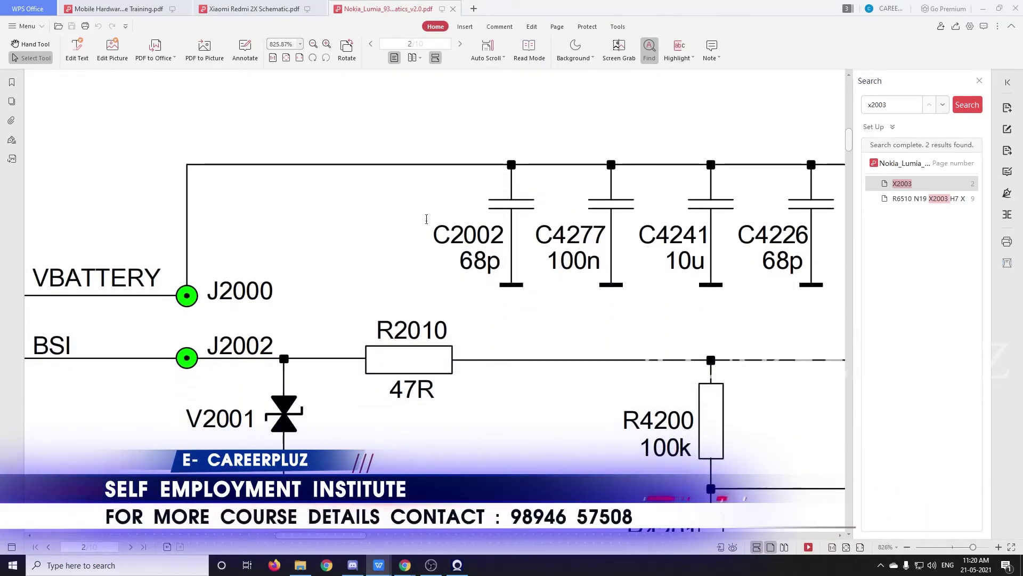
scroll(442, 229, "down", 3, "ctrl")
- Zoom out to 200% to see N4200, then back to 600% on the C2002 capacitor group
scroll(427, 224, "down", 2, "ctrl")
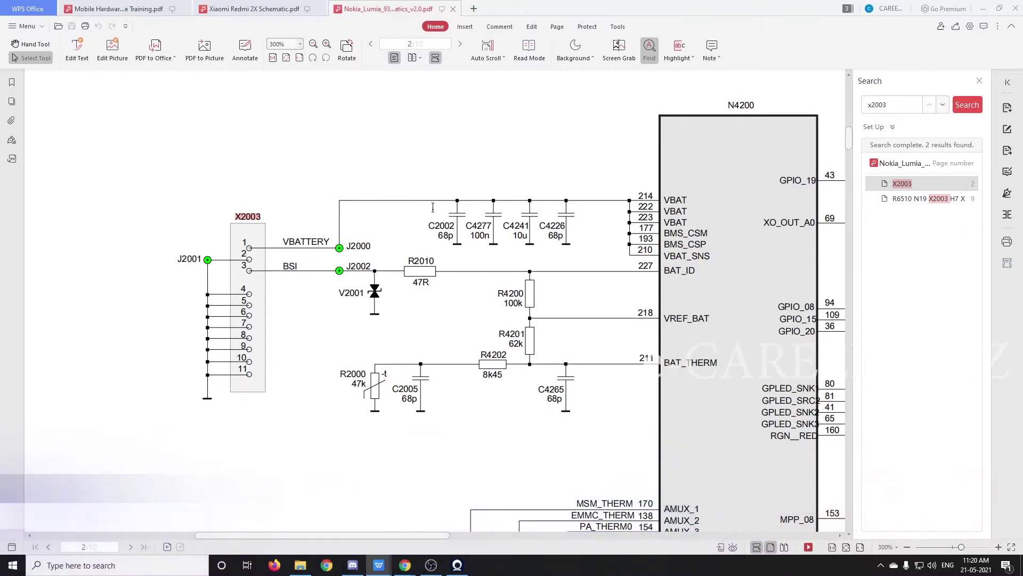
scroll(433, 208, "down", 1, "ctrl")
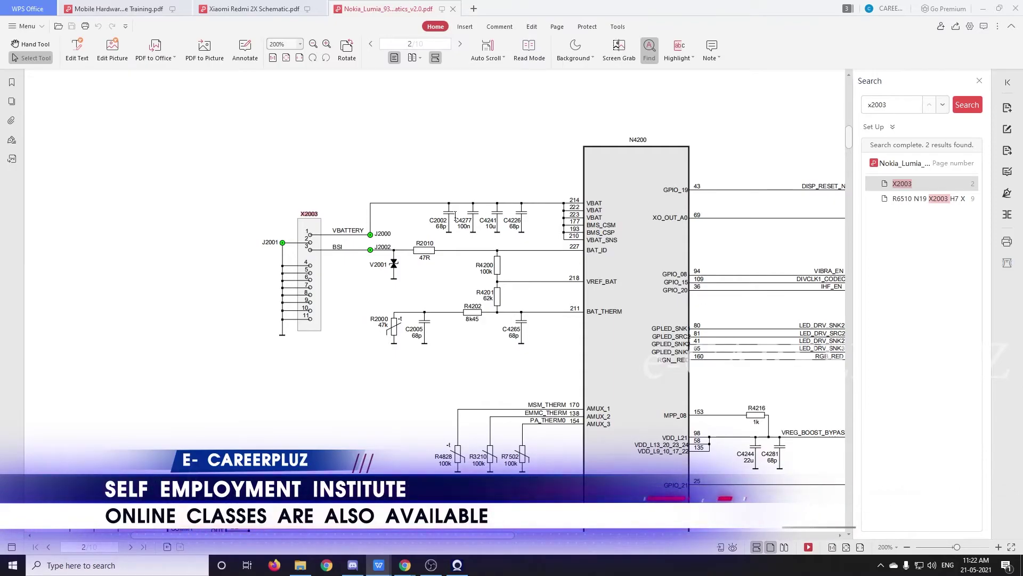
scroll(456, 217, "up", 4)
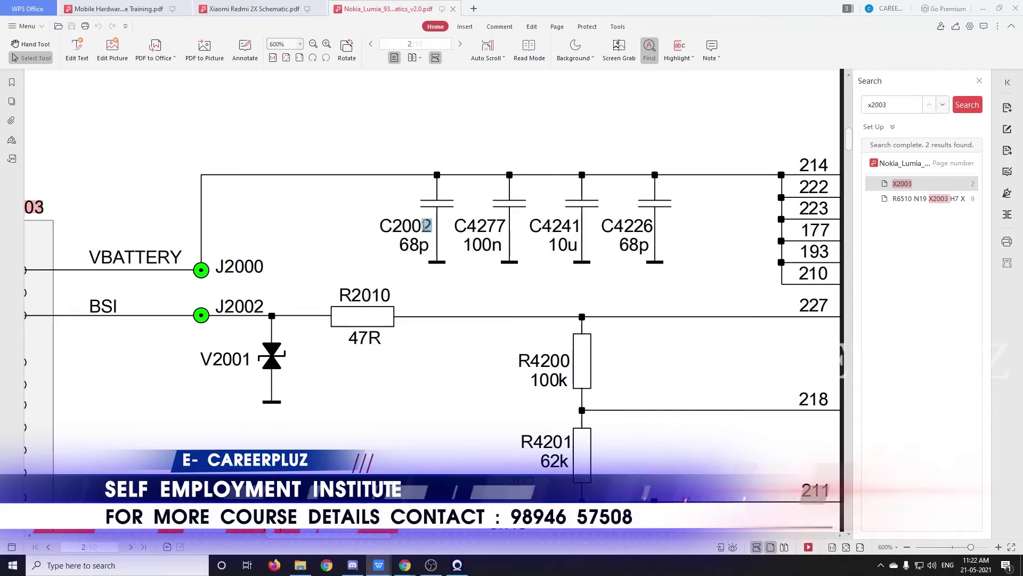
- Briefly select part of the C2002 label, then zoom out to about 195% to show X2003 and N4200
left_click_drag(437, 224, 432, 230)
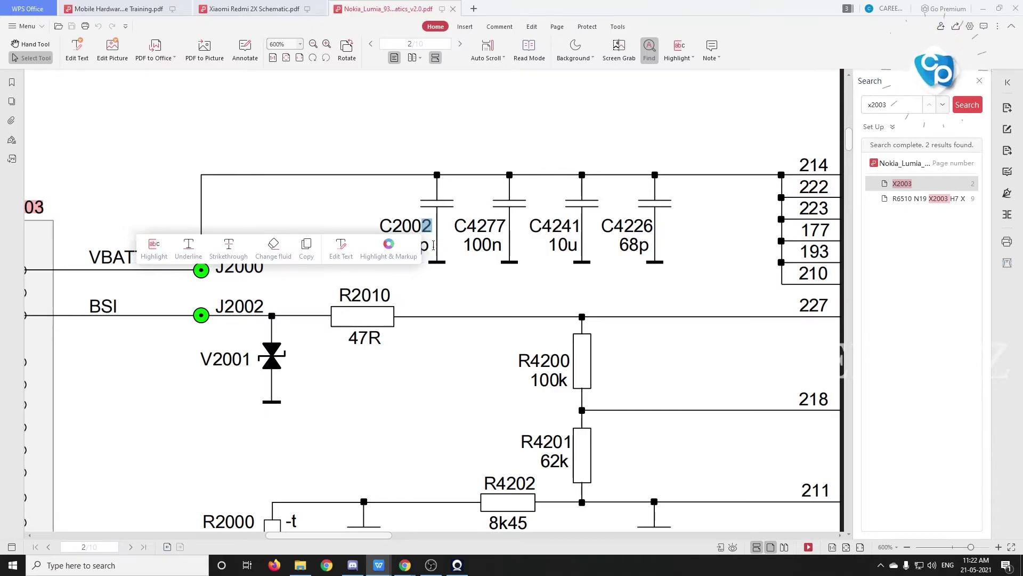
left_click(434, 246)
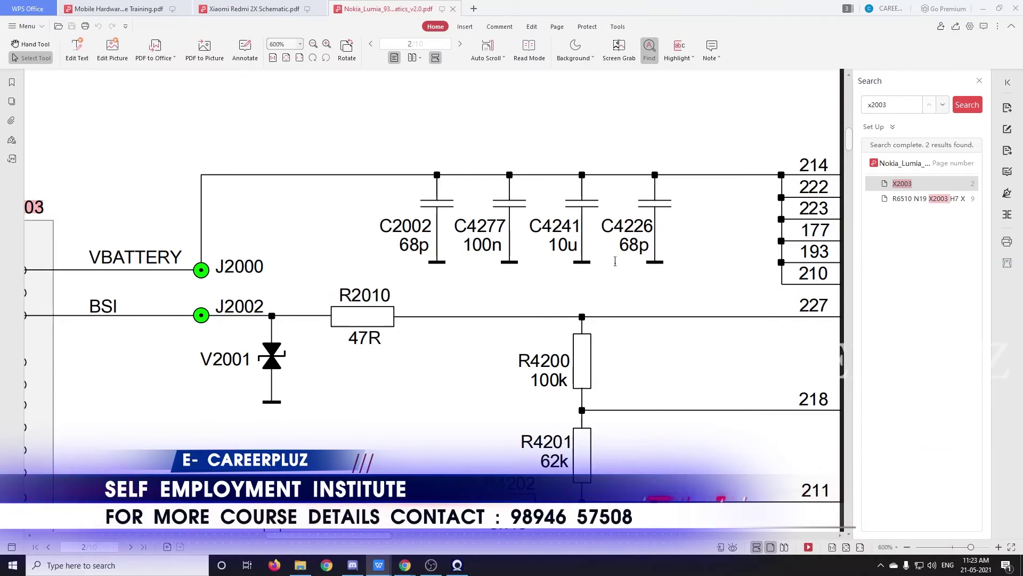
scroll(380, 230, "down", 5, "ctrl")
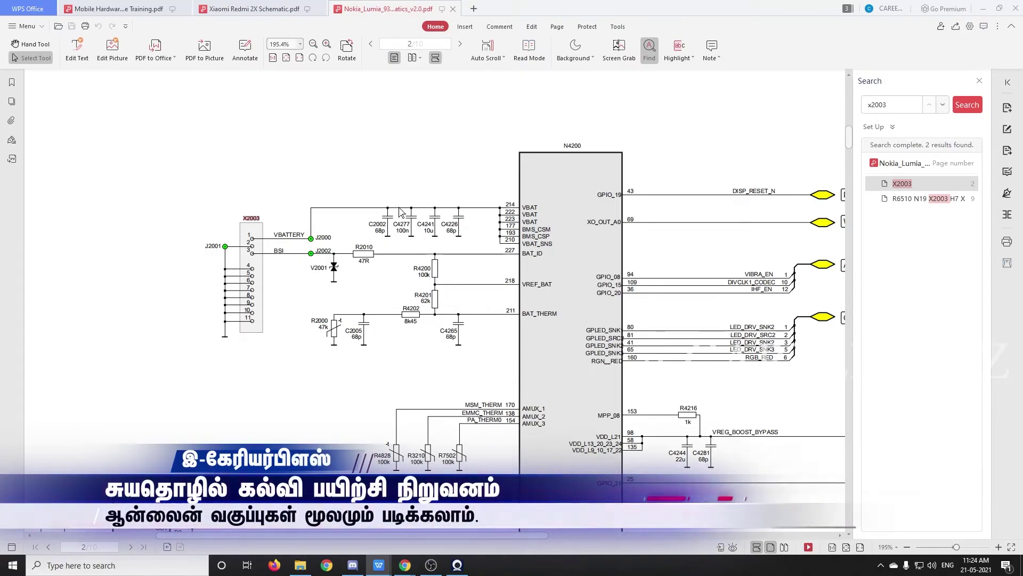
- Zoom to 618% on C2002, select its label and focus the search box; Magnifier opens accidentally
scroll(399, 211, "up", 3)
scroll(456, 370, "up", 3)
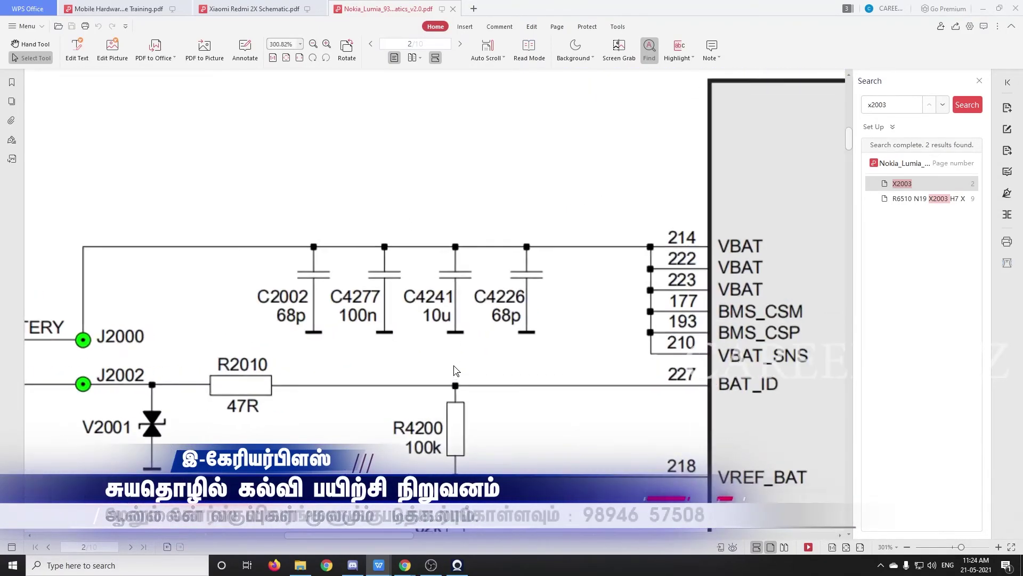
scroll(455, 371, "up", 3)
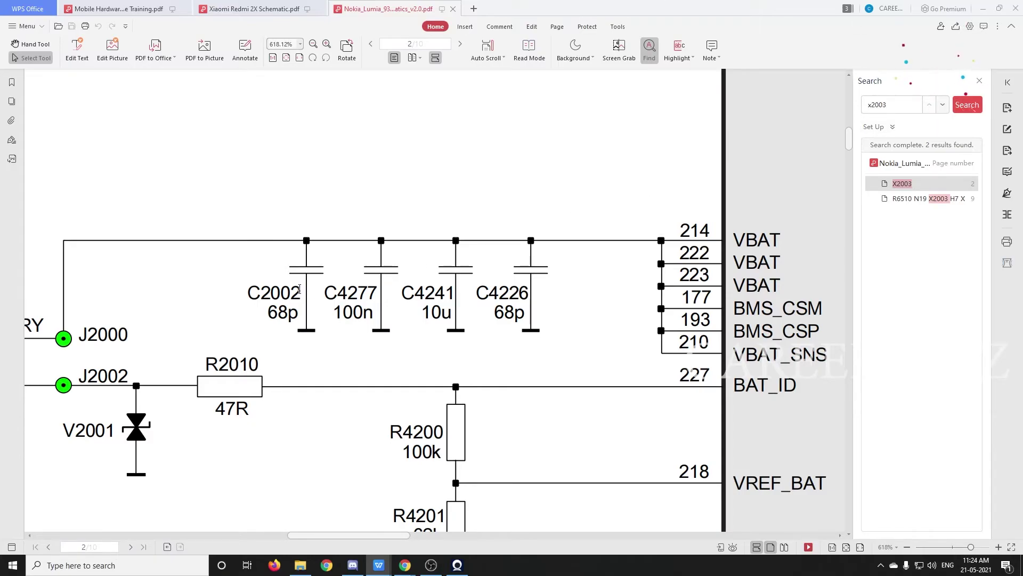
left_click_drag(299, 289, 242, 291)
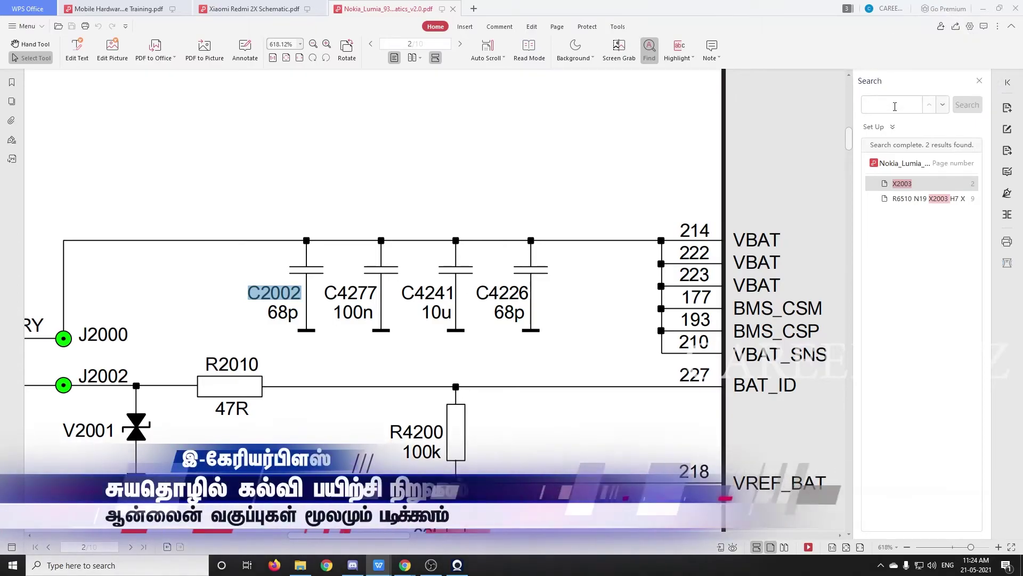
left_click(895, 106)
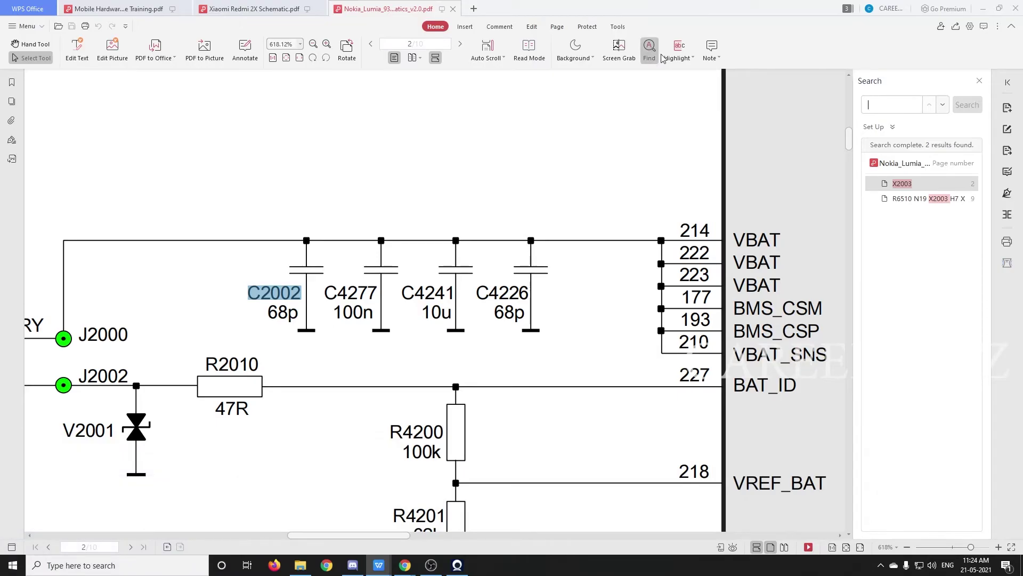
key("super+plus")
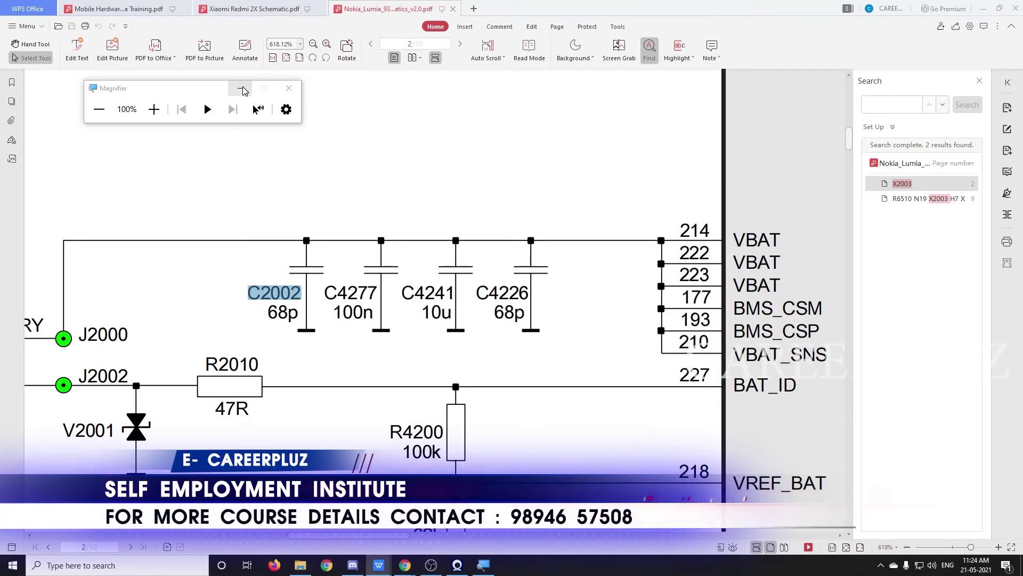
- Close the Magnifier, search for C2002 and jump to its page 9 entry
left_click(242, 90)
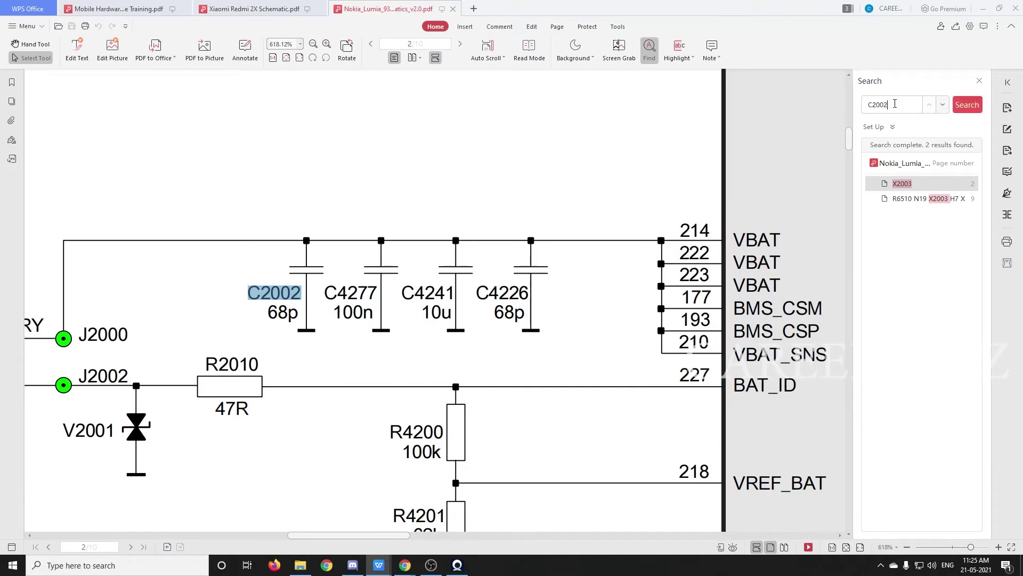
left_click(969, 107)
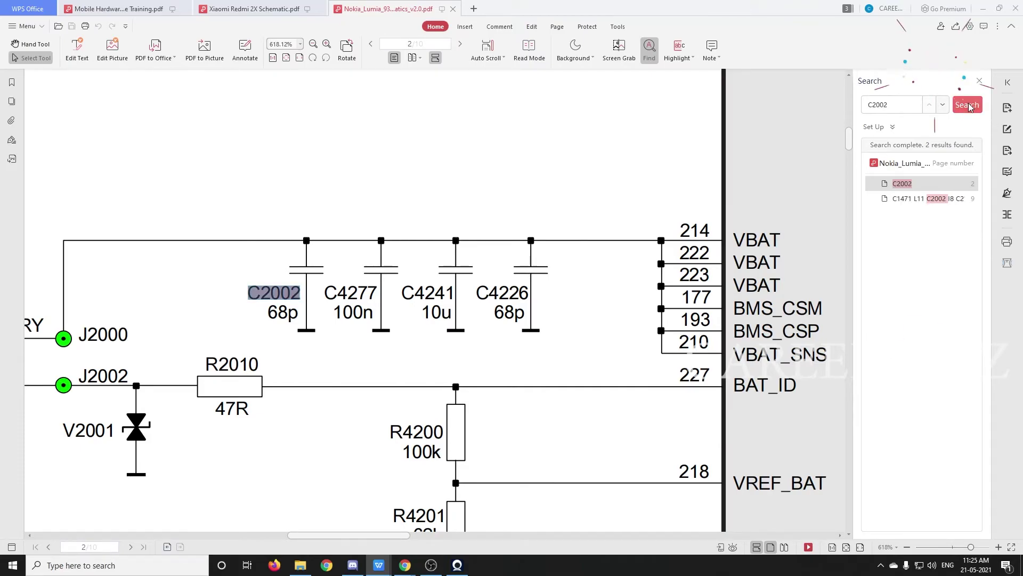
left_click(907, 204)
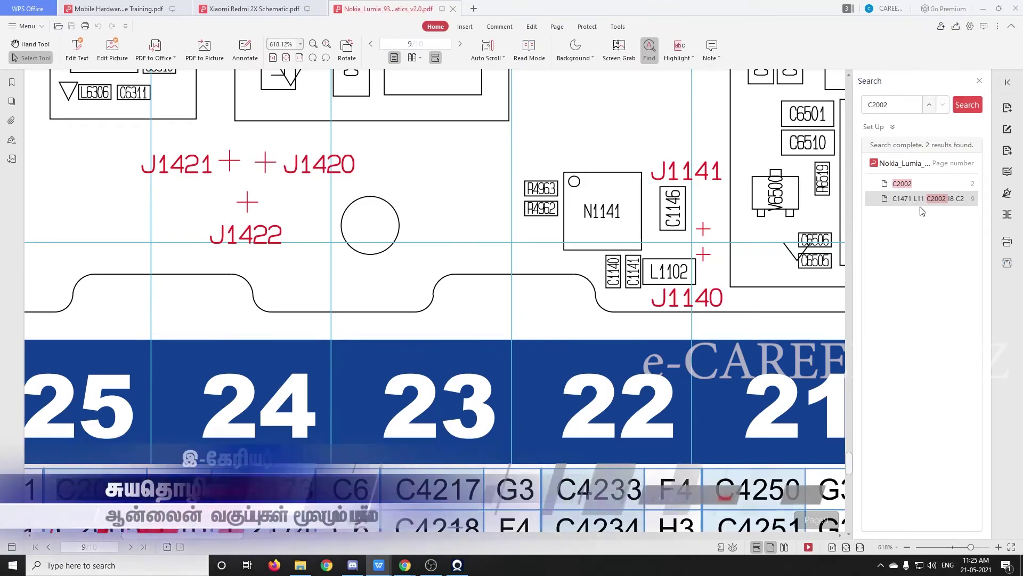
- Check C2002 at grid I8 in the component table, then zoom out over the board section
scroll(607, 271, "down", 3)
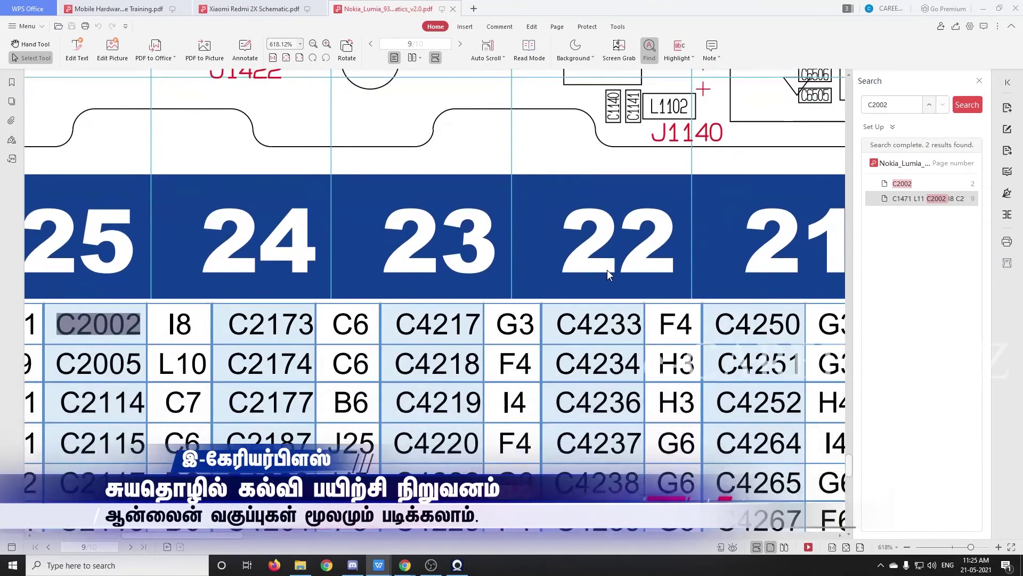
scroll(606, 269, "up", 3)
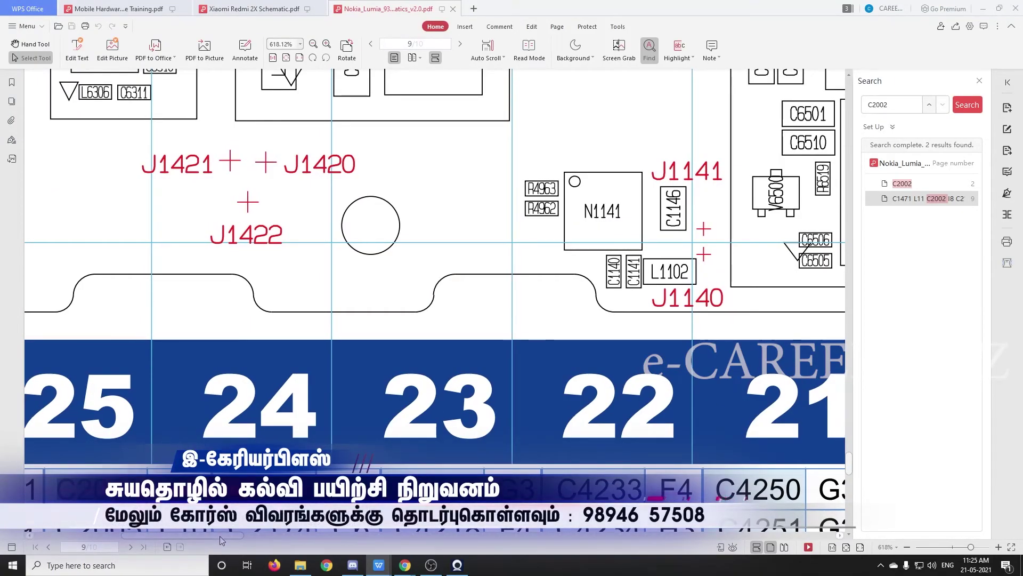
left_click_drag(215, 538, 201, 540)
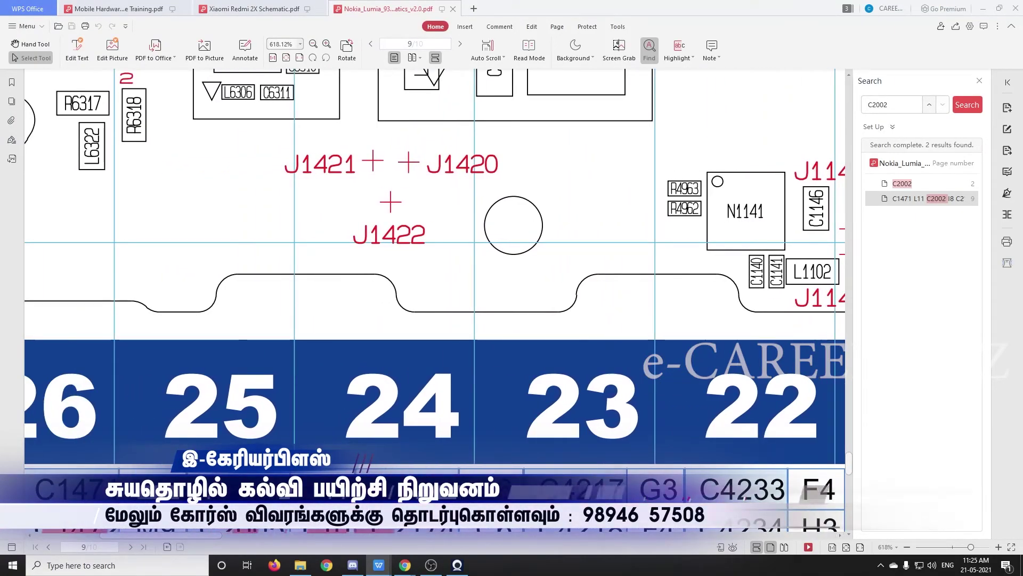
scroll(199, 315, "down", 3)
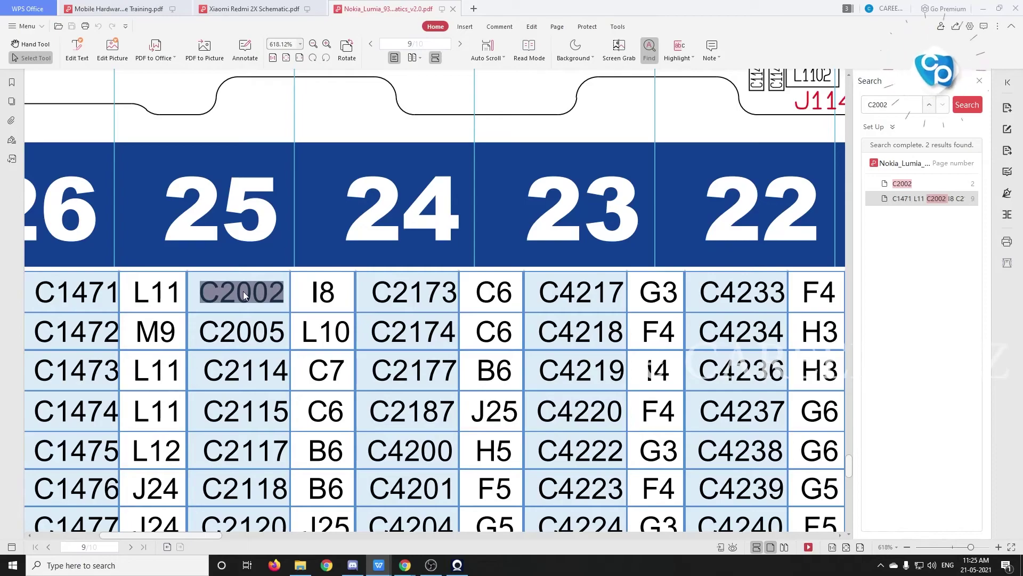
left_click(321, 292)
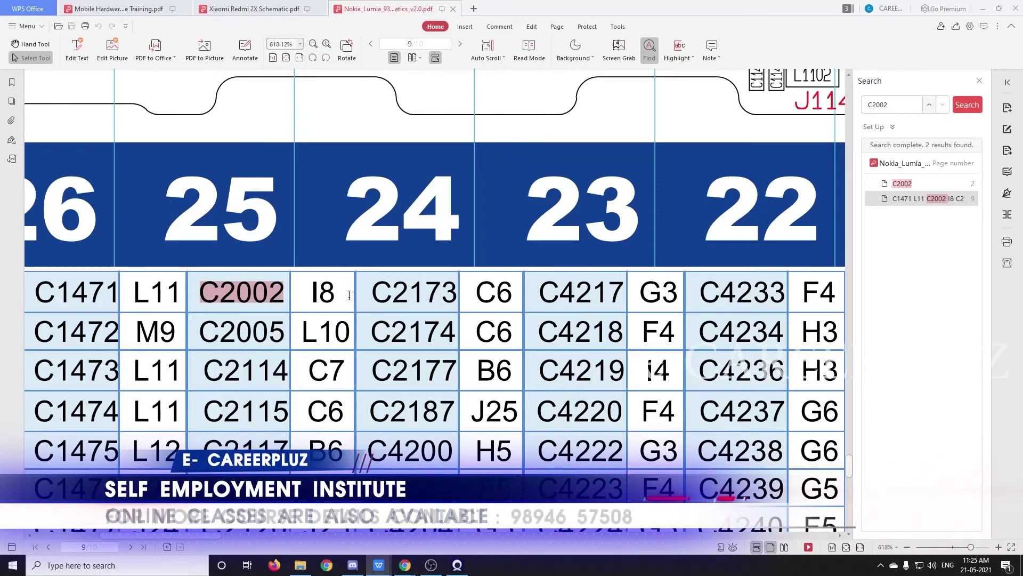
scroll(325, 296, "up", 5)
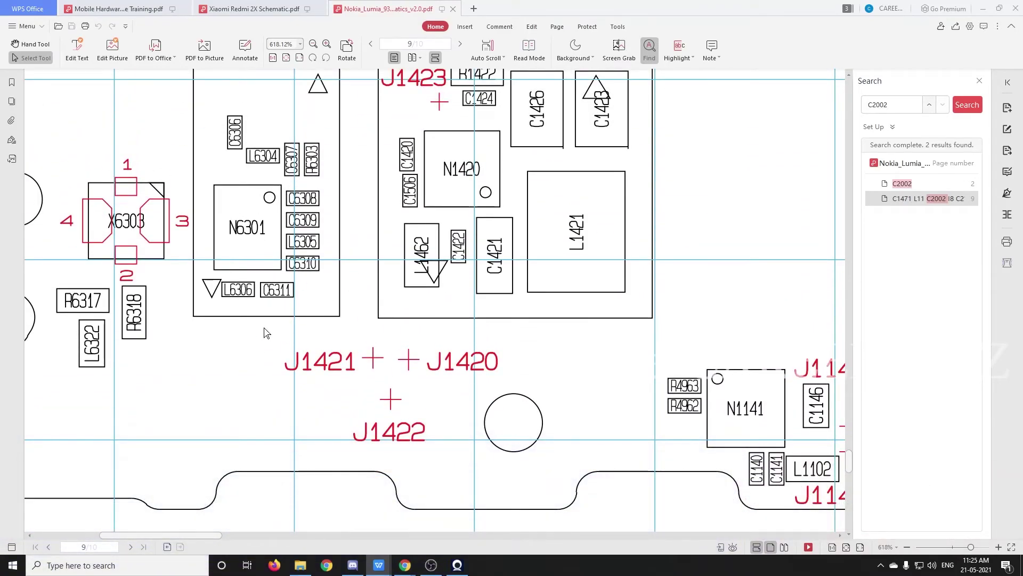
scroll(296, 318, "down", 5)
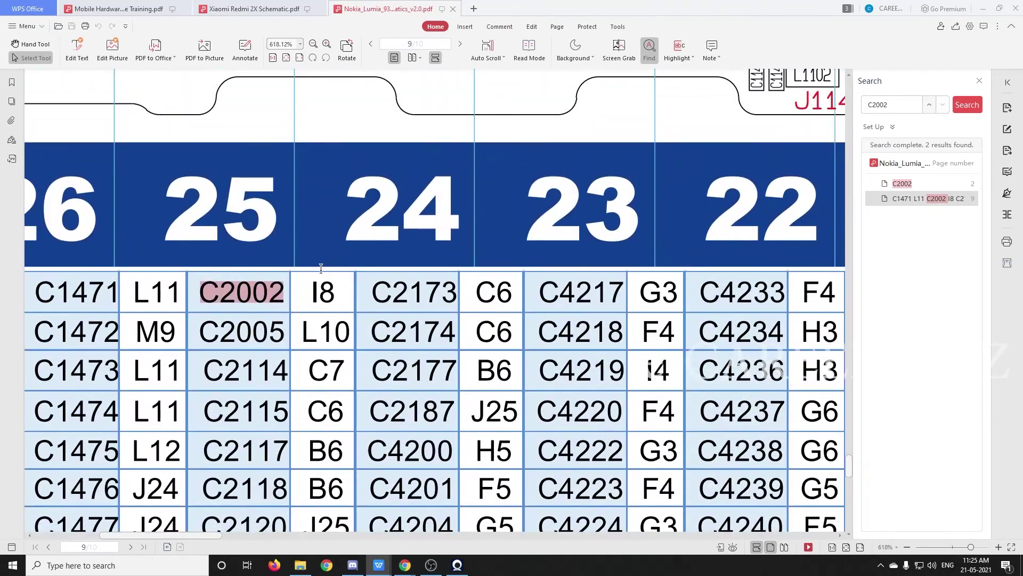
scroll(254, 125, "down", 10)
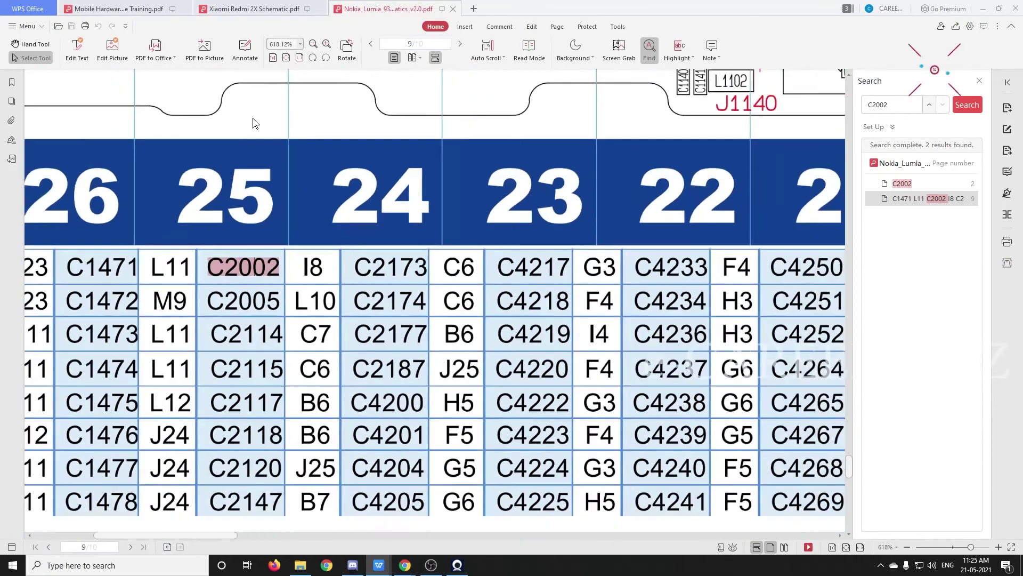
- Zoom out over the whole board, then zoom into grid I8 until C2002 appears beside C4277 and R2010
scroll(95, 145, "up", 2)
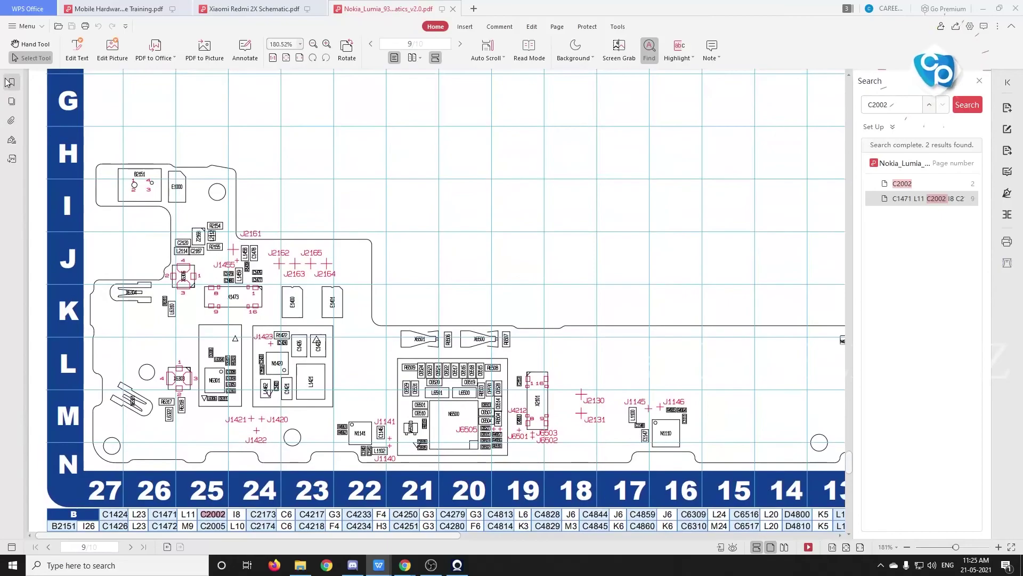
scroll(95, 146, "up", 1)
scroll(95, 146, "down", 4)
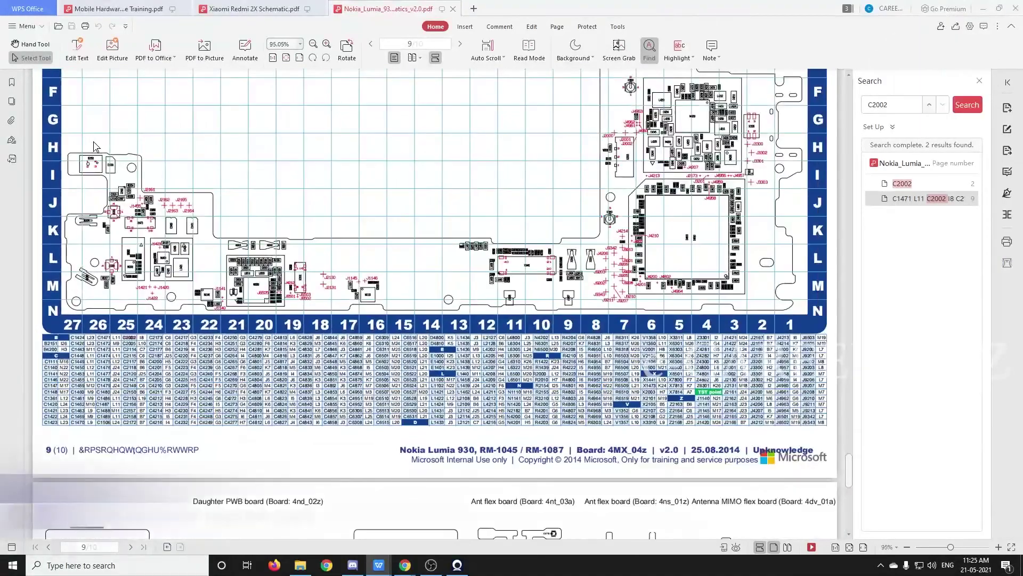
scroll(91, 142, "up", 2)
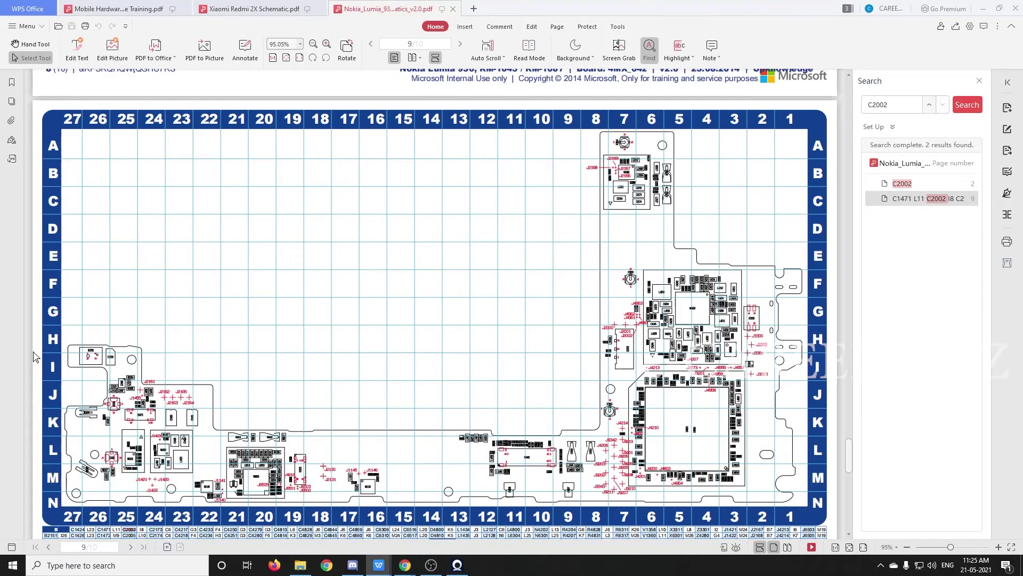
scroll(734, 532, "down", 1)
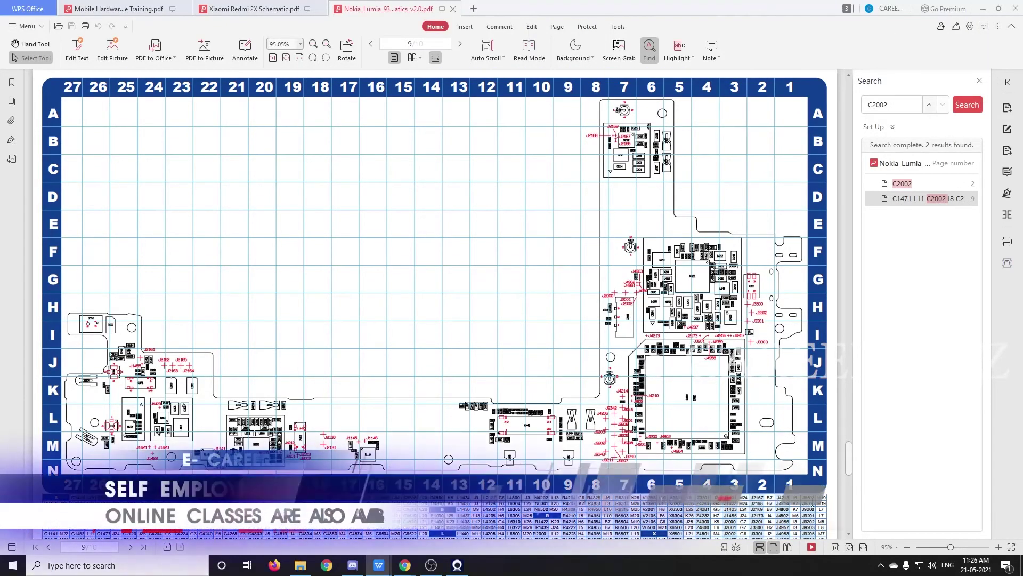
scroll(808, 519, "down", 1, "ctrl")
scroll(767, 511, "up", 5, "ctrl")
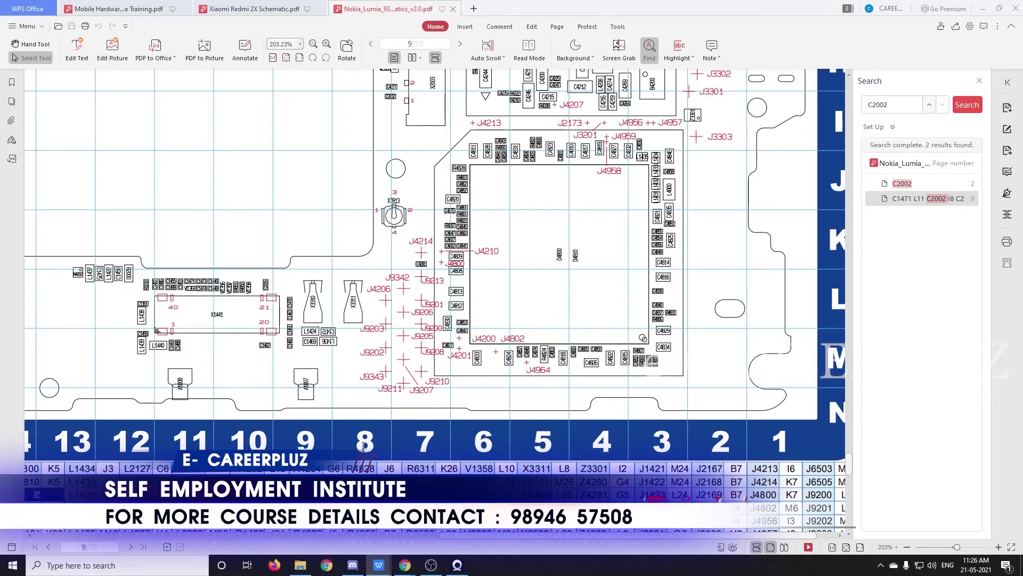
scroll(364, 446, "down", 5, "ctrl")
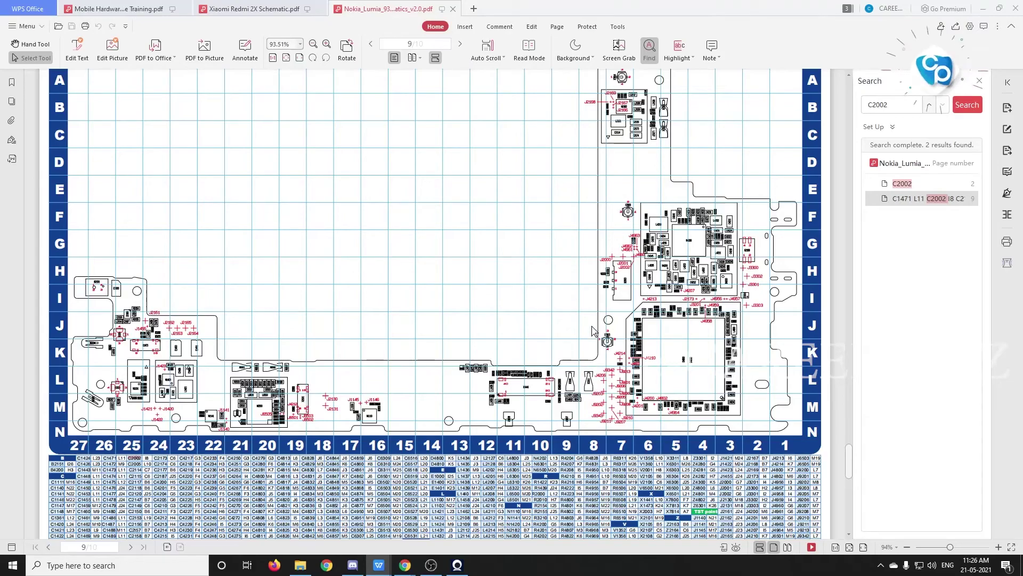
scroll(596, 331, "up", 10)
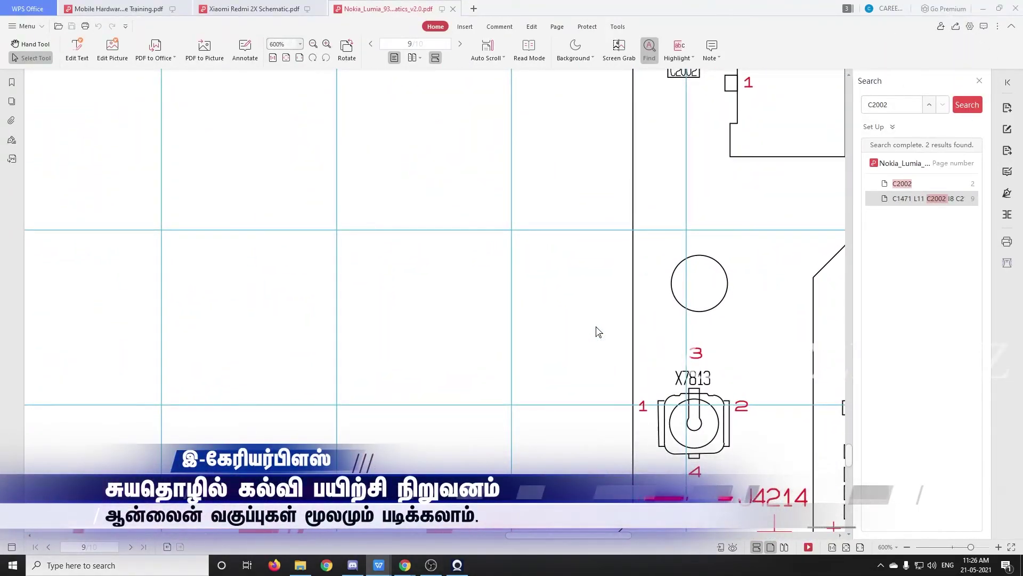
scroll(597, 332, "down", 1)
scroll(597, 332, "down", 3)
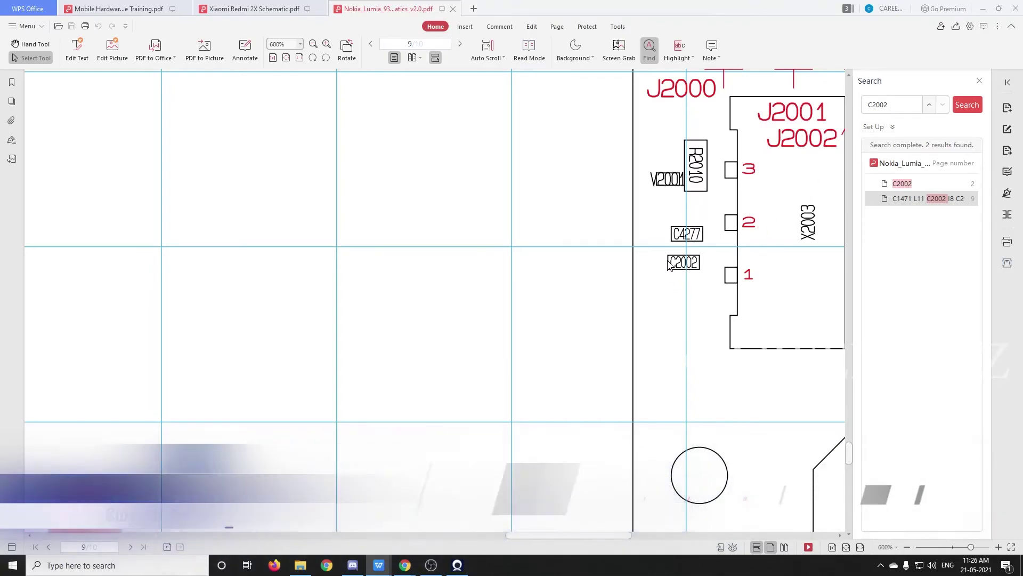
- Switch to the Xiaomi Redmi 2X Schematic document and zoom in
left_click(249, 5)
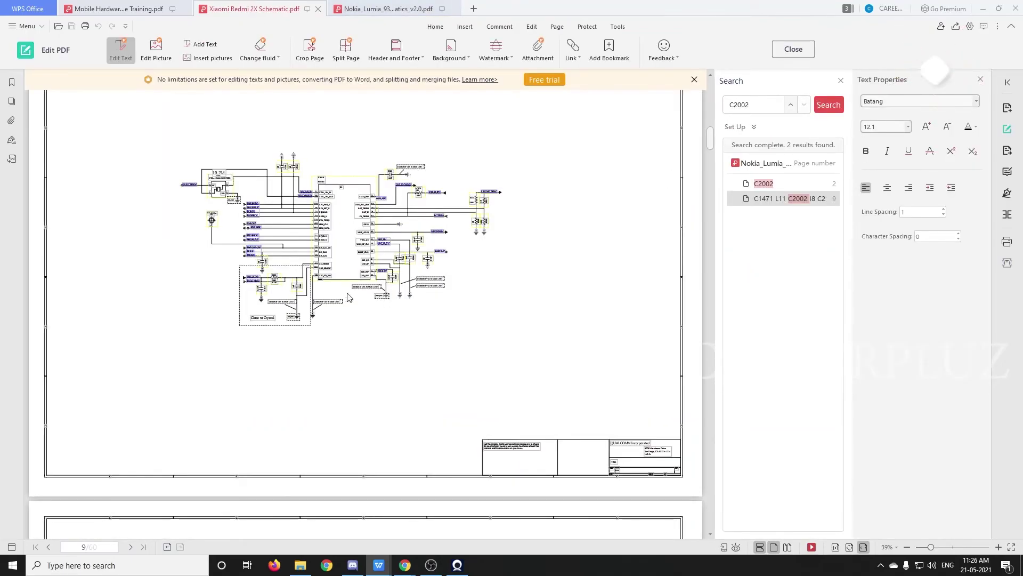
scroll(347, 297, "up", 5, "ctrl")
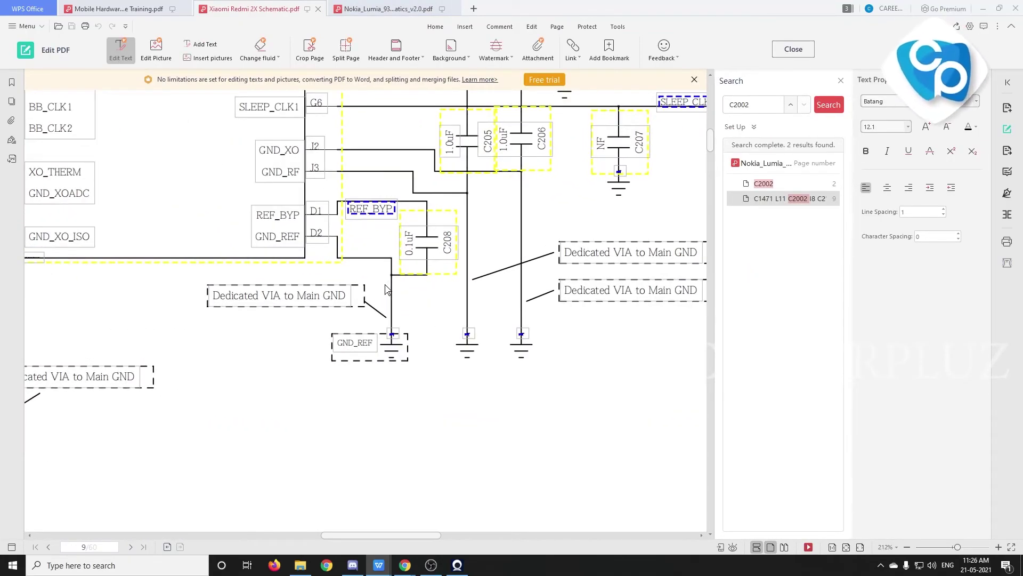
scroll(387, 288, "up", 4, "ctrl")
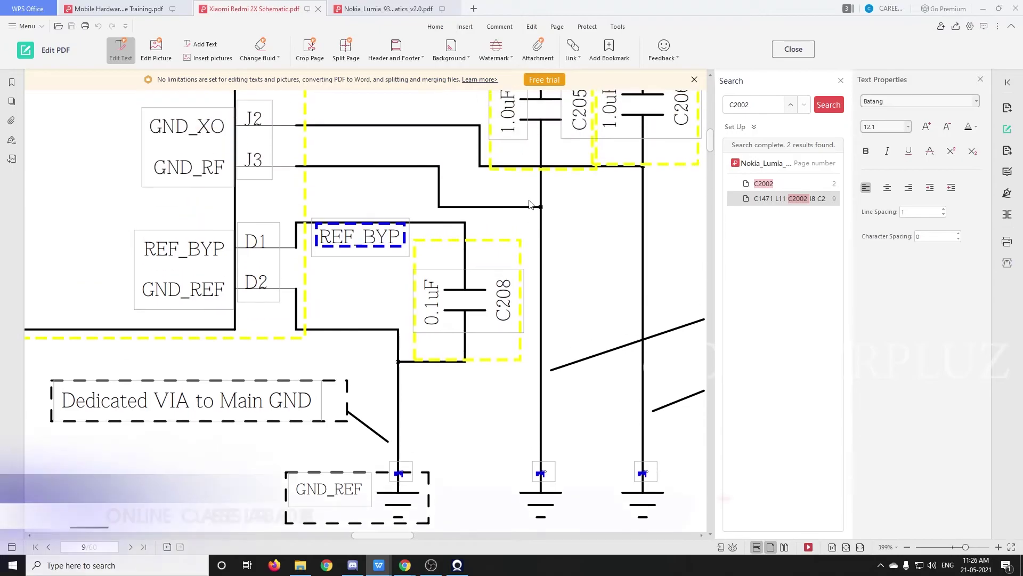
scroll(531, 204, "up", 1)
- Search the schematic for c208, giving 4 matches
key("ctrl+f")
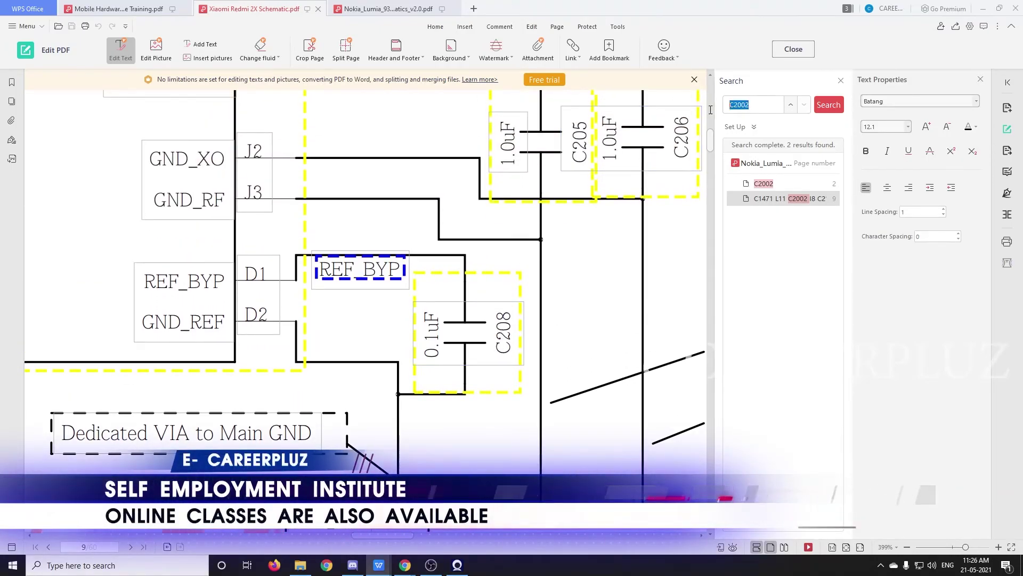
type("c")
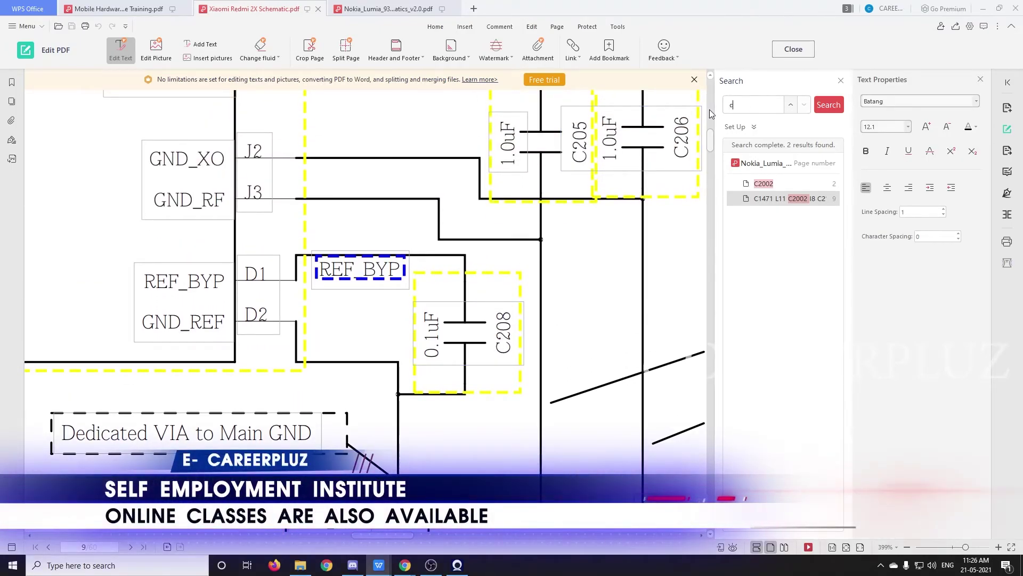
type("208")
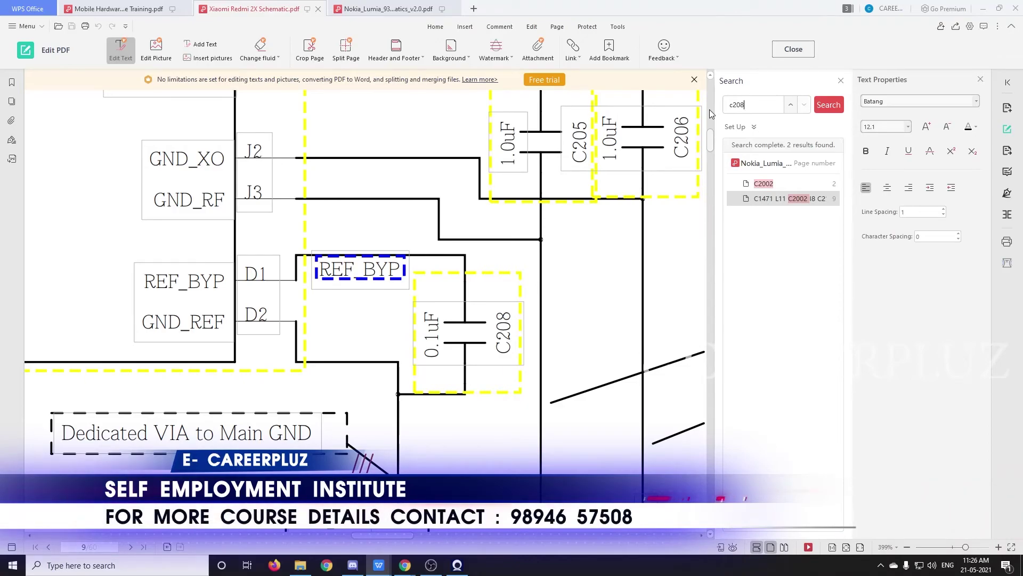
key("Return")
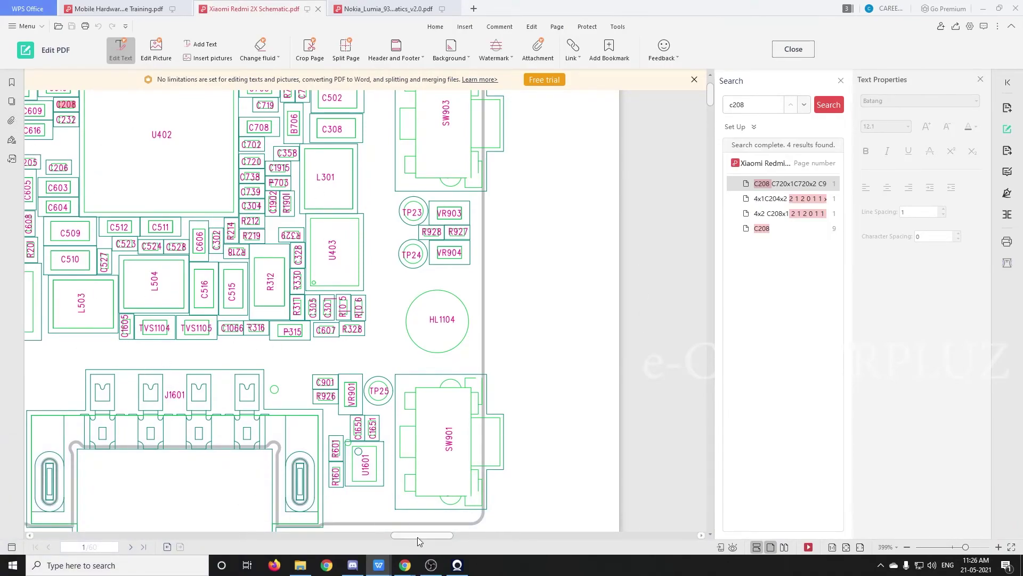
- Pan with the horizontal scrollbar, zoom out to the full page, then zoom in on the highlighted C208 near U402
left_click_drag(417, 536, 394, 539)
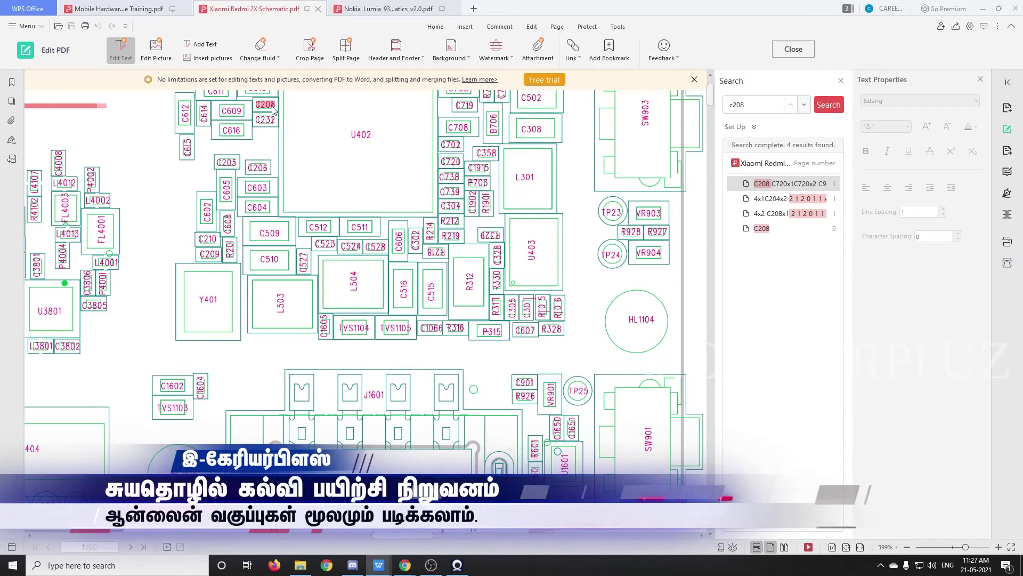
scroll(271, 238, "down", 8, "ctrl")
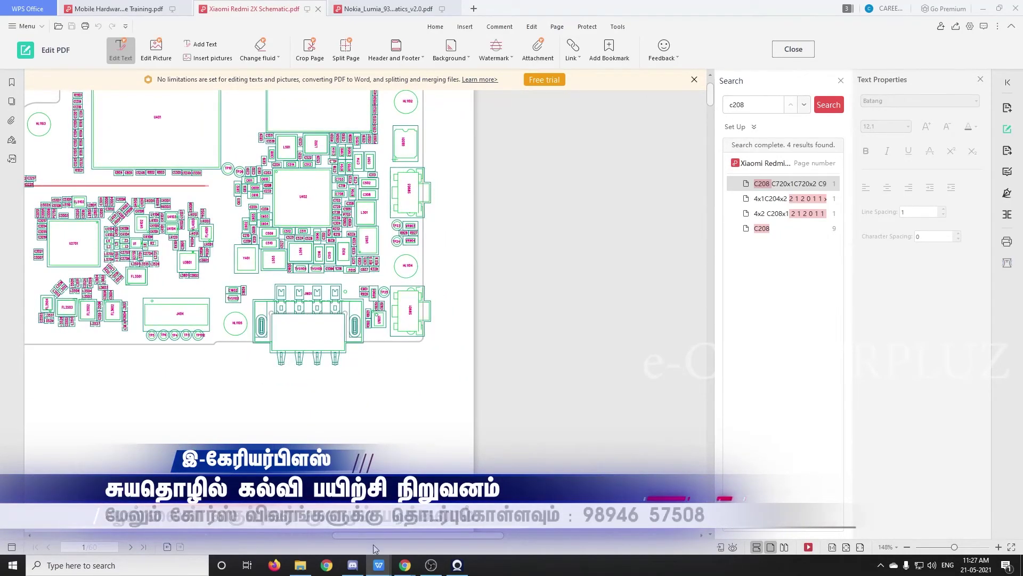
left_click_drag(373, 535, 323, 535)
scroll(446, 441, "up", 1, "ctrl")
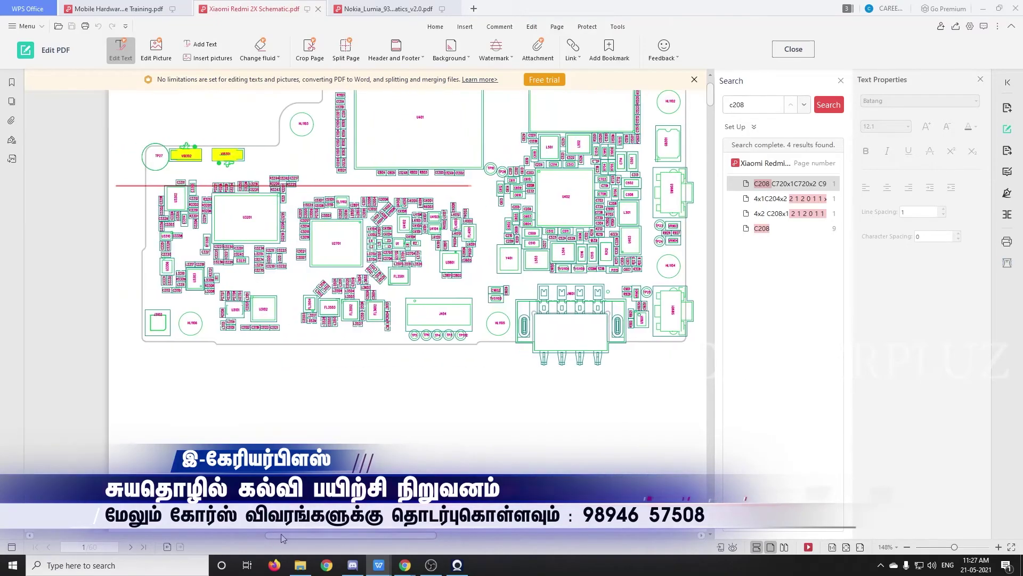
scroll(446, 441, "down", 5, "ctrl")
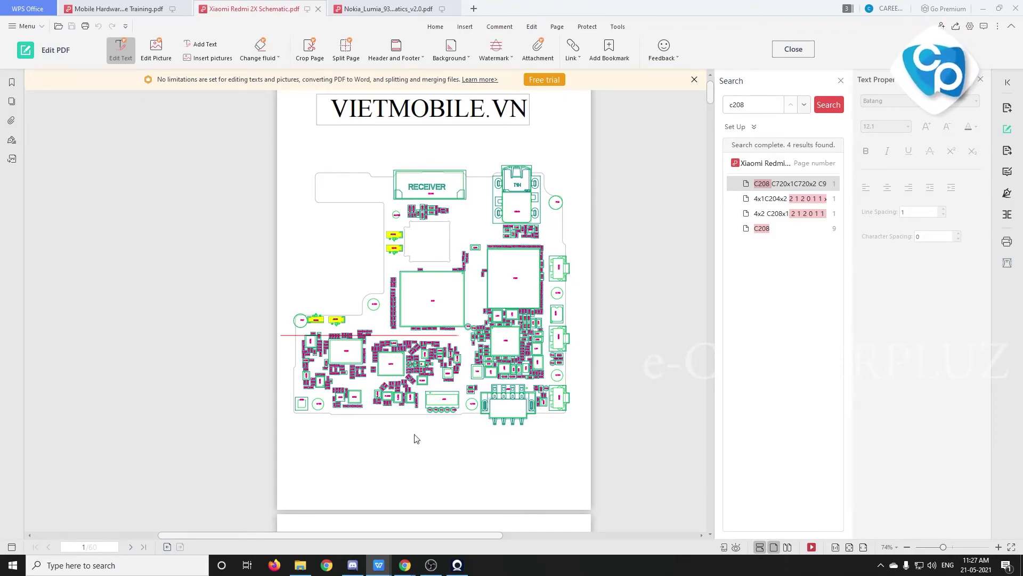
scroll(526, 356, "up", 8, "ctrl")
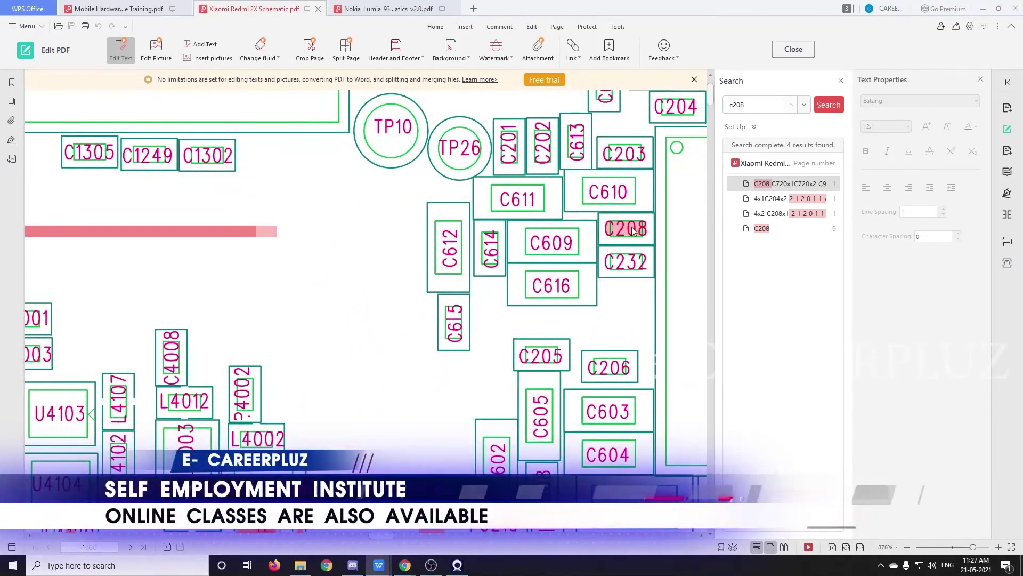
scroll(639, 238, "up", 5, "ctrl")
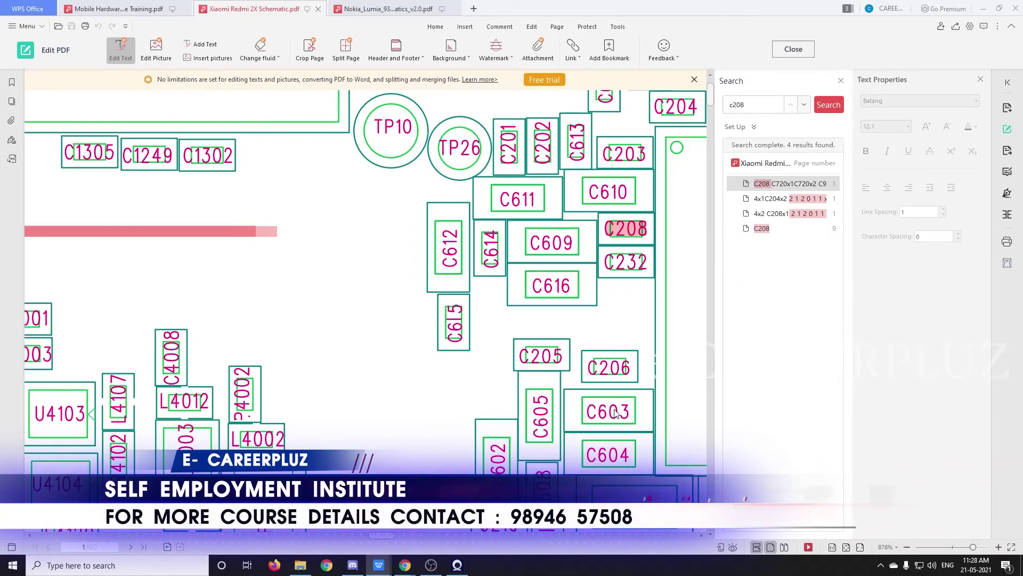
scroll(352, 319, "down", 5)
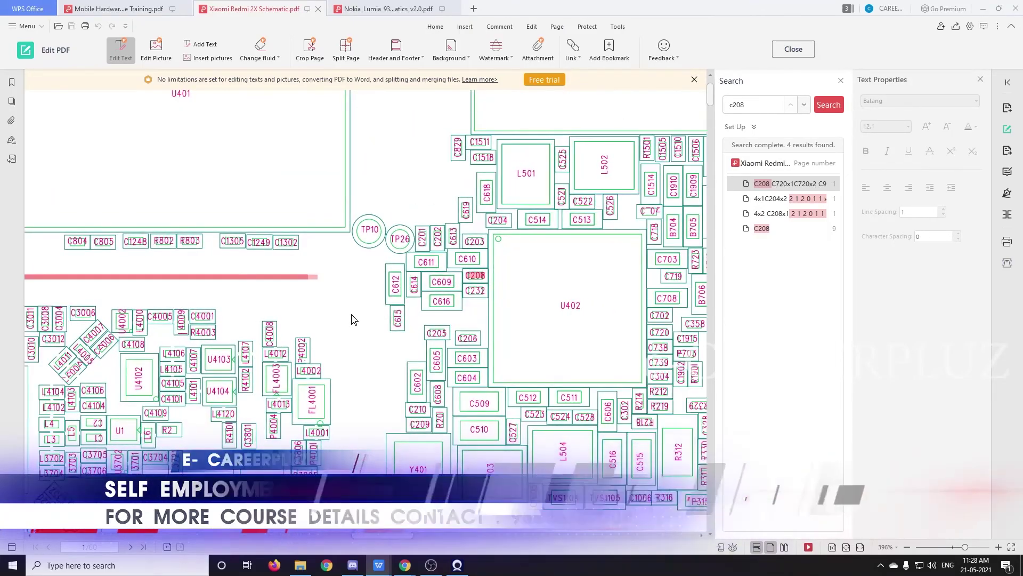